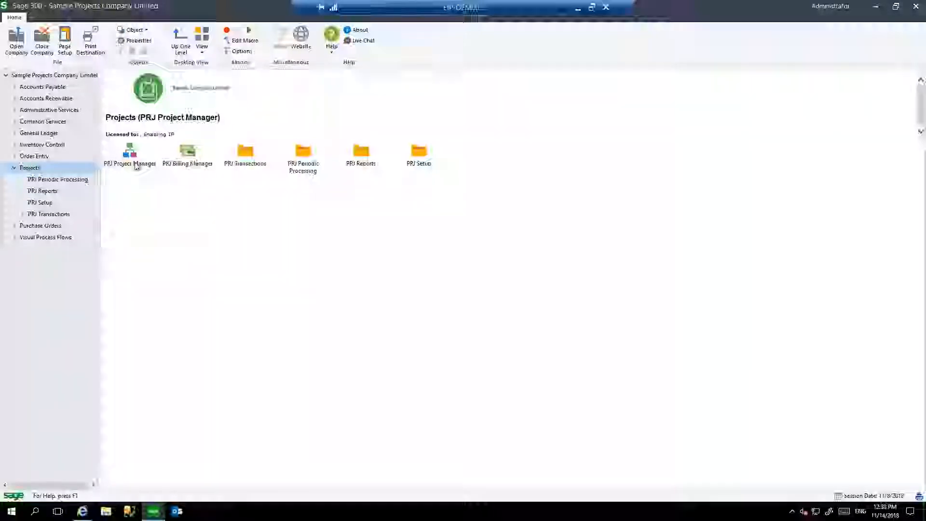
View the project list in PRJ Project Manager, close it and return to the Windows desktop.
{"action": "double_click", "coordinate": [135, 166]}
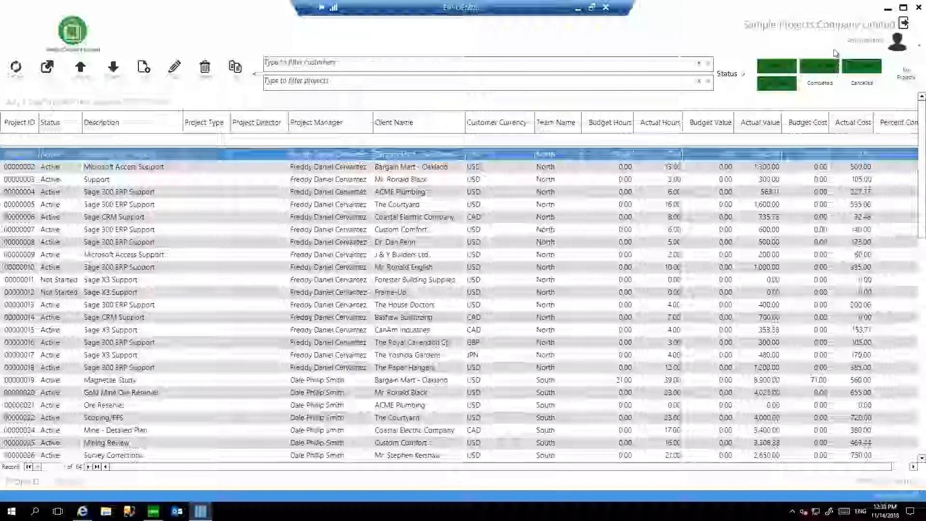
{"action": "left_click", "coordinate": [919, 8]}
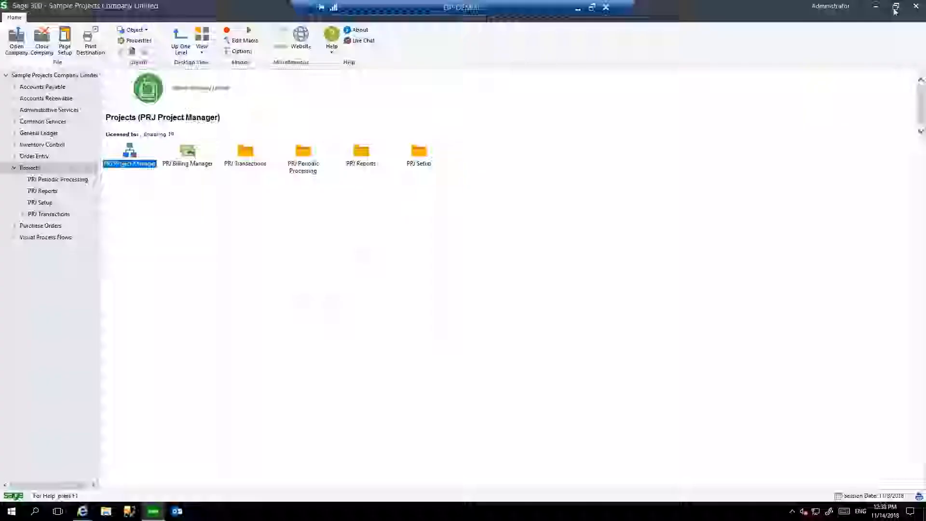
{"action": "left_click", "coordinate": [875, 8]}
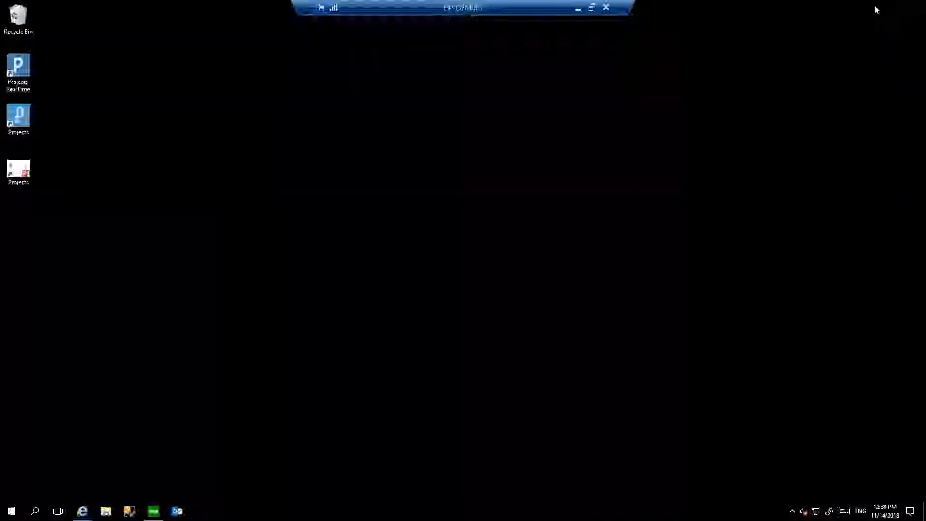
Launch the standalone Projects application from the desktop and log in by entering the account password.
{"action": "double_click", "coordinate": [27, 123]}
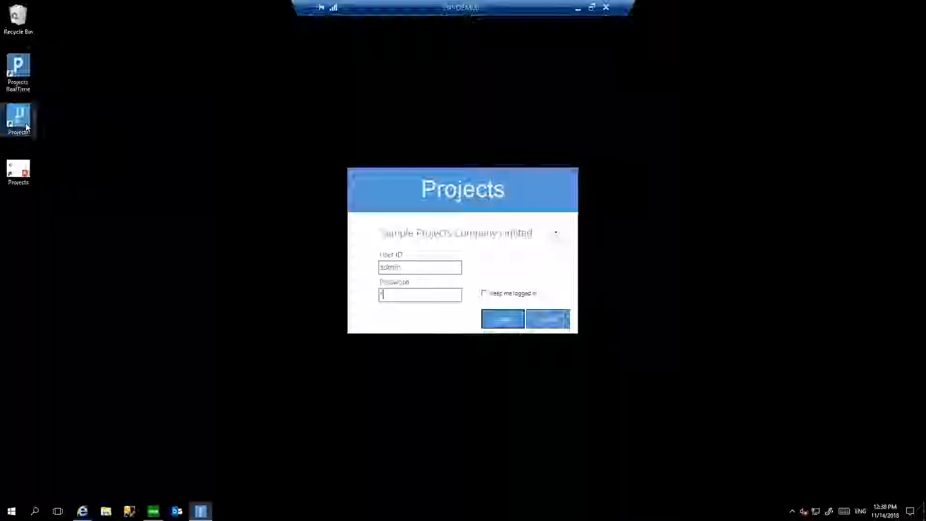
{"action": "type", "text": "****"}
{"action": "key", "text": "Return"}
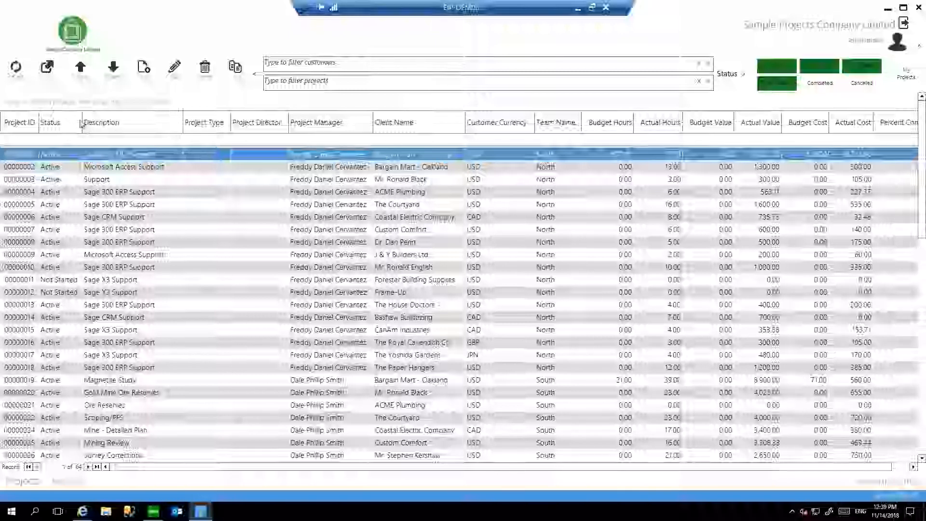
Group the project list by Status, expand the Active group, and return the Status column to the grid after Description.
{"action": "left_click_drag", "start_coordinate": [81, 125], "coordinate": [82, 105]}
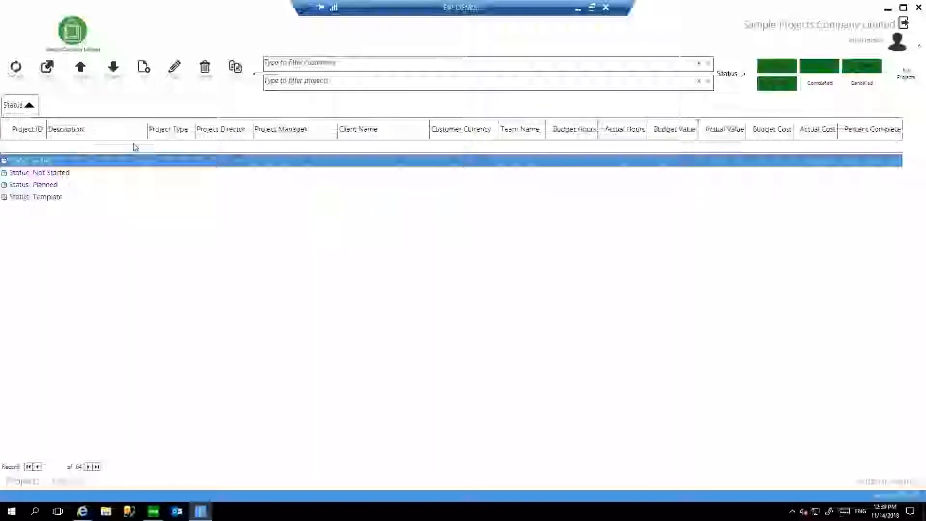
{"action": "left_click", "coordinate": [4, 161]}
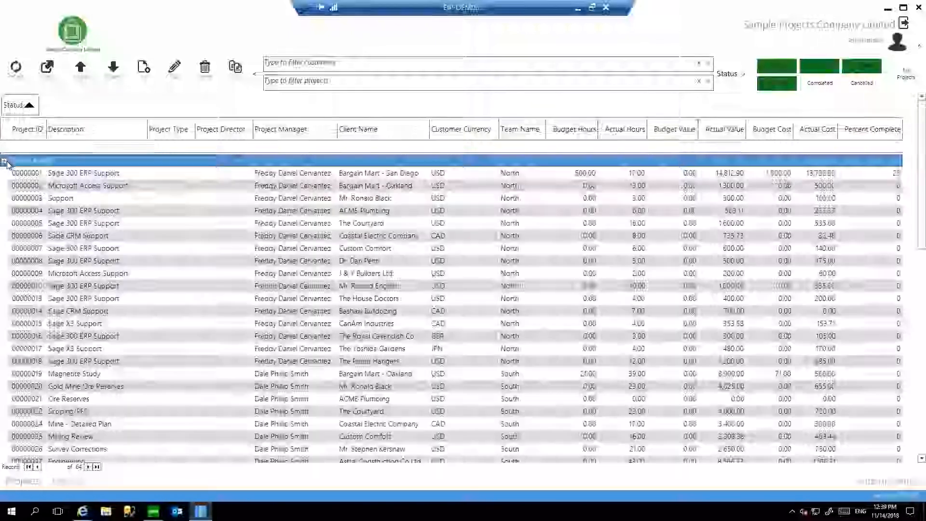
{"action": "left_click_drag", "start_coordinate": [18, 104], "coordinate": [170, 132]}
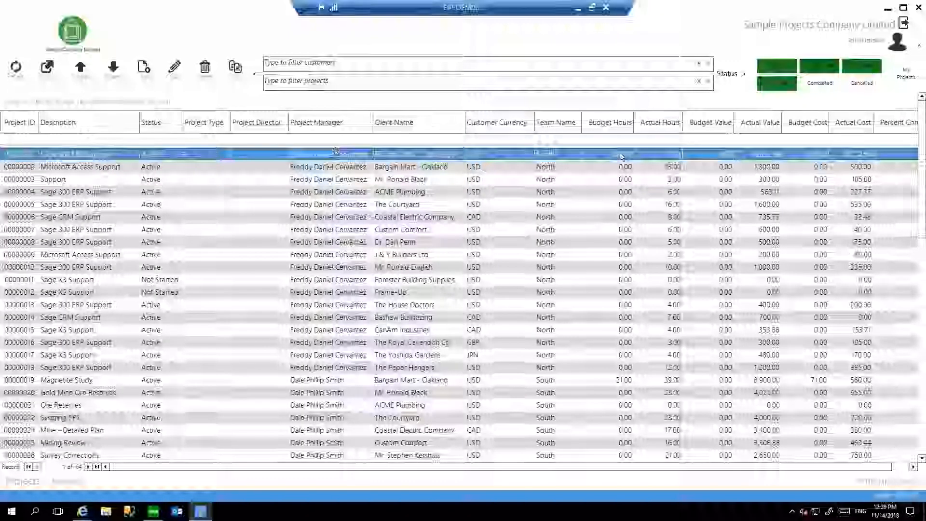
Examine the fields available for the project list and leave the field selection without changes.
{"action": "right_click", "coordinate": [453, 125]}
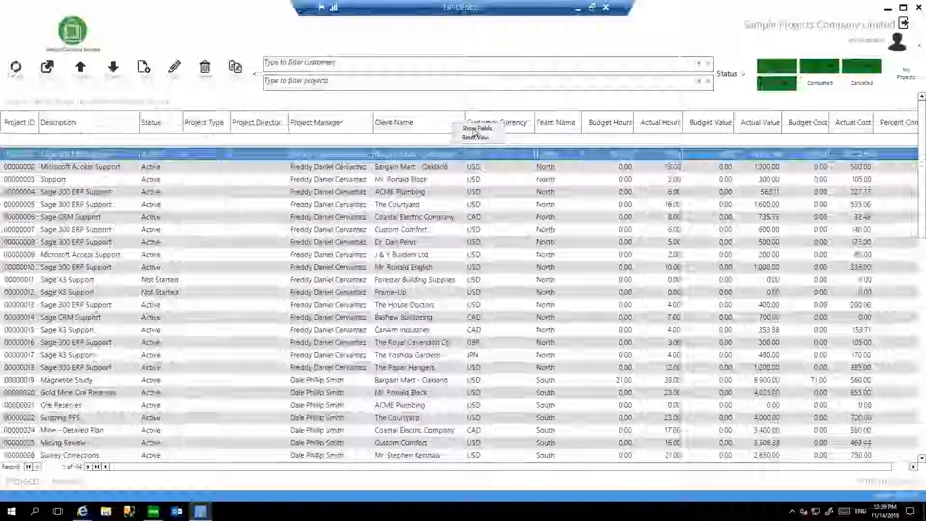
{"action": "left_click", "coordinate": [476, 128]}
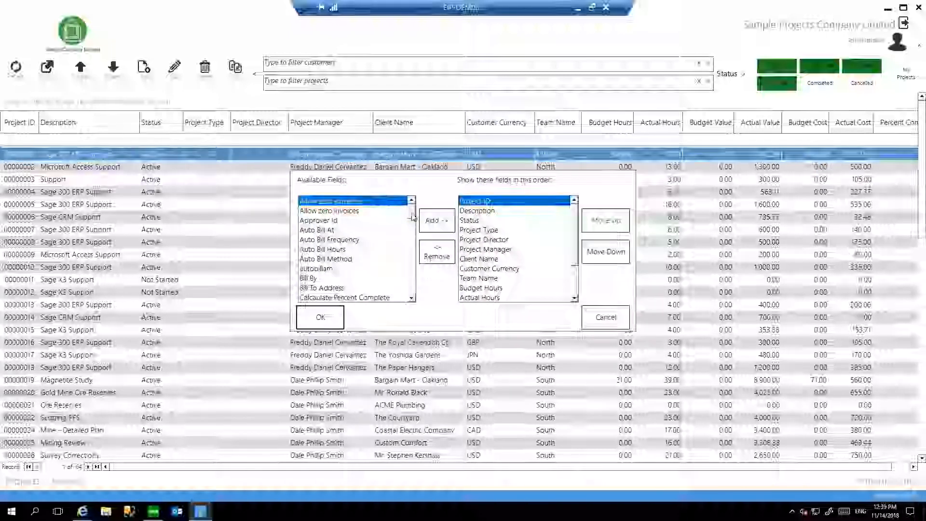
{"action": "left_click_drag", "start_coordinate": [413, 218], "coordinate": [412, 296]}
{"action": "left_click", "coordinate": [605, 317]}
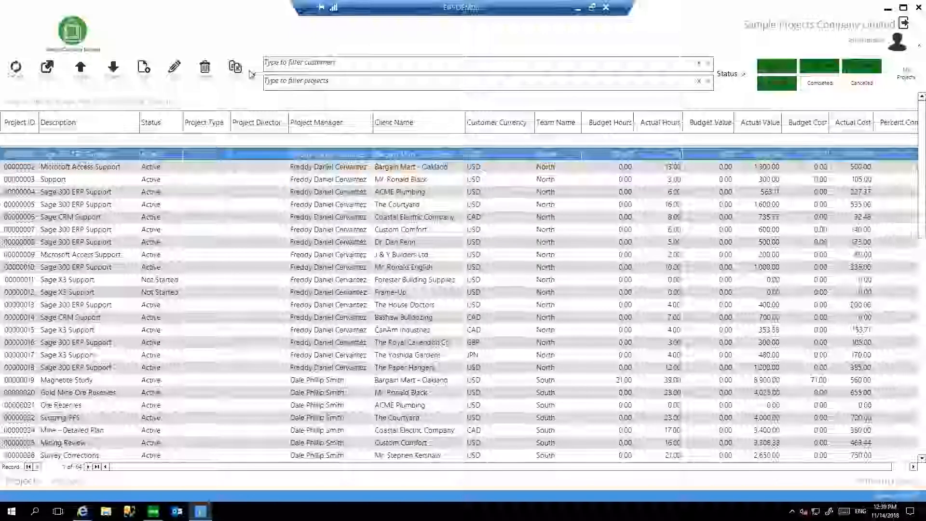
Export the project list to Excel, dismiss the Office activation wizard and close the exported workbook.
{"action": "left_click", "coordinate": [47, 72]}
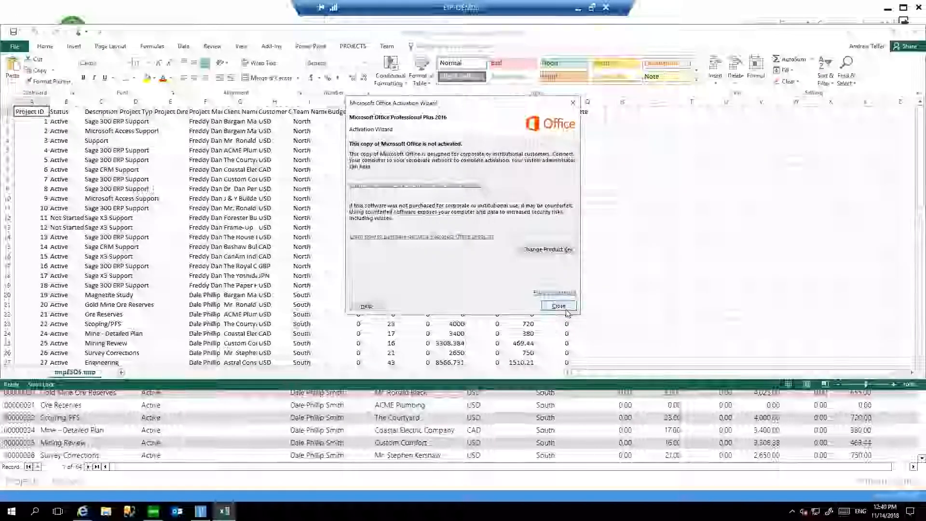
{"action": "left_click", "coordinate": [558, 306]}
{"action": "left_click", "coordinate": [918, 7]}
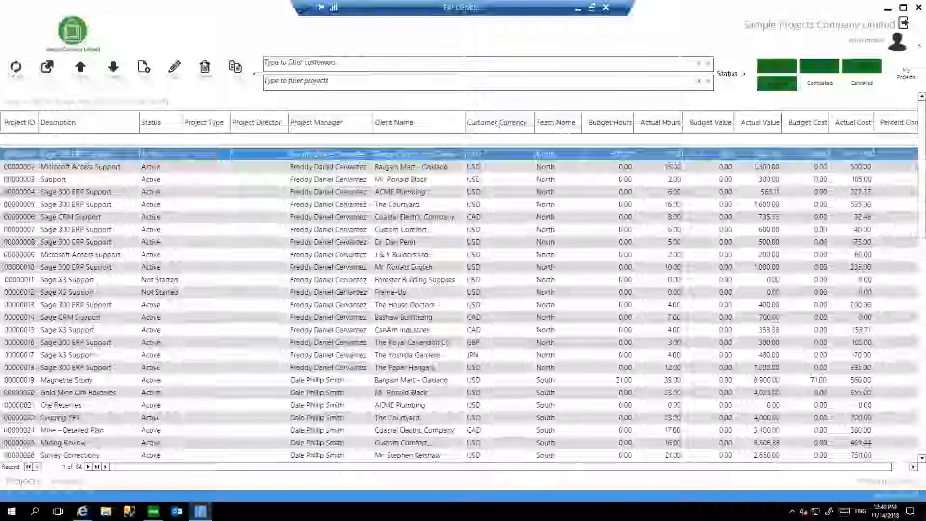
Open the Sage 300 ERP Support project for Bargain Mart - San Diego and examine the summaries of Onsite and its nested segments.
{"action": "left_click", "coordinate": [173, 67]}
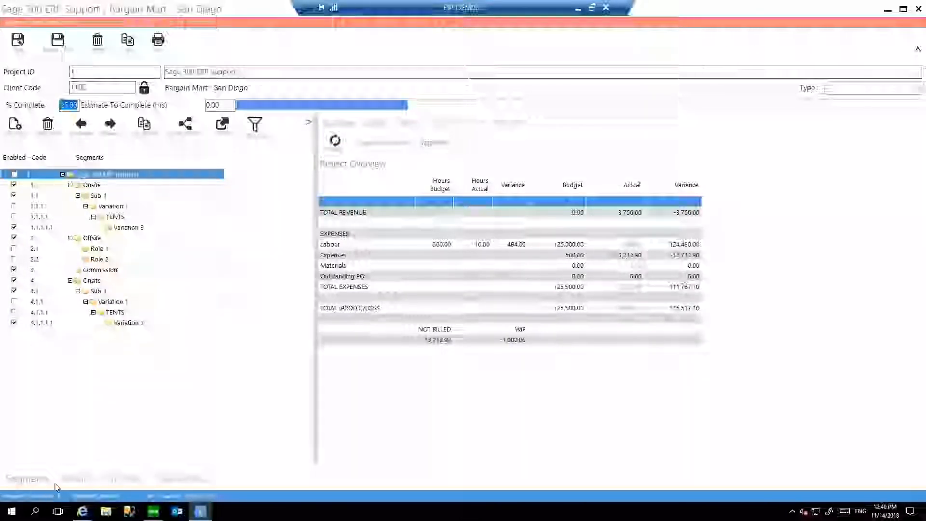
{"action": "left_click", "coordinate": [97, 187]}
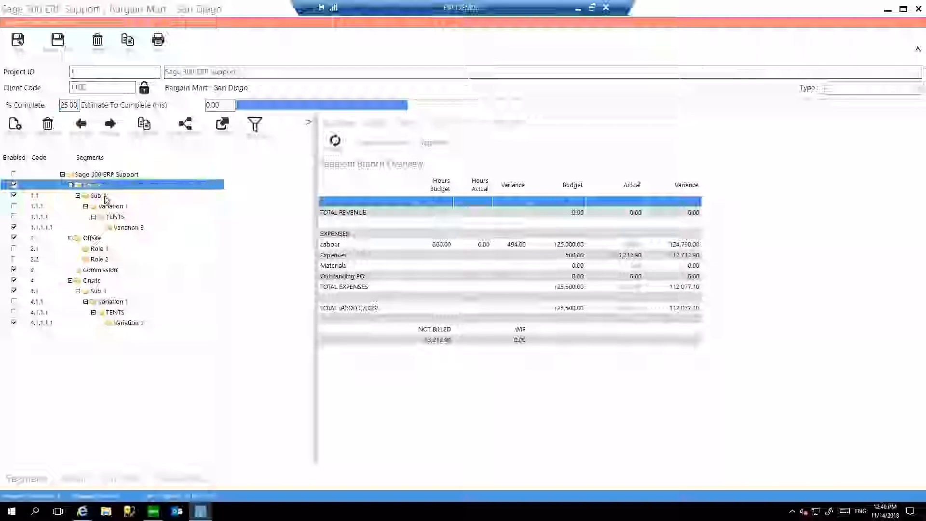
{"action": "left_click", "coordinate": [106, 195]}
{"action": "left_click", "coordinate": [113, 206]}
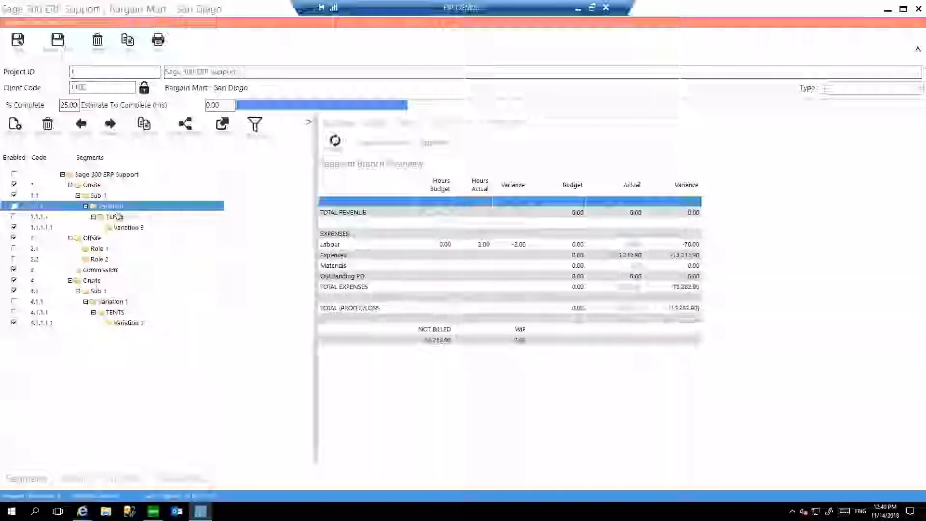
{"action": "left_click", "coordinate": [119, 216]}
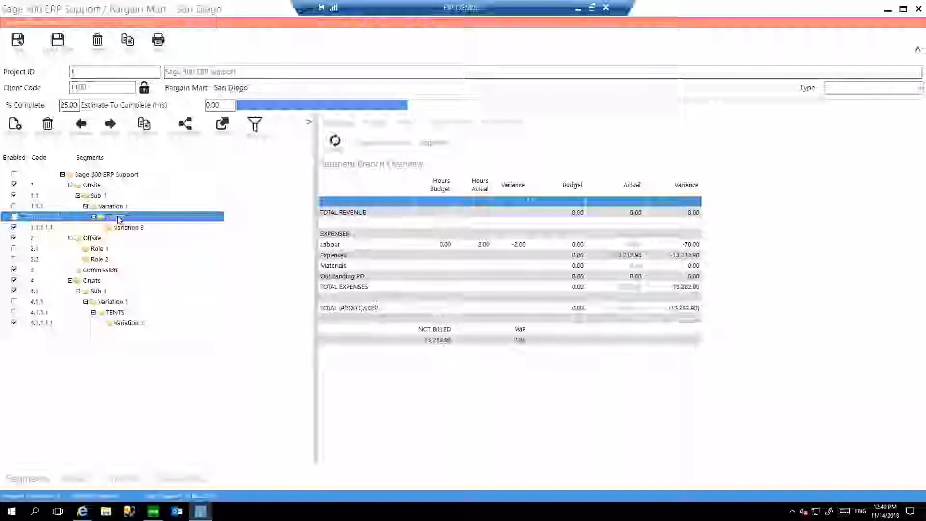
{"action": "left_click", "coordinate": [103, 187]}
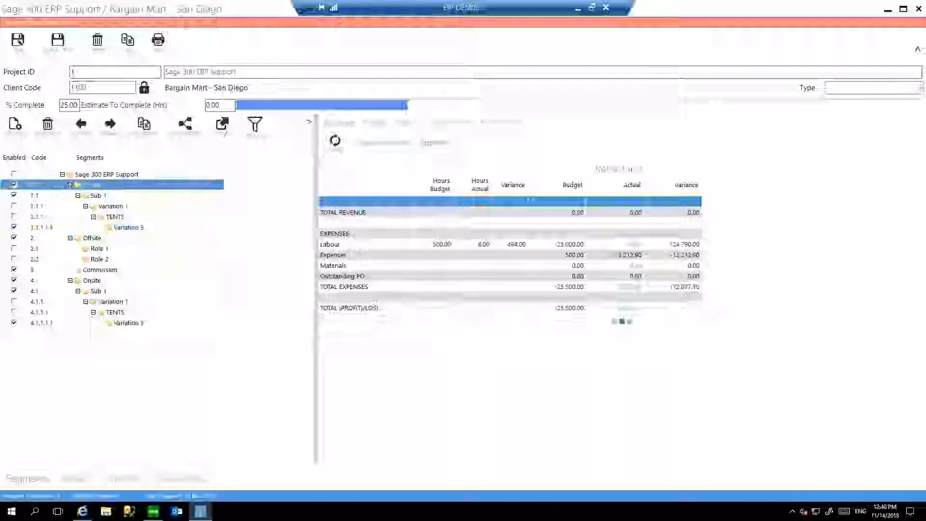
{"action": "left_click", "coordinate": [107, 198]}
{"action": "left_click", "coordinate": [117, 206]}
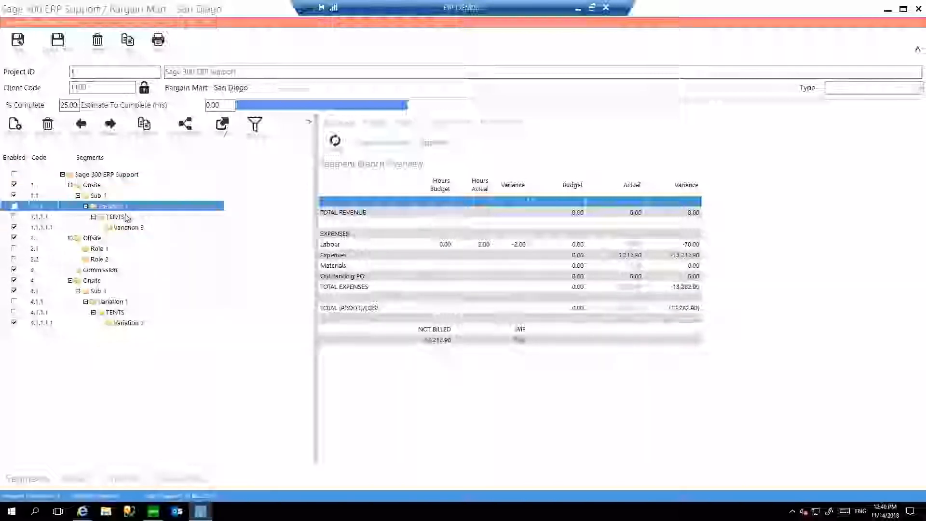
{"action": "left_click", "coordinate": [125, 218]}
{"action": "left_click", "coordinate": [137, 230]}
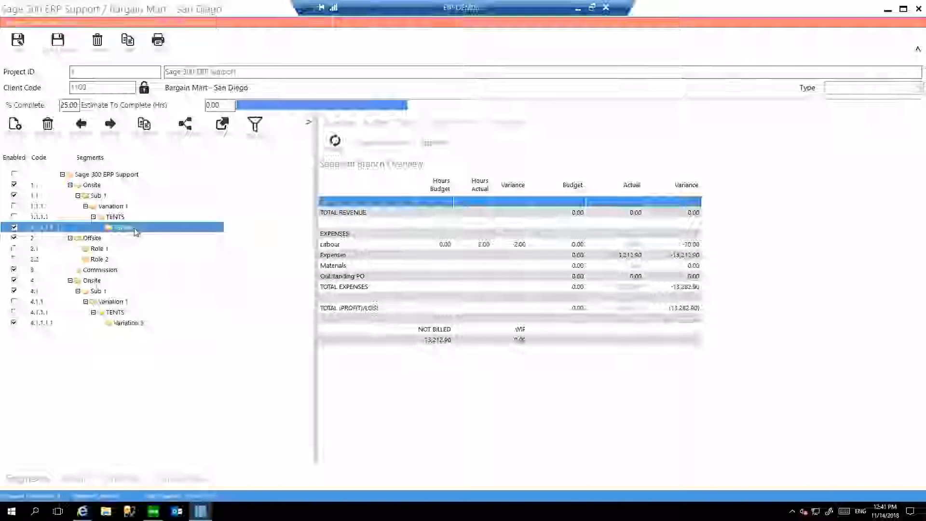
Review the Onsite segment's budget lines, segment options and transactions, and close the project.
{"action": "left_click", "coordinate": [105, 186]}
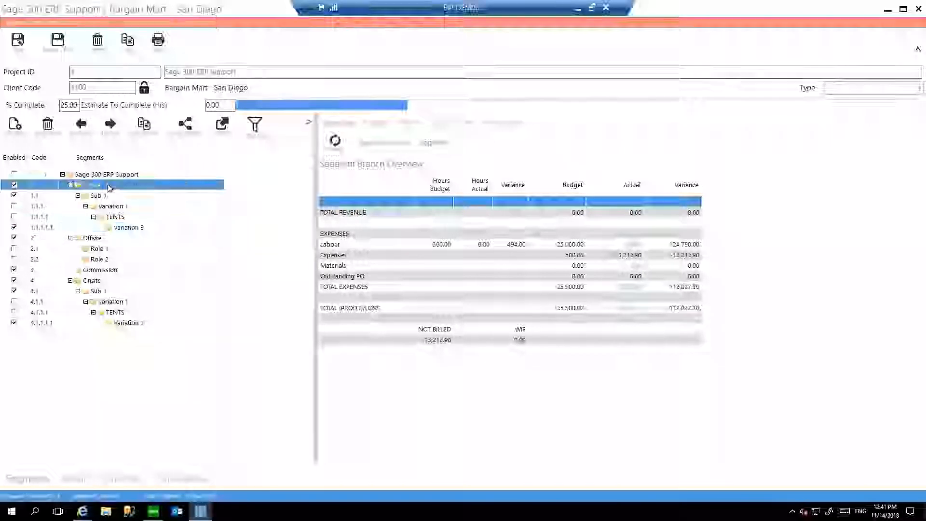
{"action": "left_click", "coordinate": [373, 124]}
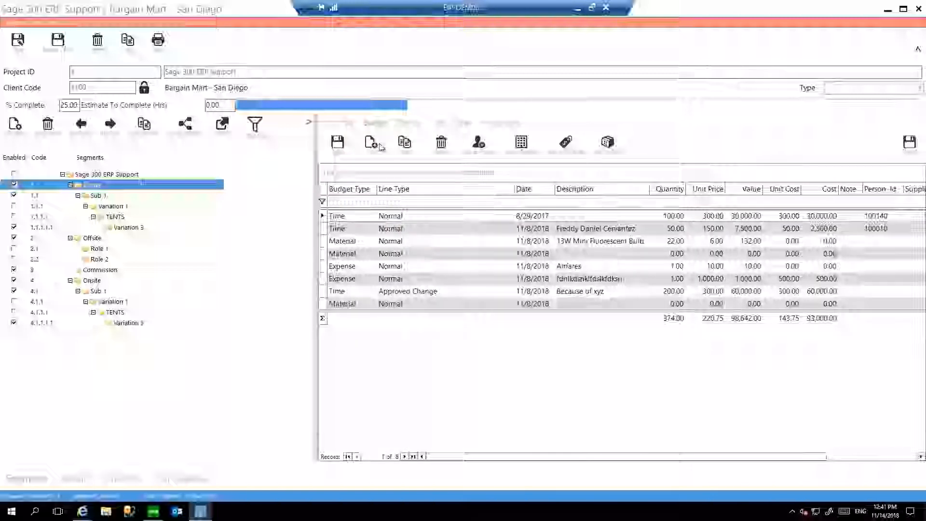
{"action": "left_click", "coordinate": [407, 124]}
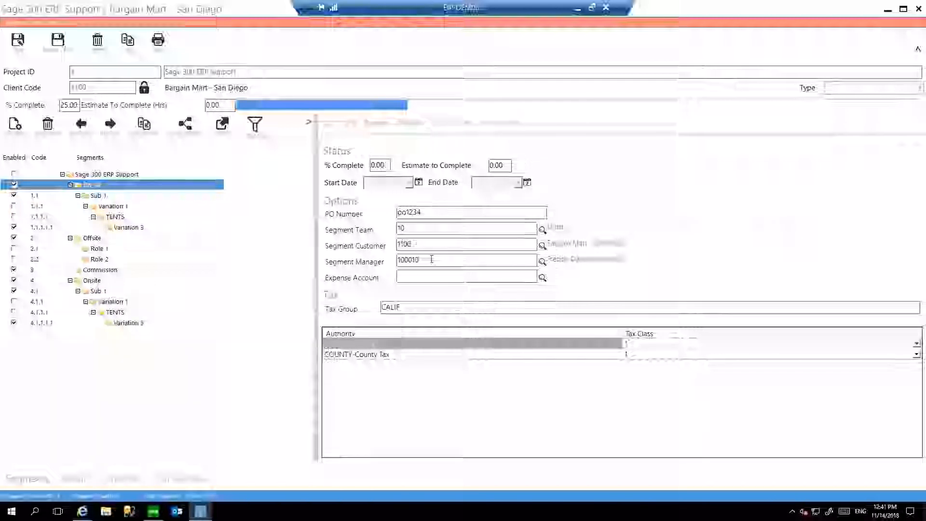
{"action": "left_click_drag", "start_coordinate": [432, 259], "coordinate": [386, 259]}
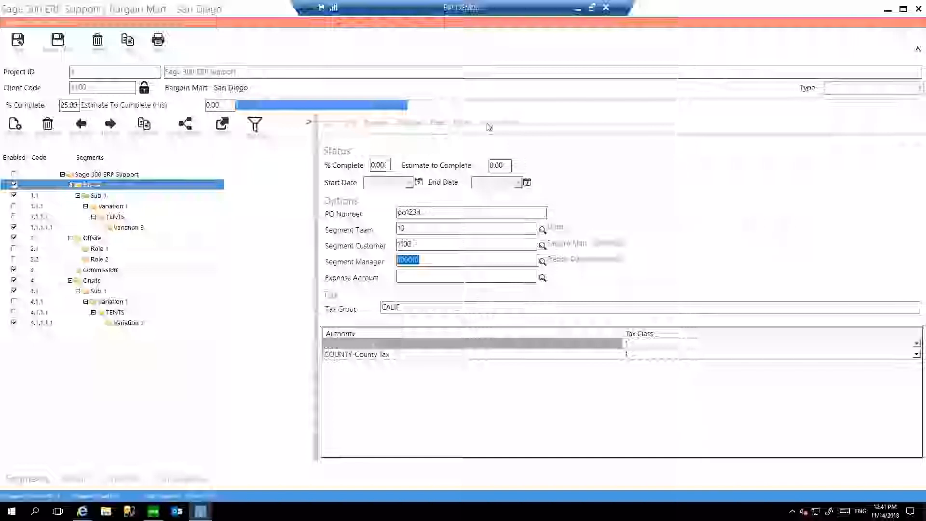
{"action": "left_click", "coordinate": [488, 127]}
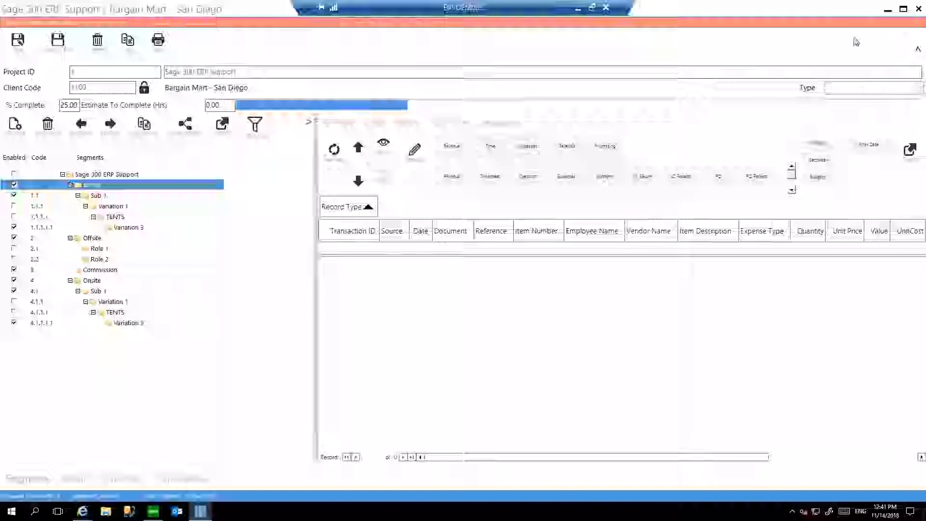
{"action": "left_click", "coordinate": [918, 8]}
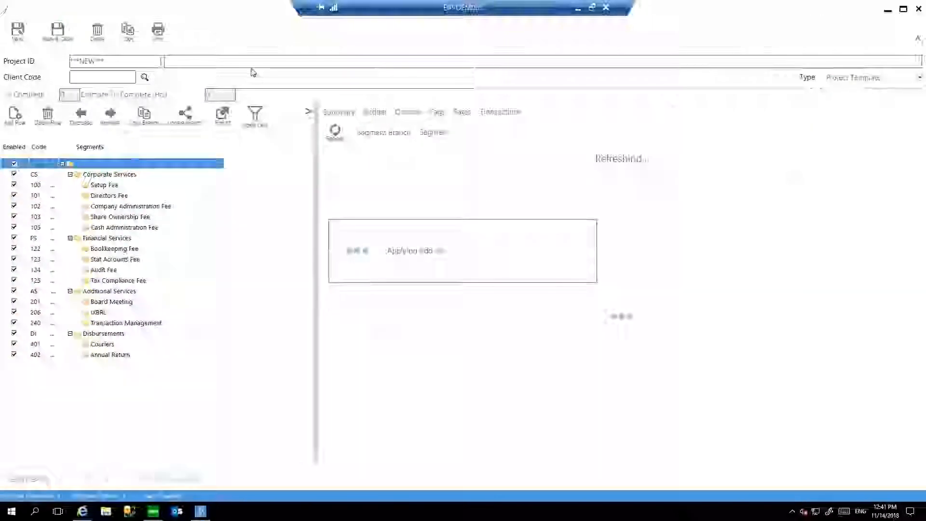
Enter "New project" as the new project's description and choose Bargain Mart - San Diego as its client.
{"action": "type", "text": "New p"}
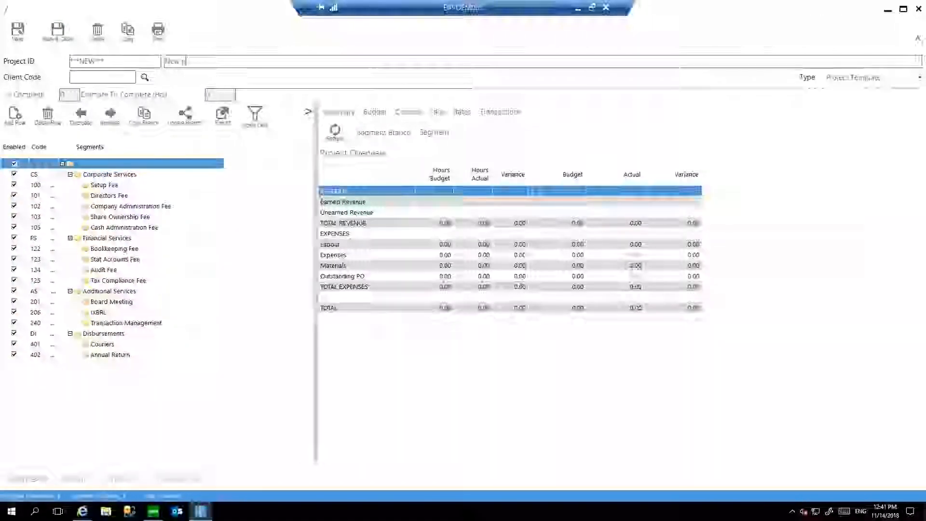
{"action": "type", "text": "roject"}
{"action": "left_click", "coordinate": [144, 77]}
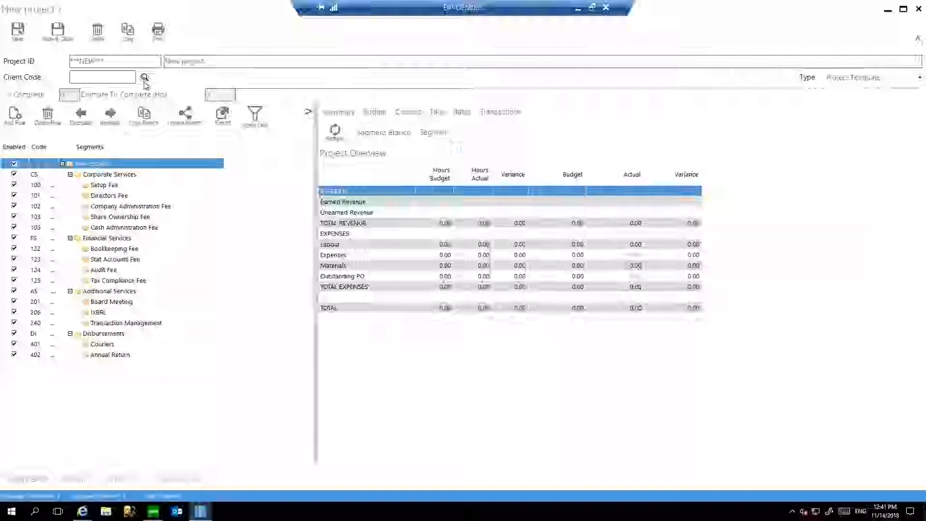
{"action": "double_click", "coordinate": [564, 252]}
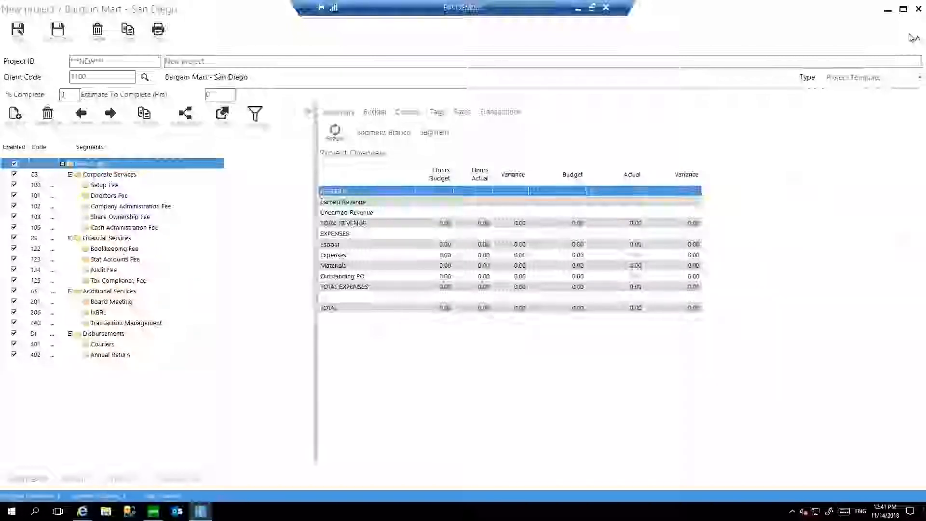
Try the Shop fit out and Callout project types to compare their segment structures, and set the type back to Project Template.
{"action": "left_click", "coordinate": [867, 78]}
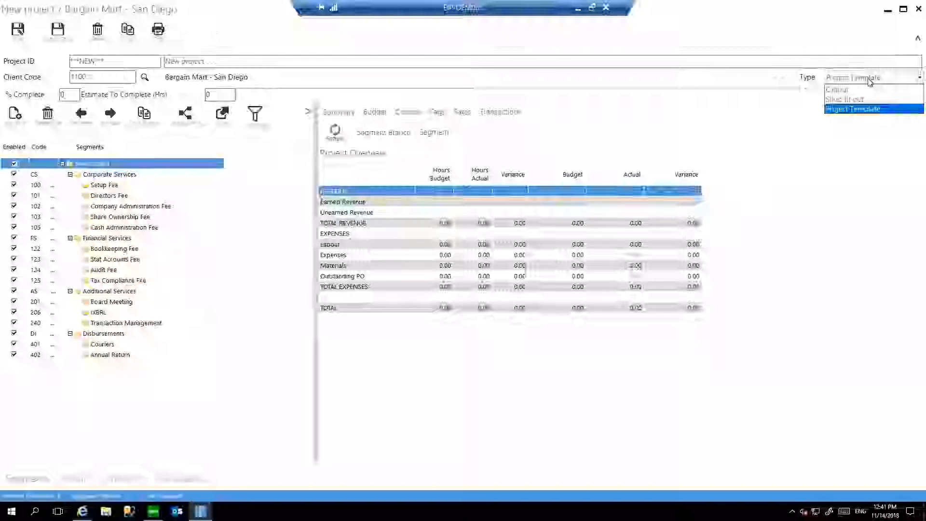
{"action": "left_click", "coordinate": [867, 100]}
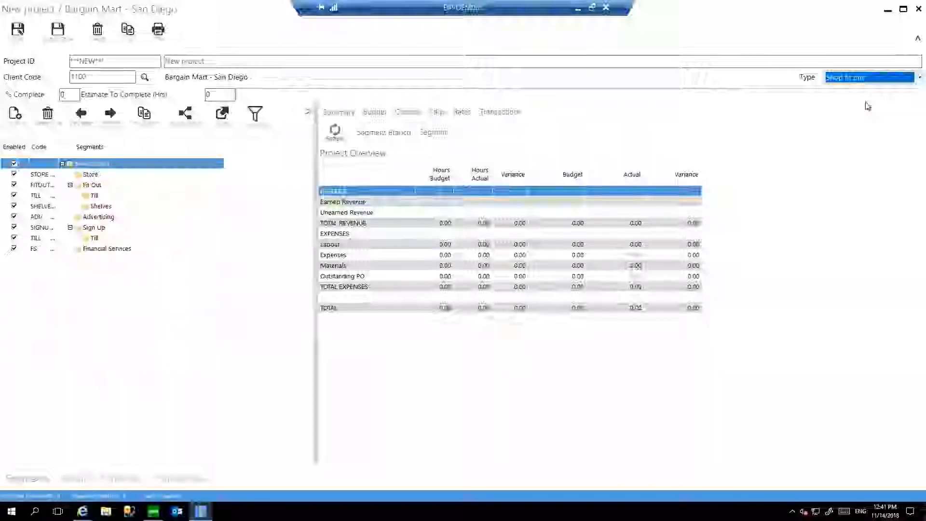
{"action": "left_click", "coordinate": [867, 78]}
{"action": "left_click", "coordinate": [867, 91]}
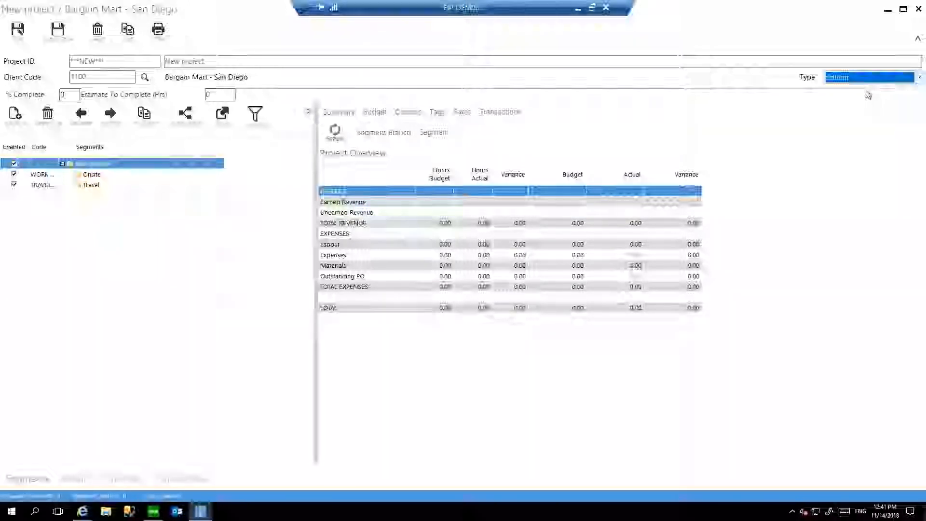
{"action": "left_click", "coordinate": [866, 79]}
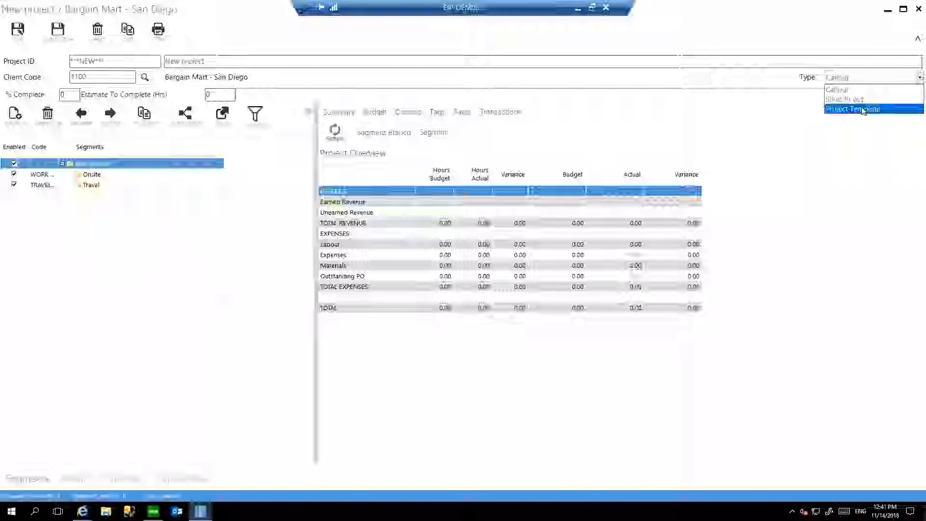
{"action": "left_click", "coordinate": [864, 108]}
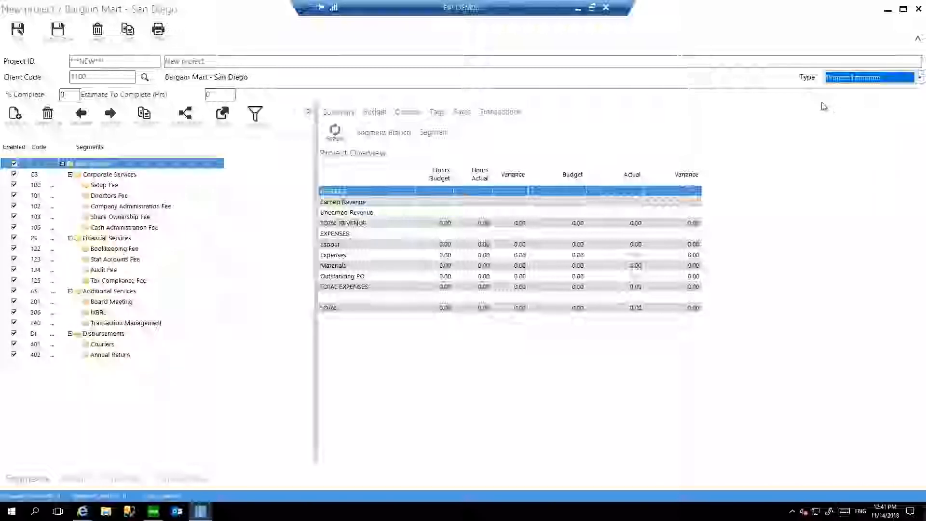
Delete the Financial Services segment and all segments listed below it from the new project, keeping only the Corporate Services branch.
{"action": "left_click", "coordinate": [118, 239]}
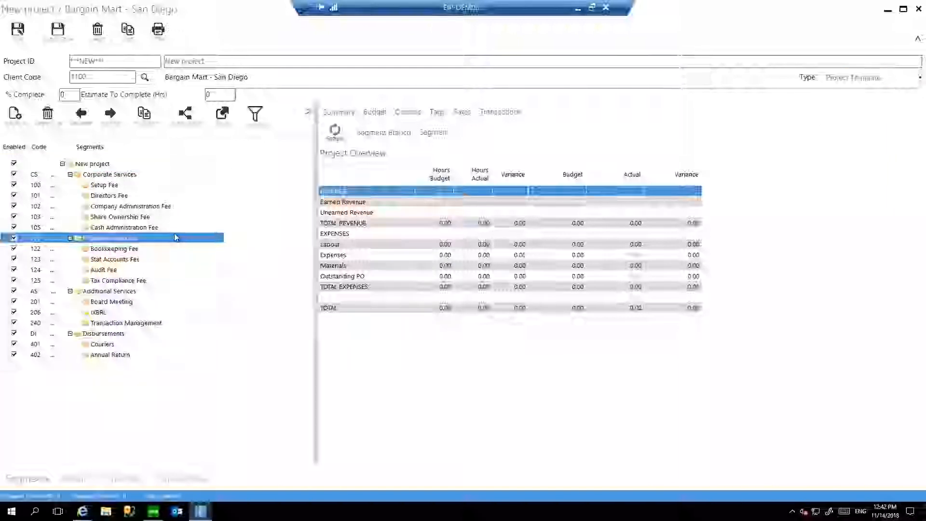
{"action": "key", "text": "Delete"}
{"action": "key", "text": "Return"}
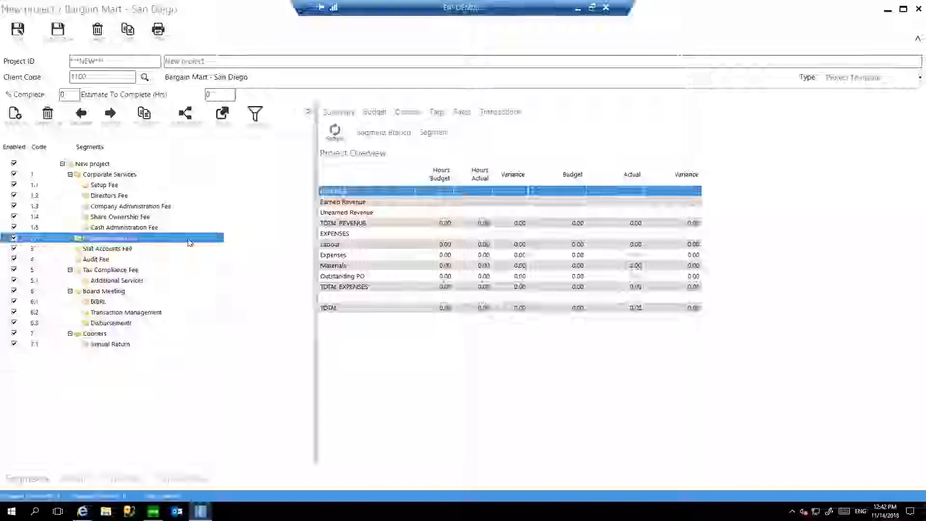
{"action": "left_click", "coordinate": [54, 120]}
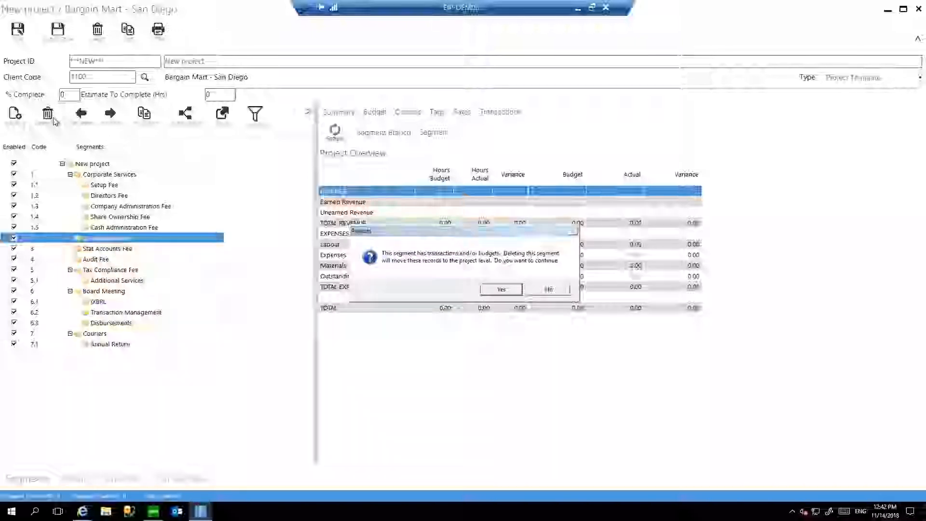
{"action": "key", "text": "Return"}
{"action": "left_click", "coordinate": [55, 123]}
{"action": "key", "text": "Return"}
{"action": "left_click", "coordinate": [55, 124]}
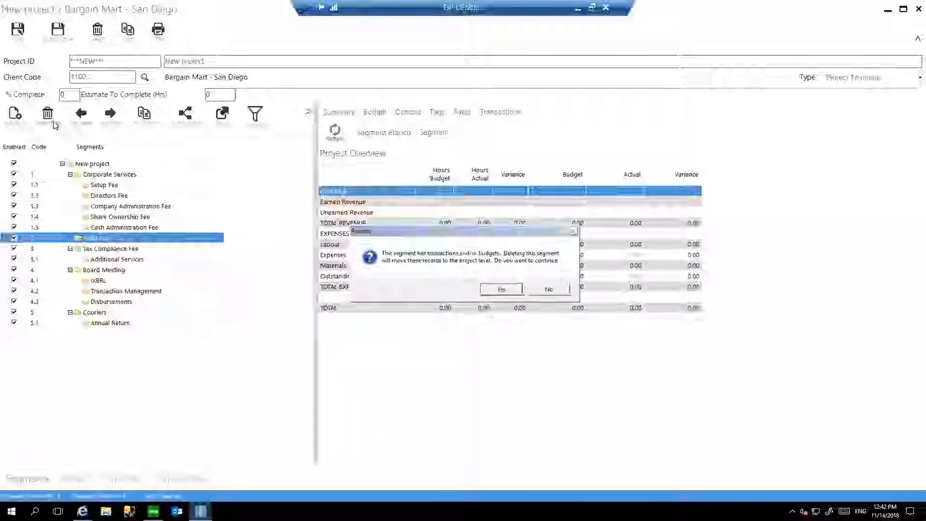
{"action": "key", "text": "Return"}
{"action": "left_click", "coordinate": [55, 125]}
{"action": "key", "text": "Return"}
{"action": "left_click", "coordinate": [55, 124]}
{"action": "key", "text": "Return"}
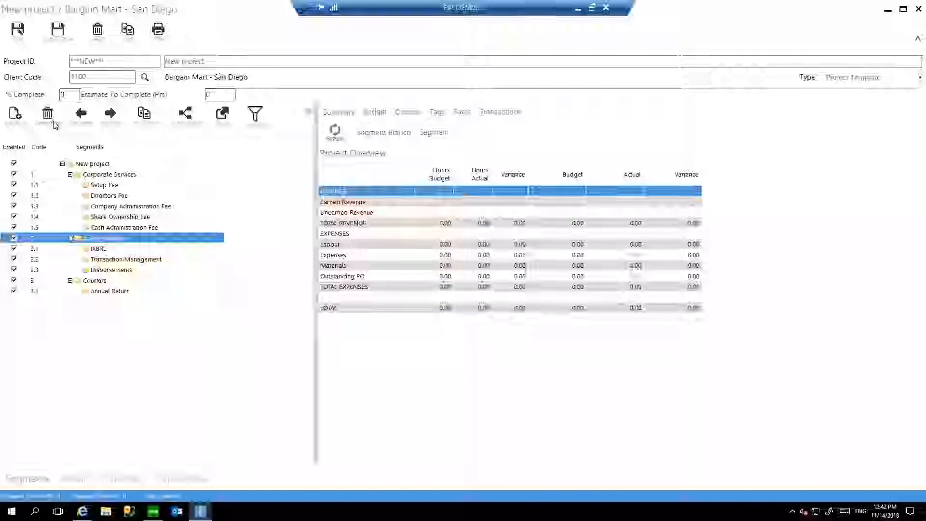
Rename the Directors Fee segment as Update, nest Company Administration Fee and Share Ownership Fee under it, and outdent Cash Administration Fee to the top level.
{"action": "left_click", "coordinate": [107, 197]}
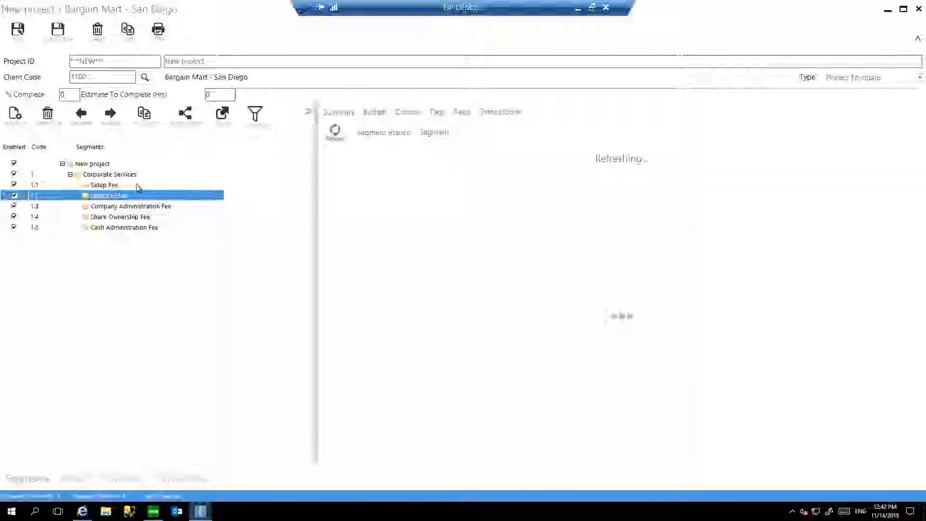
{"action": "type", "text": "Update"}
{"action": "key", "text": "Return"}
{"action": "key", "text": "Tab"}
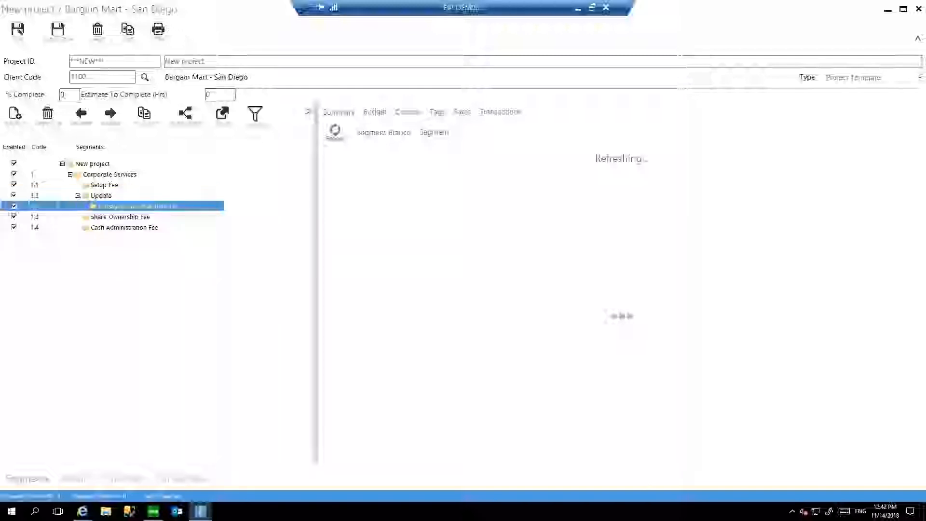
{"action": "key", "text": "Down"}
{"action": "key", "text": "Tab"}
{"action": "key", "text": "Down"}
{"action": "key", "text": "shift+Tab"}
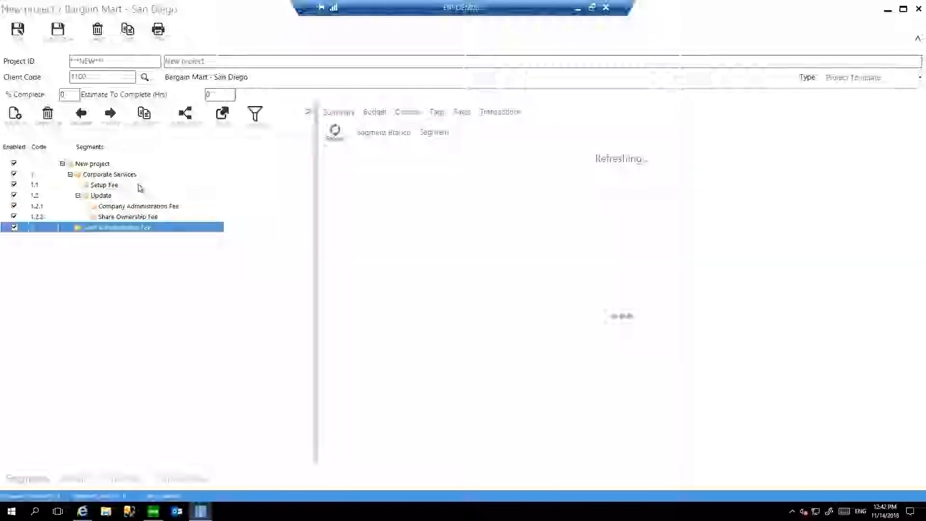
{"action": "left_click", "coordinate": [162, 176]}
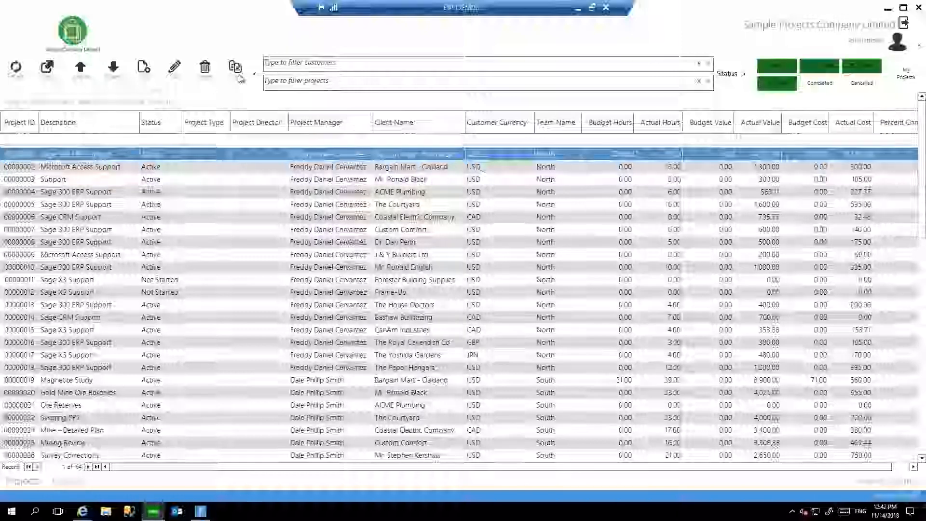
Copy the first project in the list with the description "Copy" for another customer, keeping all copy options, and close the copy form.
{"action": "left_click", "coordinate": [234, 67]}
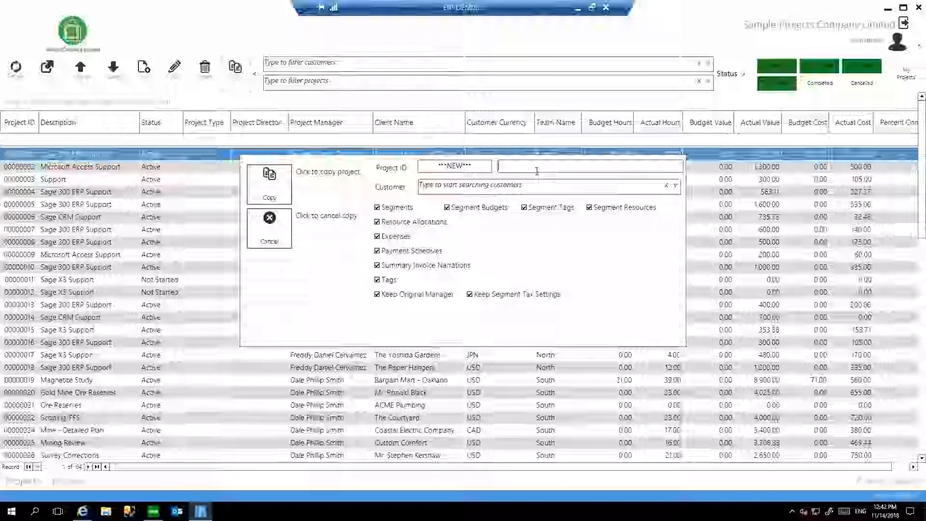
{"action": "type", "text": "Copy"}
{"action": "key", "text": "Tab"}
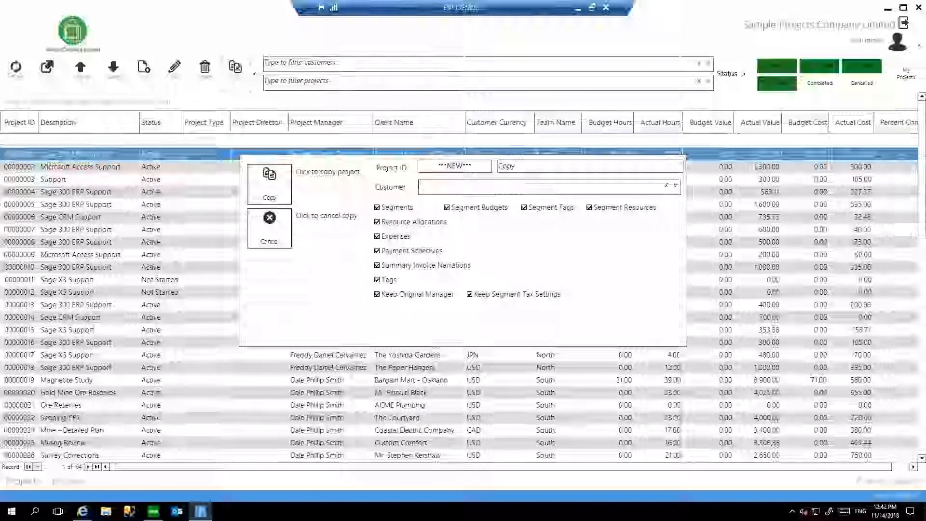
{"action": "type", "text": "b"}
{"action": "key", "text": "Tab"}
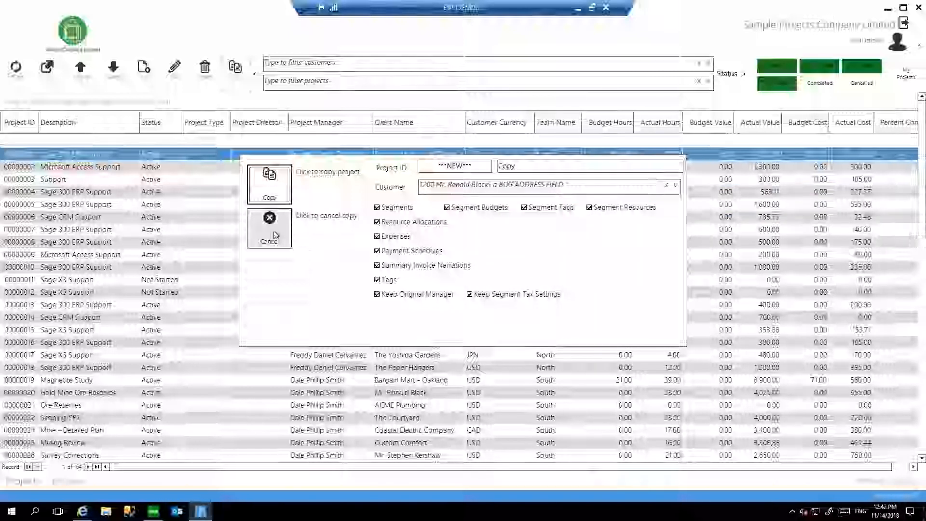
{"action": "left_click", "coordinate": [270, 191]}
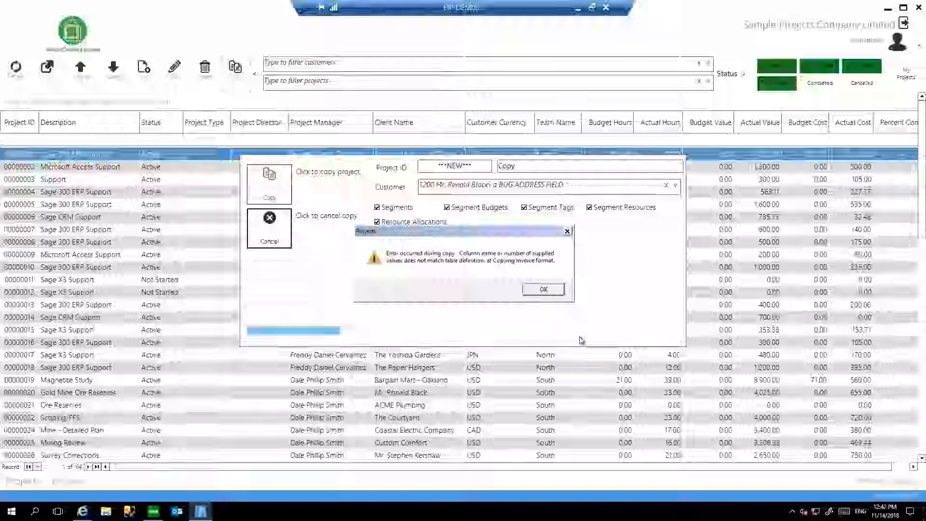
{"action": "left_click", "coordinate": [550, 290]}
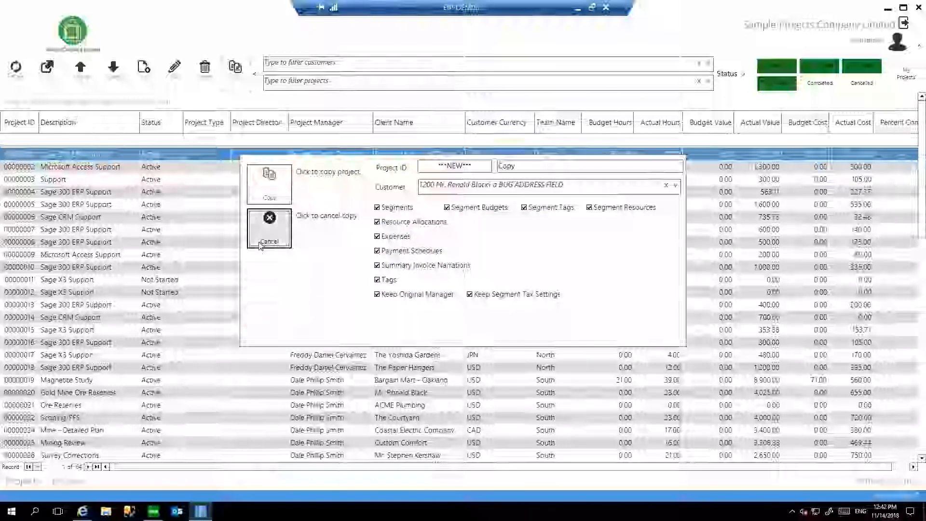
{"action": "left_click", "coordinate": [269, 227]}
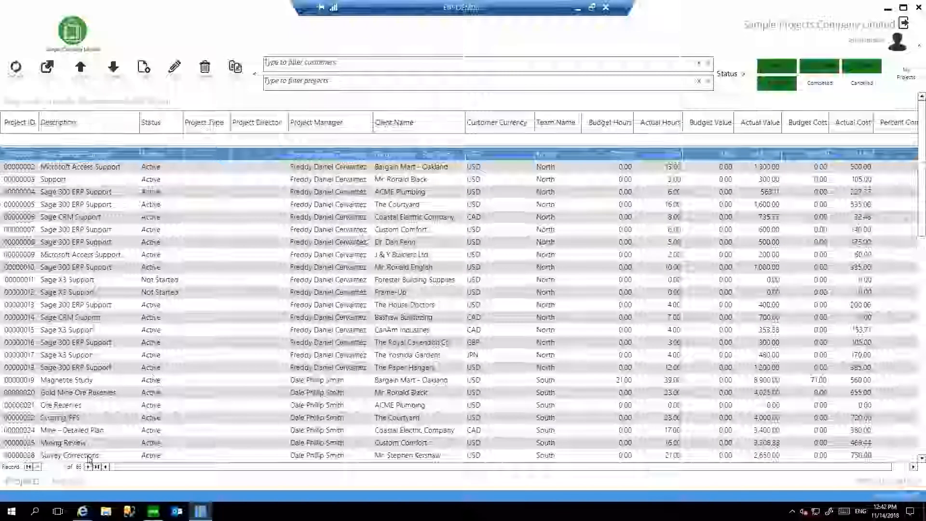
Open the copied project and the original Bargain Mart - San Diego project in turn to compare their segments and overviews, closing each one.
{"action": "left_click", "coordinate": [96, 467]}
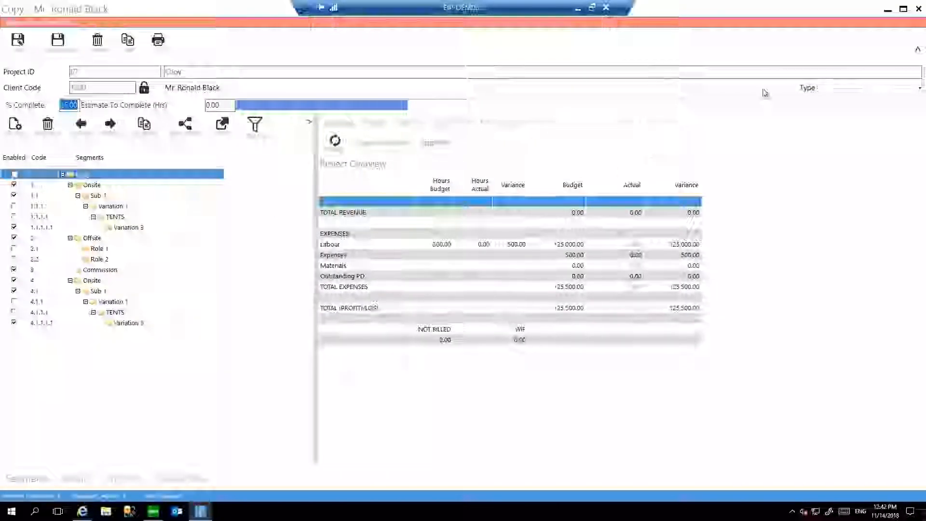
{"action": "left_click", "coordinate": [919, 9]}
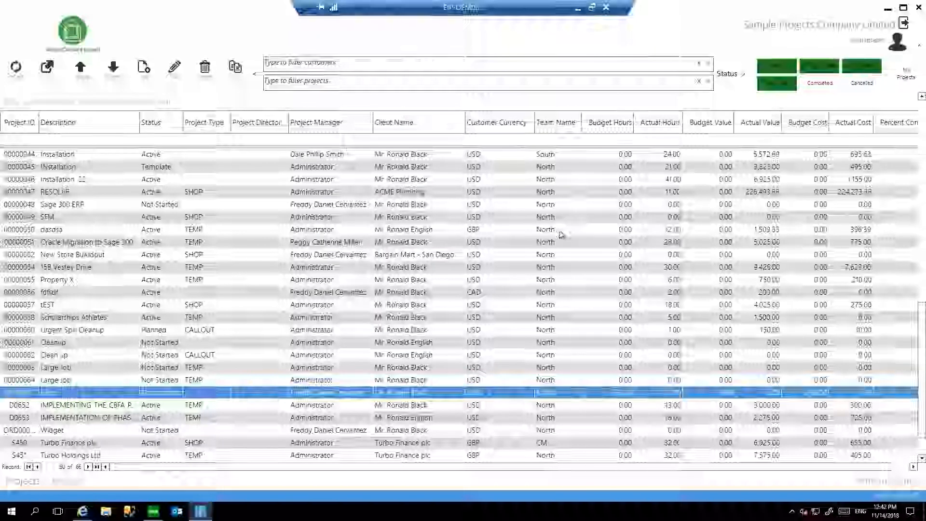
{"action": "scroll", "coordinate": [531, 236], "scroll_direction": "up", "scroll_amount": 1}
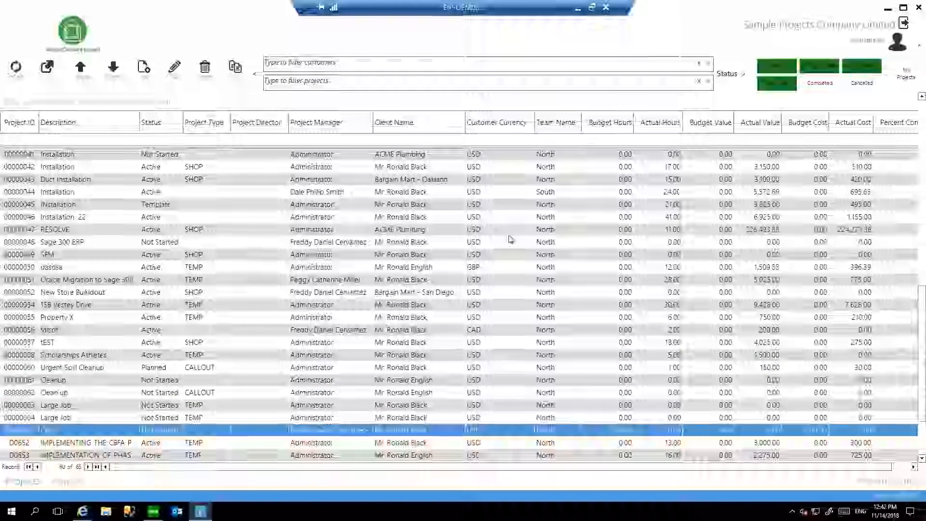
{"action": "scroll", "coordinate": [438, 264], "scroll_direction": "up", "scroll_amount": 11}
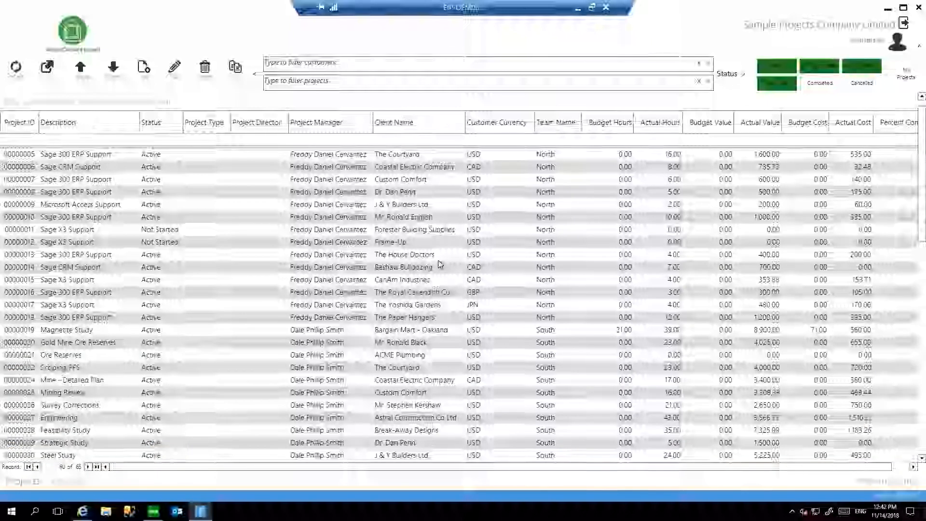
{"action": "scroll", "coordinate": [438, 264], "scroll_direction": "up", "scroll_amount": 2}
{"action": "double_click", "coordinate": [386, 154]}
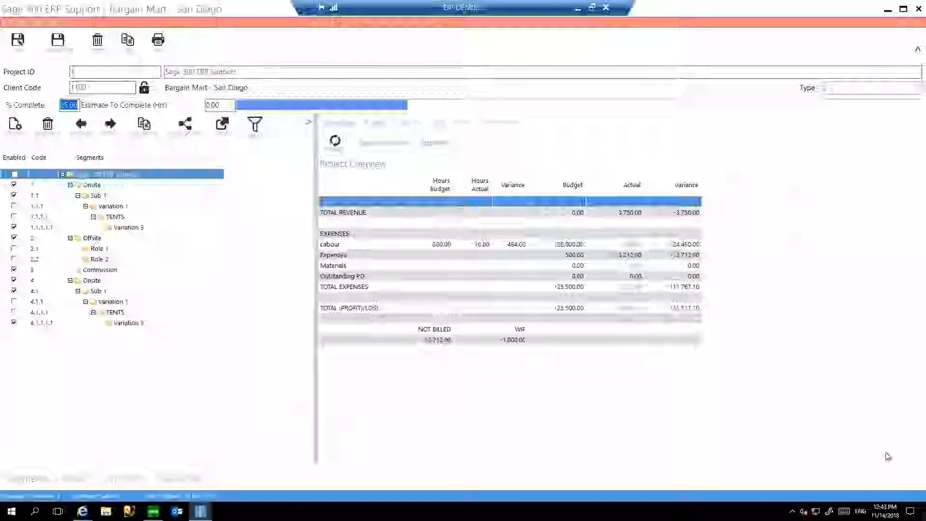
{"action": "left_click", "coordinate": [97, 186]}
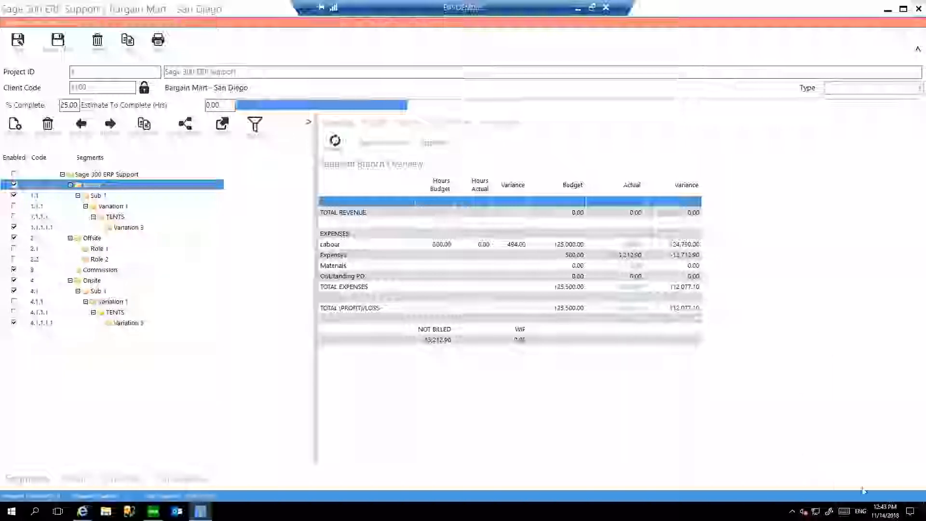
{"action": "left_click", "coordinate": [919, 9]}
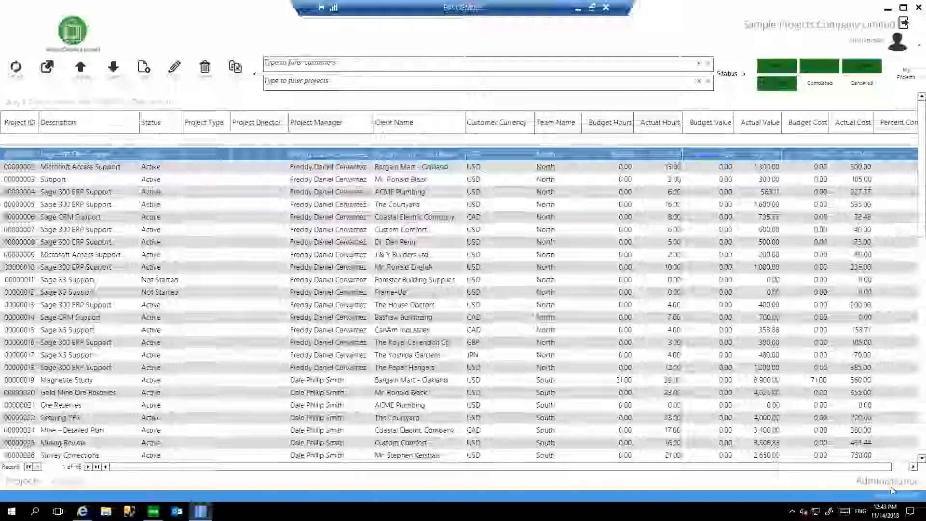
In the administration configuration, turn on Home Dashboard, Project Dashboard, Billing, Time Review, Show Value, Display Options, Use Tags and Document Library.
{"action": "left_click", "coordinate": [873, 480]}
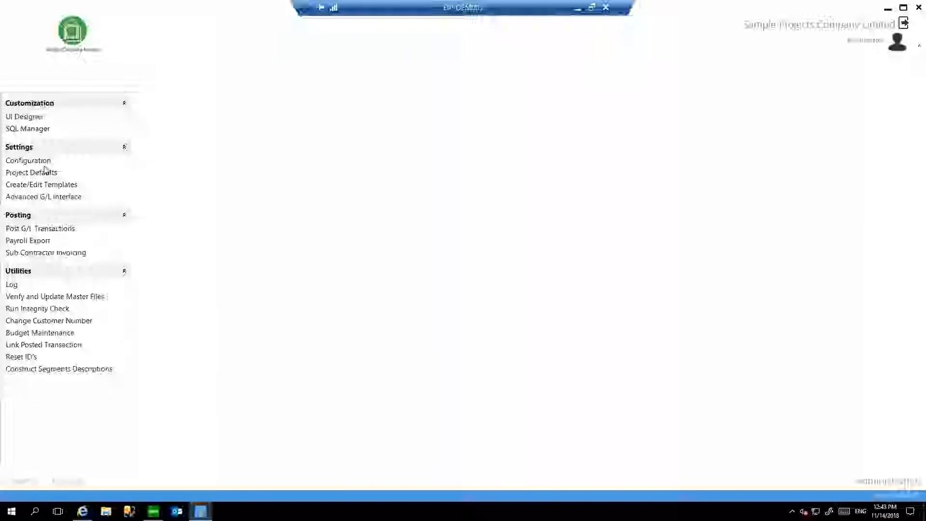
{"action": "left_click", "coordinate": [45, 169]}
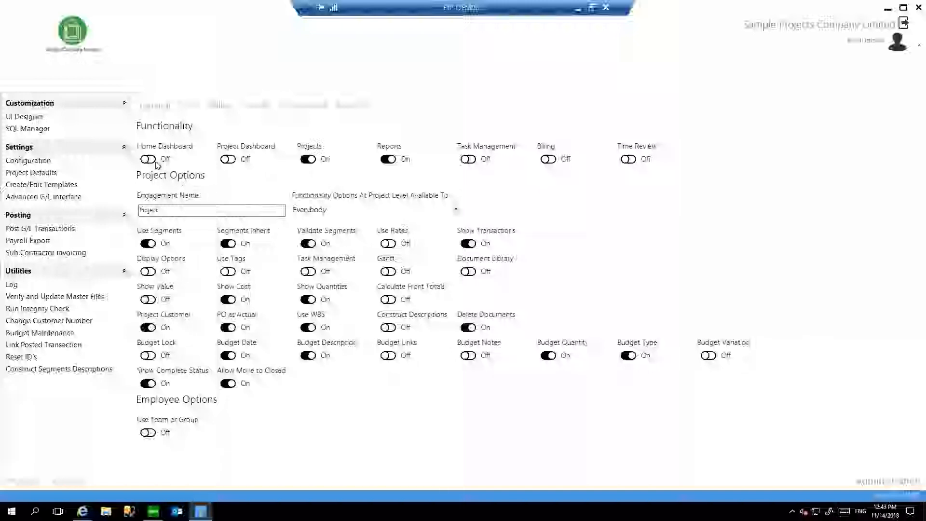
{"action": "left_click", "coordinate": [229, 159]}
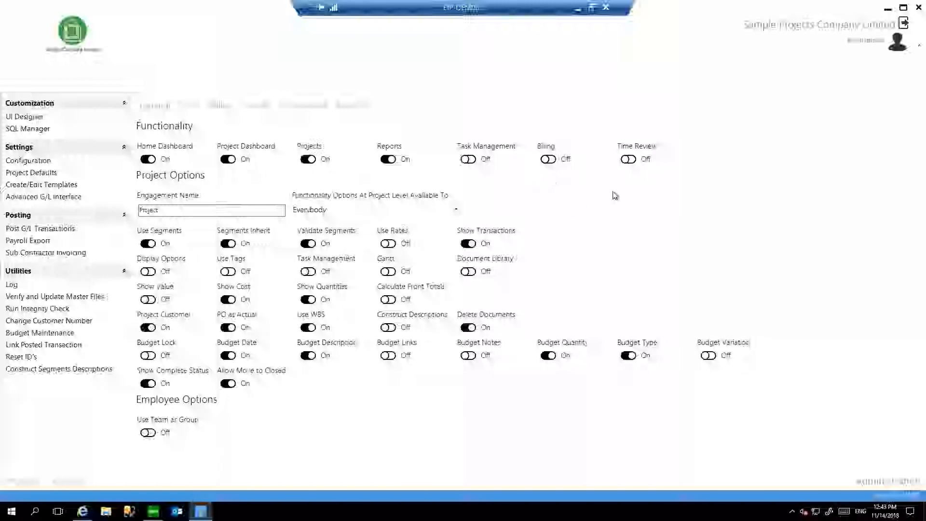
{"action": "left_click", "coordinate": [550, 161]}
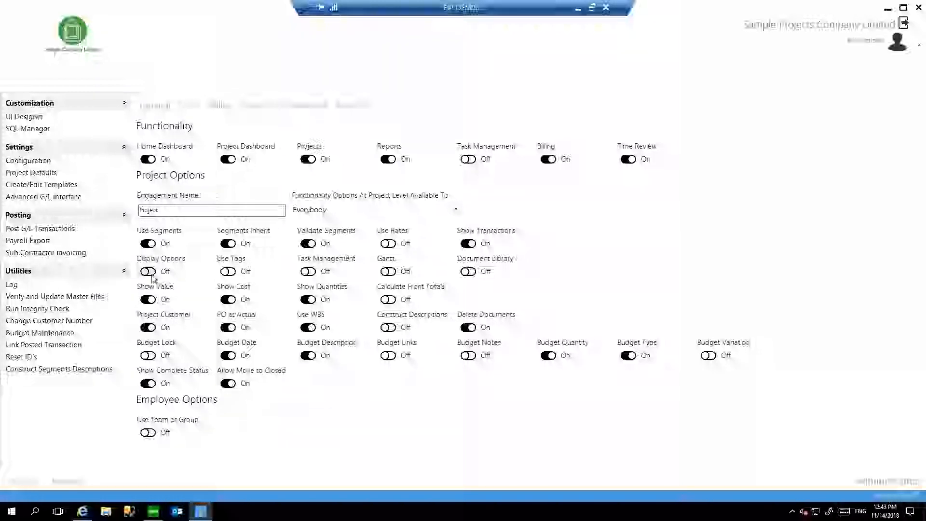
{"action": "left_click", "coordinate": [147, 271]}
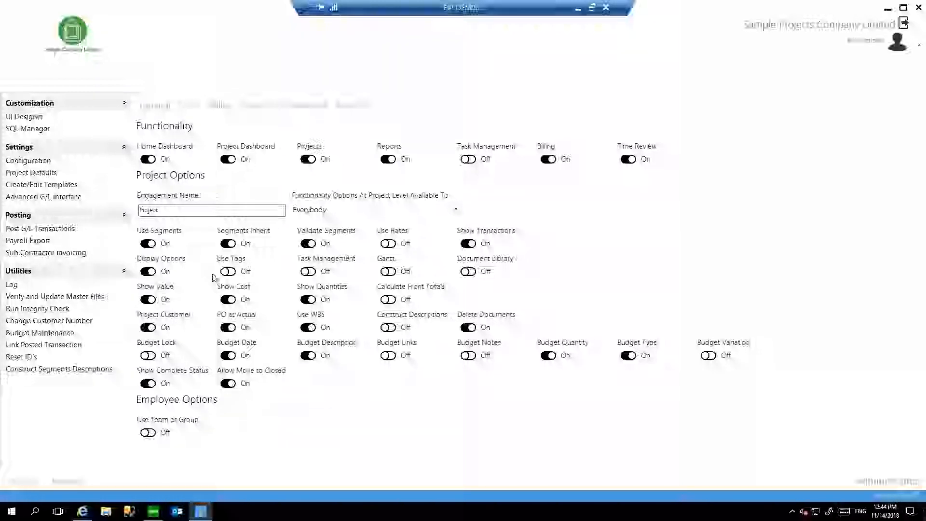
{"action": "left_click", "coordinate": [228, 271]}
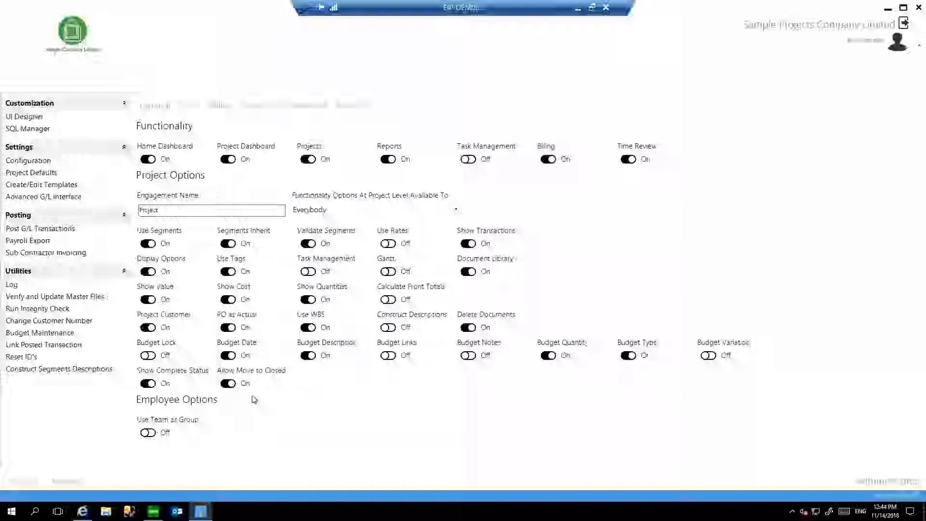
Restart the Projects application and log in to Sample Projects Company Limited as admin.
{"action": "left_click", "coordinate": [917, 10]}
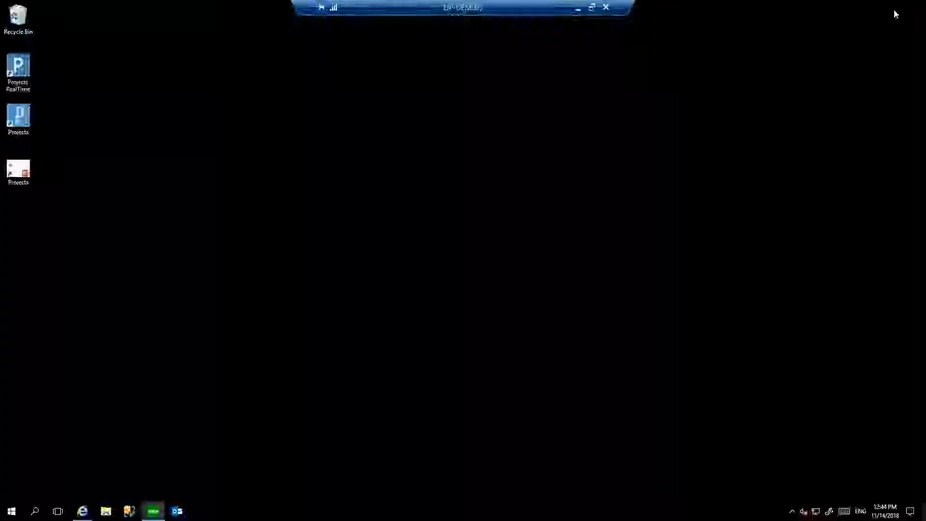
{"action": "double_click", "coordinate": [18, 119]}
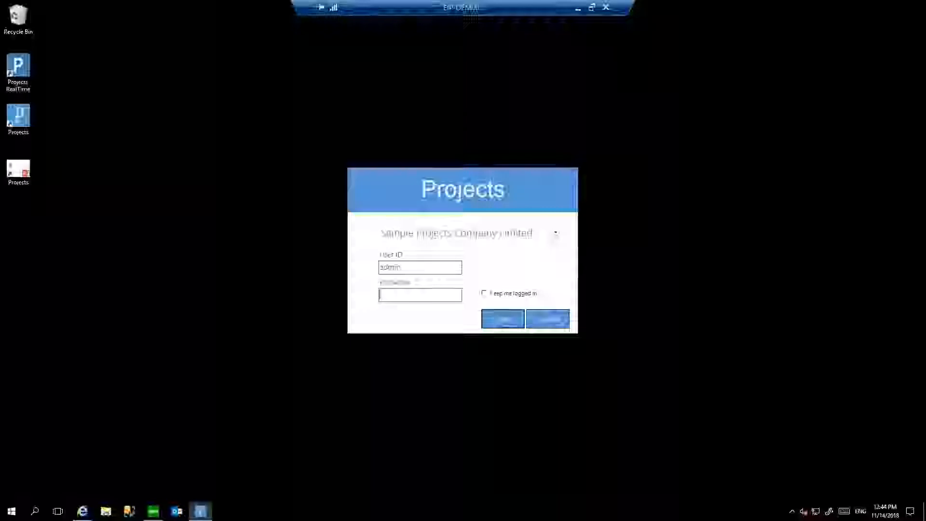
{"action": "key", "text": "Return"}
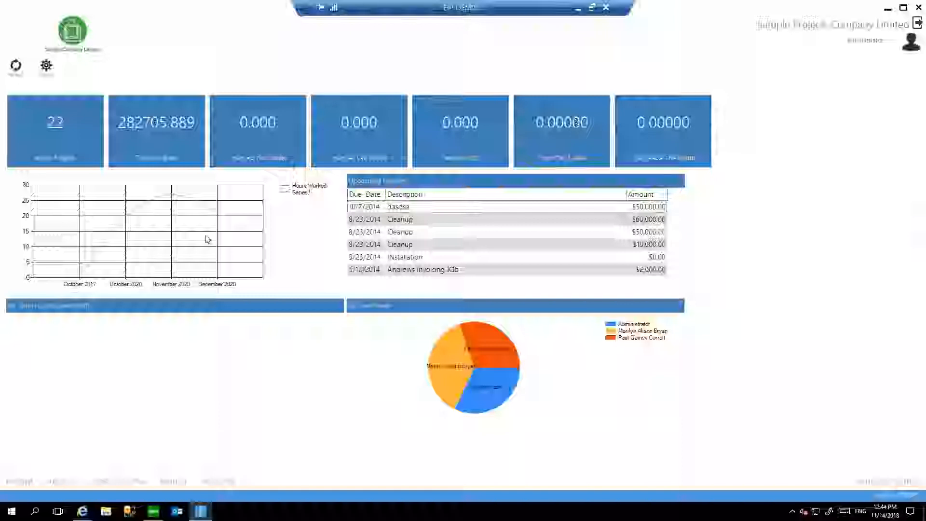
Preview the home dashboard's design mode, and view the project list and the Time Review entries.
{"action": "left_click", "coordinate": [49, 67]}
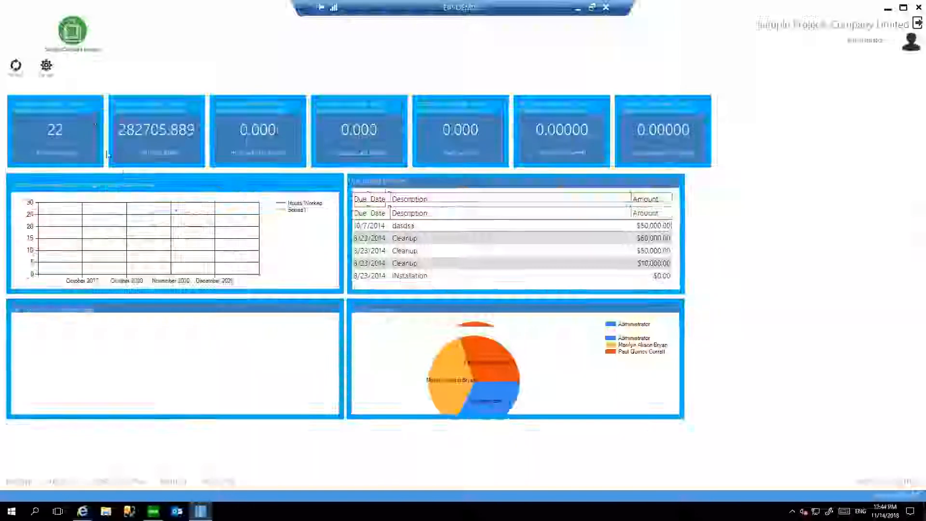
{"action": "left_click", "coordinate": [46, 65]}
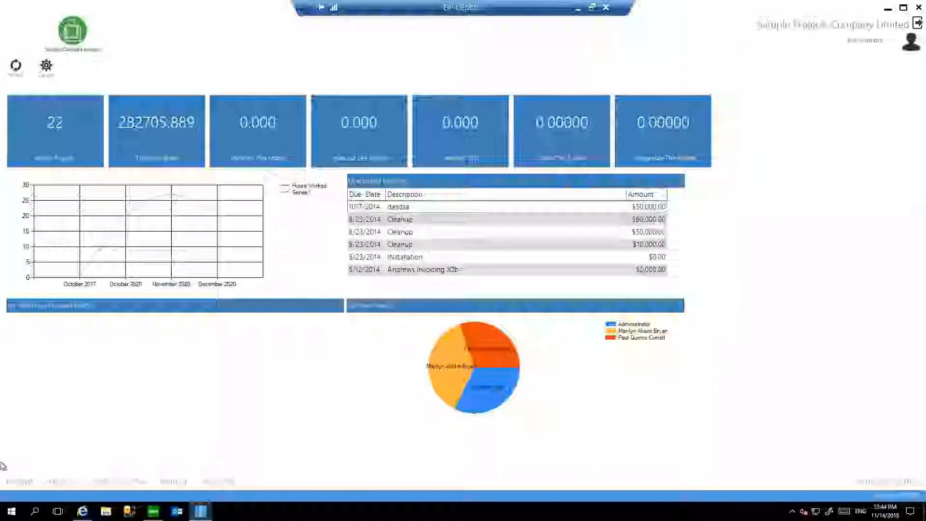
{"action": "left_click", "coordinate": [59, 482]}
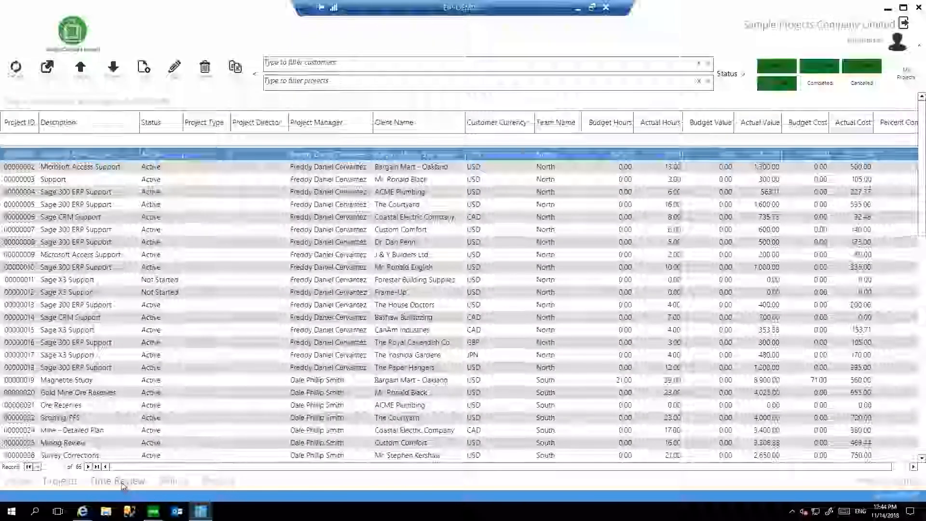
{"action": "left_click", "coordinate": [121, 481]}
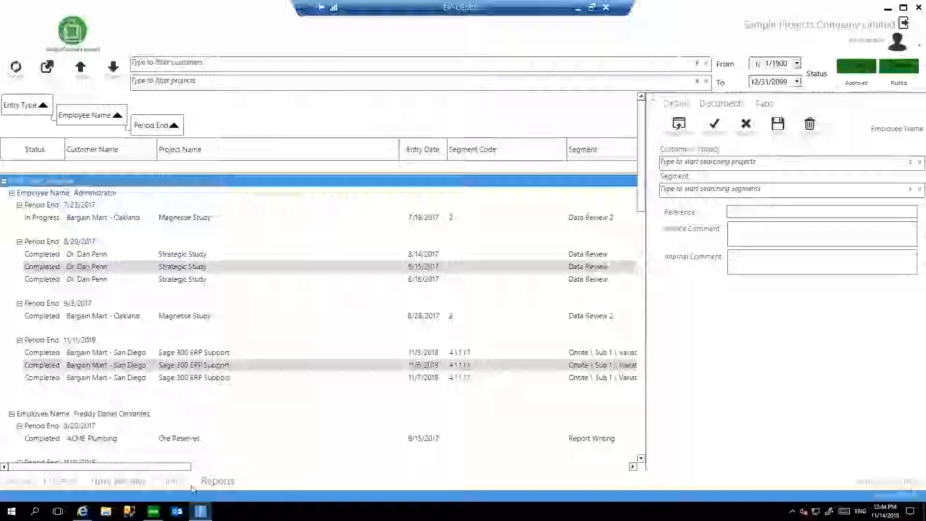
Open the Sage 300 ERP Support project for Bargain Mart - San Diego and view its dashboard, segments and the first Sub 1 segment's overview.
{"action": "left_click", "coordinate": [60, 481]}
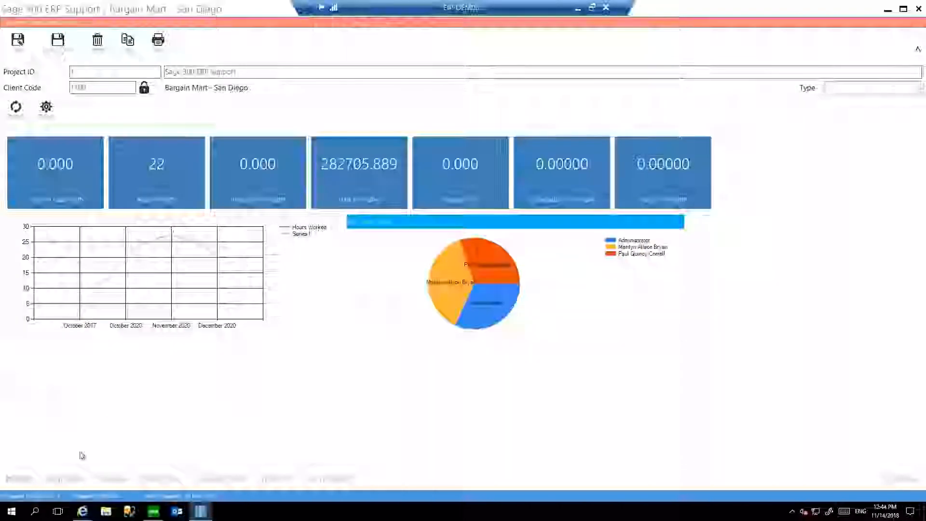
{"action": "left_click", "coordinate": [72, 479]}
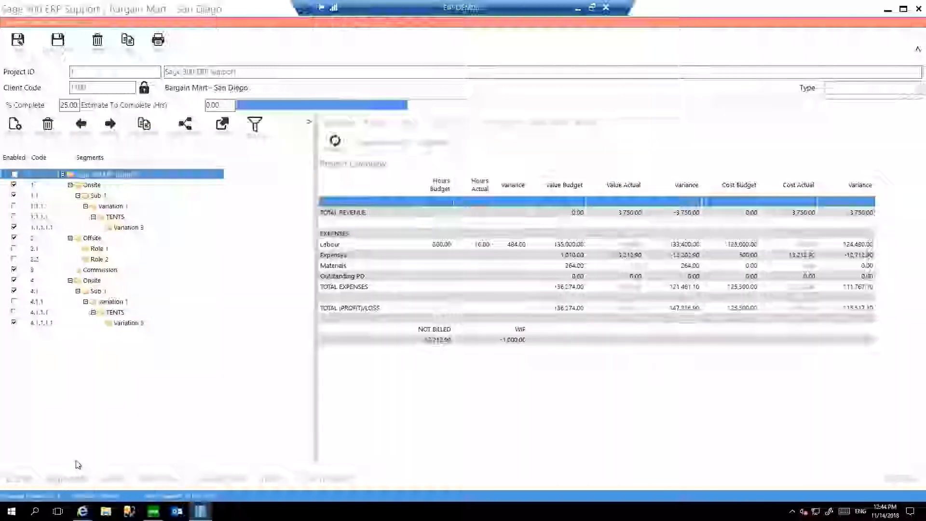
{"action": "left_click", "coordinate": [93, 196]}
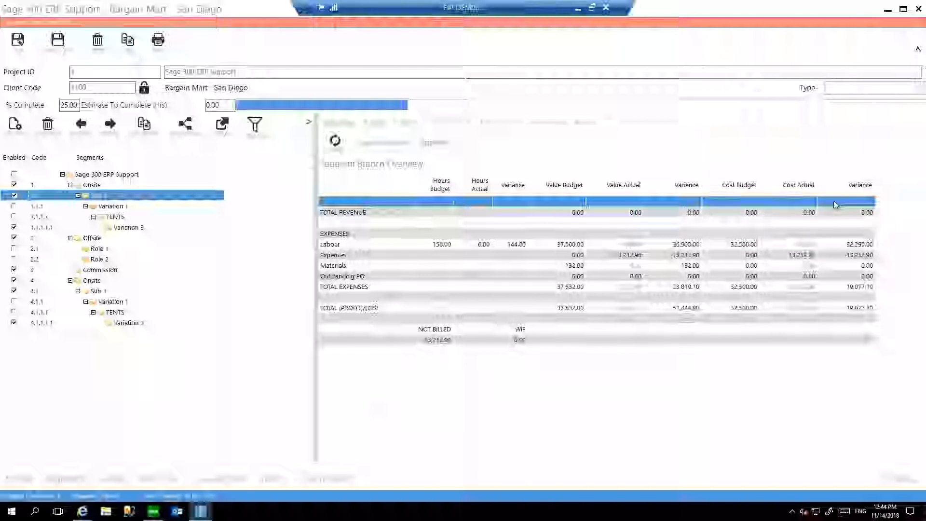
Set the project's status to Quote, save it, and preview its printed report before closing the preview.
{"action": "left_click", "coordinate": [909, 481]}
{"action": "left_click", "coordinate": [289, 121]}
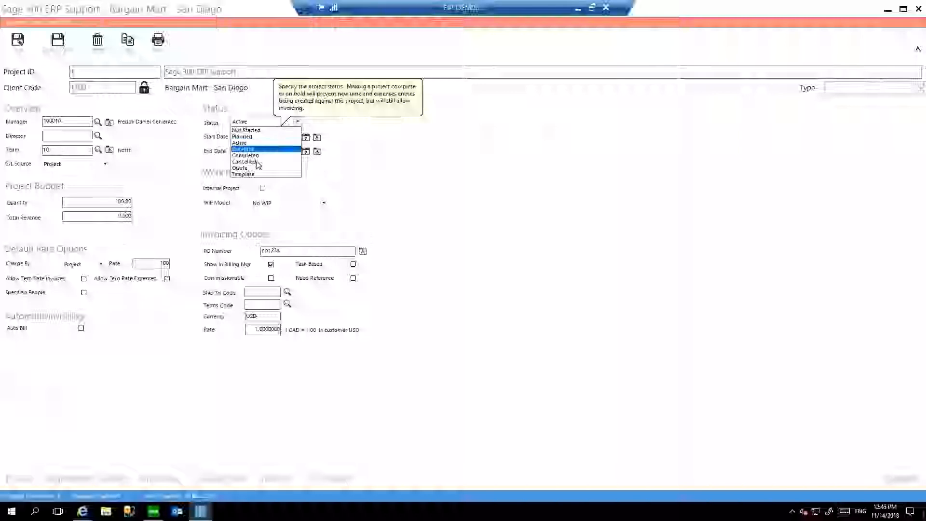
{"action": "left_click", "coordinate": [251, 165]}
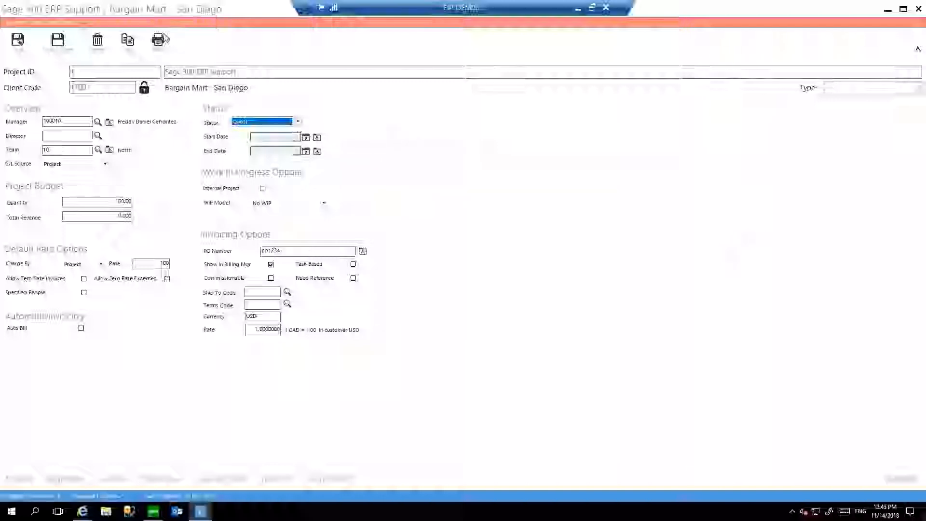
{"action": "left_click", "coordinate": [17, 40]}
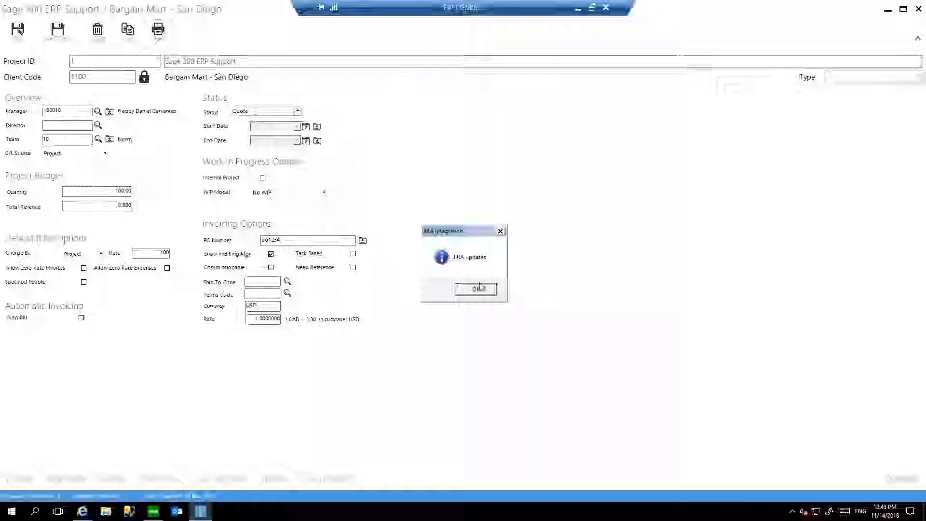
{"action": "left_click", "coordinate": [476, 288]}
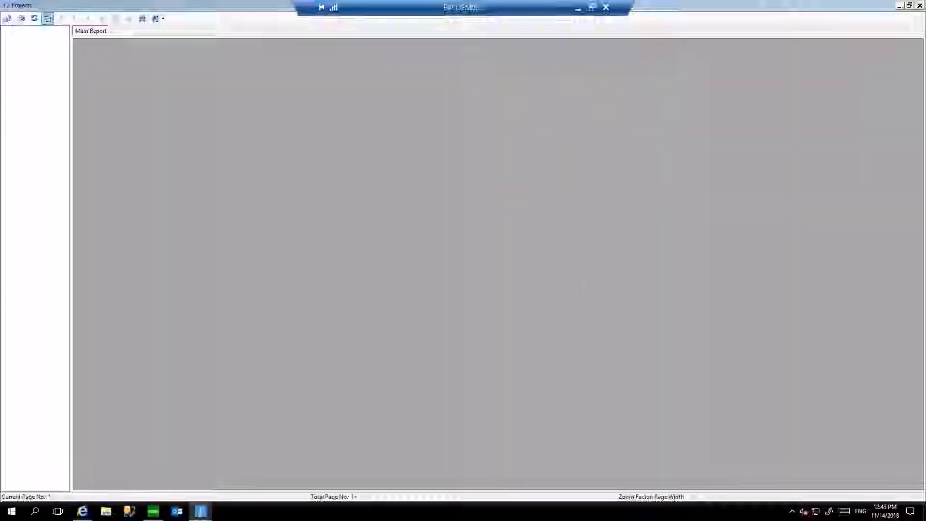
{"action": "left_click", "coordinate": [540, 306]}
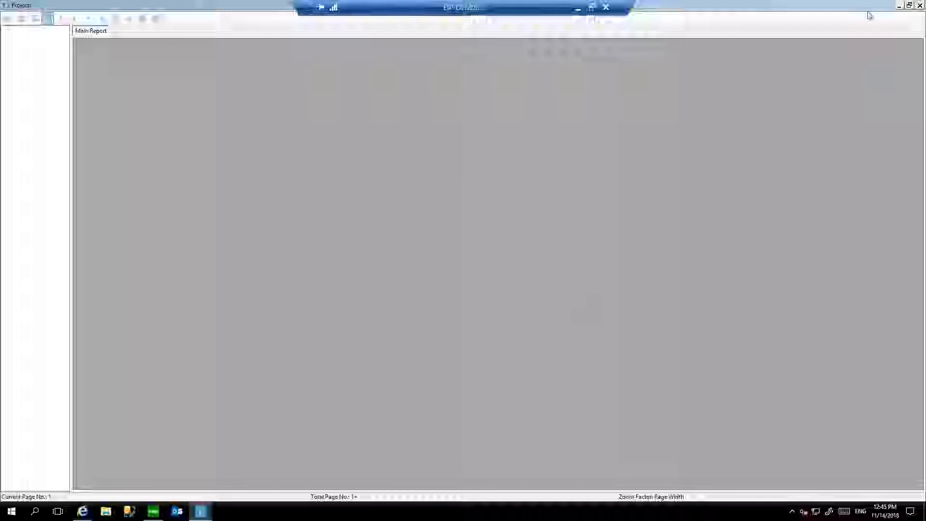
{"action": "left_click", "coordinate": [920, 6]}
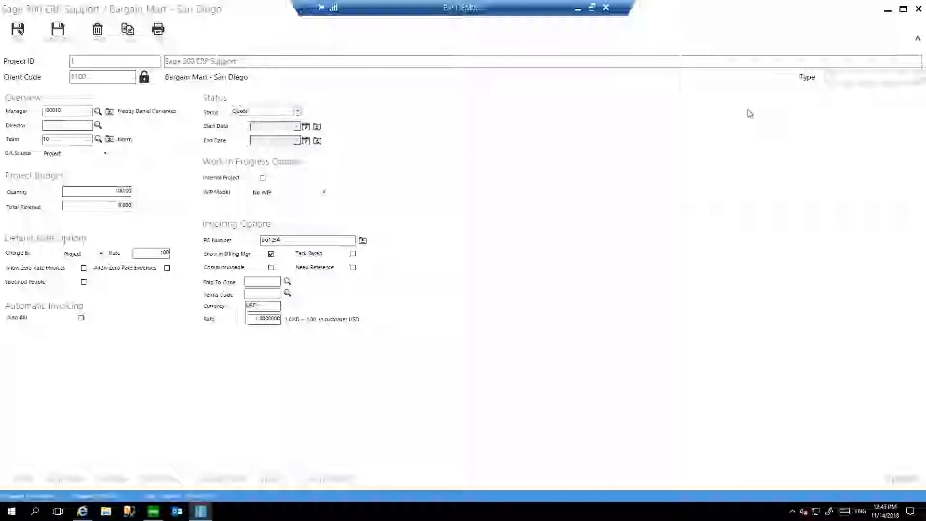
Change the project's status to Not Started, save it and return to the project list.
{"action": "left_click", "coordinate": [250, 112]}
{"action": "left_click", "coordinate": [250, 119]}
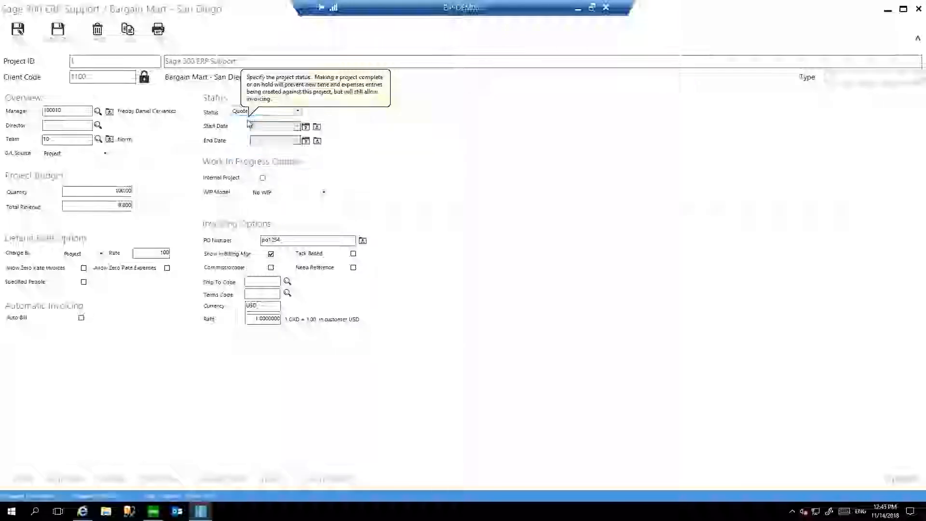
{"action": "left_click", "coordinate": [64, 31]}
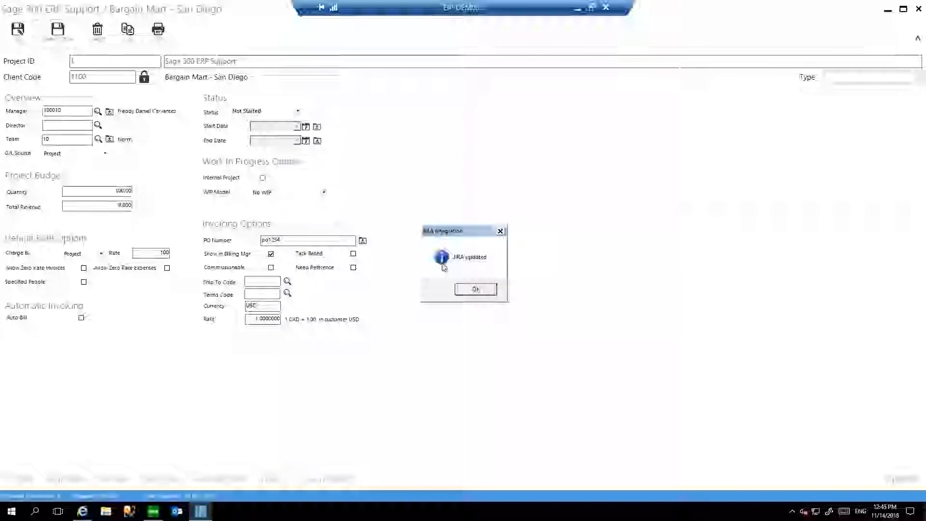
{"action": "left_click", "coordinate": [470, 288]}
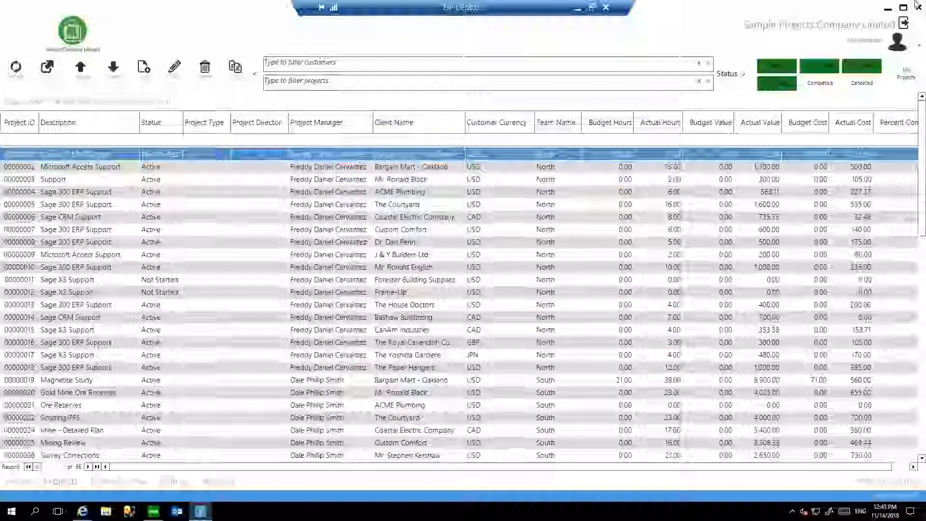
Switch to the Web Timesheets page in Internet Explorer and log in as admin with the saved password.
{"action": "left_click", "coordinate": [887, 8]}
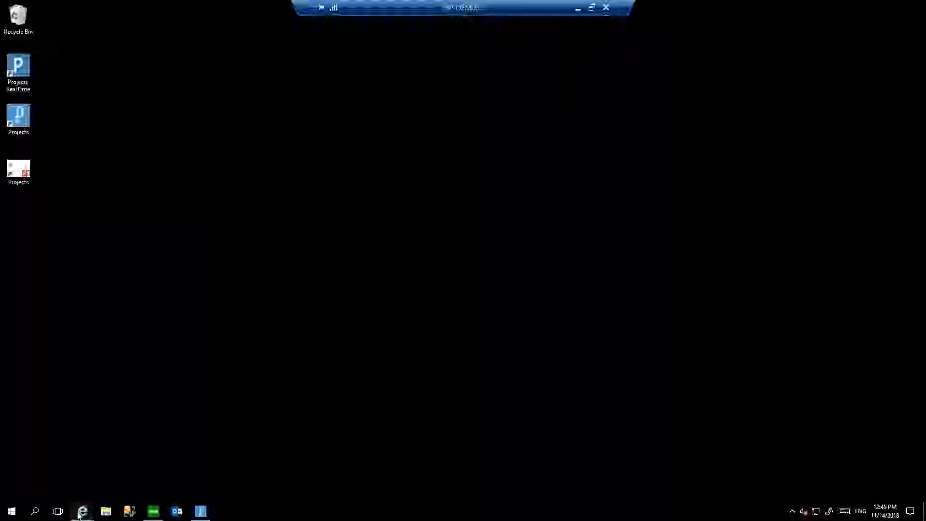
{"action": "mouse_move", "coordinate": [81, 513]}
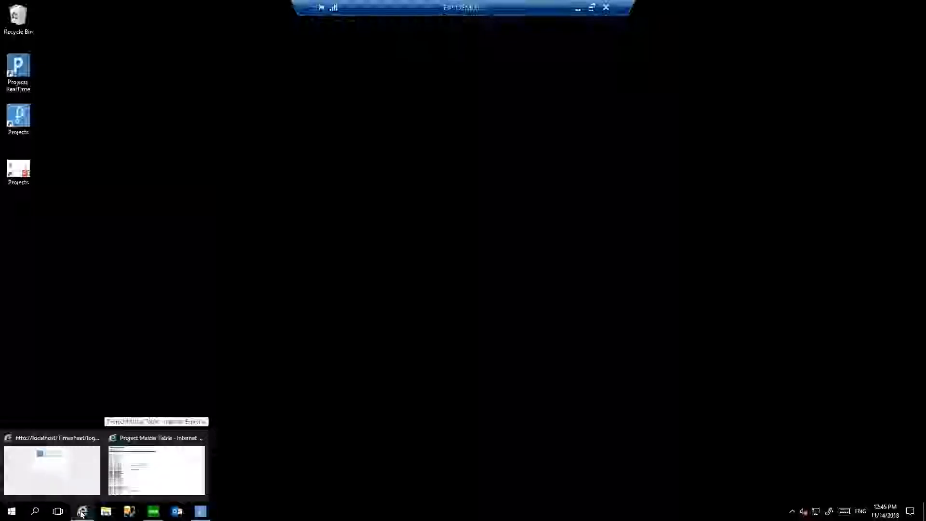
{"action": "left_click", "coordinate": [99, 476]}
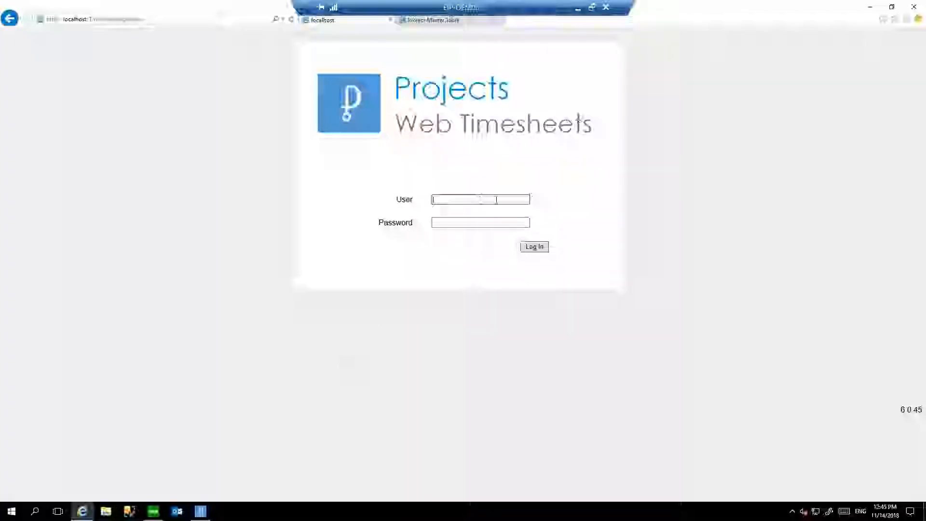
{"action": "type", "text": "a"}
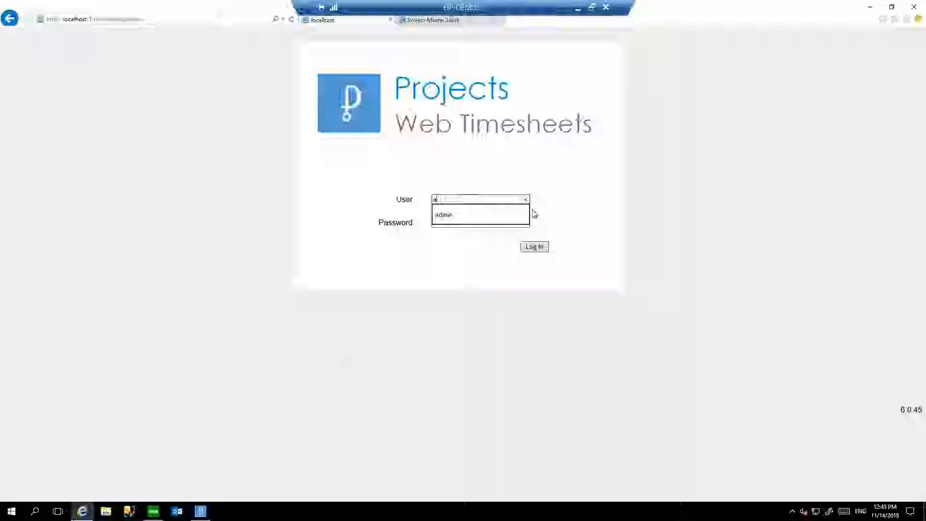
{"action": "type", "text": "dmin"}
{"action": "key", "text": "Tab"}
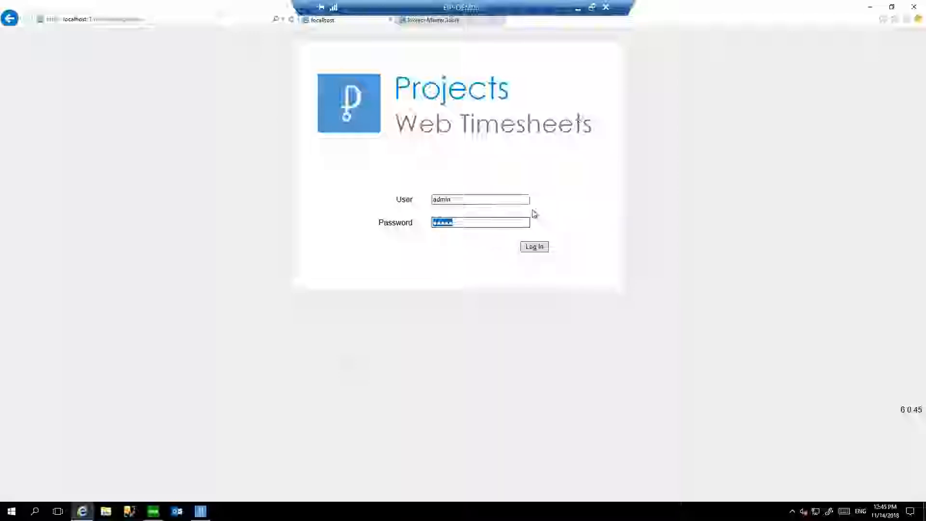
{"action": "key", "text": "Return"}
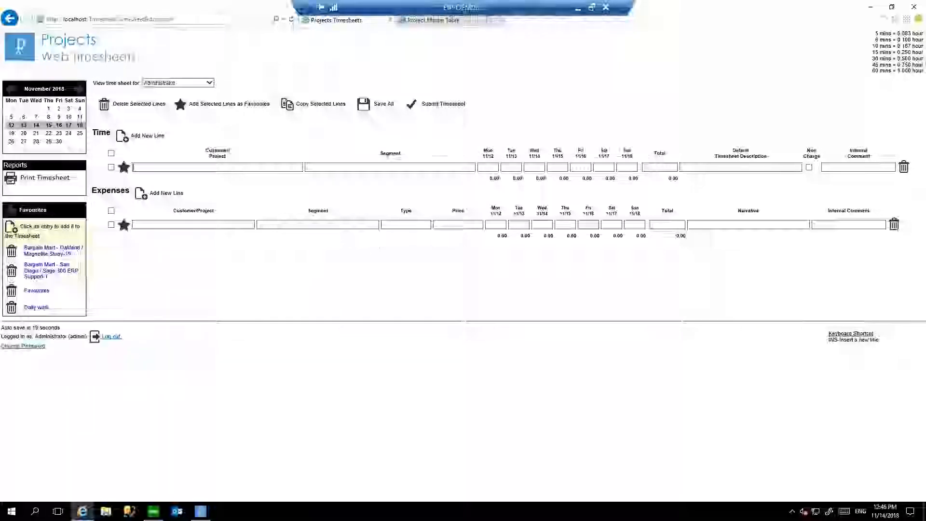
View the timesheet for the week of November 5, 2018, and return to the week of November 12.
{"action": "left_click", "coordinate": [12, 119]}
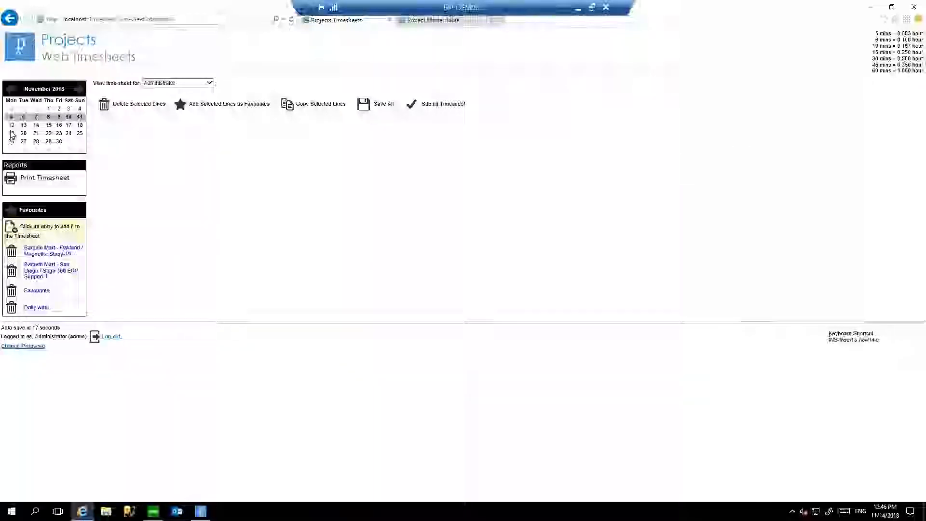
{"action": "left_click", "coordinate": [11, 133]}
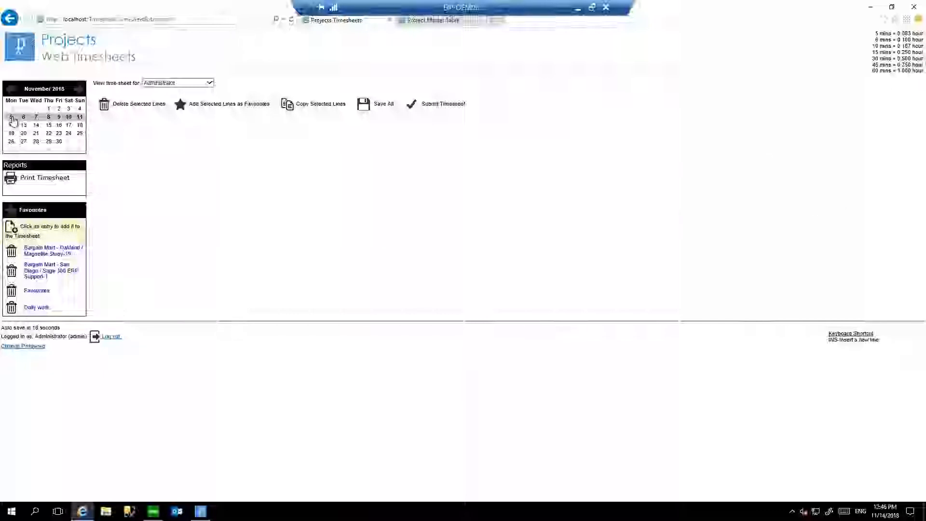
{"action": "left_click", "coordinate": [12, 119]}
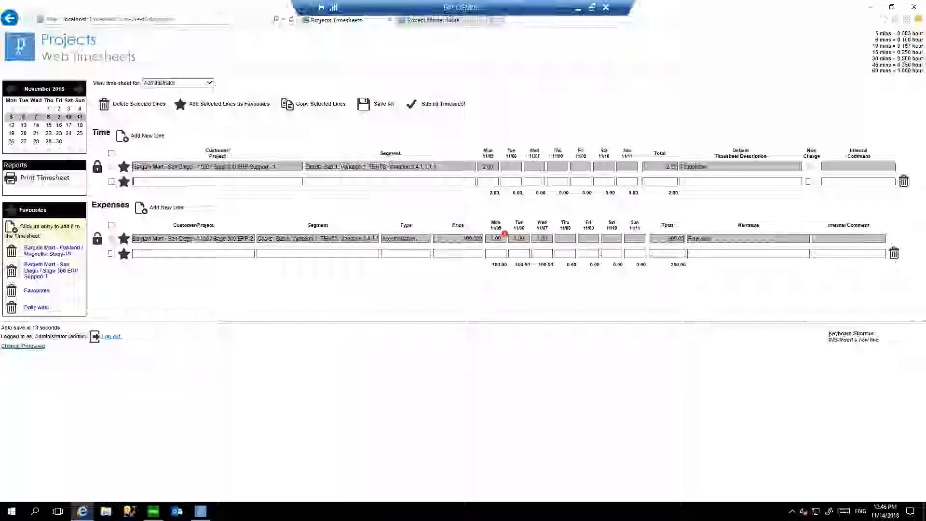
{"action": "left_click", "coordinate": [11, 125]}
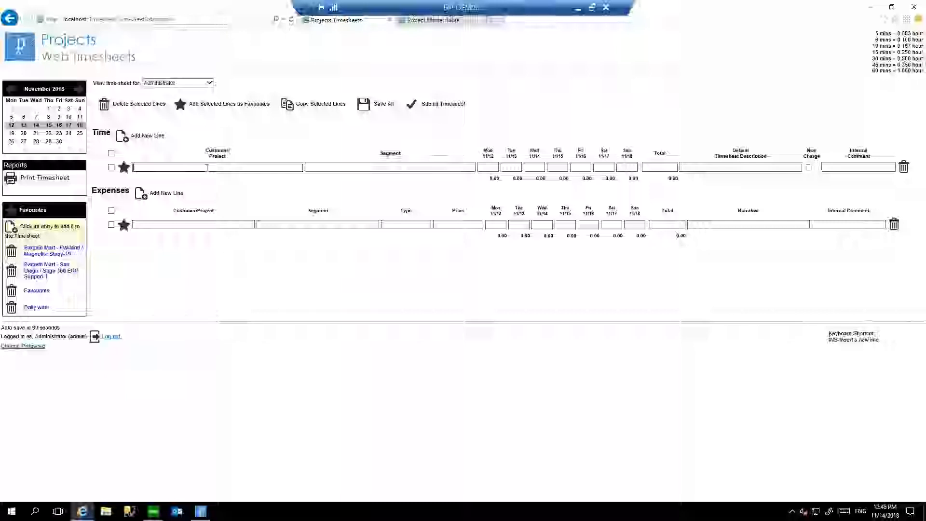
Search the time line's customer/project by customer name and by "vest", and select the Vestey Drive project.
{"action": "type", "text": "ronqle"}
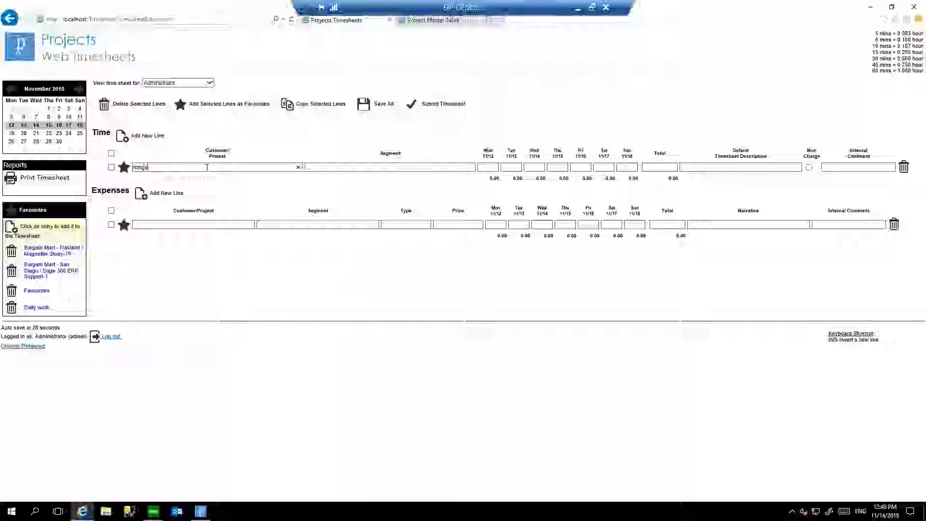
{"action": "key", "text": "BackSpace"}
{"action": "key", "text": "BackSpace"}
{"action": "key", "text": "BackSpace"}
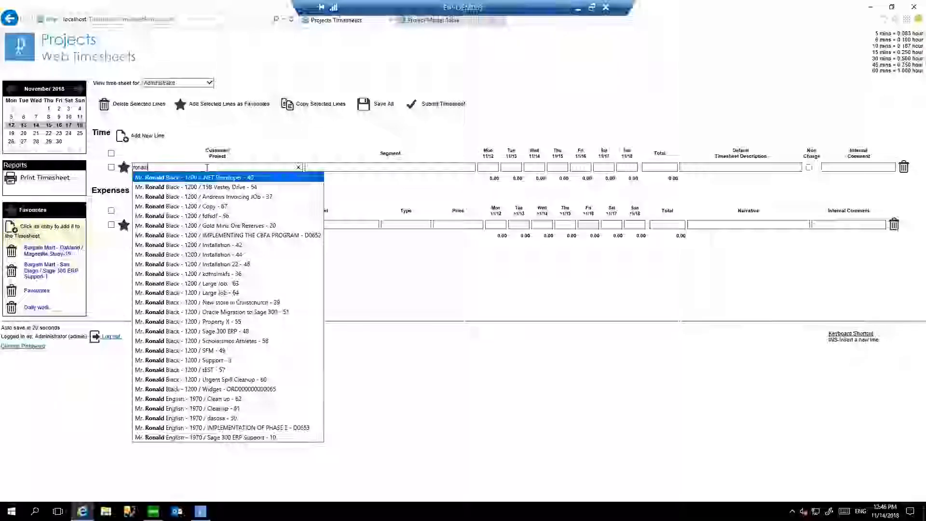
{"action": "double_click", "coordinate": [207, 167]}
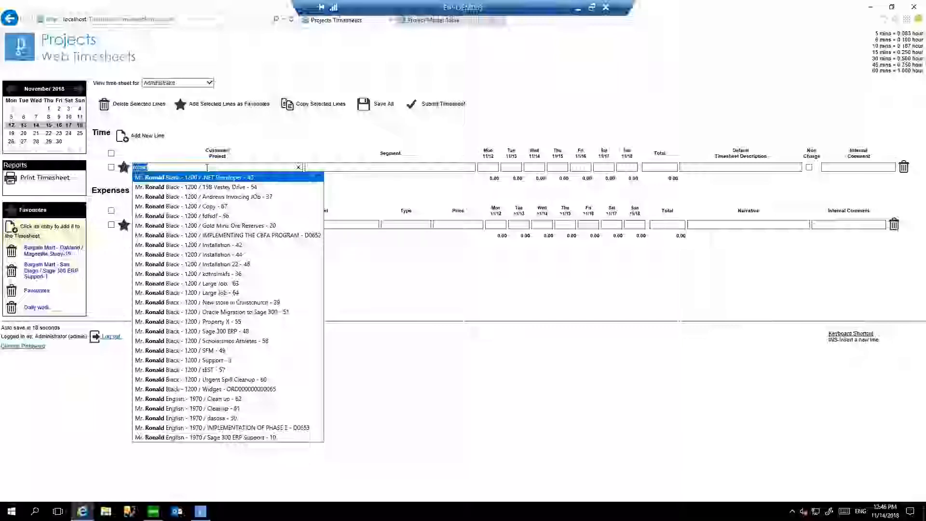
{"action": "type", "text": "vest"}
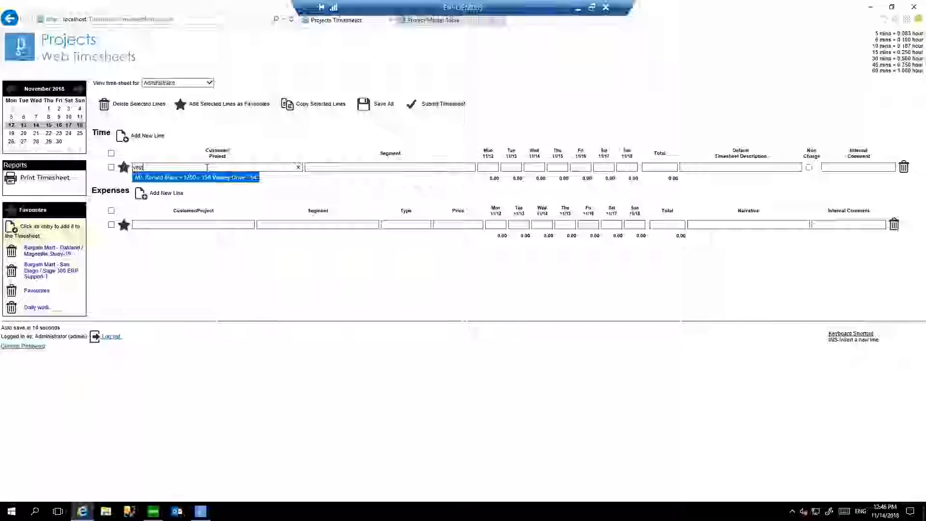
{"action": "key", "text": "Return"}
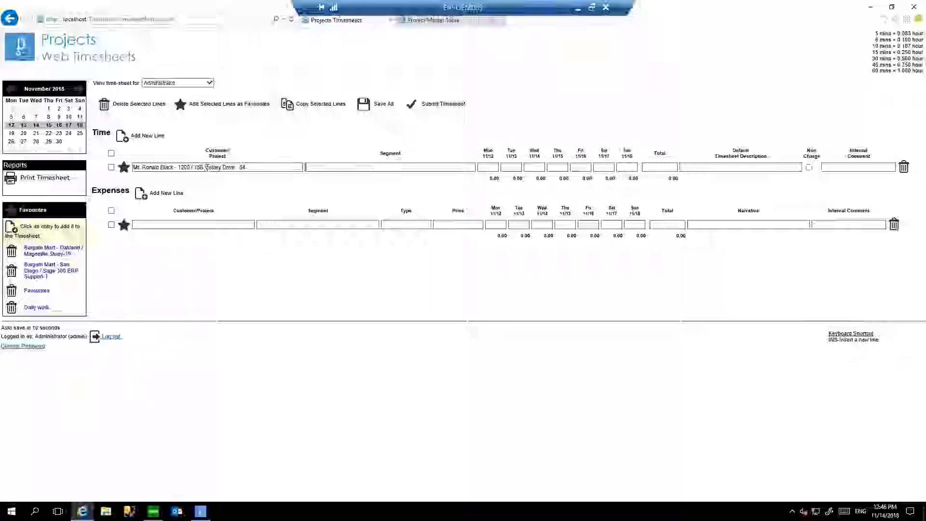
List all segments for the time line with the % wildcard and choose Fesibility Study \ Arc Fees.
{"action": "type", "text": "%"}
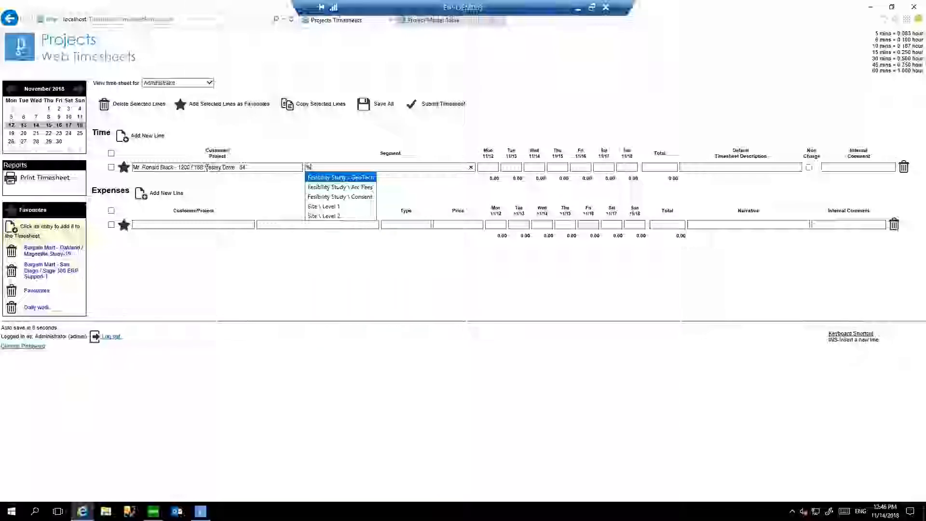
{"action": "key", "text": "Down"}
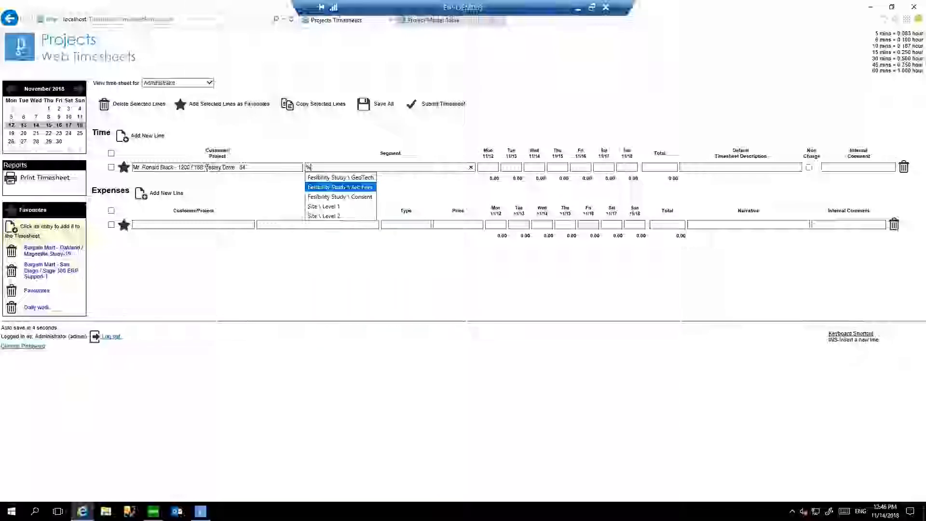
{"action": "key", "text": "Tab"}
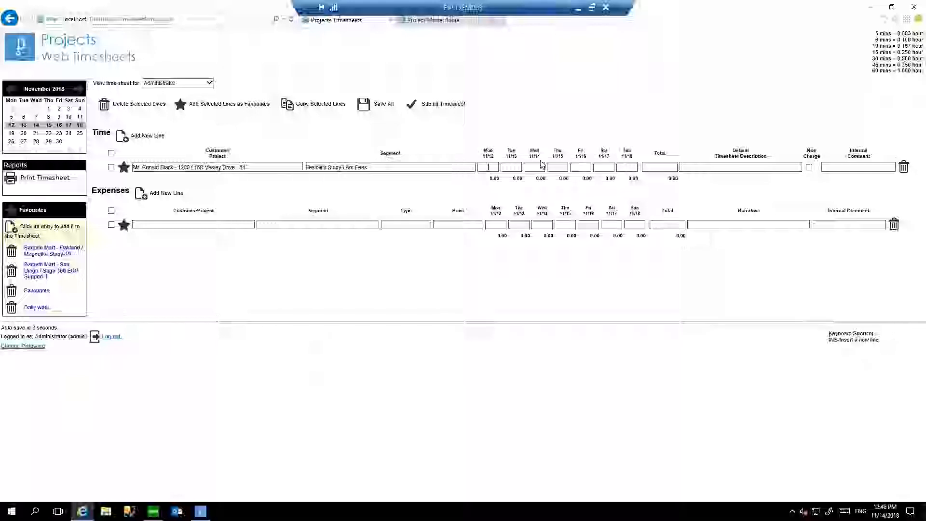
Enter 2 hours for Tuesday 11/13 and 1 hour for Thursday 11/15, with "Comment" as the default timesheet description.
{"action": "key", "text": "Tab"}
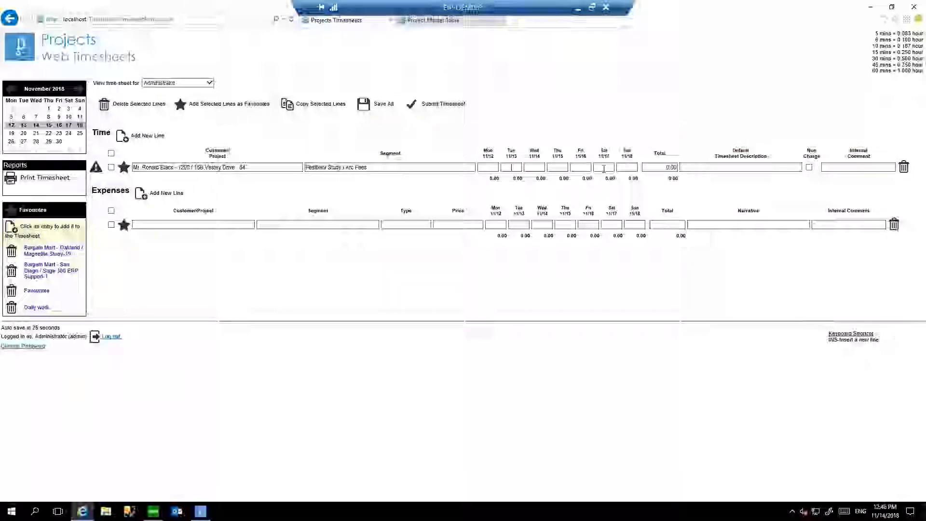
{"action": "type", "text": "2"}
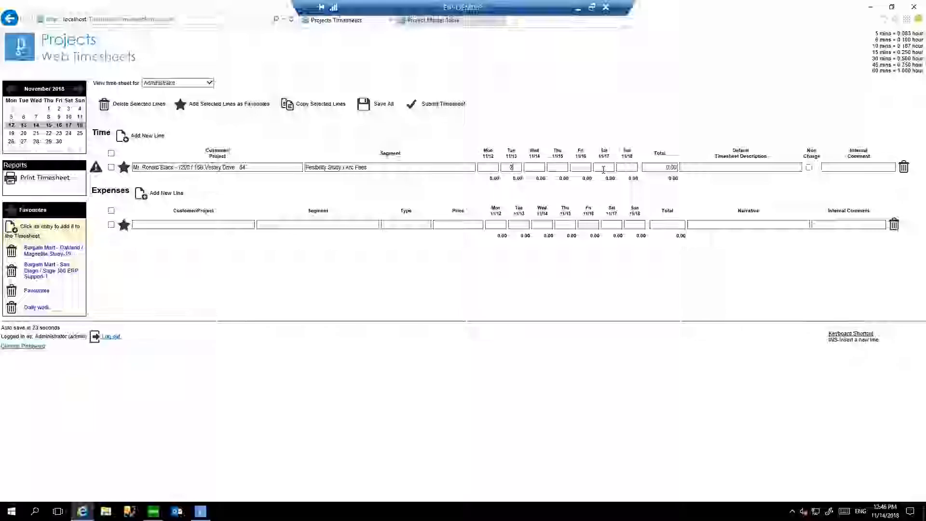
{"action": "key", "text": "Tab"}
{"action": "key", "text": "Tab"}
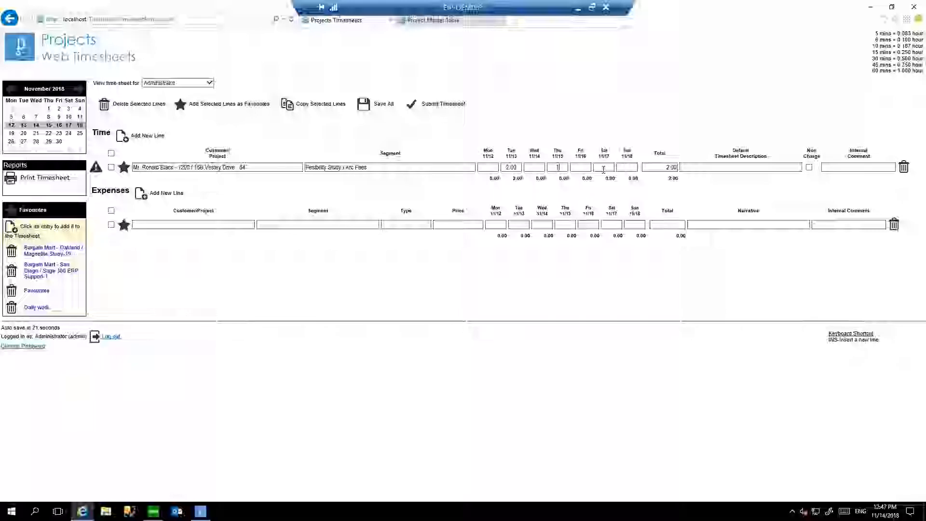
{"action": "left_click", "coordinate": [692, 167]}
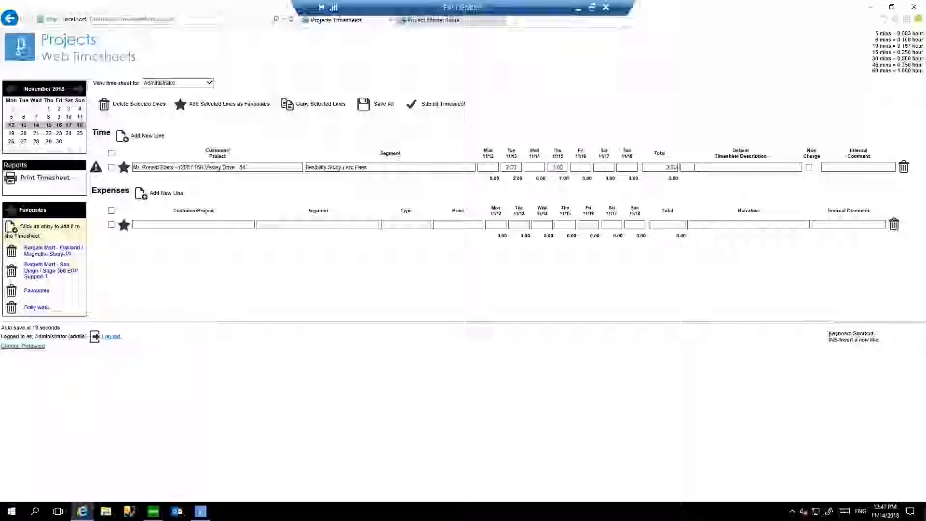
{"action": "type", "text": "Comment"}
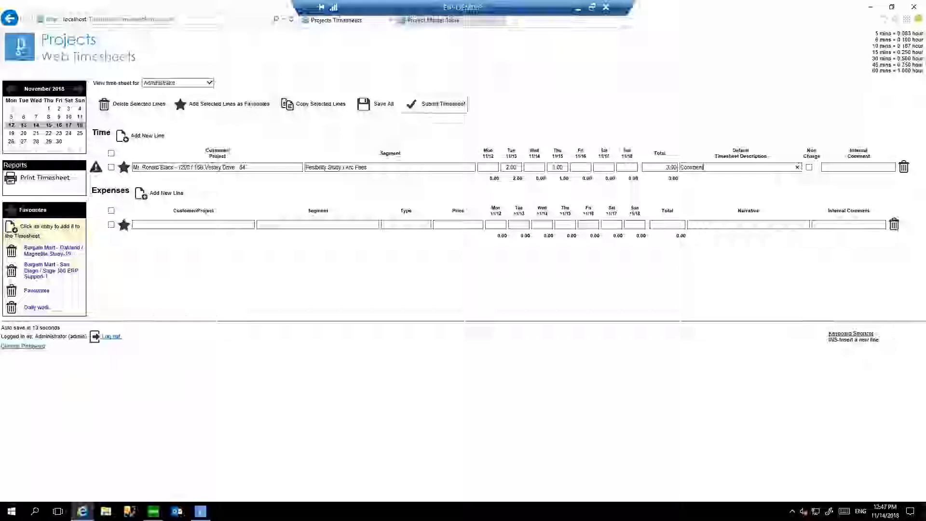
Save all timesheet lines and copy the Vestey Drive time line.
{"action": "left_click", "coordinate": [377, 105]}
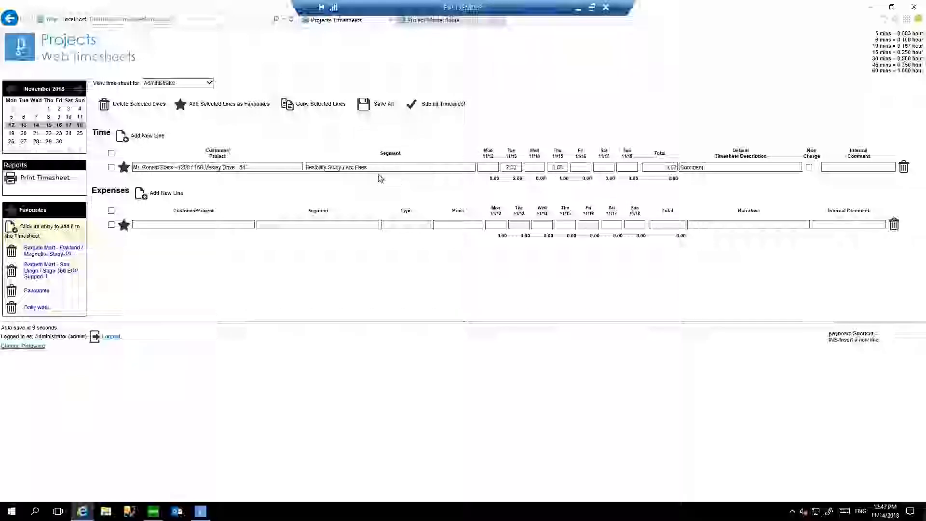
{"action": "left_click", "coordinate": [112, 167]}
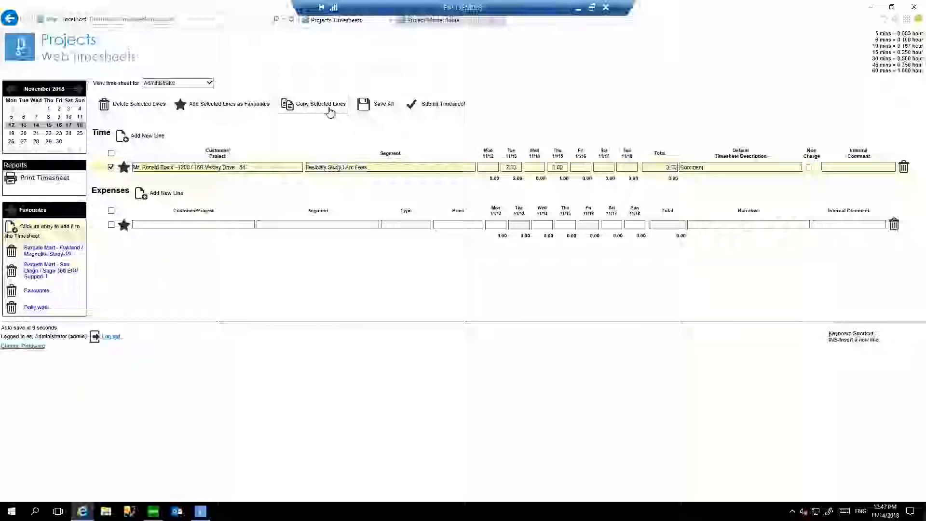
{"action": "left_click", "coordinate": [329, 111]}
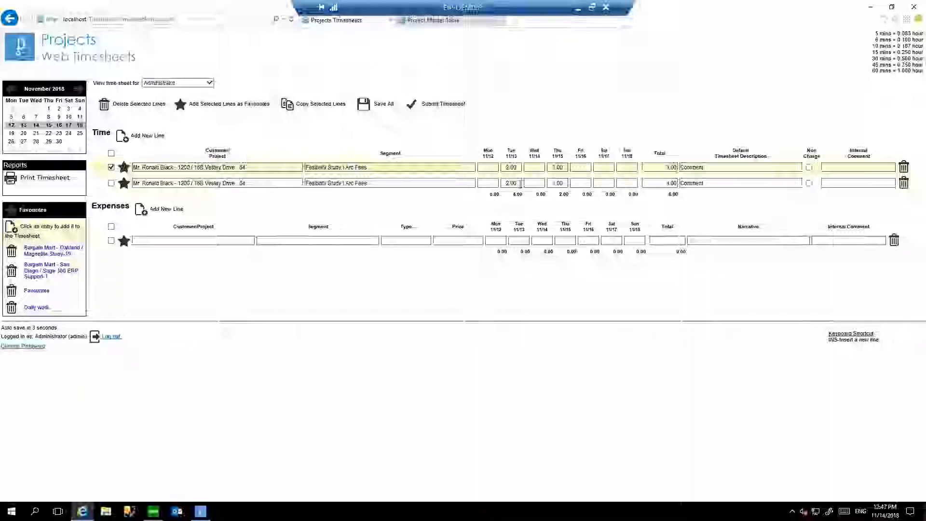
On the copied time line, clear Tuesday's hours, enter 1 hour for Wednesday 11/14, and set the default description to "Additional Comment".
{"action": "double_click", "coordinate": [511, 183]}
{"action": "key", "text": "BackSpace"}
{"action": "key", "text": "Tab"}
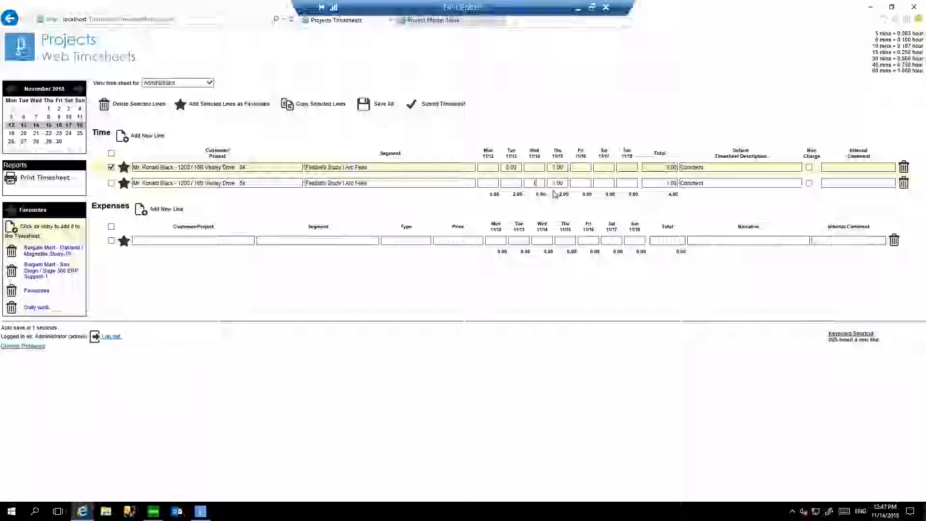
{"action": "type", "text": "1"}
{"action": "left_click", "coordinate": [723, 183]}
{"action": "type", "text": "add"}
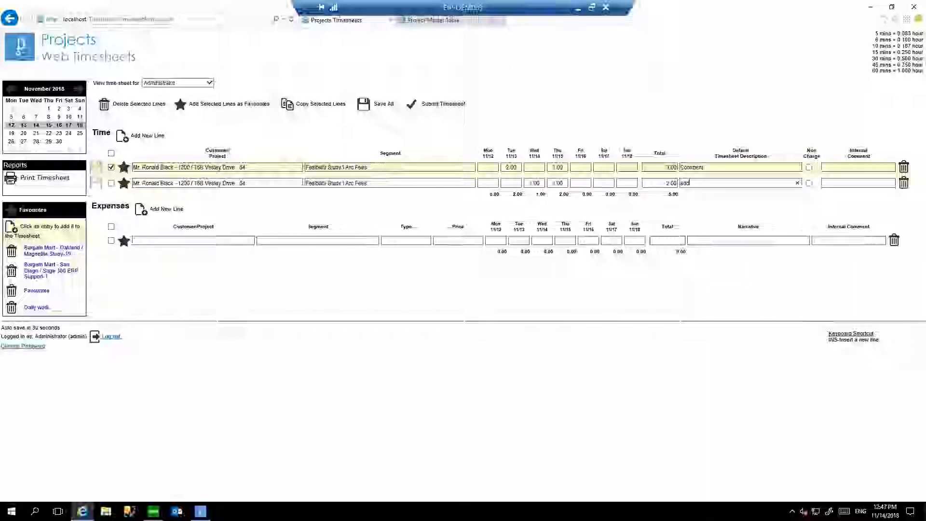
{"action": "type", "text": "itional"}
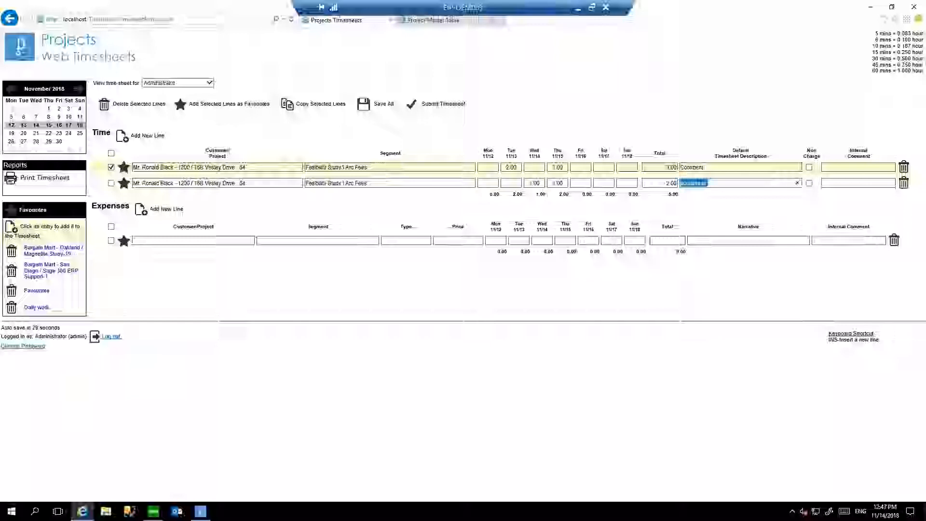
{"action": "type", "text": "Additional Comme"}
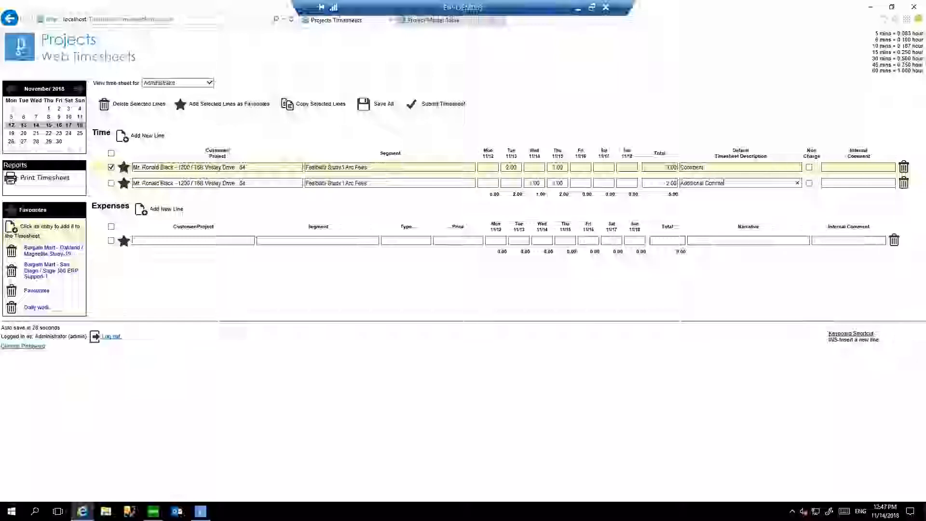
{"action": "type", "text": "nt"}
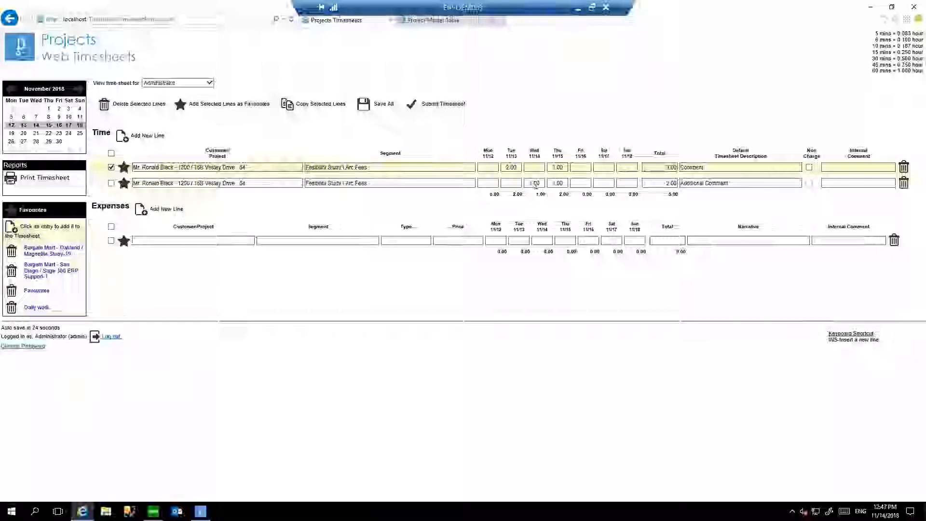
Add the timesheet description "Specific day comment." to the second time line's Wednesday 11/14 entry.
{"action": "left_click", "coordinate": [538, 184]}
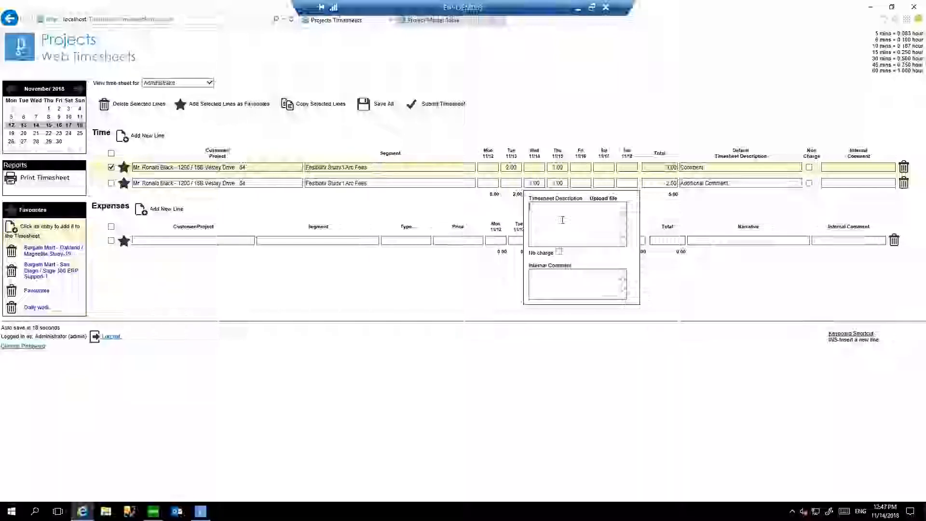
{"action": "type", "text": "Speedfic "}
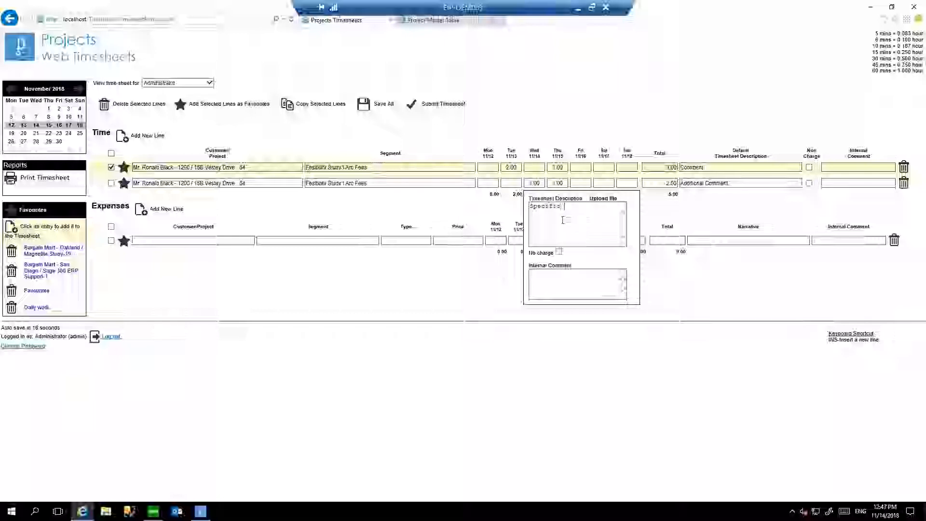
{"action": "type", "text": "day comment."}
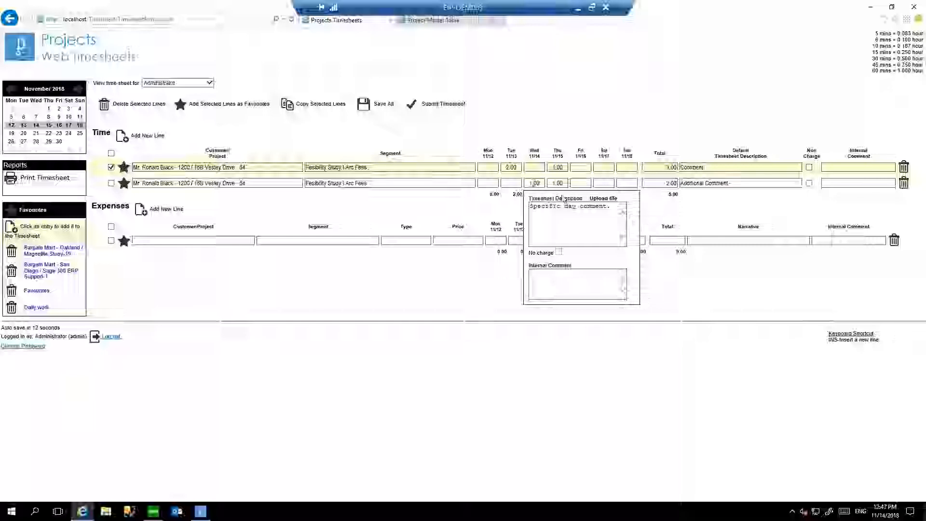
Upload the Company picture to the second line's Wednesday 11/14 entry, and copy the selected first time line again.
{"action": "left_click", "coordinate": [602, 199]}
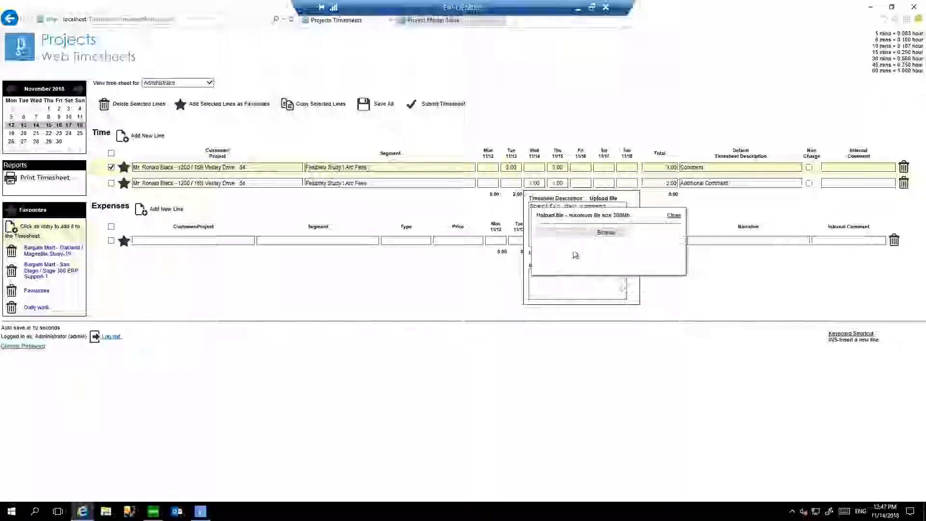
{"action": "left_click", "coordinate": [607, 232]}
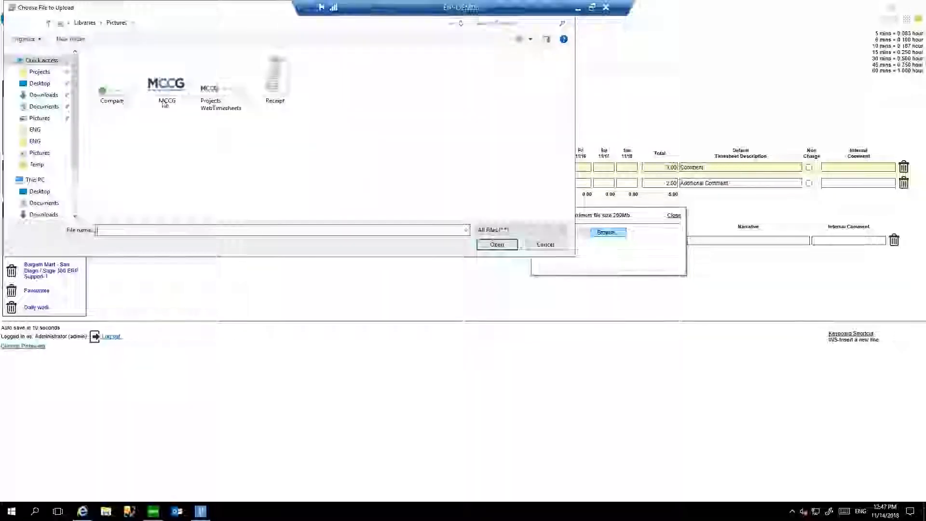
{"action": "double_click", "coordinate": [114, 93]}
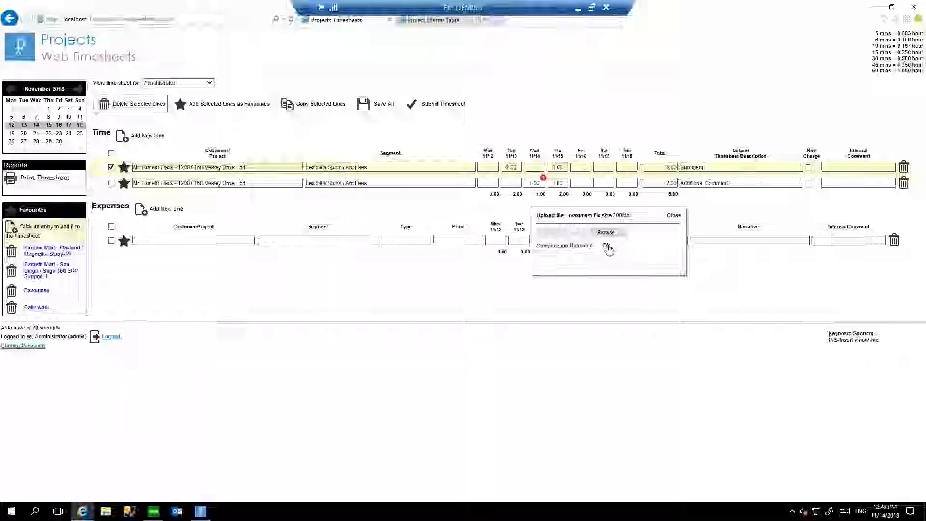
{"action": "left_click", "coordinate": [606, 246]}
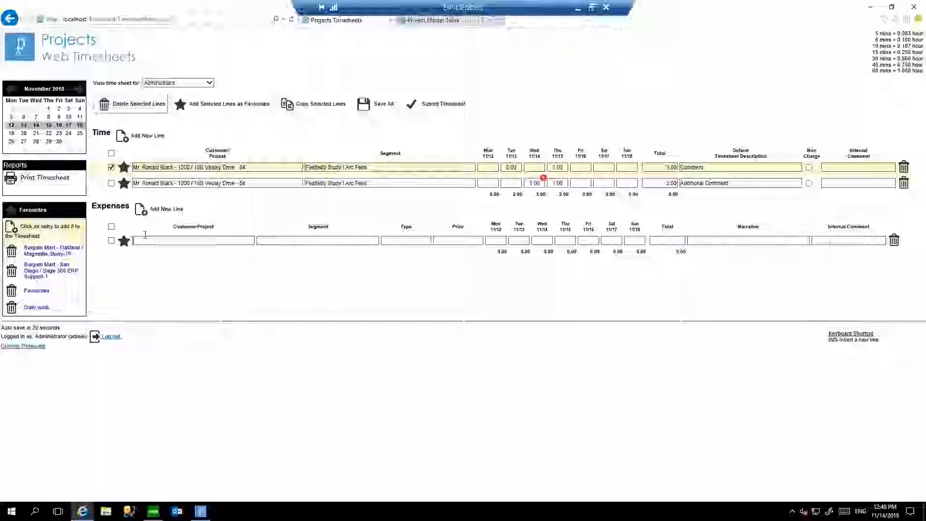
{"action": "left_click", "coordinate": [308, 103]}
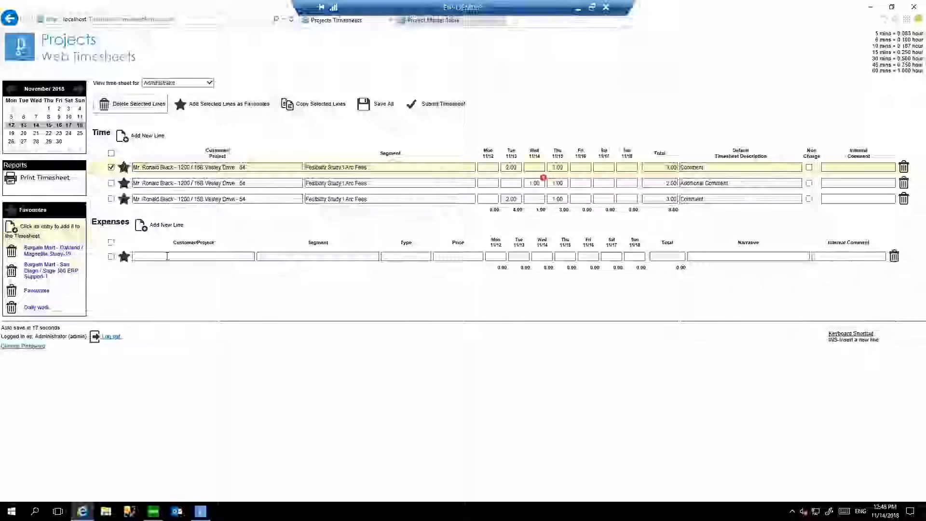
In the expense line, find the Vestey Drive project with "vest" and choose the Fesibility Study \ GeoTech segment using the % wildcard.
{"action": "left_click", "coordinate": [168, 256]}
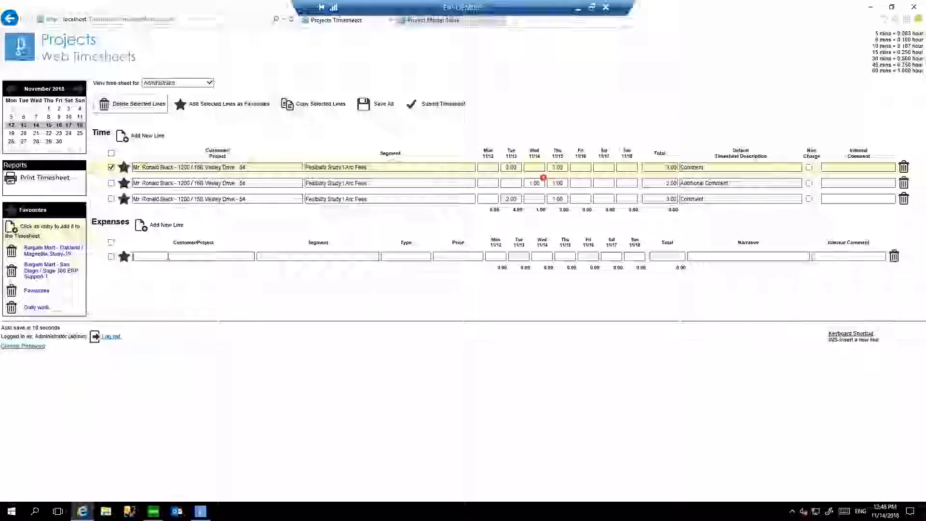
{"action": "type", "text": "vest"}
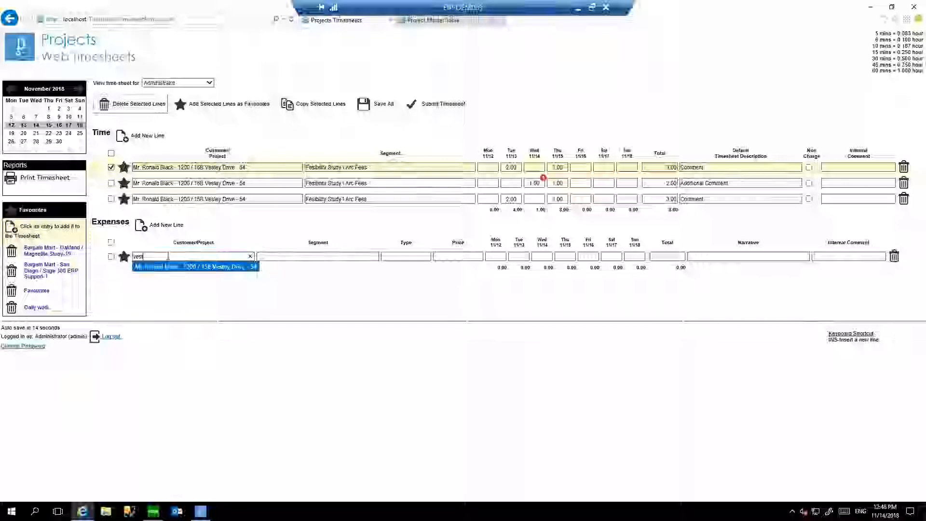
{"action": "key", "text": "Tab"}
{"action": "type", "text": "%"}
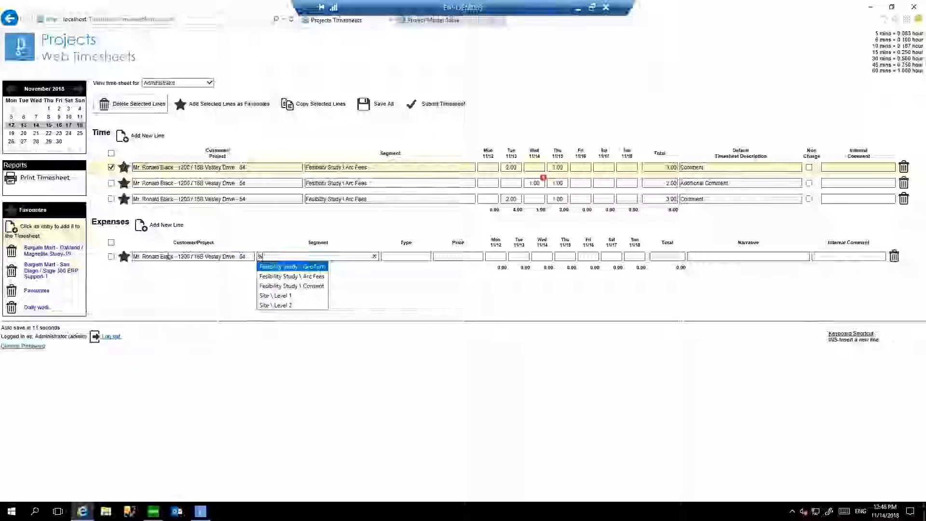
{"action": "key", "text": "Tab"}
List all expense types with the % wildcard and choose Airfares for the expense line.
{"action": "type", "text": "%"}
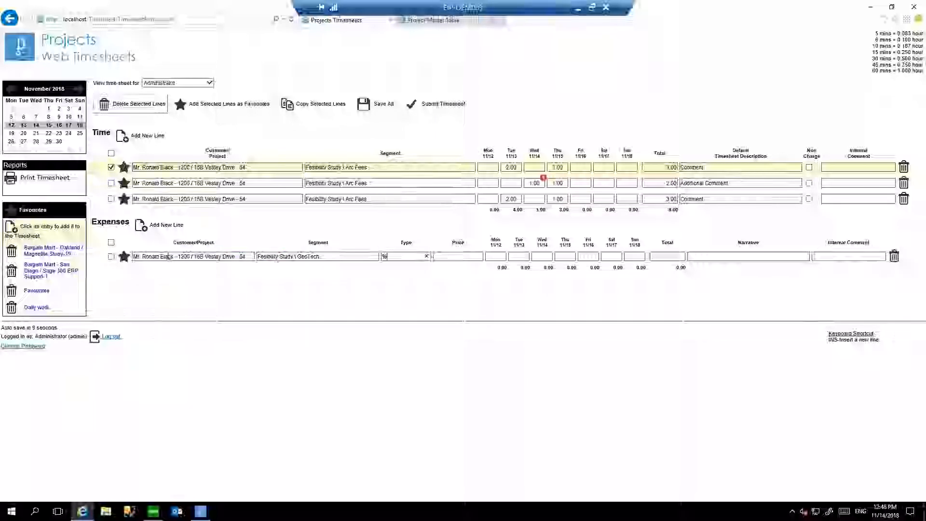
{"action": "key", "text": "Down"}
{"action": "key", "text": "Down"}
{"action": "key", "text": "Down"}
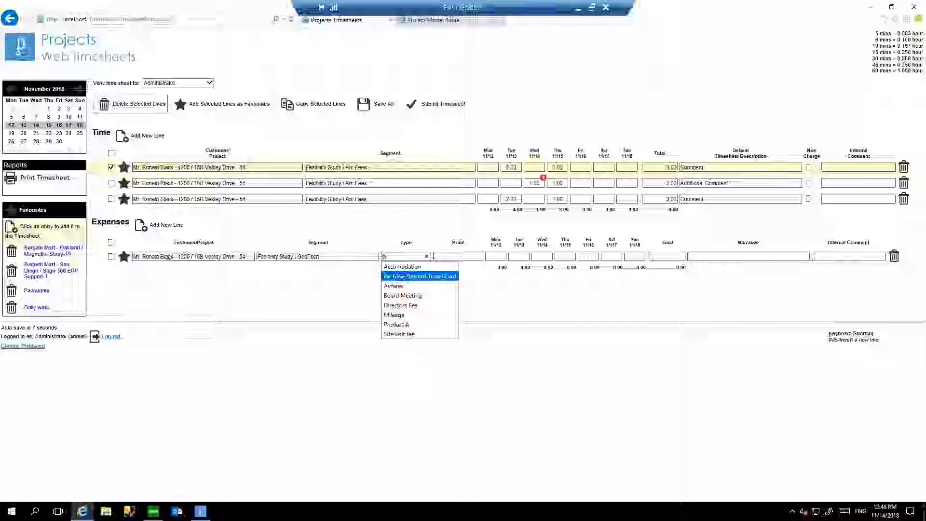
{"action": "key", "text": "Up"}
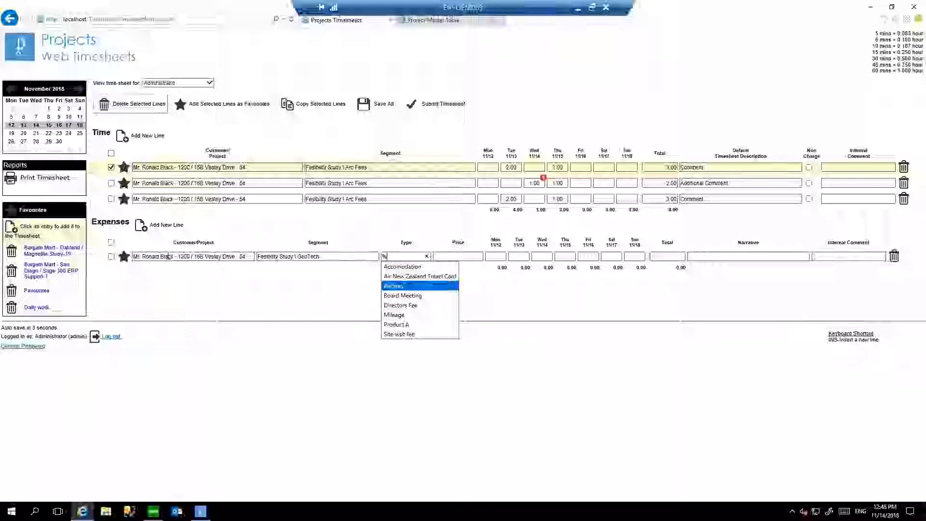
{"action": "key", "text": "Tab"}
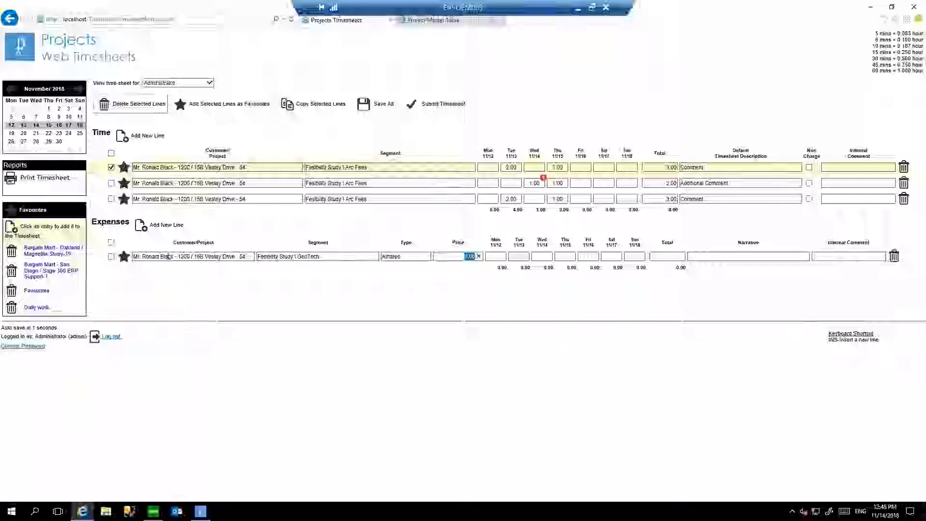
Set the airfare price to 1000 and enter a quantity of 1 for both Tuesday 11/13 and Wednesday 11/14.
{"action": "key", "text": "BackSpace"}
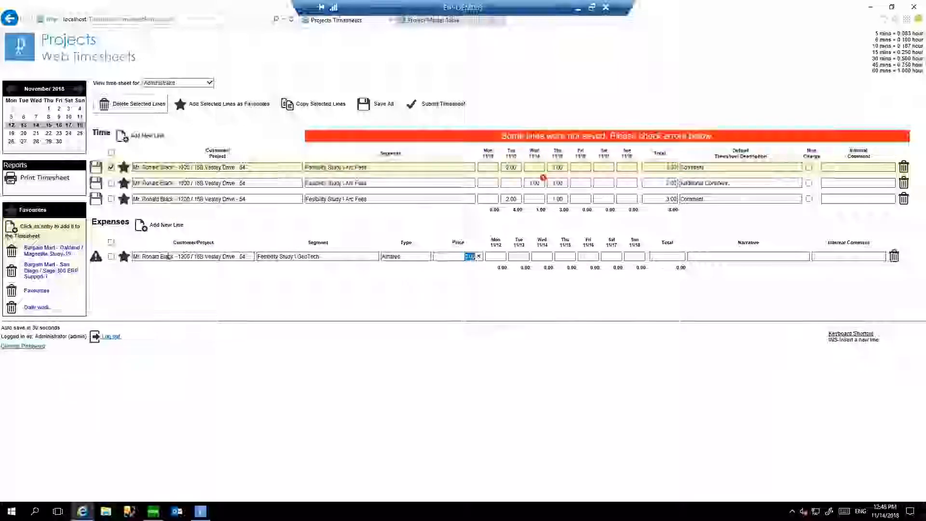
{"action": "type", "text": "1000"}
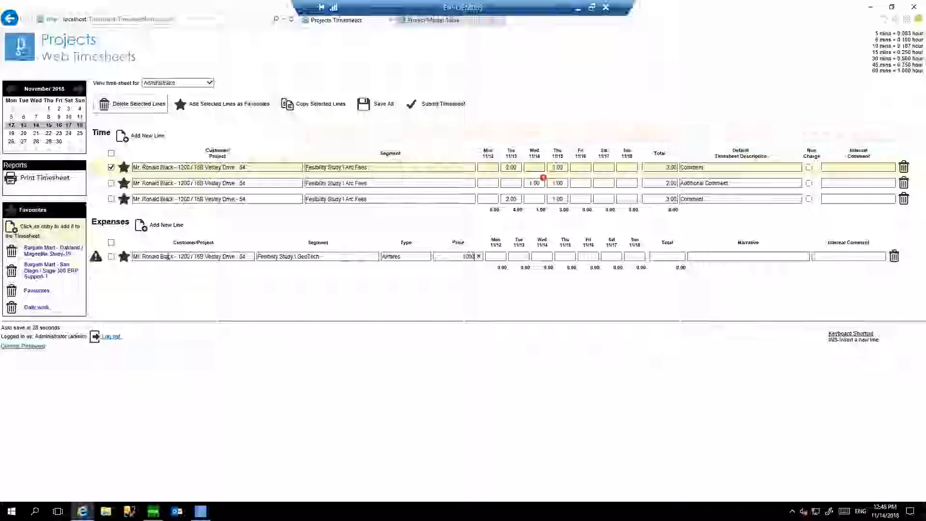
{"action": "key", "text": "Tab"}
{"action": "key", "text": "Tab"}
{"action": "type", "text": "1"}
{"action": "key", "text": "Tab"}
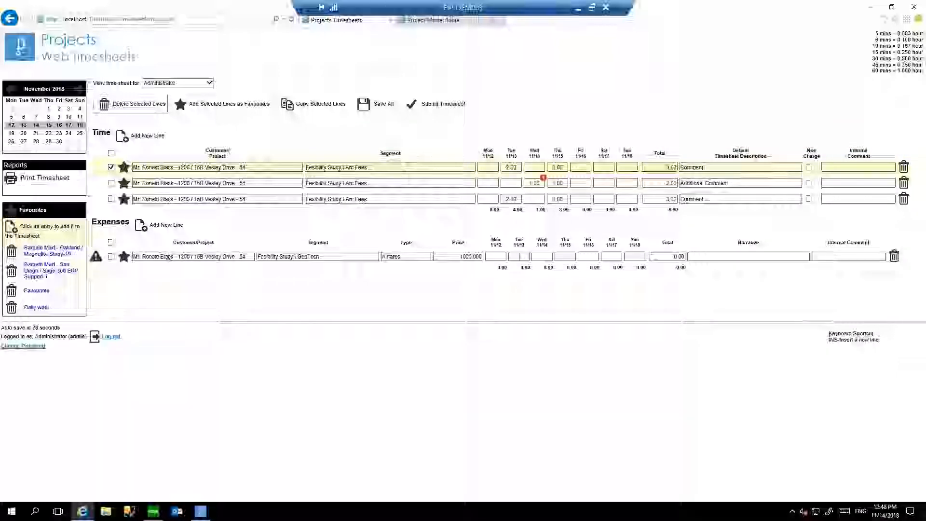
{"action": "type", "text": "1"}
{"action": "key", "text": "Tab"}
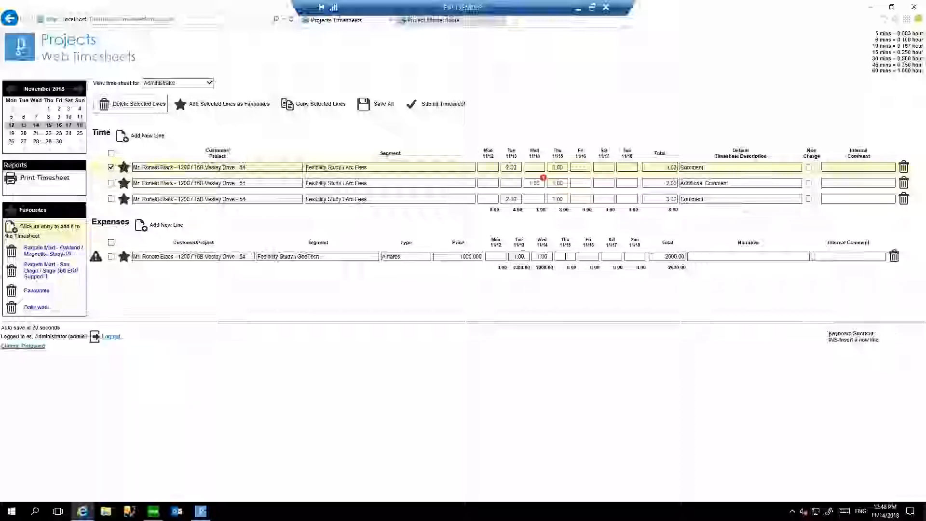
Upload the Receipt picture to the airfare expense's Tuesday 11/13 entry.
{"action": "left_click", "coordinate": [519, 256]}
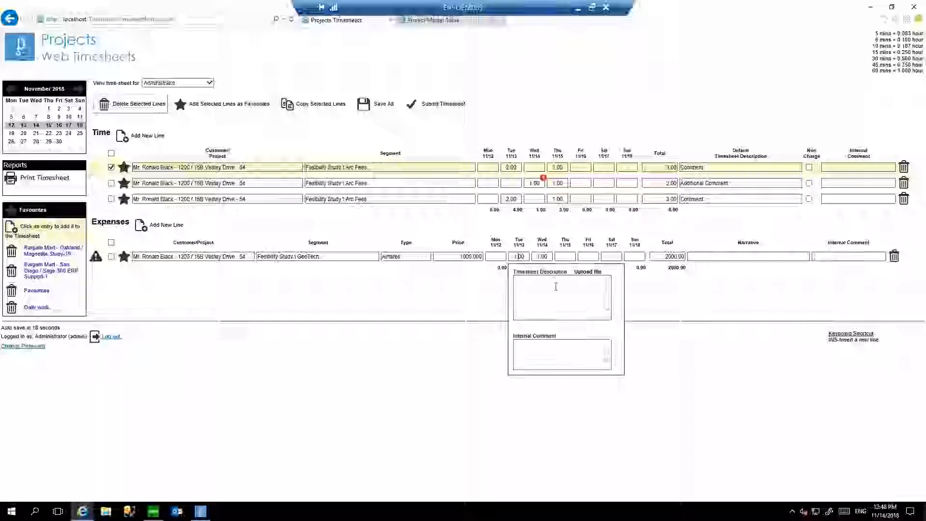
{"action": "left_click", "coordinate": [595, 272]}
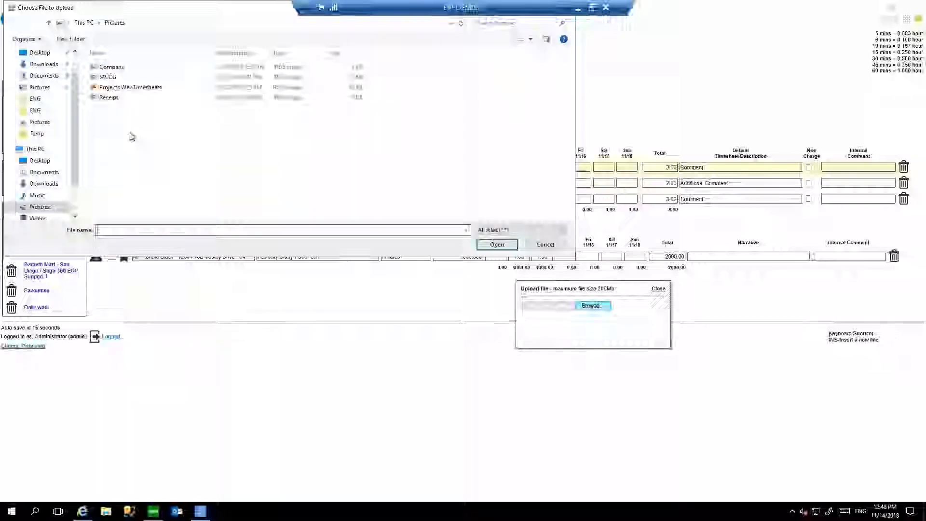
{"action": "double_click", "coordinate": [113, 97]}
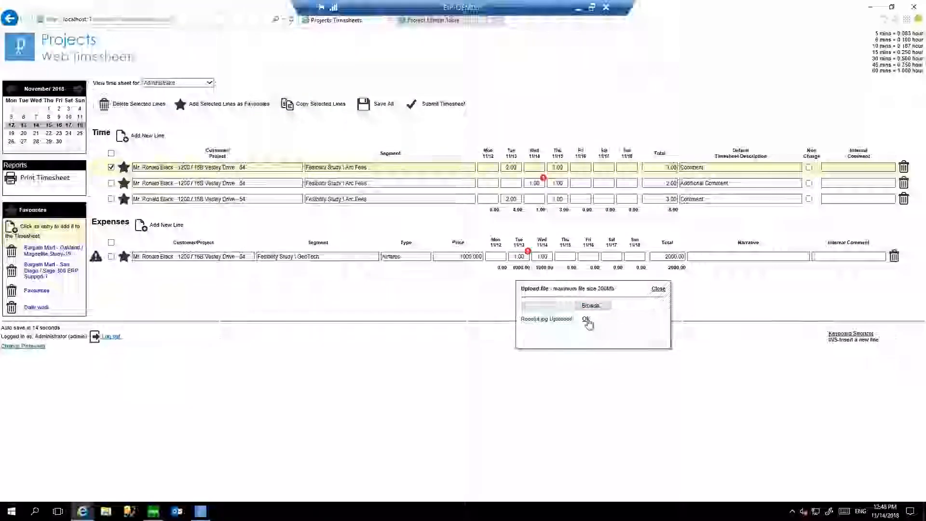
{"action": "left_click", "coordinate": [585, 319]}
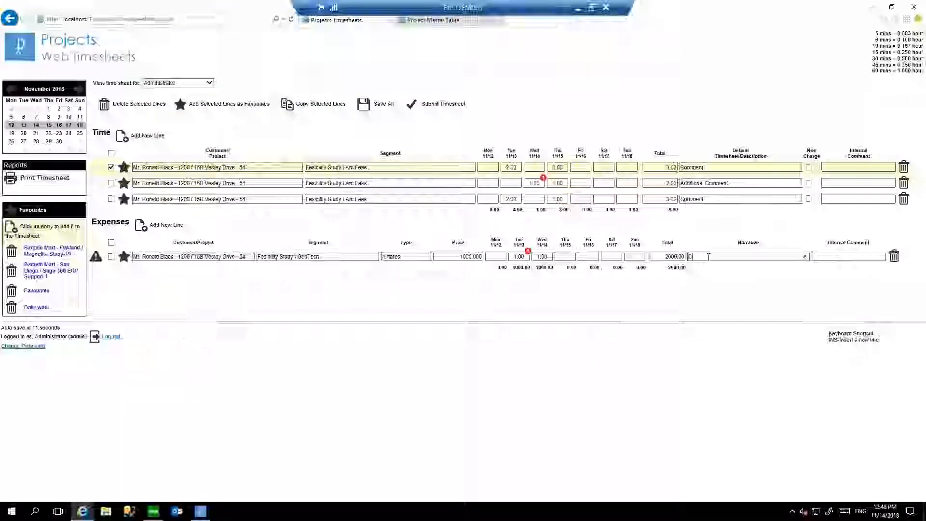
Set the expense line's narrative to "Comment" and save all timesheet lines.
{"action": "type", "text": "Comment"}
{"action": "left_click", "coordinate": [378, 100]}
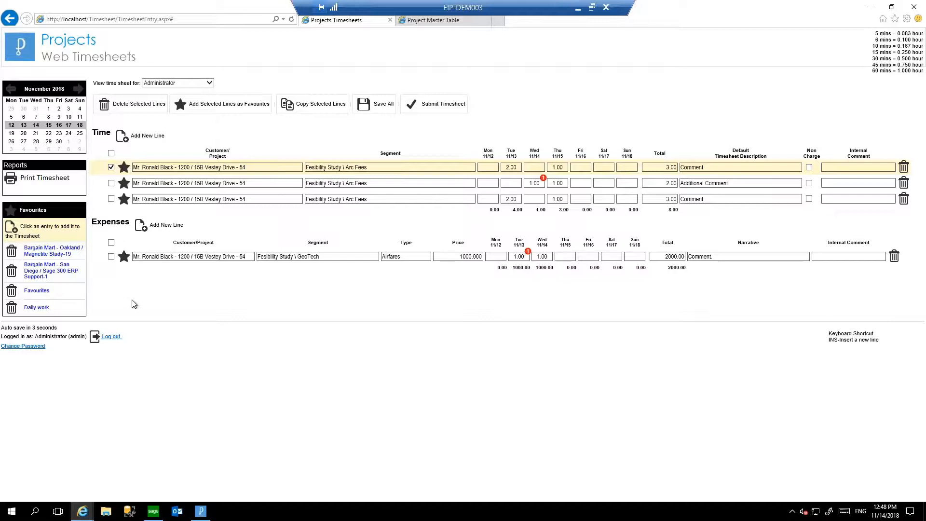
Submit the timesheet for the week of November 12, 2018, and open the week of November 19.
{"action": "left_click", "coordinate": [446, 112]}
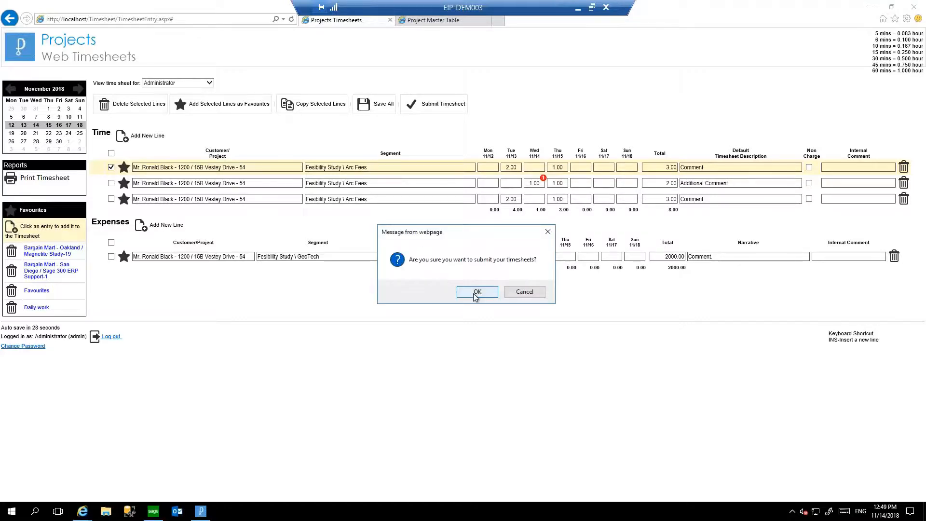
{"action": "left_click", "coordinate": [476, 295]}
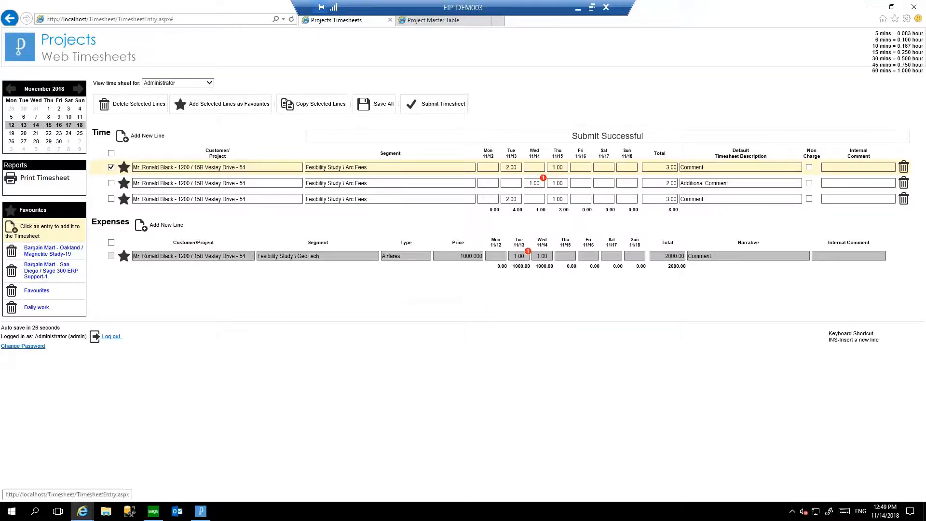
{"action": "left_click", "coordinate": [11, 135]}
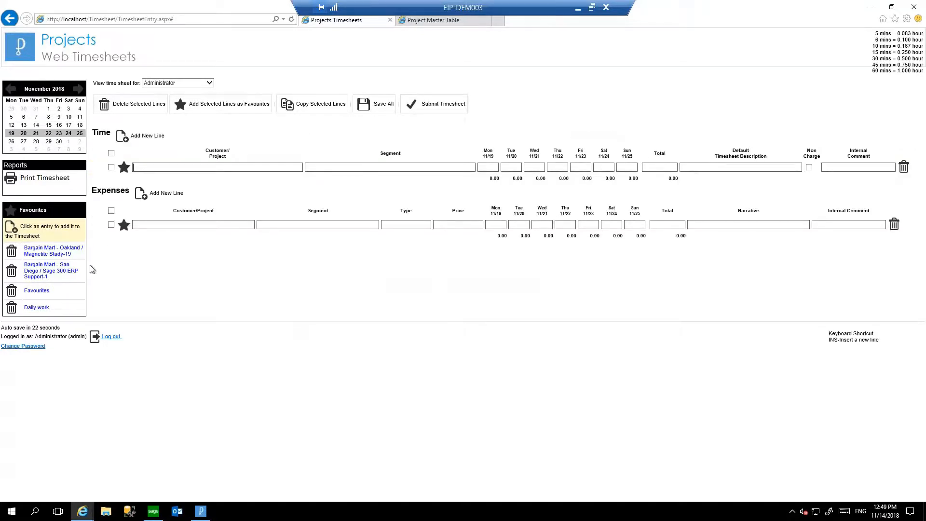
Switch to Outlook, dismiss the Office activation notice and open the calendar.
{"action": "left_click", "coordinate": [871, 8]}
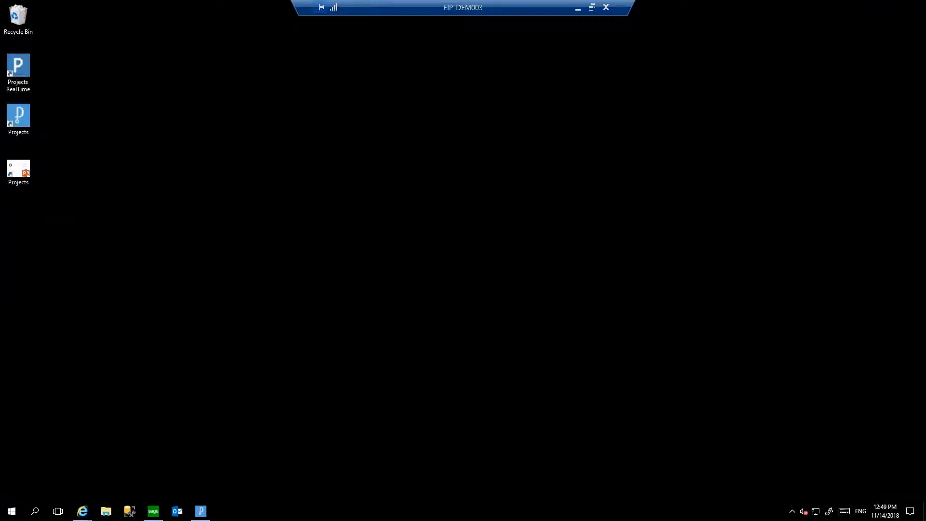
{"action": "left_click", "coordinate": [183, 514]}
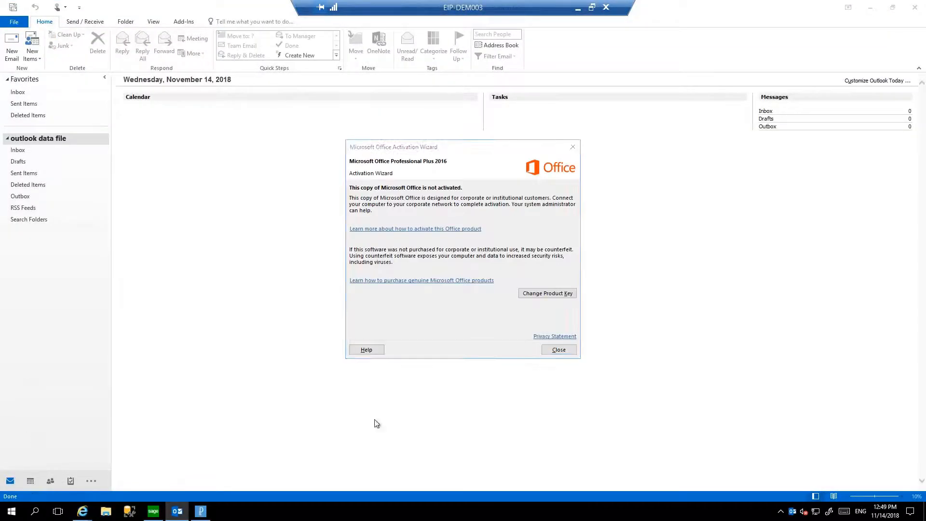
{"action": "left_click", "coordinate": [558, 349]}
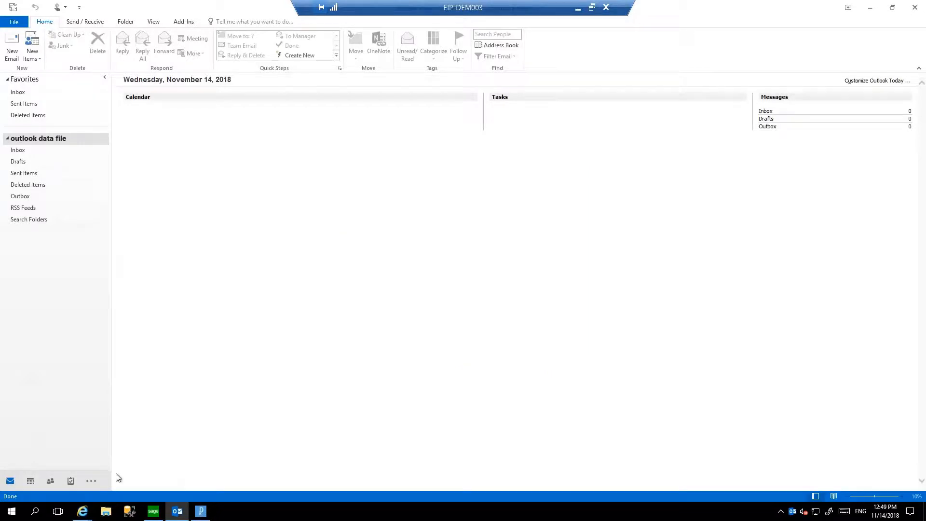
{"action": "left_click", "coordinate": [31, 481]}
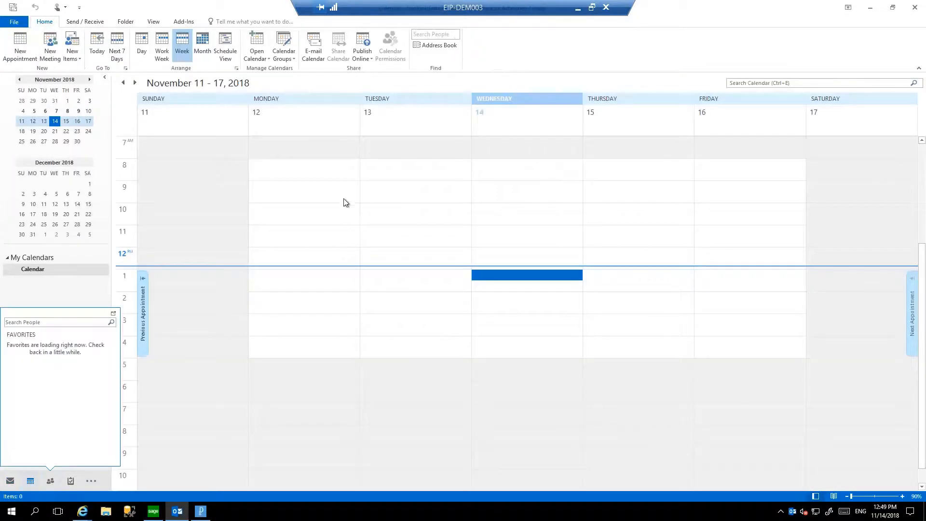
Create a calendar item titled "Appointment" on Monday, November 12, from 9:00 AM to 3:00 PM and open its details.
{"action": "left_click_drag", "start_coordinate": [314, 189], "coordinate": [313, 306]}
{"action": "type", "text": "Appi"}
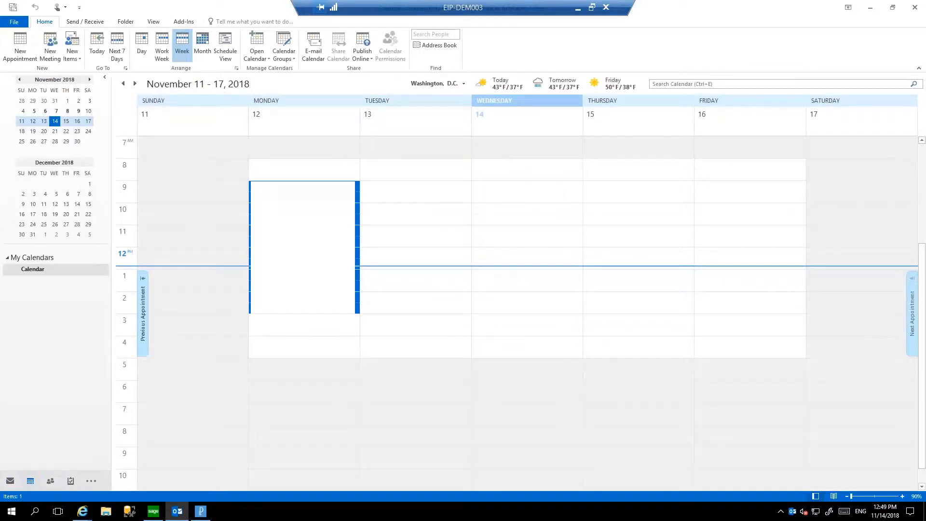
{"action": "type", "text": "intme"}
{"action": "key", "text": "ctrl+a"}
{"action": "type", "text": "Ap"}
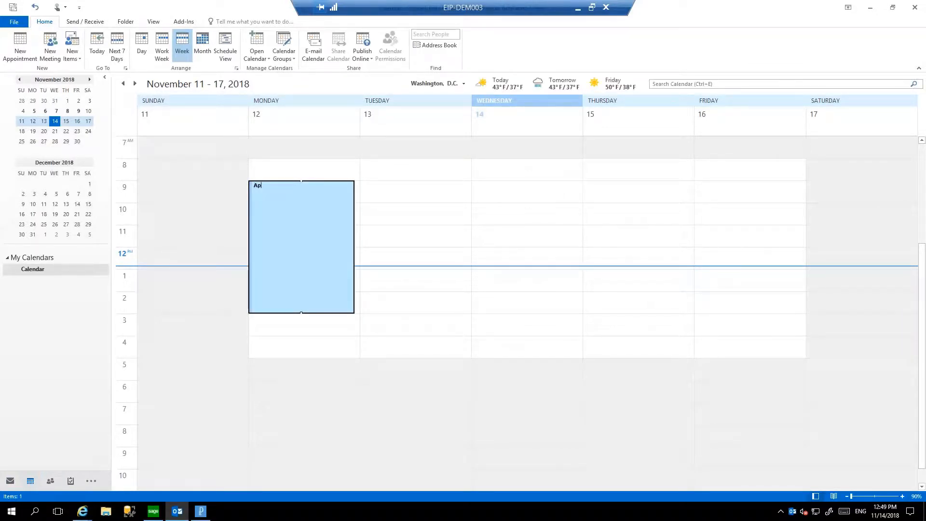
{"action": "key", "text": "Return"}
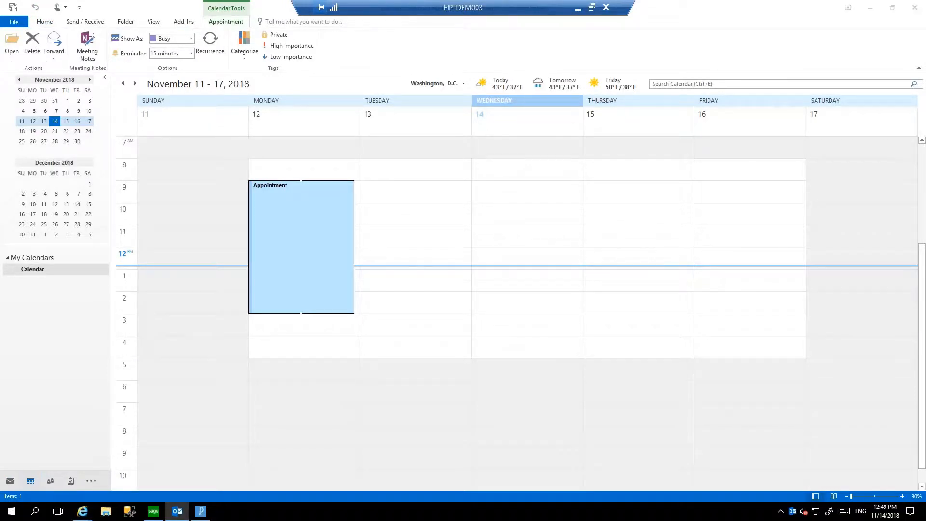
{"action": "key", "text": "Return"}
{"action": "left_click", "coordinate": [187, 186]}
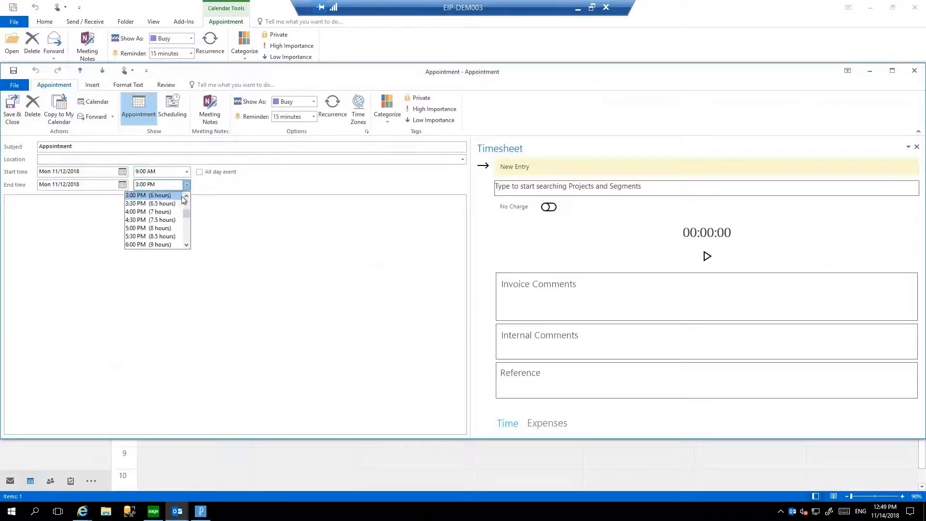
{"action": "left_click", "coordinate": [171, 196]}
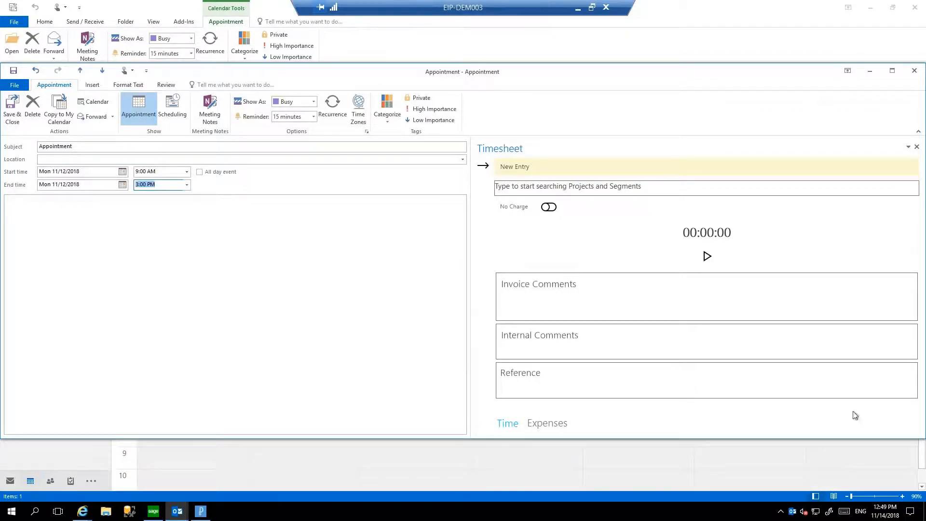
Assign the timesheet entry to 15B Vestey Drive, Fesibility Study \ Arc Fees, with invoice comment "Comment", leaving No Charge off.
{"action": "left_click", "coordinate": [541, 192]}
{"action": "type", "text": "vest"}
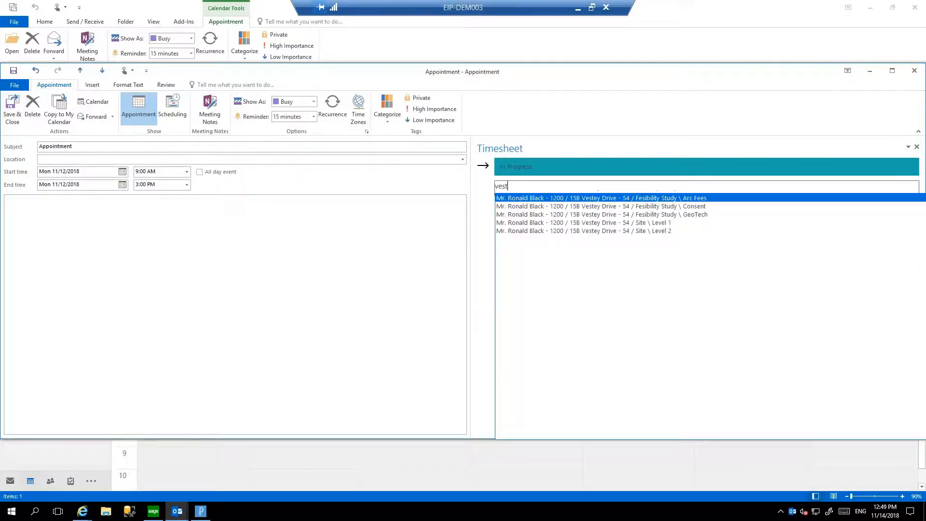
{"action": "key", "text": "Down"}
{"action": "key", "text": "Up"}
{"action": "key", "text": "Return"}
{"action": "left_click", "coordinate": [544, 182]}
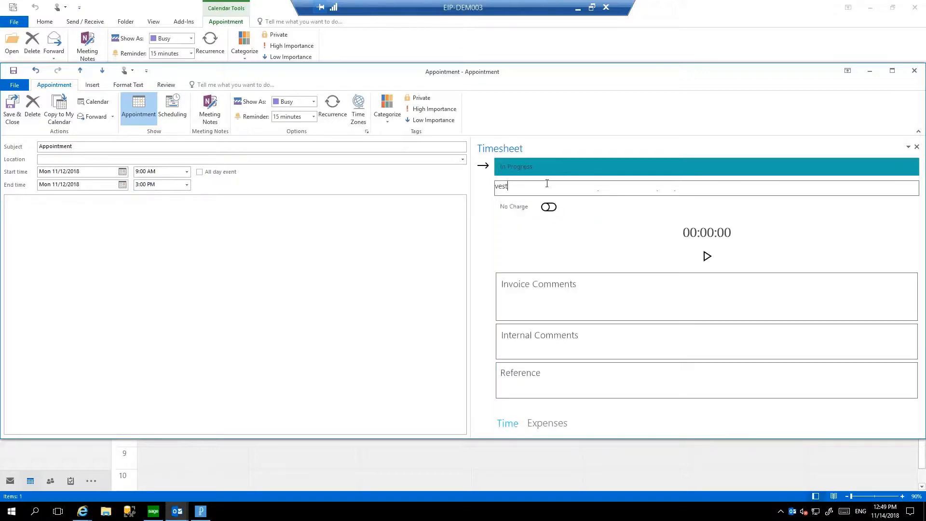
{"action": "type", "text": "e"}
{"action": "key", "text": "Return"}
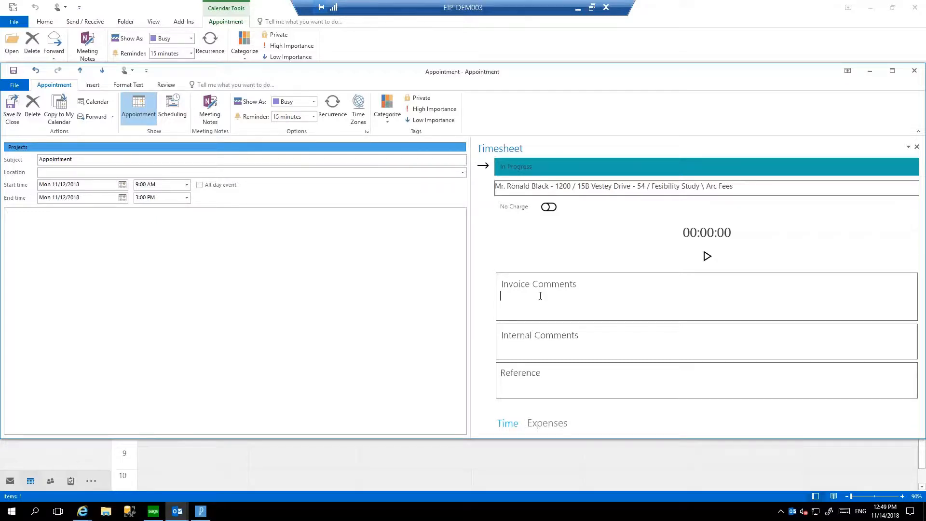
{"action": "left_click", "coordinate": [549, 206]}
{"action": "left_click", "coordinate": [550, 209]}
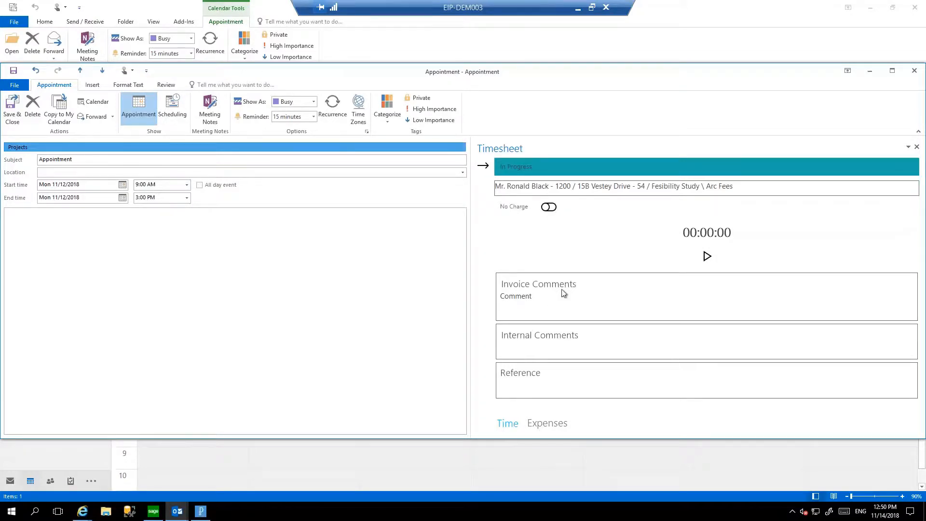
Add an Airfares expense to the appointment with quantity 1 and a unit price of 100.
{"action": "left_click", "coordinate": [557, 427]}
{"action": "left_click", "coordinate": [521, 198]}
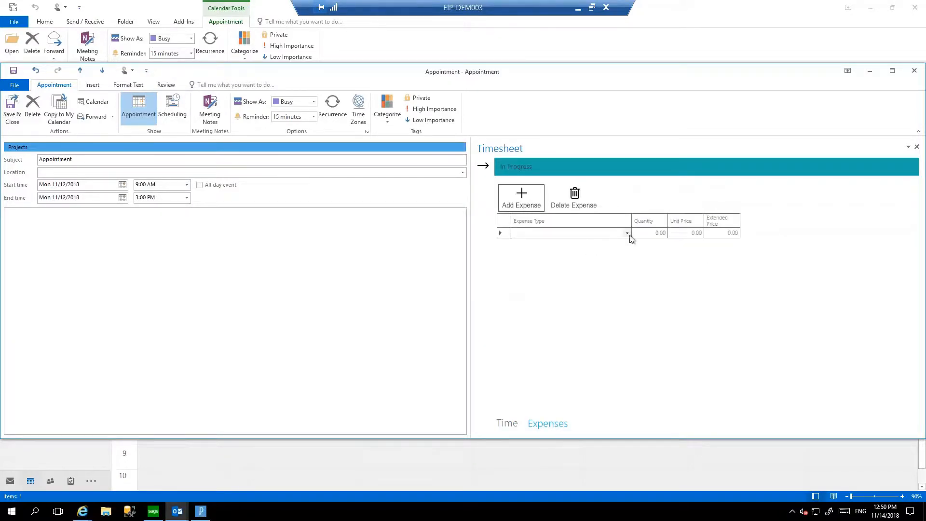
{"action": "left_click", "coordinate": [628, 235]}
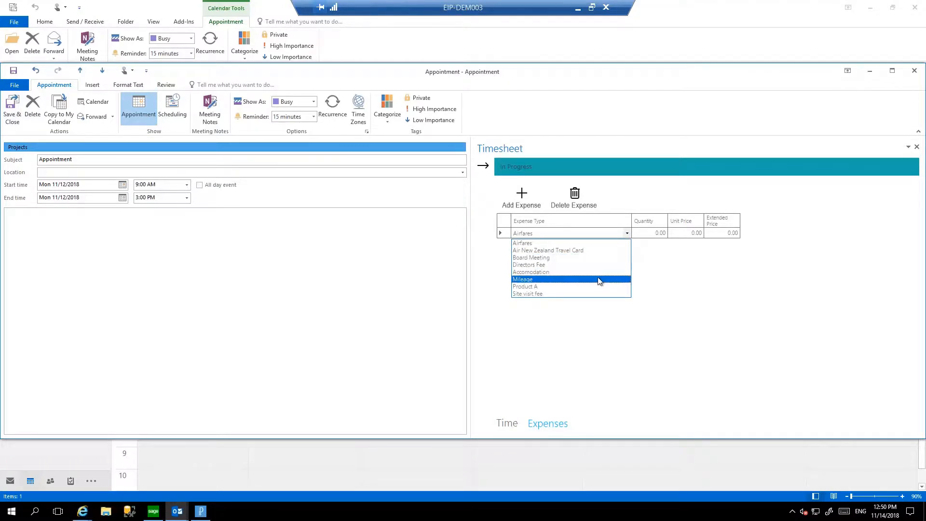
{"action": "left_click", "coordinate": [596, 244]}
{"action": "left_click", "coordinate": [551, 323]}
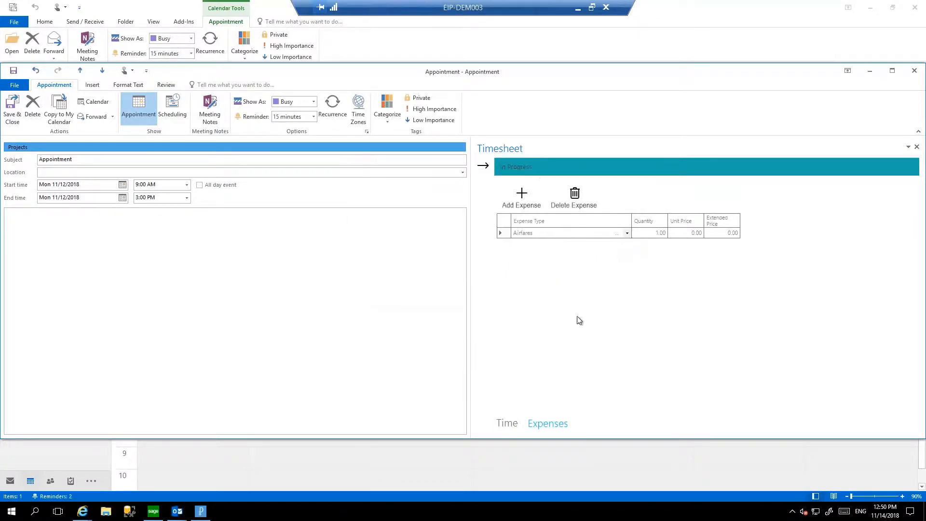
{"action": "left_click", "coordinate": [691, 233]}
{"action": "type", "text": "100"}
{"action": "key", "text": "Tab"}
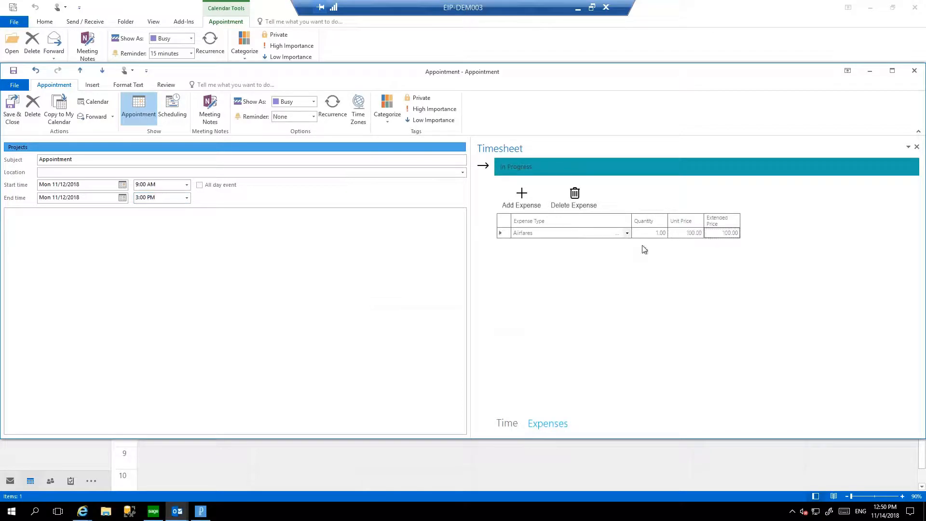
Collapse and restore the timesheet pane, return to the time details, and save and close the appointment.
{"action": "left_click", "coordinate": [483, 166]}
{"action": "left_click", "coordinate": [899, 165]}
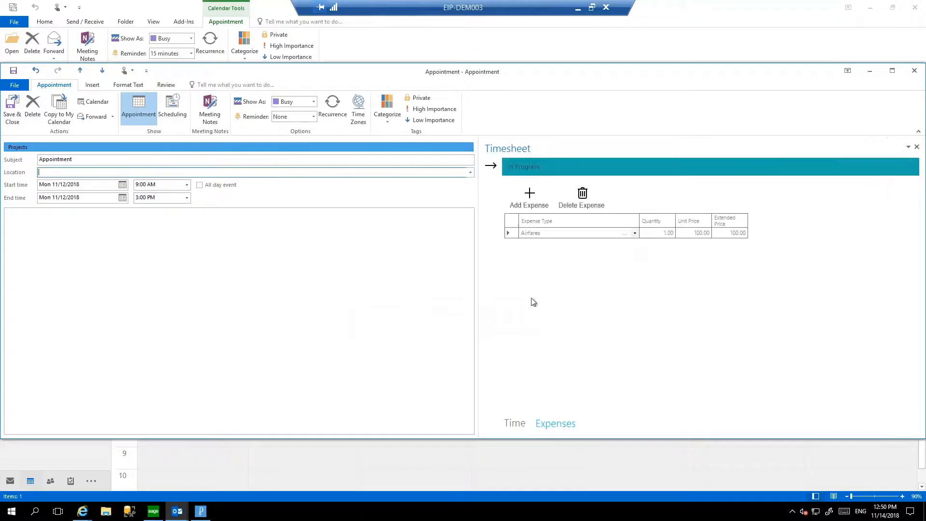
{"action": "left_click", "coordinate": [515, 423]}
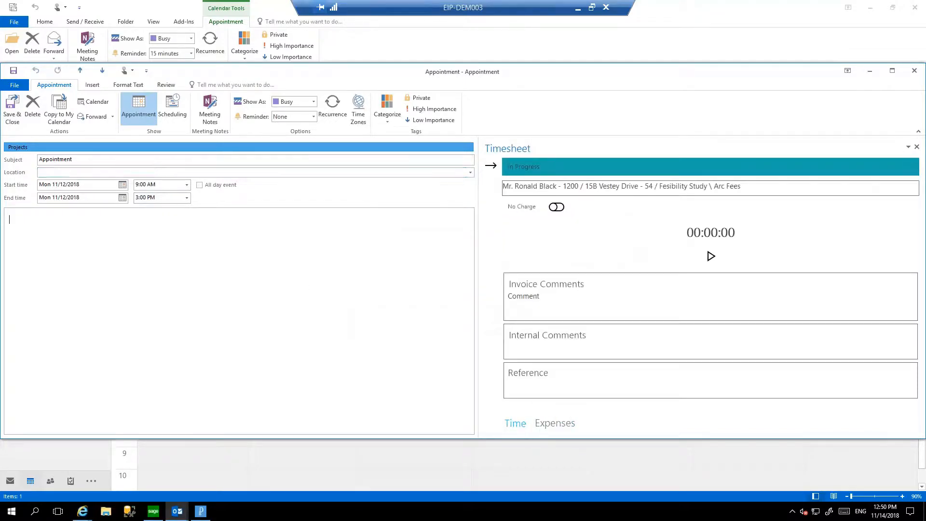
{"action": "left_click", "coordinate": [12, 108]}
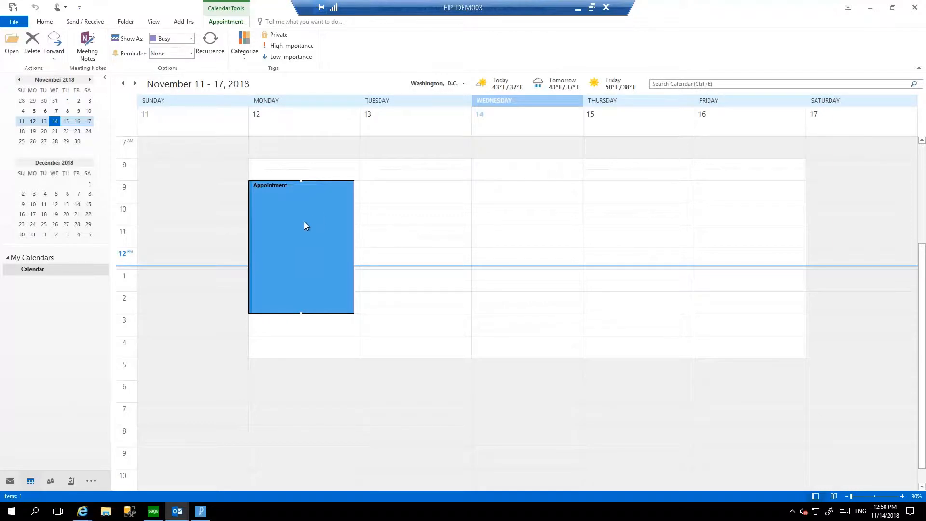
Copy Monday's appointment to Tuesday through Friday, November 13 to 16, in the same time slot.
{"action": "left_click_drag", "start_coordinate": [300, 210], "coordinate": [414, 198]}
{"action": "left_click_drag", "start_coordinate": [413, 198], "coordinate": [504, 189]}
{"action": "left_click_drag", "start_coordinate": [522, 219], "coordinate": [747, 202]}
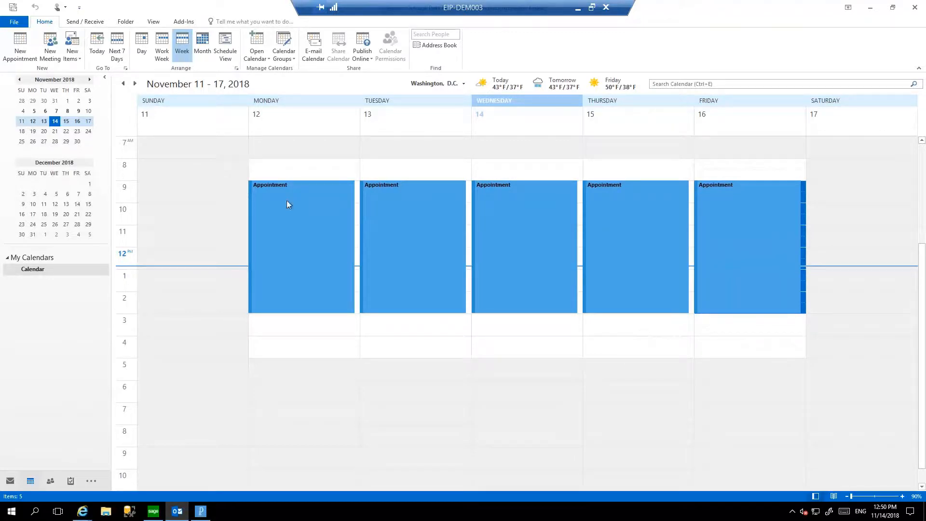
{"action": "left_click", "coordinate": [296, 221]}
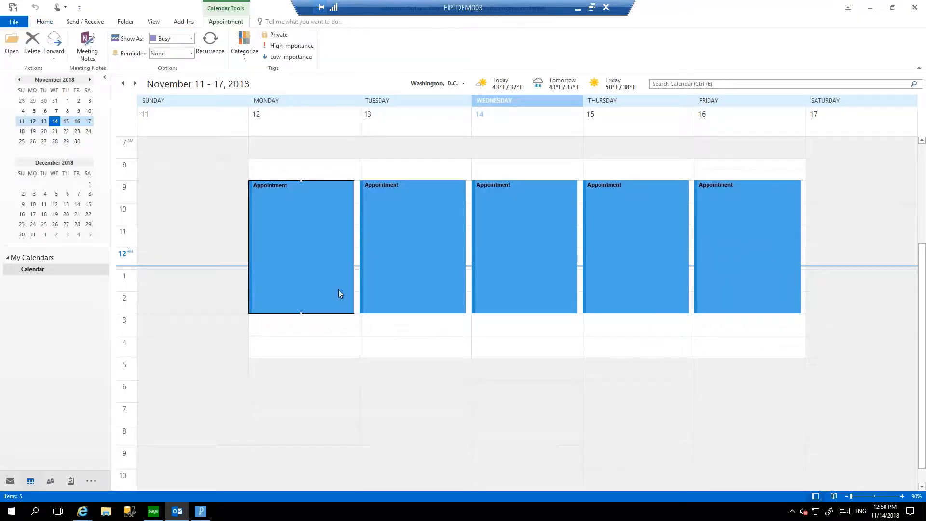
{"action": "left_click", "coordinate": [355, 321]}
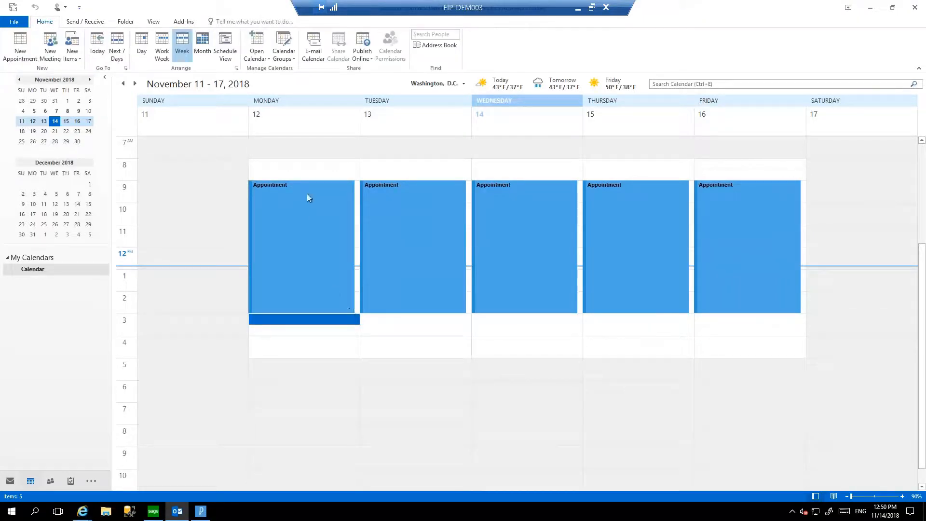
{"action": "mouse_move", "coordinate": [305, 201]}
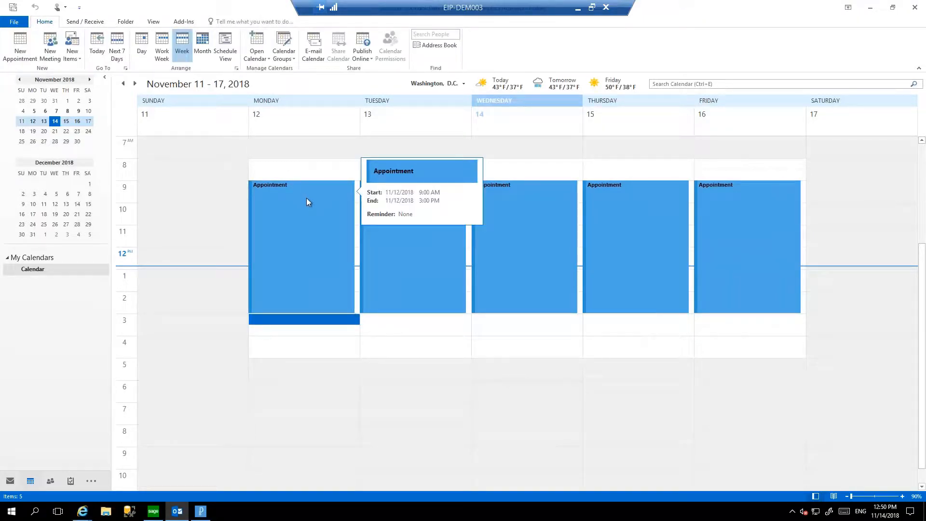
{"action": "left_click", "coordinate": [346, 353]}
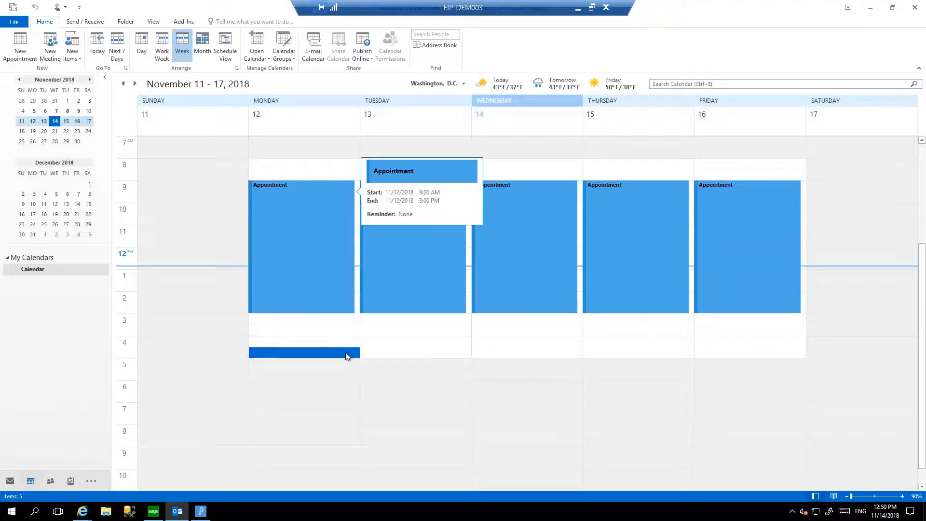
Open the add-in's Complete Timesheet window and load the time and expense entries for November 12 to 17, 2018.
{"action": "left_click", "coordinate": [188, 23]}
{"action": "left_click", "coordinate": [29, 38]}
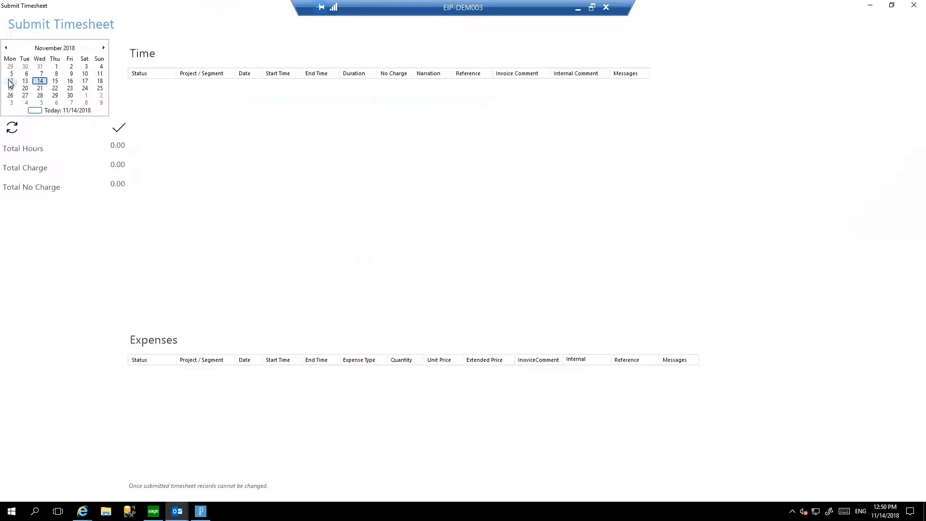
{"action": "left_click_drag", "start_coordinate": [9, 81], "coordinate": [85, 81]}
{"action": "left_click", "coordinate": [8, 134]}
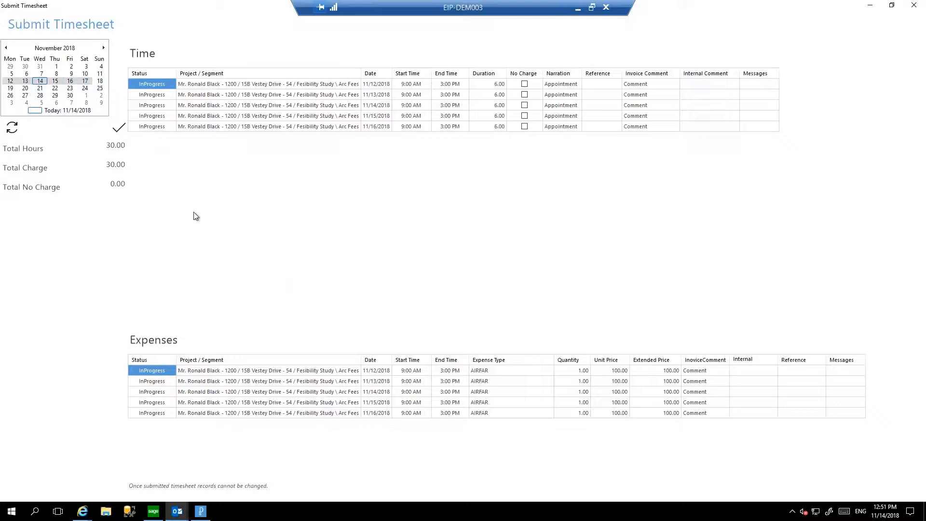
Submit the loaded timesheet, confirm the submission, and close both the submission window and Outlook.
{"action": "left_click", "coordinate": [119, 128]}
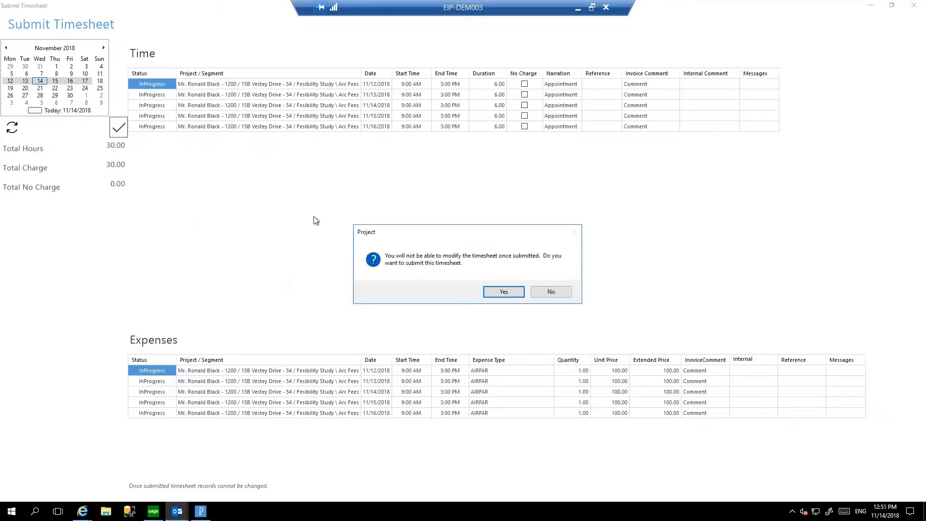
{"action": "left_click", "coordinate": [503, 292]}
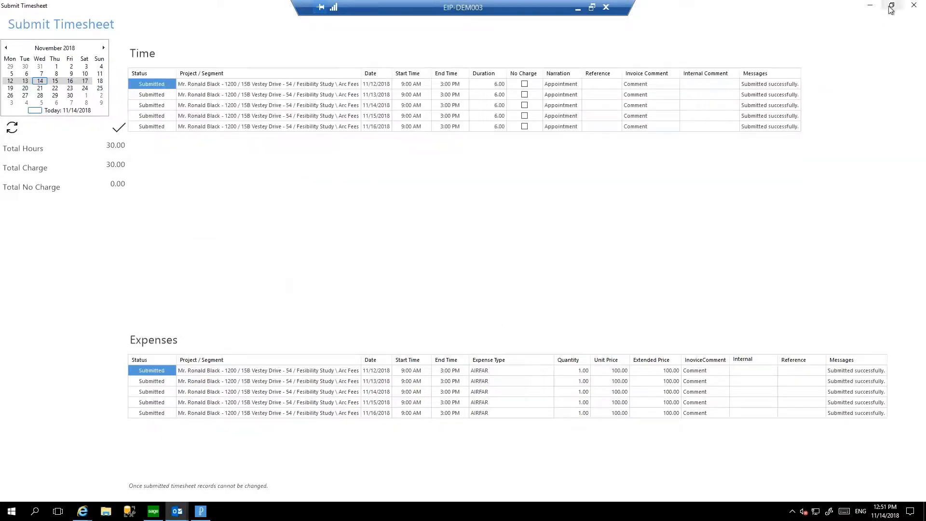
{"action": "left_click", "coordinate": [915, 6]}
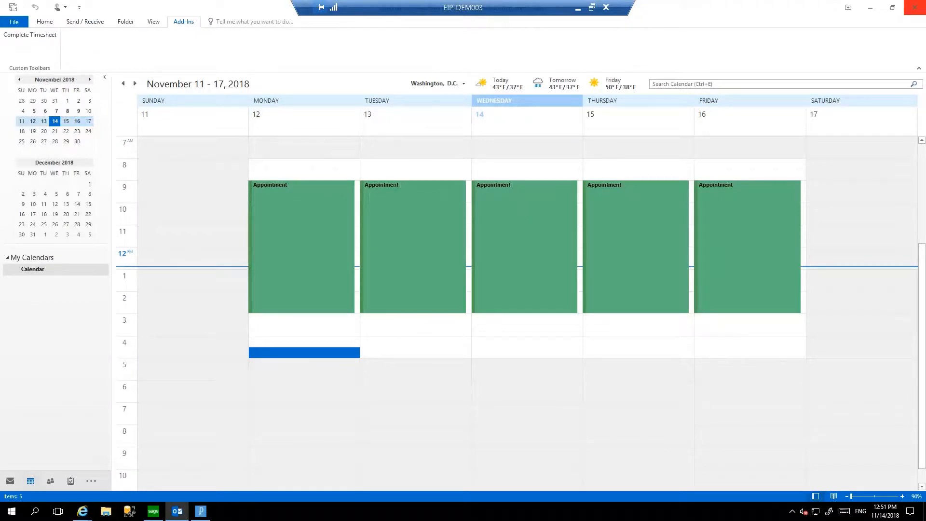
{"action": "left_click", "coordinate": [922, 11]}
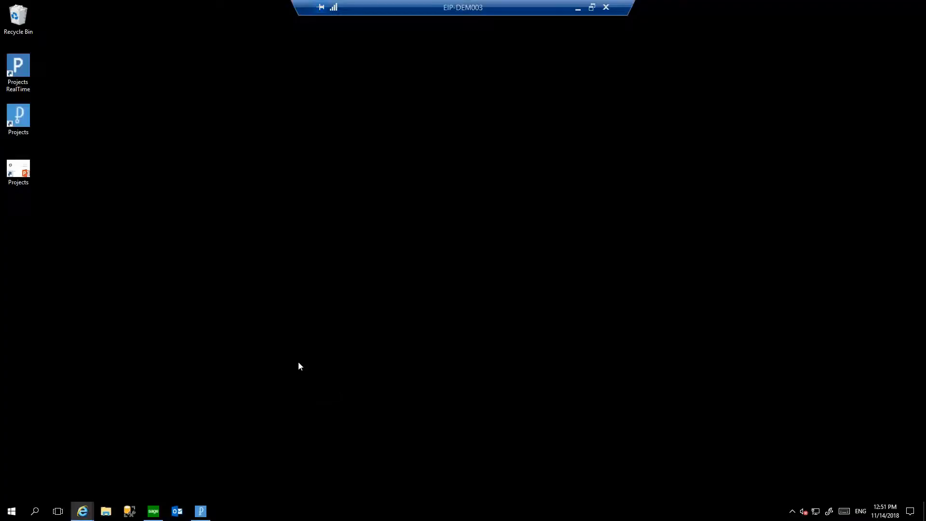
Switch to File Explorer and open the QQ_TSEntry Excel workbook from the Sage 300 QQ60A\ENG folder.
{"action": "left_click", "coordinate": [105, 512]}
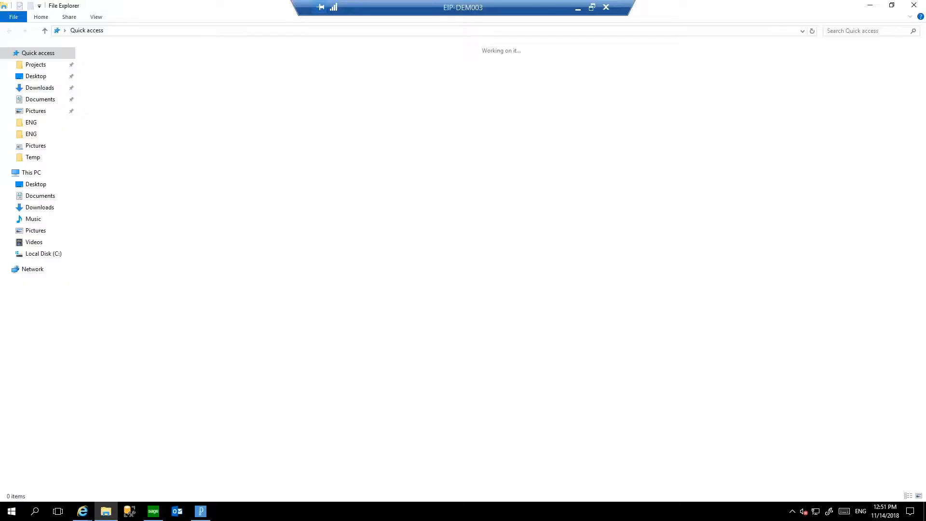
{"action": "left_click", "coordinate": [46, 67]}
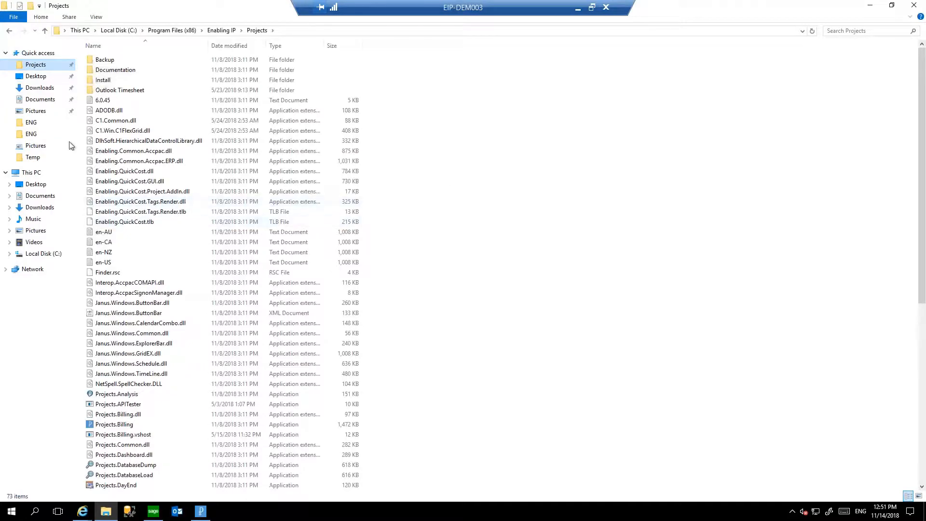
{"action": "left_click", "coordinate": [34, 124]}
{"action": "left_click", "coordinate": [243, 243]}
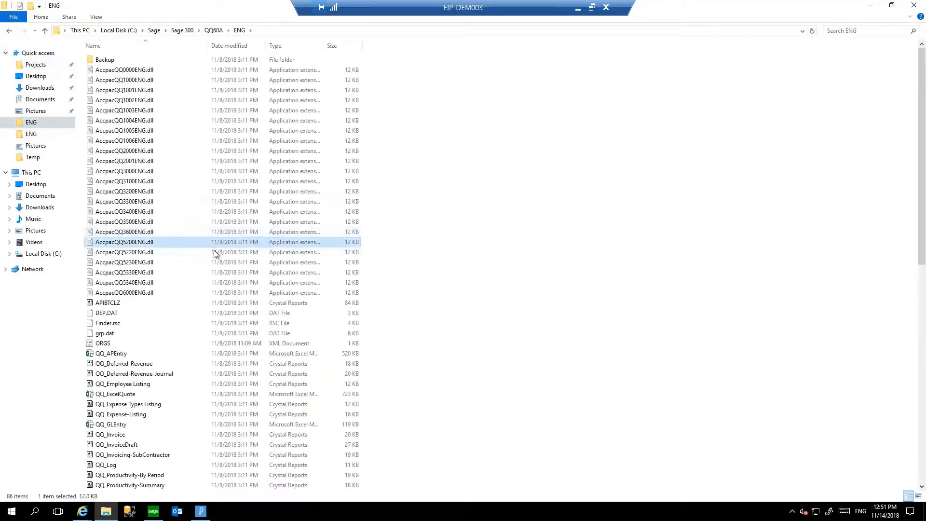
{"action": "scroll", "coordinate": [182, 283], "scroll_direction": "down", "scroll_amount": 6}
{"action": "scroll", "coordinate": [128, 274], "scroll_direction": "down", "scroll_amount": 8}
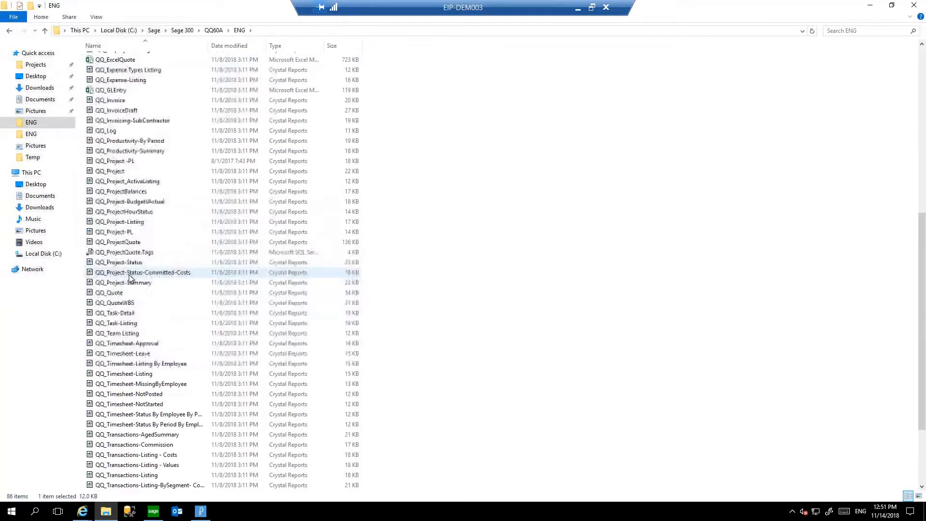
{"action": "double_click", "coordinate": [114, 416]}
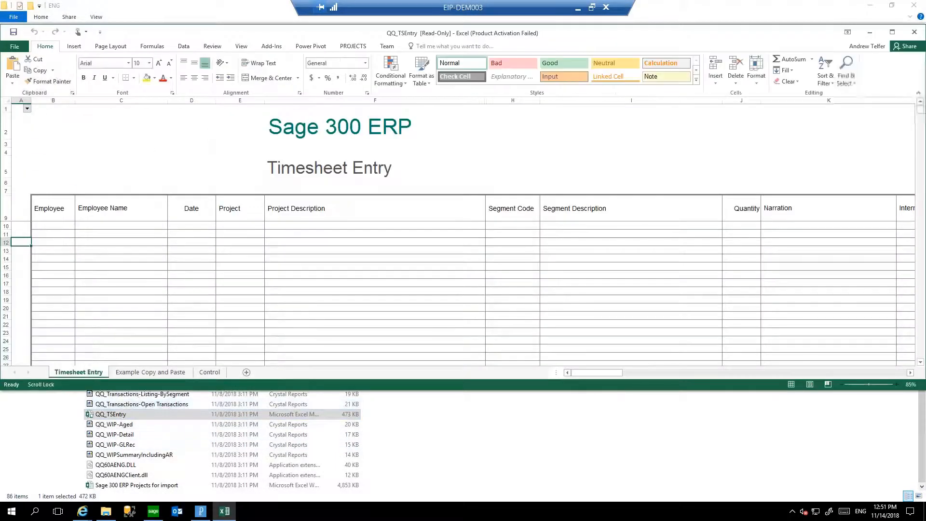
Dismiss the startup dialog of the QQ_TSEntry workbook, look over its Timesheet Entry sheet and import option, and close the workbook.
{"action": "left_click", "coordinate": [553, 305]}
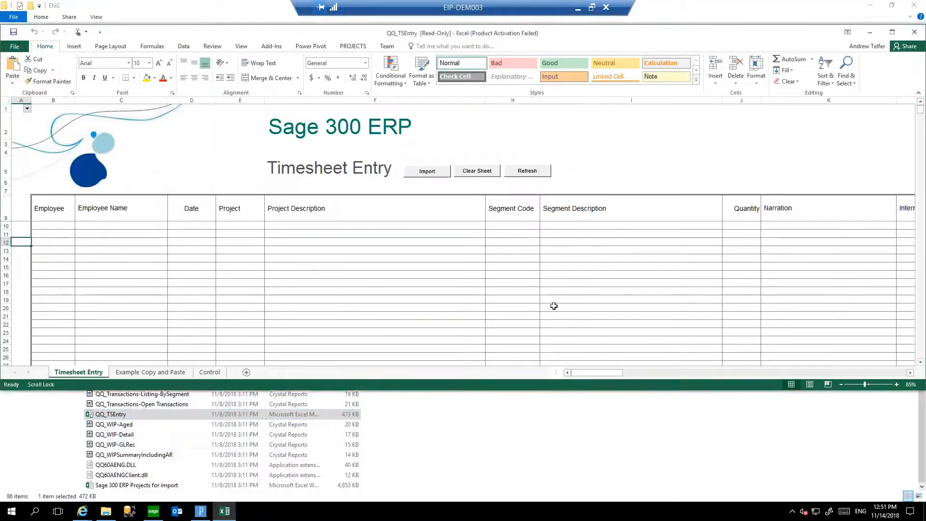
{"action": "left_click", "coordinate": [423, 176]}
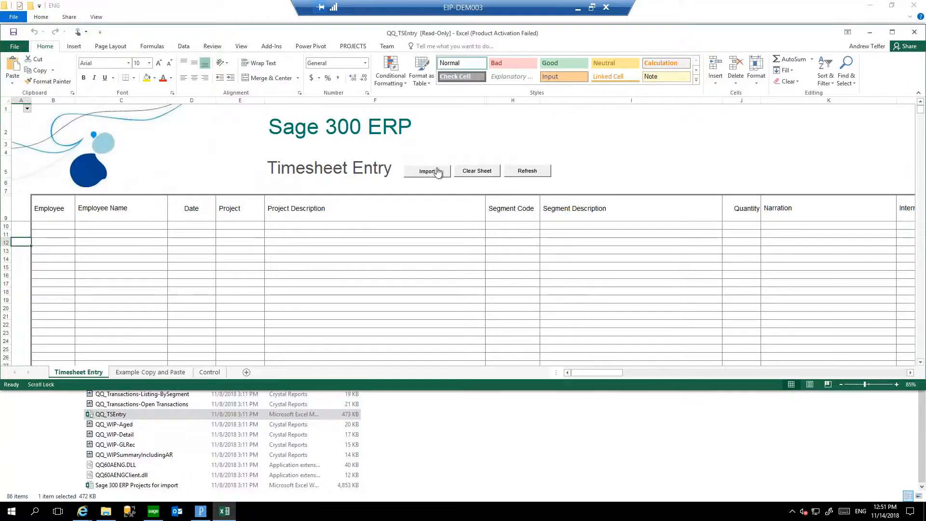
{"action": "left_click", "coordinate": [913, 32]}
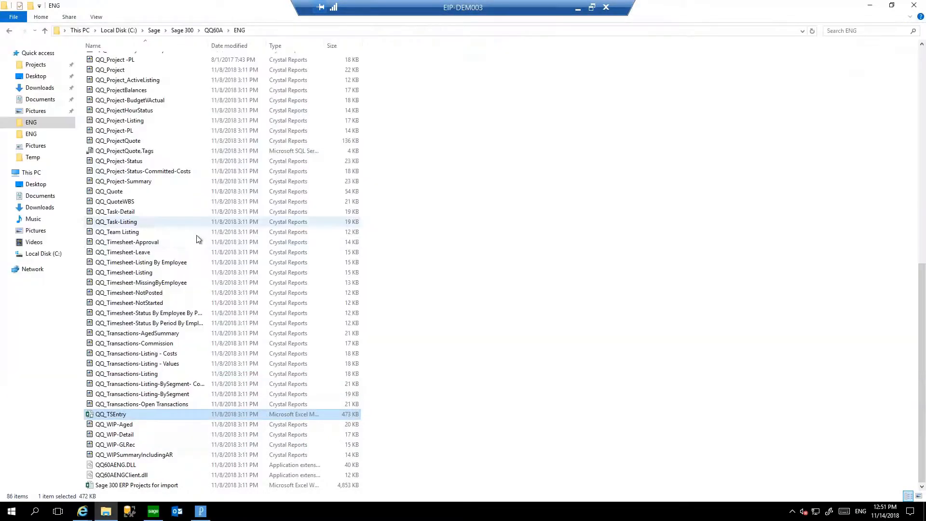
Play the Projects Mobile video from the Documents folder to view mobile timesheet entry, and close the player.
{"action": "left_click", "coordinate": [47, 100]}
{"action": "left_click", "coordinate": [114, 131]}
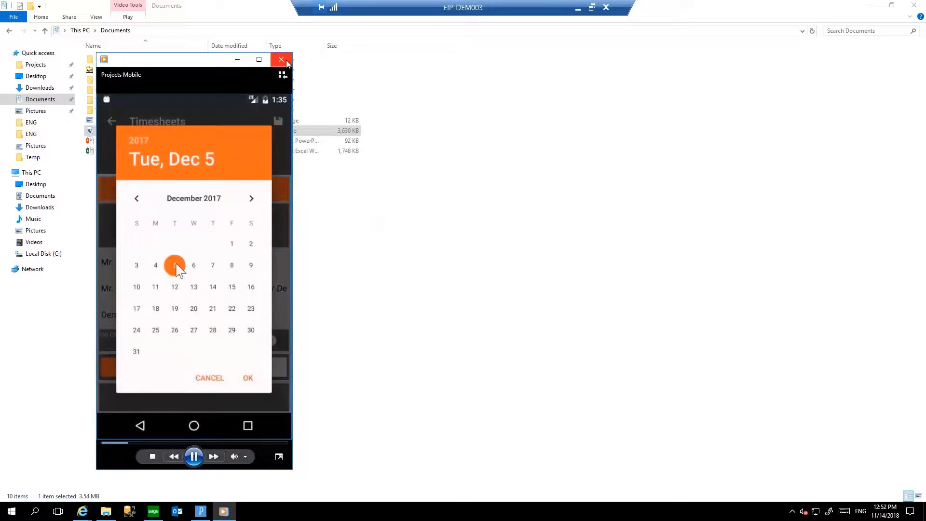
{"action": "left_click", "coordinate": [286, 62]}
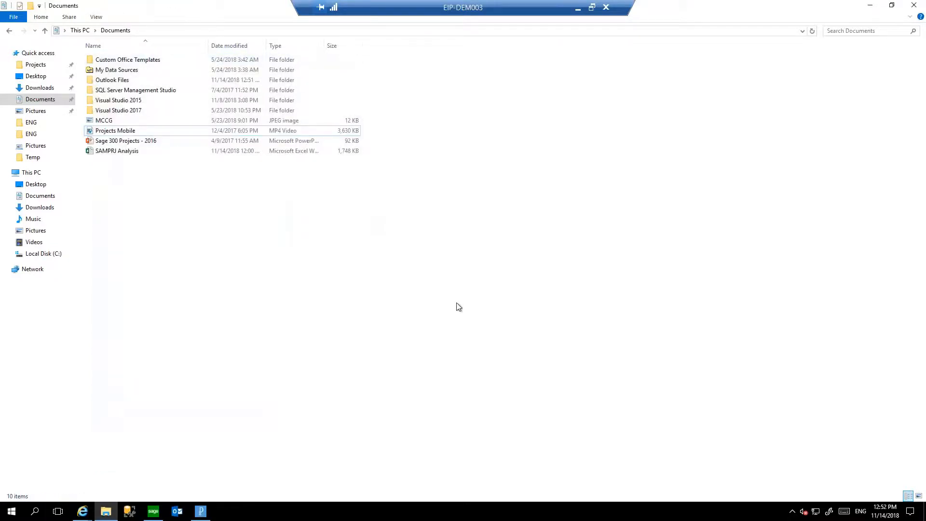
Switch to the Projects application, open Time Review and limit the entries to Completed status by excluding In Progress.
{"action": "left_click", "coordinate": [201, 511]}
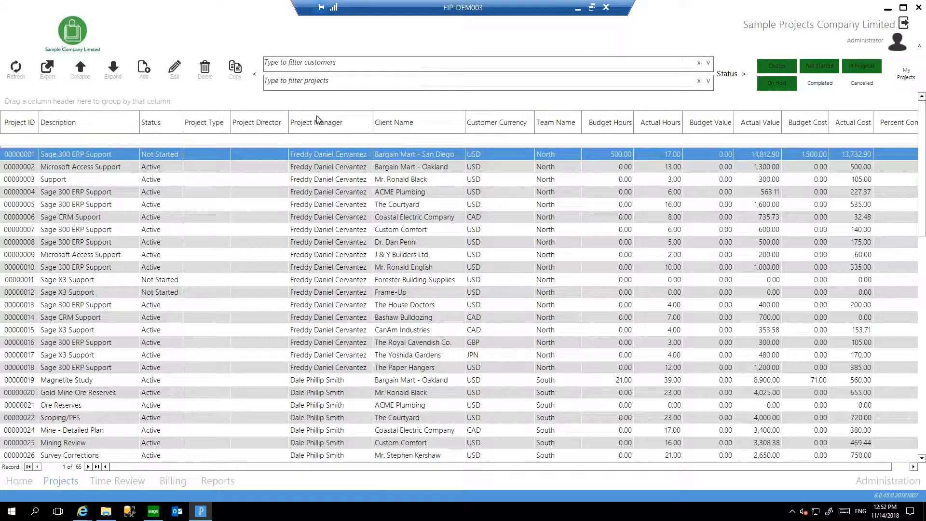
{"action": "left_click", "coordinate": [135, 481]}
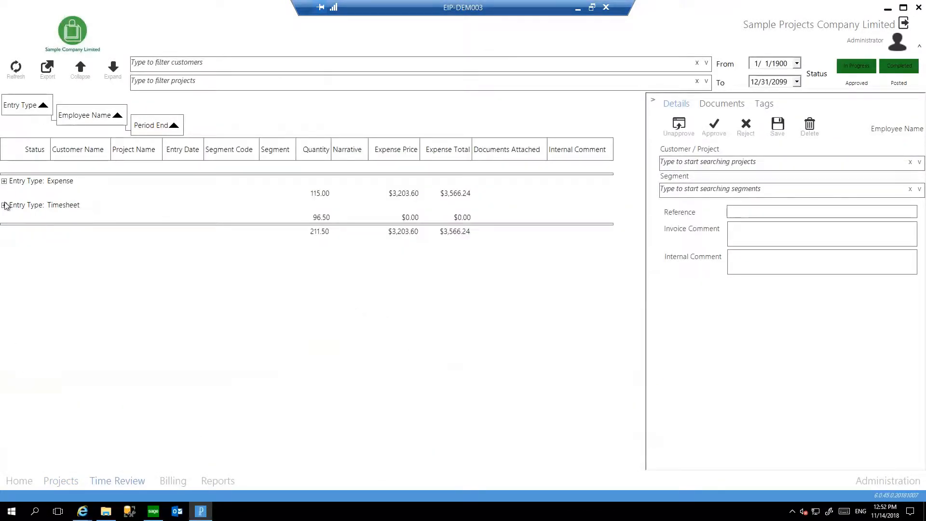
{"action": "left_click", "coordinate": [4, 205]}
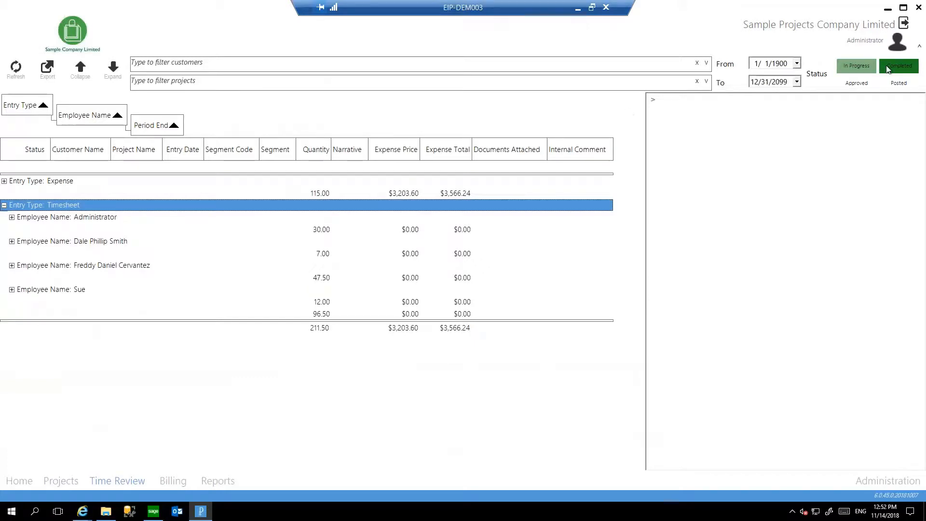
{"action": "left_click", "coordinate": [839, 65]}
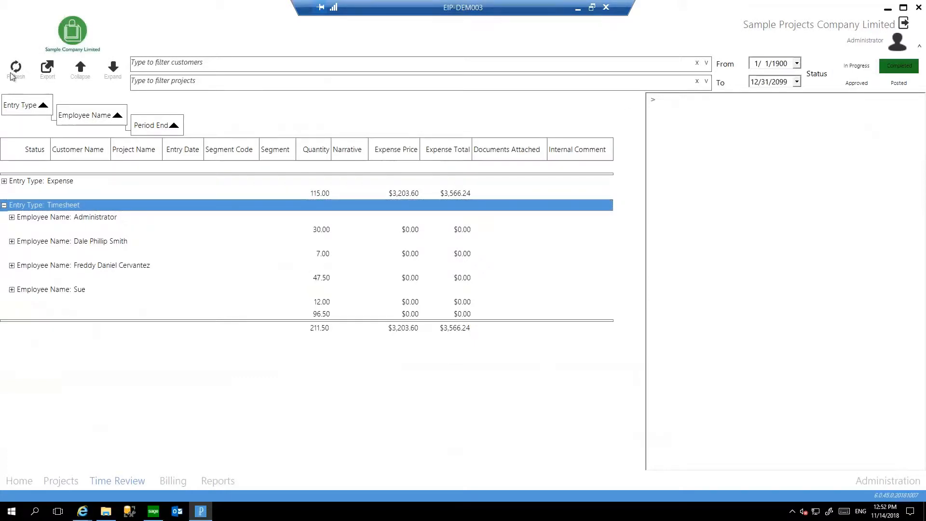
Expand the Administrator timesheet for the period ending 11/18/2018, view its first two entries' details, and expand the Expense group.
{"action": "left_click", "coordinate": [4, 205]}
{"action": "left_click", "coordinate": [12, 217]}
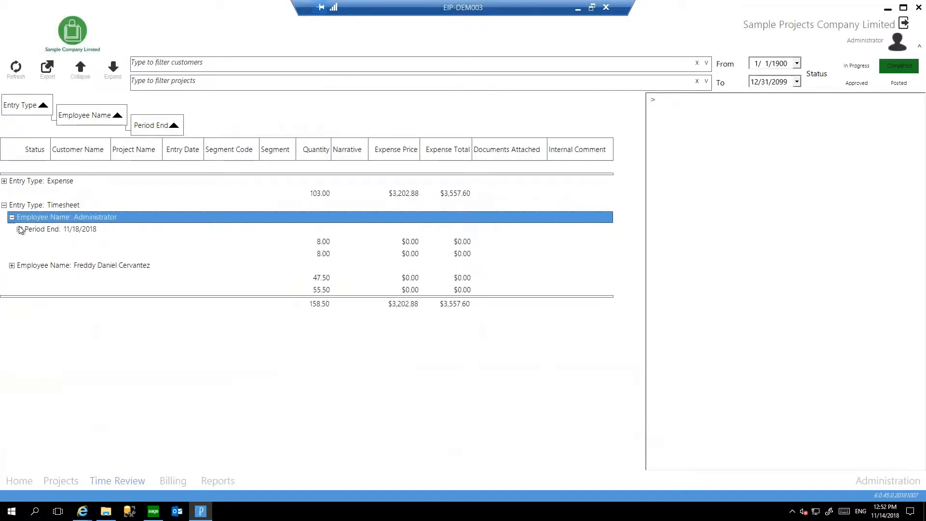
{"action": "left_click", "coordinate": [20, 230]}
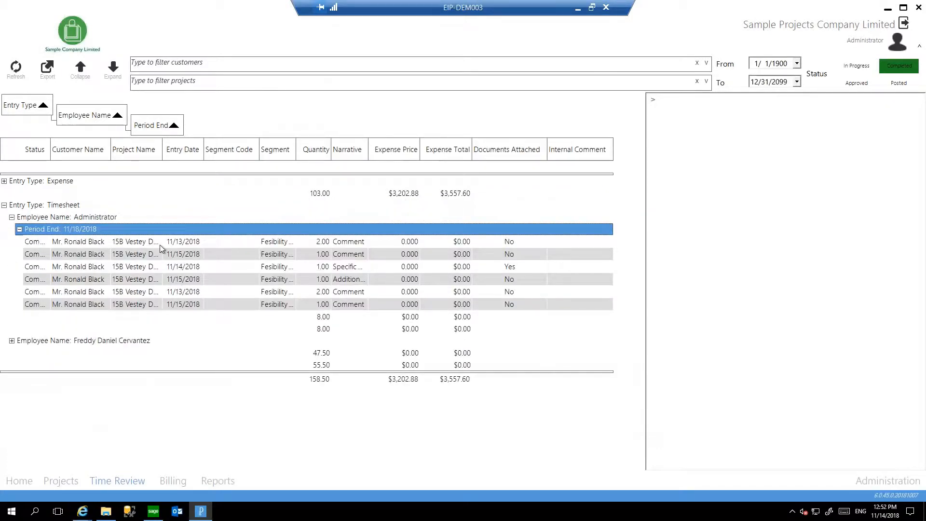
{"action": "left_click", "coordinate": [79, 245]}
{"action": "left_click", "coordinate": [82, 256]}
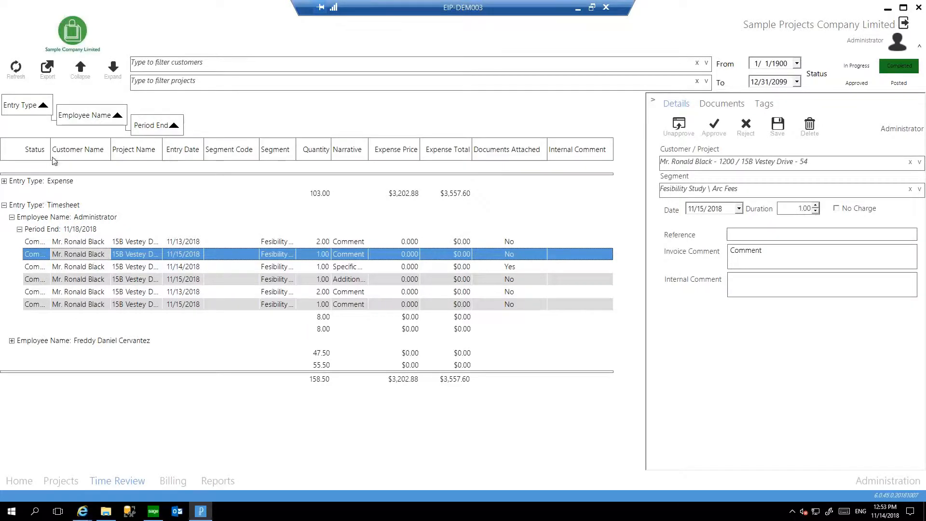
{"action": "left_click", "coordinate": [4, 181]}
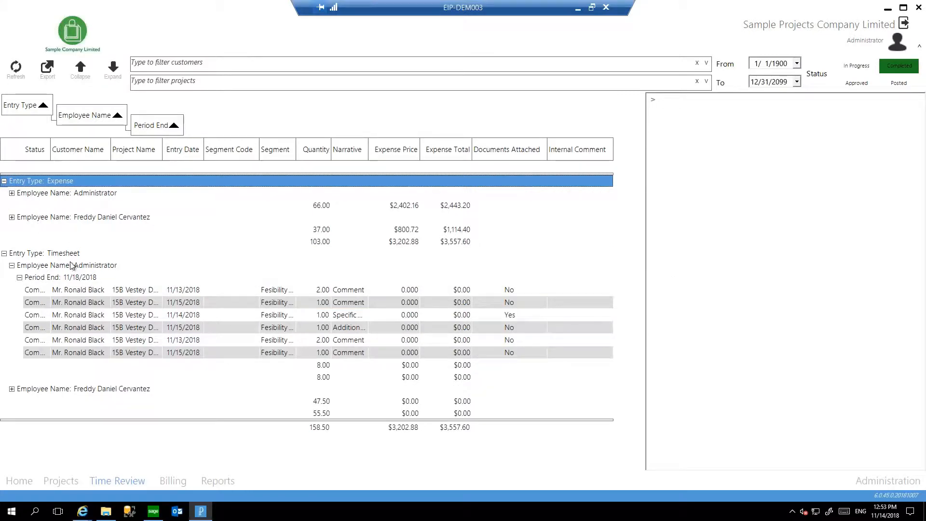
Regroup the Time Review entries by period end, employee name and entry type, in that order, and look over the regrouped list.
{"action": "left_click_drag", "start_coordinate": [29, 107], "coordinate": [193, 128]}
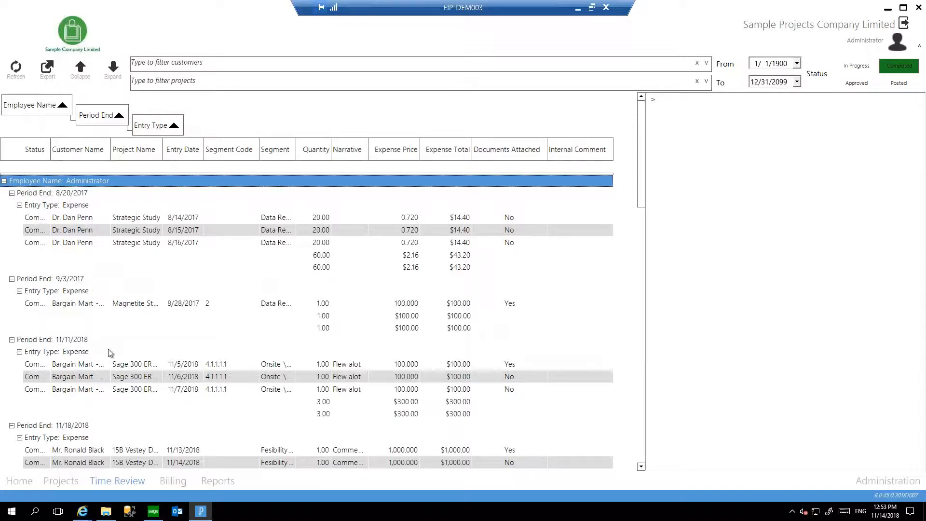
{"action": "left_click_drag", "start_coordinate": [99, 117], "coordinate": [9, 104]}
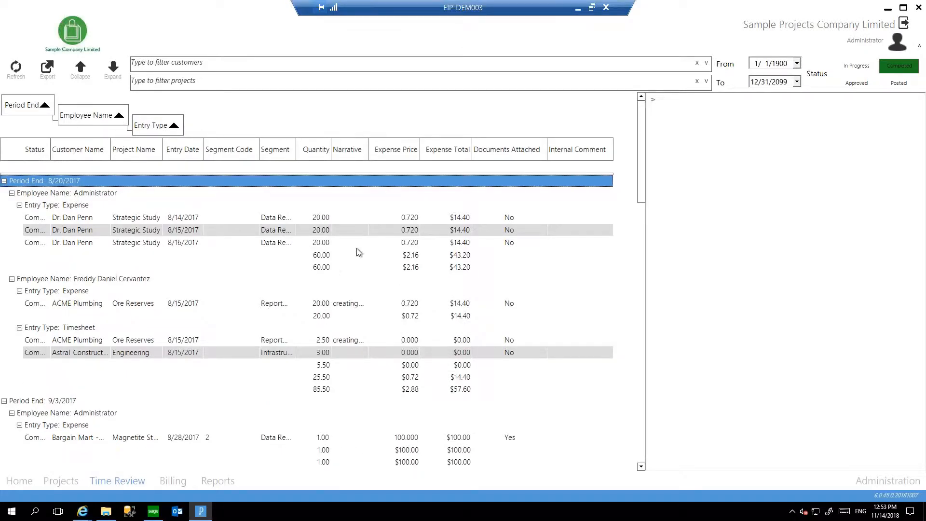
{"action": "left_click", "coordinate": [326, 219]}
{"action": "scroll", "coordinate": [329, 231], "scroll_direction": "down", "scroll_amount": 1}
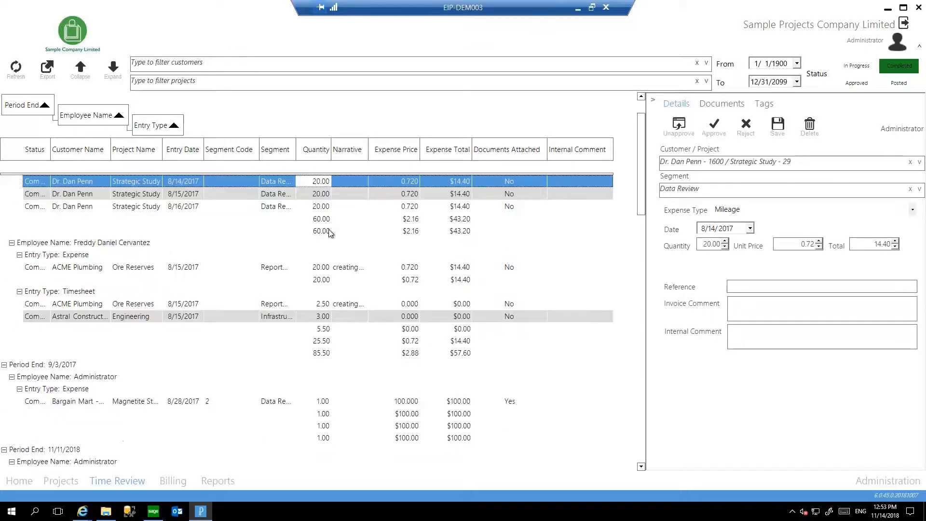
{"action": "scroll", "coordinate": [289, 219], "scroll_direction": "up", "scroll_amount": 1}
Try to approve the 8/28/2017 Magnetite Study expense, and open the approval options for the two 8/15/2017 timesheet entries.
{"action": "scroll", "coordinate": [249, 207], "scroll_direction": "down", "scroll_amount": 3}
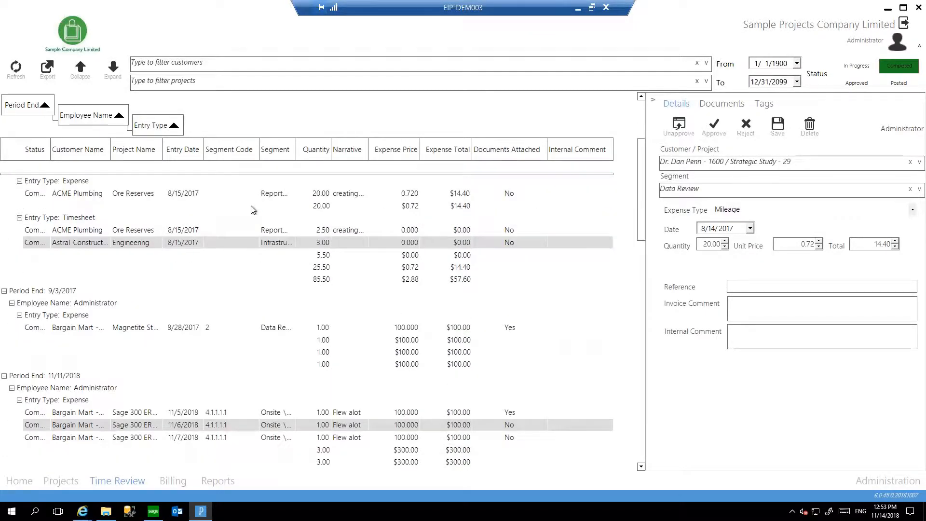
{"action": "scroll", "coordinate": [251, 209], "scroll_direction": "down", "scroll_amount": 1}
{"action": "left_click", "coordinate": [156, 293]}
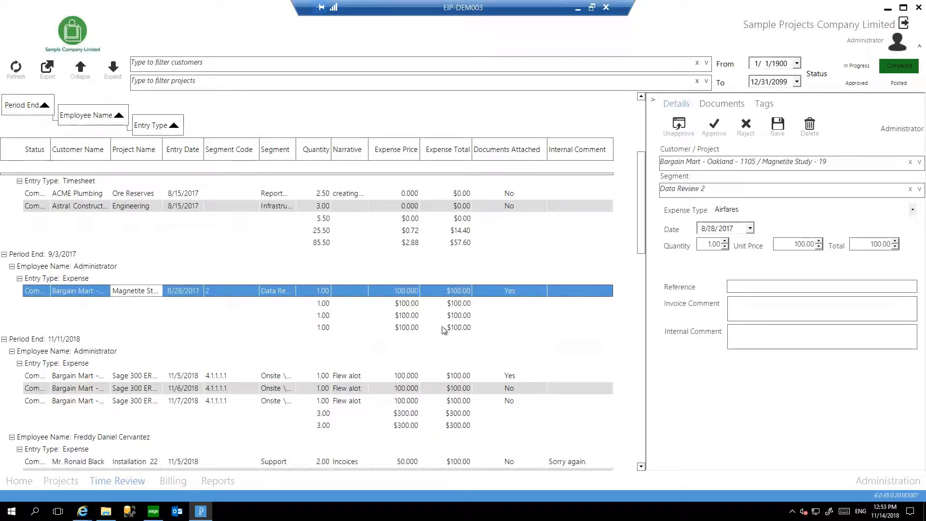
{"action": "right_click", "coordinate": [368, 291]}
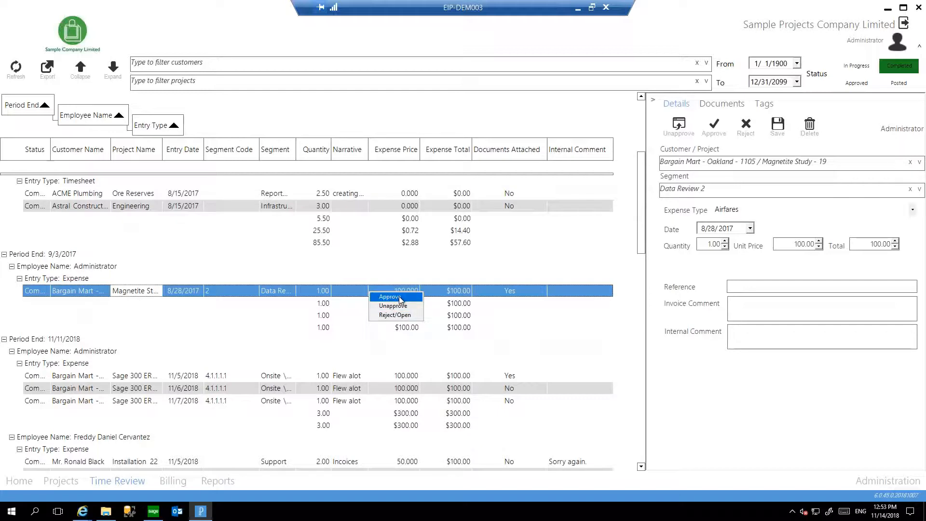
{"action": "left_click", "coordinate": [399, 297]}
{"action": "left_click", "coordinate": [173, 205], "text": "shift"}
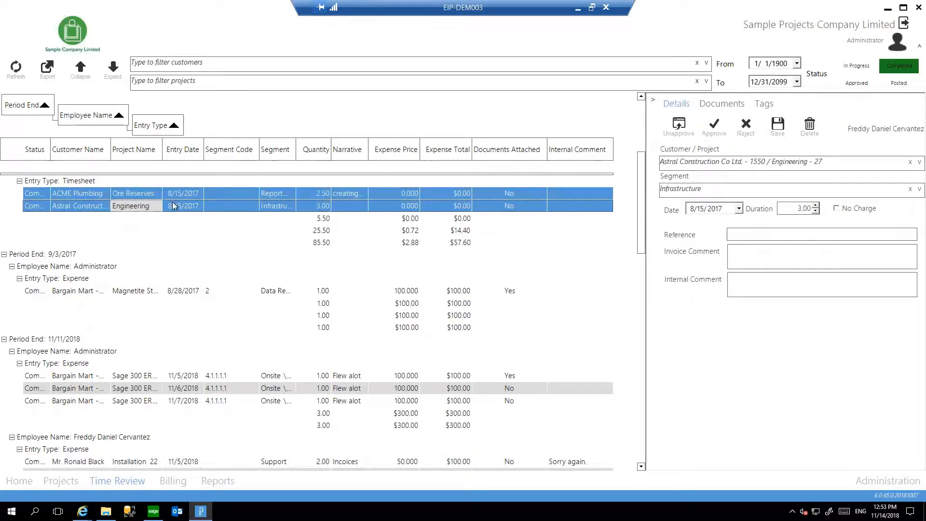
{"action": "right_click", "coordinate": [174, 207]}
{"action": "left_click", "coordinate": [102, 218]}
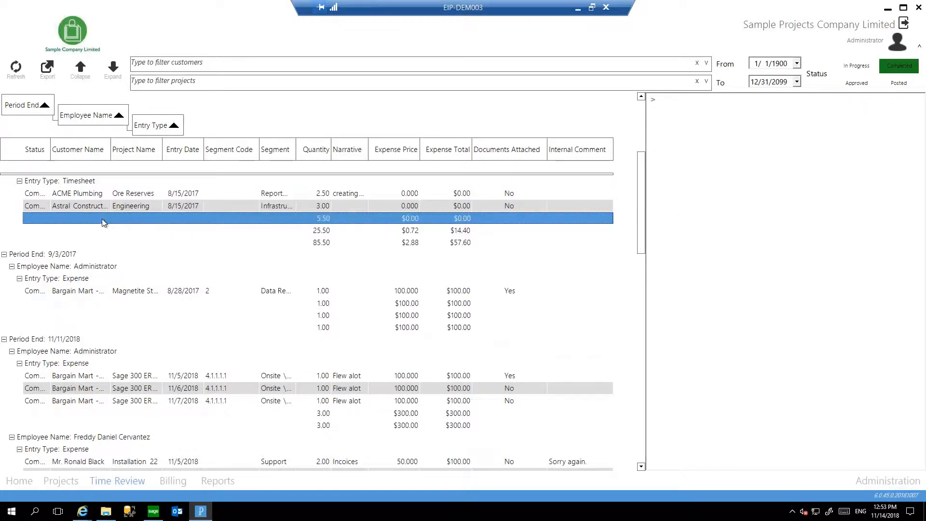
Approve all entries in the period ending 8/20/2017 and sort the list by customer name in ascending order.
{"action": "scroll", "coordinate": [102, 219], "scroll_direction": "up", "scroll_amount": 4}
{"action": "right_click", "coordinate": [60, 181]}
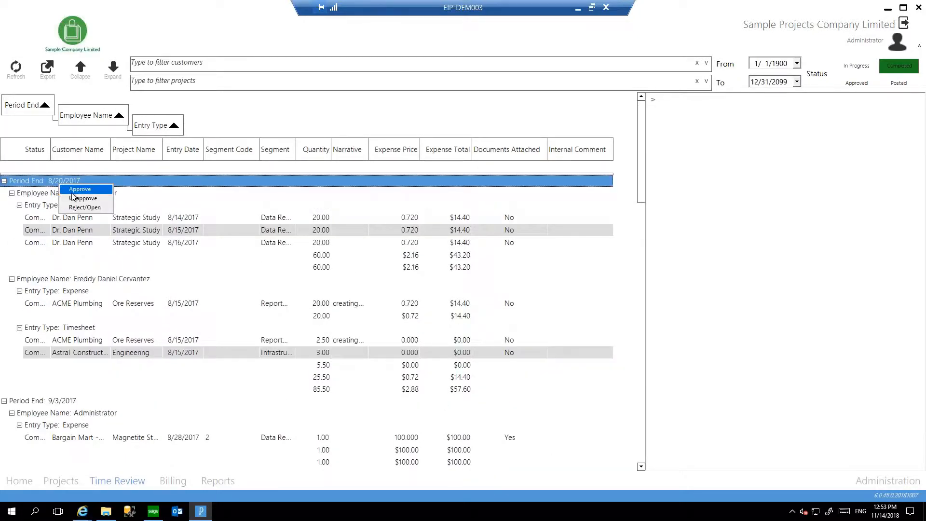
{"action": "left_click", "coordinate": [73, 191]}
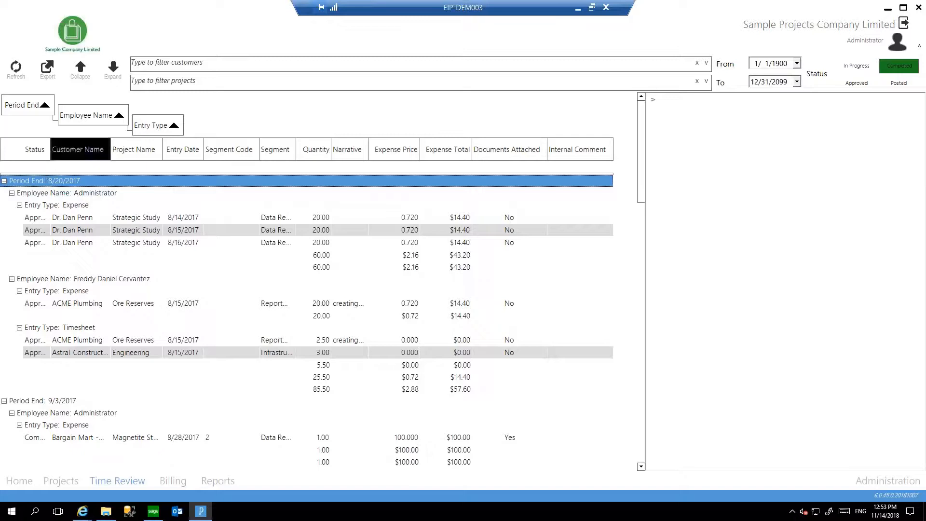
{"action": "left_click", "coordinate": [78, 149]}
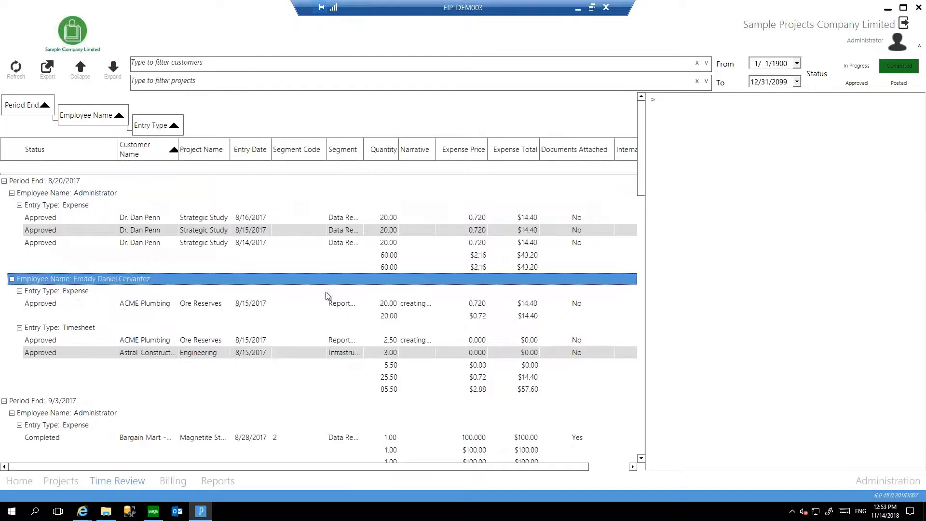
View the documents attached to the 8/28/2017 Magnetite Study expense and the 11/5/2018 Bargain Mart expense.
{"action": "scroll", "coordinate": [444, 335], "scroll_direction": "down", "scroll_amount": 3}
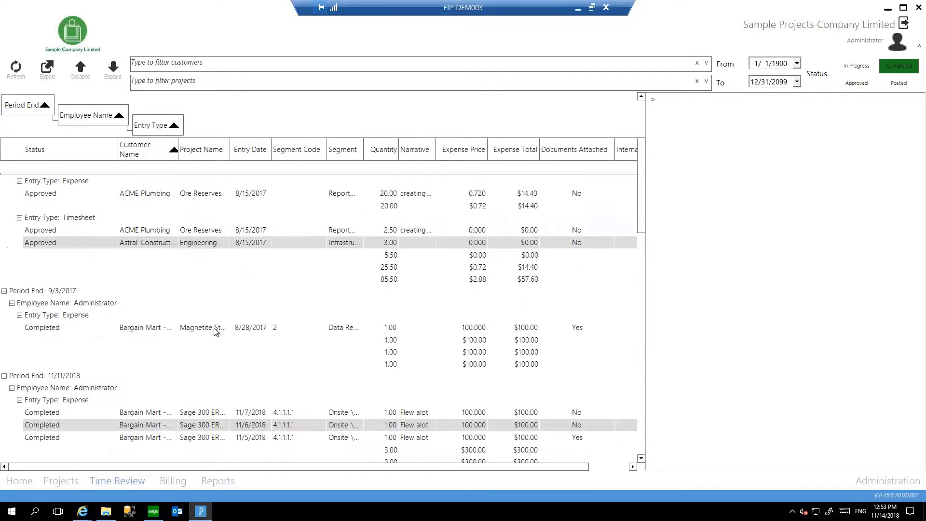
{"action": "left_click", "coordinate": [186, 331]}
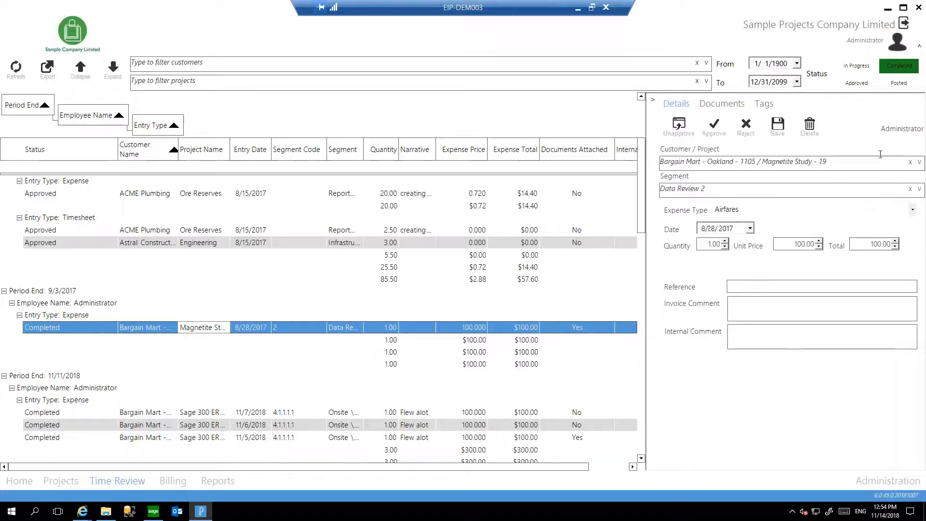
{"action": "left_click", "coordinate": [718, 104]}
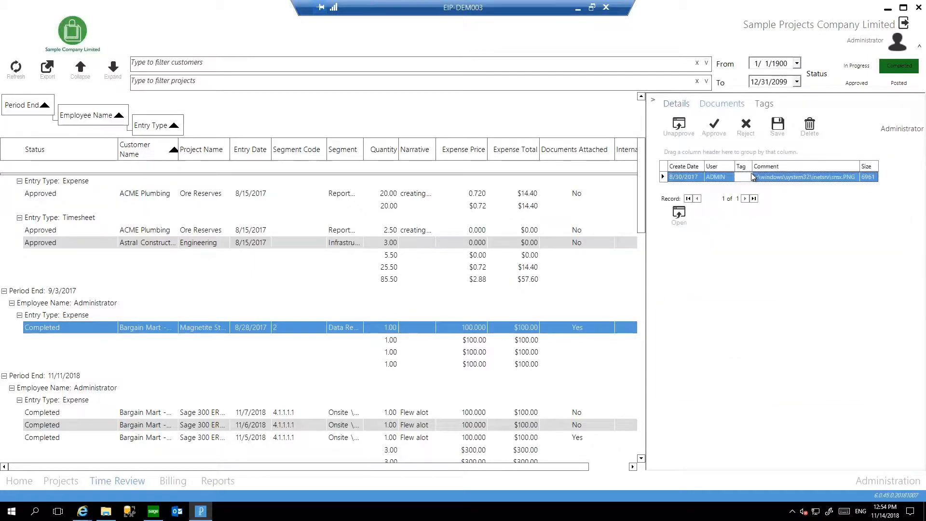
{"action": "scroll", "coordinate": [505, 342], "scroll_direction": "down", "scroll_amount": 2}
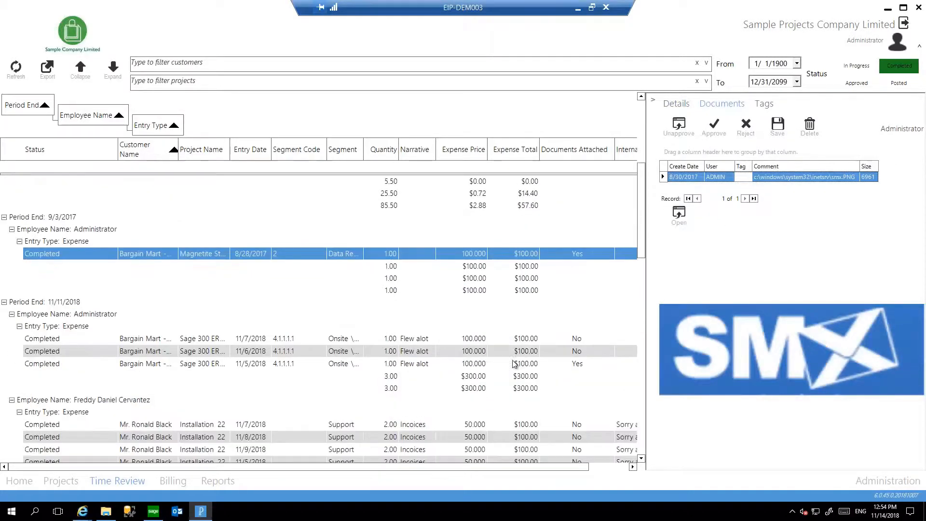
{"action": "left_click", "coordinate": [526, 363]}
{"action": "left_click", "coordinate": [812, 178]}
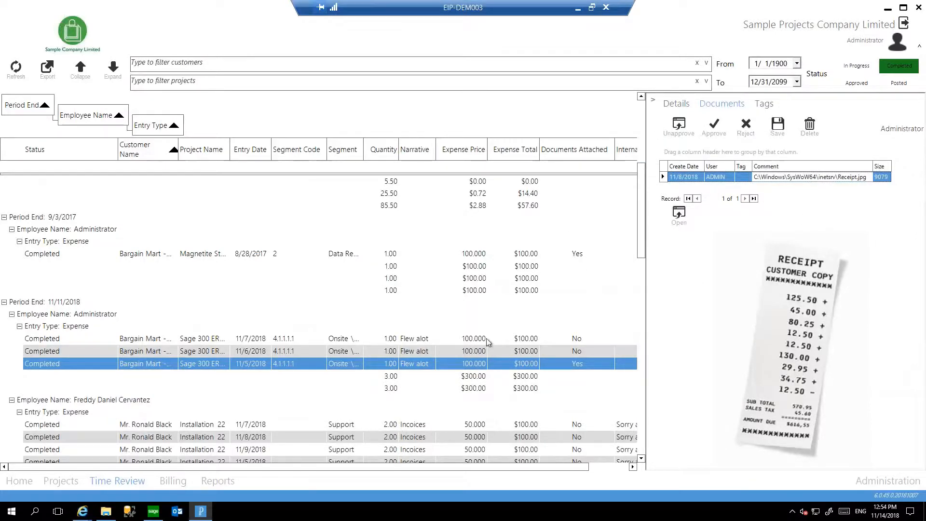
Return to the project list, switch to the Sage 300 desktop, and open Timesheet Management from the Projects periodic processing functions.
{"action": "left_click", "coordinate": [68, 482]}
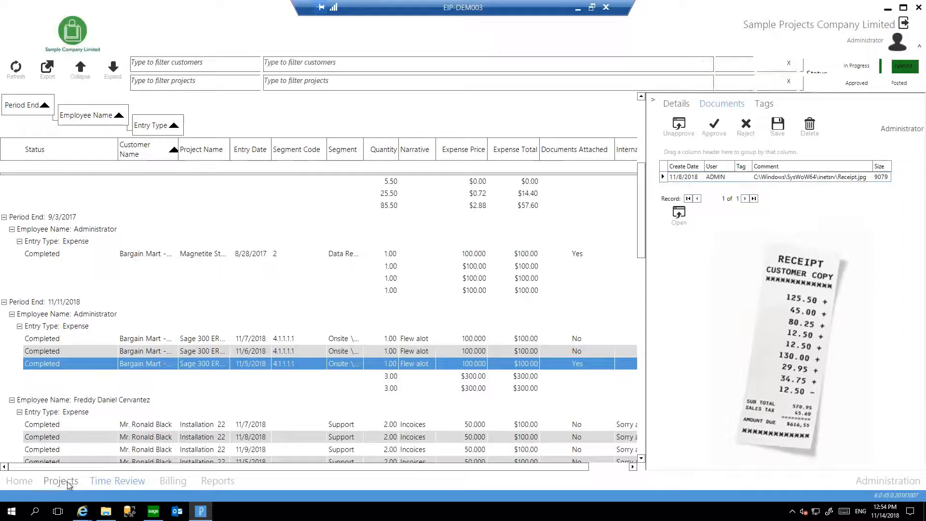
{"action": "mouse_move", "coordinate": [153, 511]}
{"action": "left_click", "coordinate": [159, 457]}
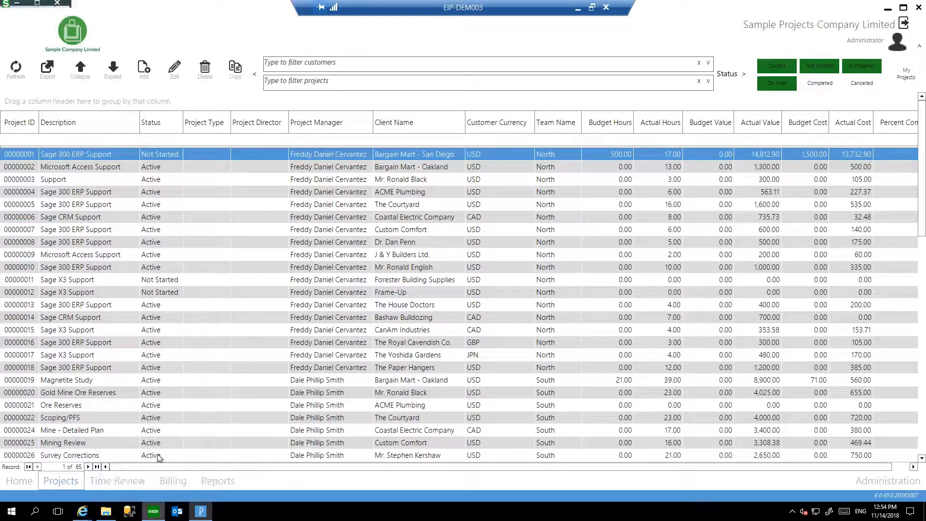
{"action": "left_click", "coordinate": [63, 181]}
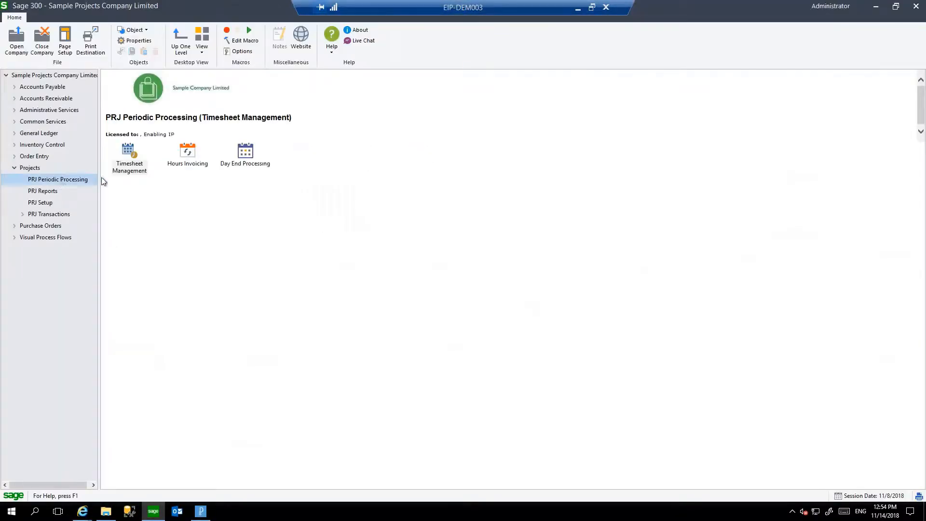
{"action": "double_click", "coordinate": [131, 168]}
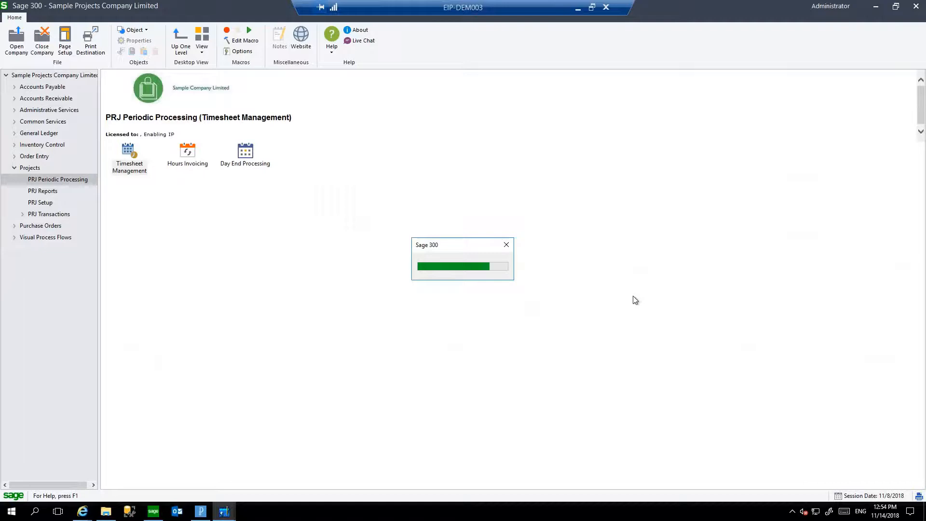
Refresh the timesheet periods from 11/1/2018 and review the employee timesheet and expense statuses for the period 2020/12/20.
{"action": "left_click", "coordinate": [615, 181]}
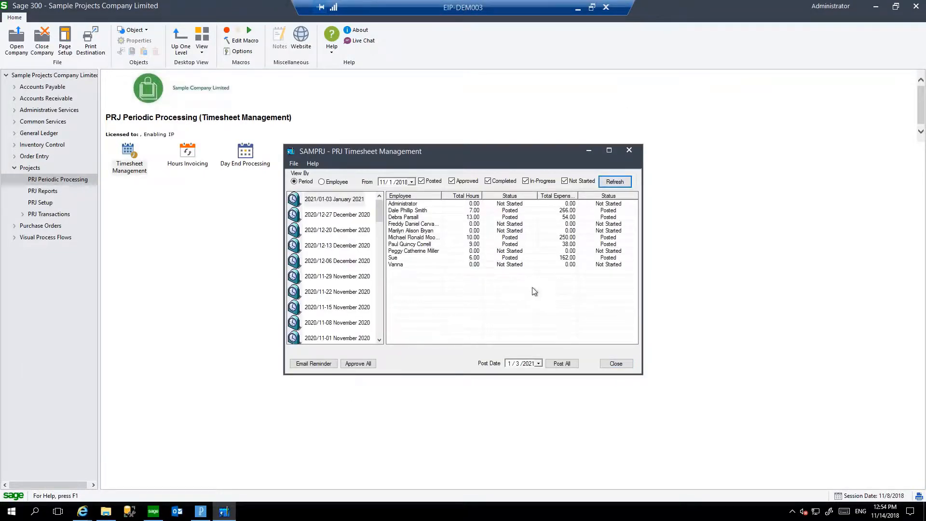
{"action": "left_click", "coordinate": [352, 216]}
{"action": "left_click", "coordinate": [353, 229]}
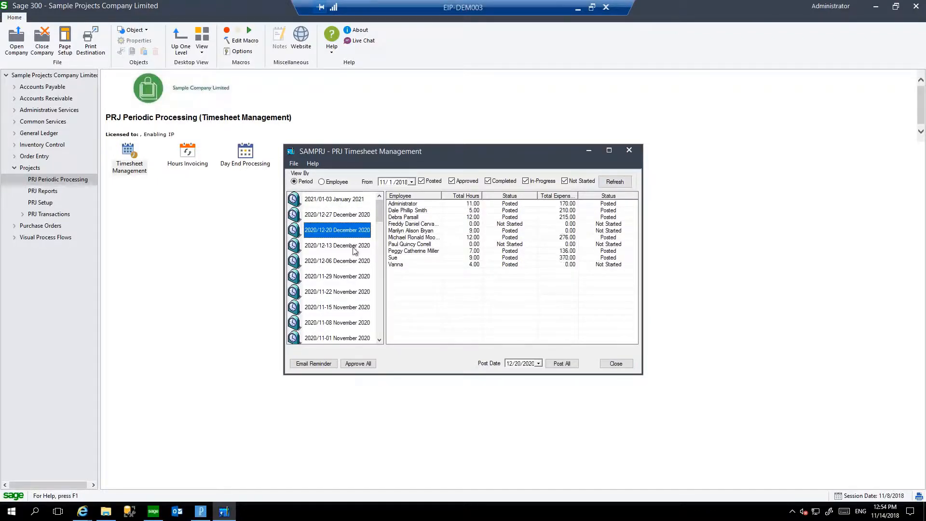
{"action": "left_click", "coordinate": [416, 225]}
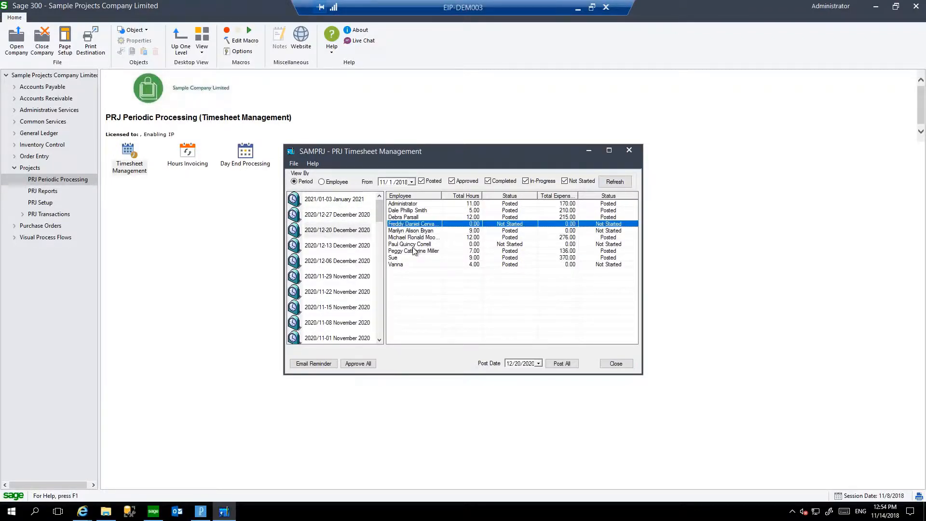
Draft an email reminder to the employees with unstarted timesheets for the 2020/12/20 period, view the message and discard it.
{"action": "left_click", "coordinate": [414, 244]}
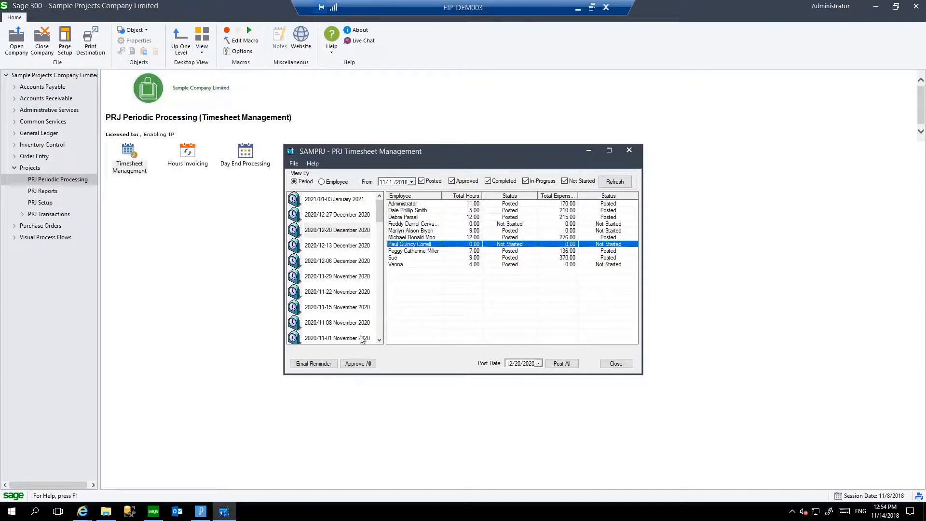
{"action": "left_click", "coordinate": [322, 364]}
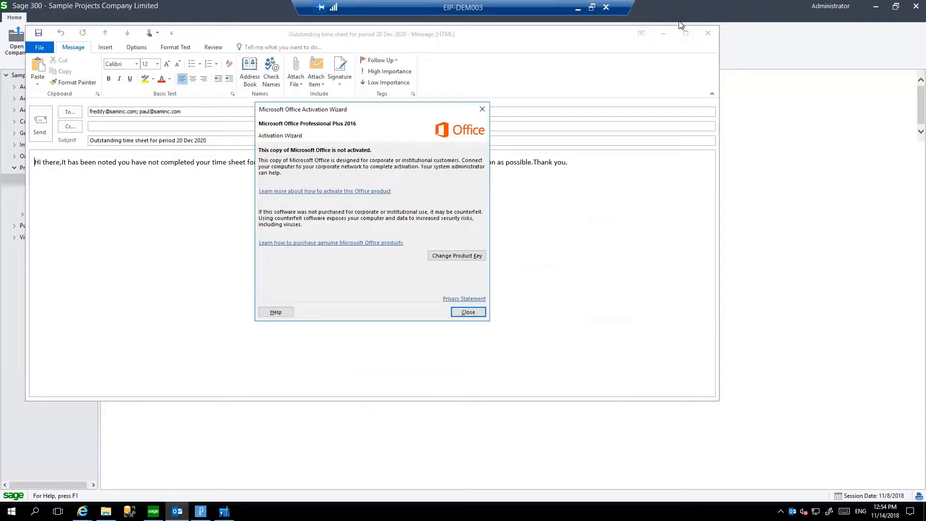
{"action": "left_click", "coordinate": [469, 313]}
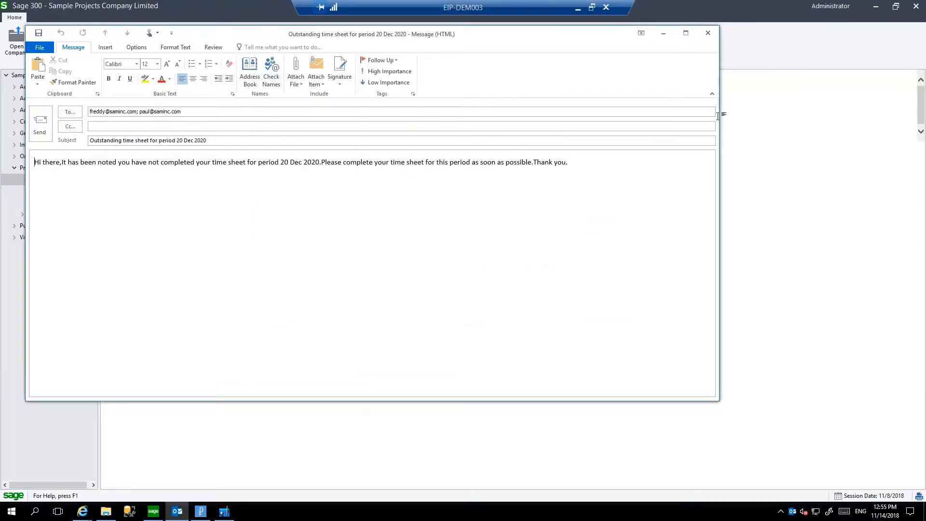
{"action": "left_click", "coordinate": [709, 30]}
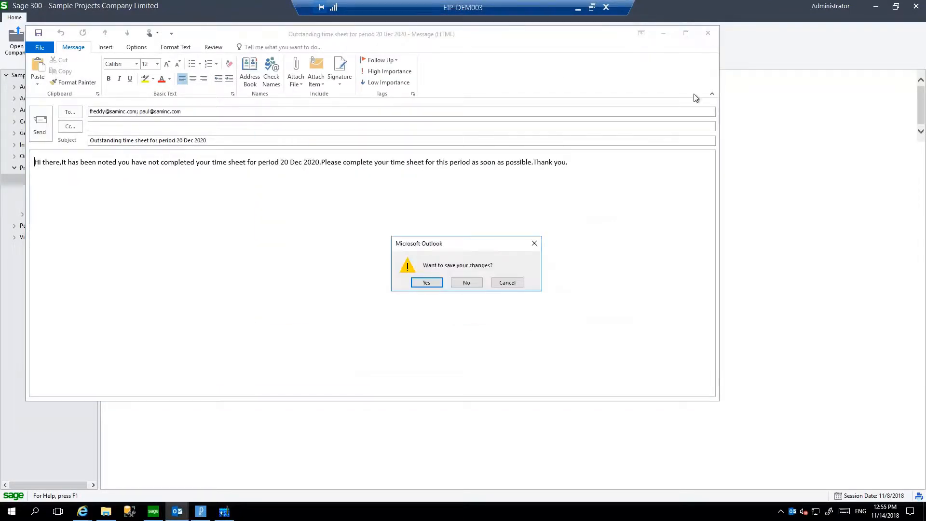
{"action": "left_click", "coordinate": [466, 284]}
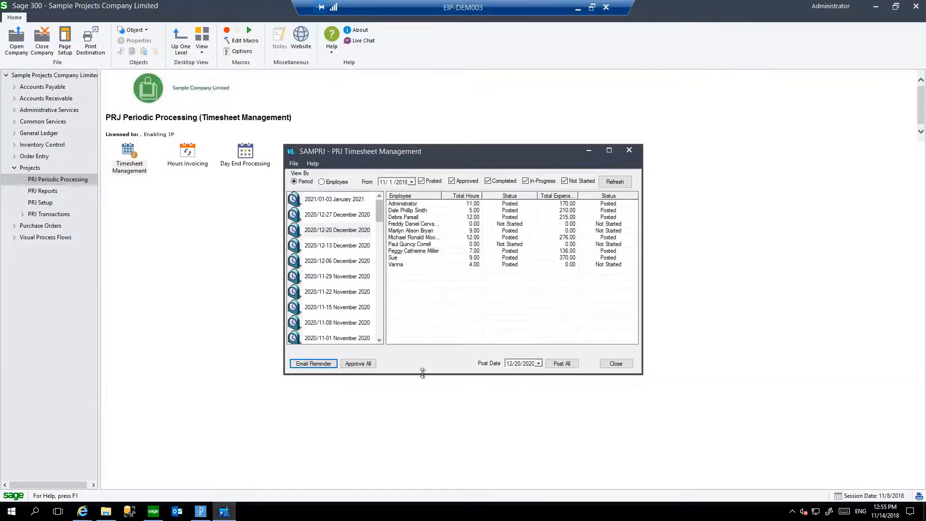
Close Timesheet Management and open the Accounts Payable Invoice Batch List.
{"action": "left_click", "coordinate": [622, 362]}
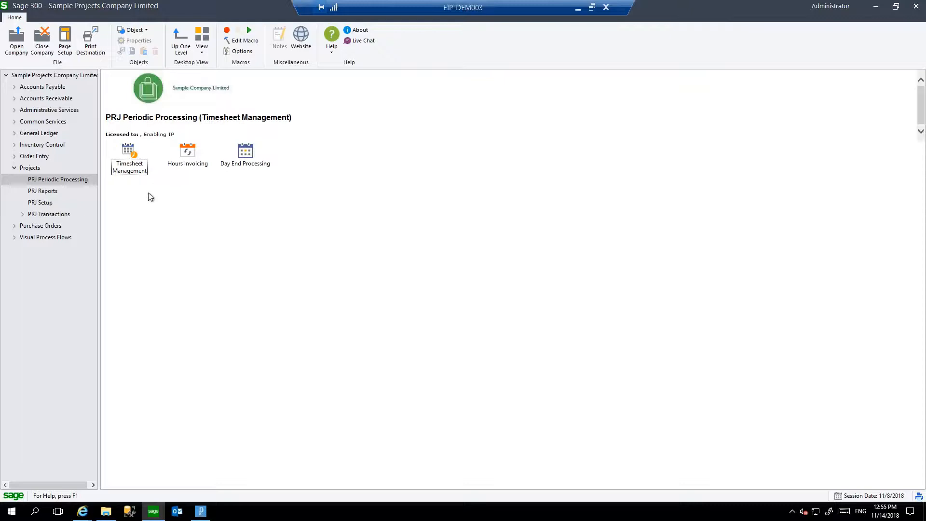
{"action": "left_click", "coordinate": [43, 87]}
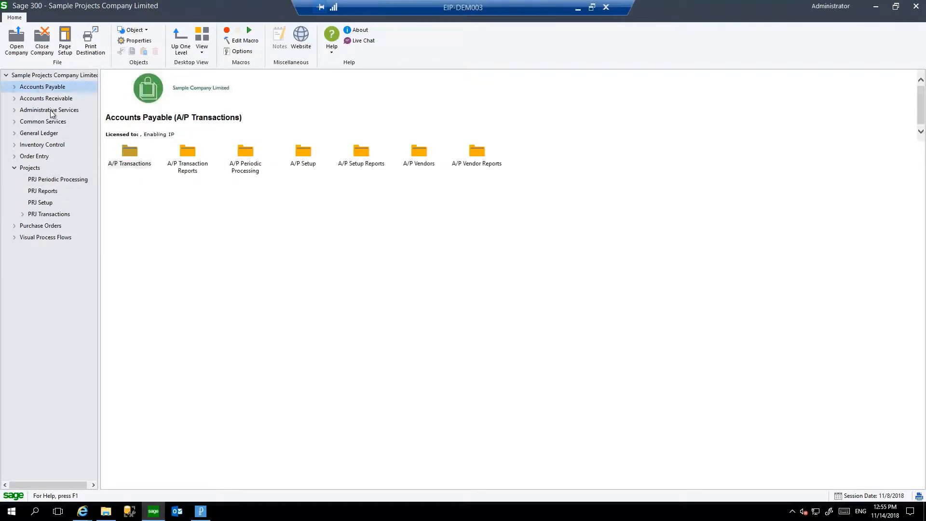
{"action": "double_click", "coordinate": [128, 153]}
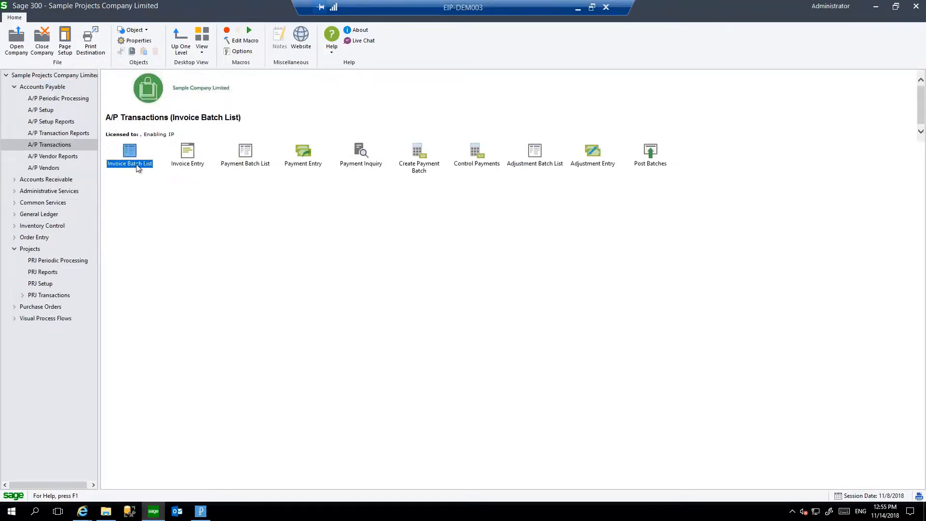
{"action": "double_click", "coordinate": [152, 166]}
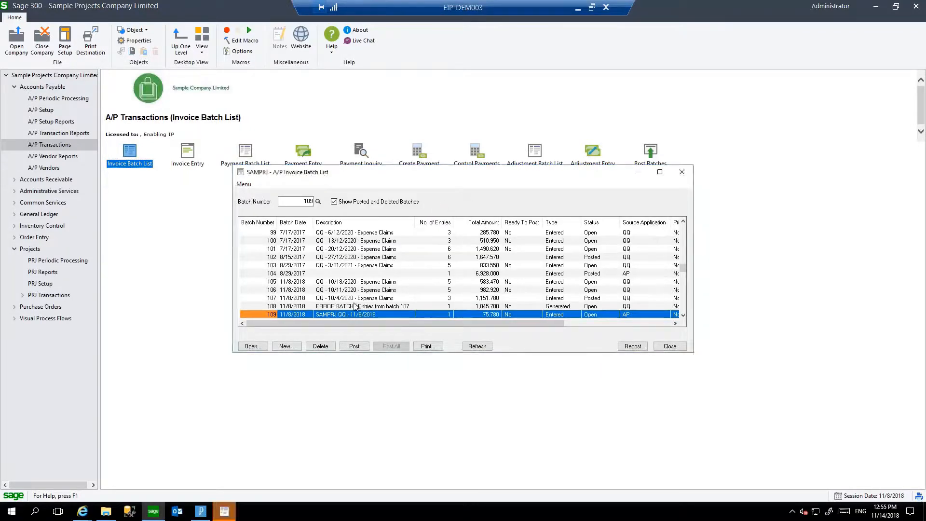
Open the batch "QQ - 10/11/2020 - Expense Claims" to view its invoice entry details.
{"action": "left_click", "coordinate": [365, 290]}
{"action": "left_click", "coordinate": [365, 280]}
{"action": "left_click", "coordinate": [366, 291]}
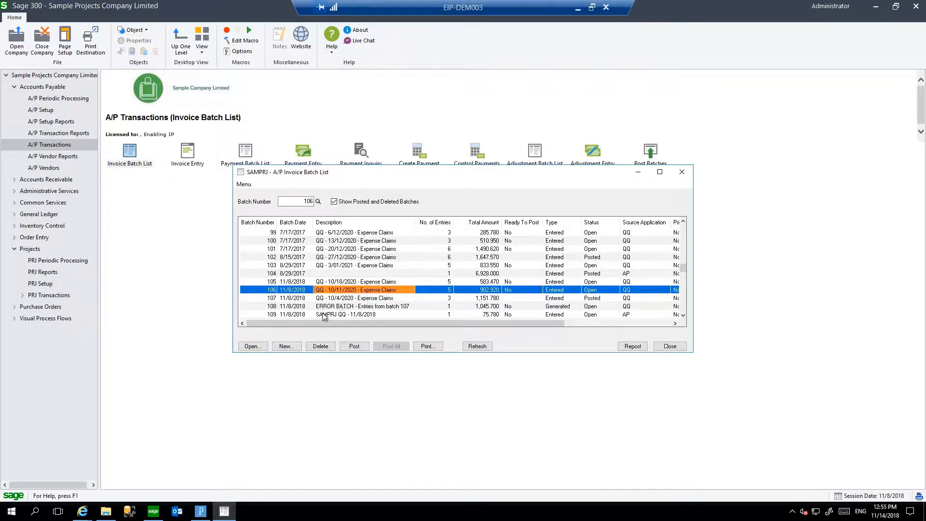
{"action": "left_click", "coordinate": [252, 347]}
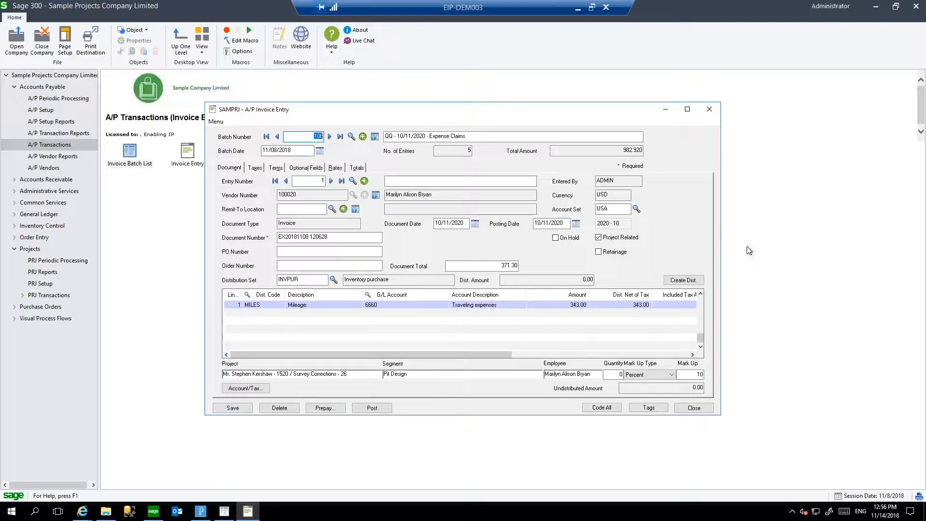
Create a new invoice batch described "Normal AP Batch" and set the entry's vendor to Chloride Systems.
{"action": "left_click", "coordinate": [362, 136]}
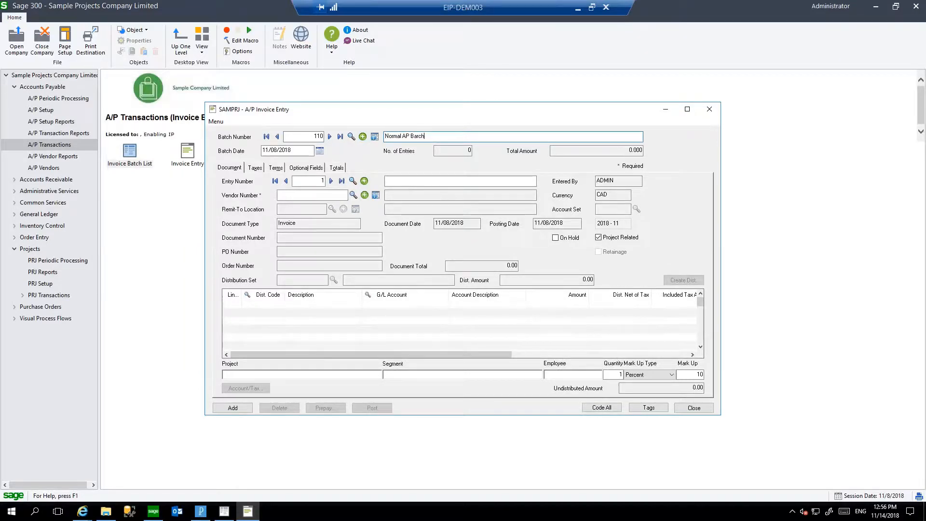
{"action": "key", "text": "BackSpace"}
{"action": "key", "text": "Tab"}
{"action": "left_click", "coordinate": [303, 195]}
{"action": "type", "text": "12"}
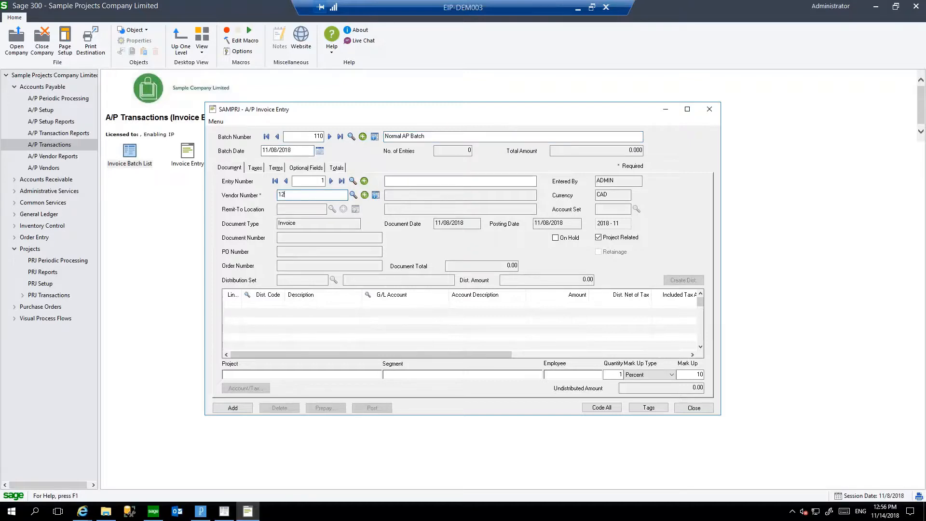
{"action": "type", "text": "00"}
{"action": "key", "text": "Tab"}
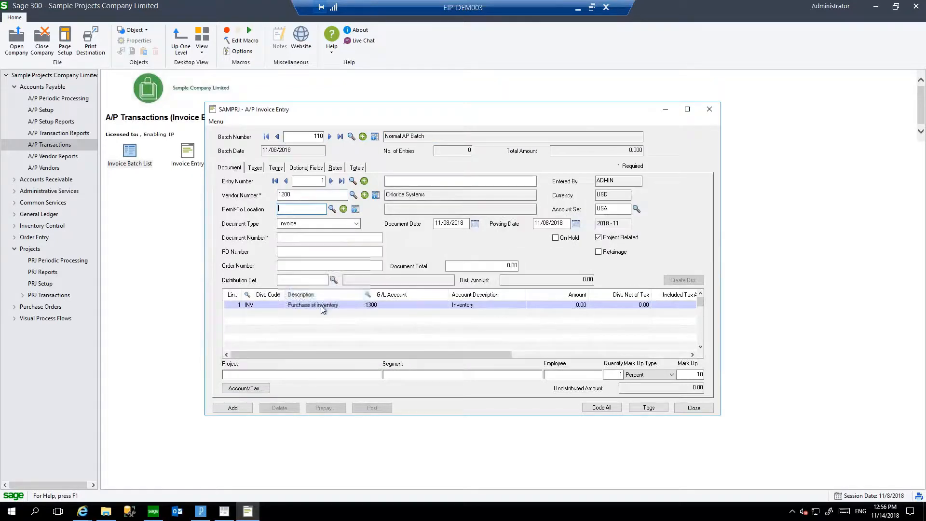
Set the amount of the first inventory purchase line to 100.
{"action": "left_click", "coordinate": [578, 304]}
{"action": "type", "text": "100"}
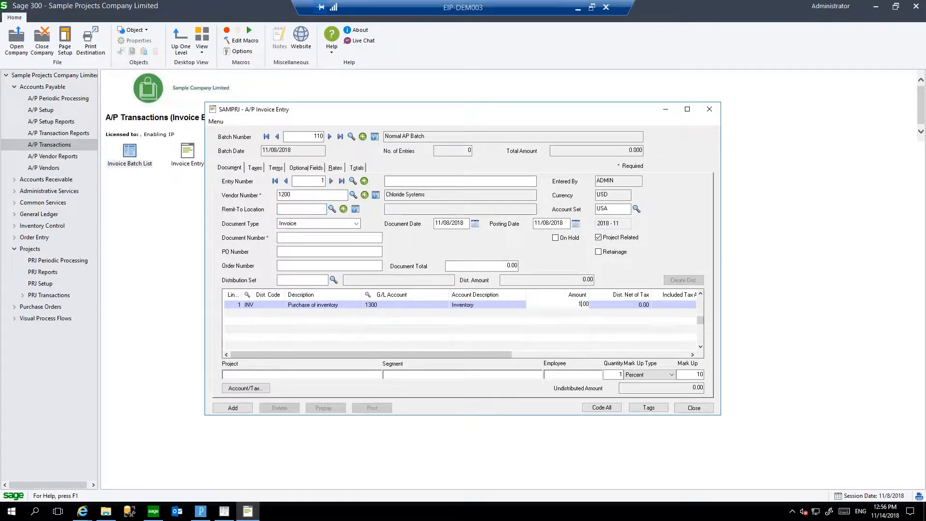
{"action": "key", "text": "Tab"}
Add a second detail line with distribution code INV and an amount of 500.
{"action": "key", "text": "Tab"}
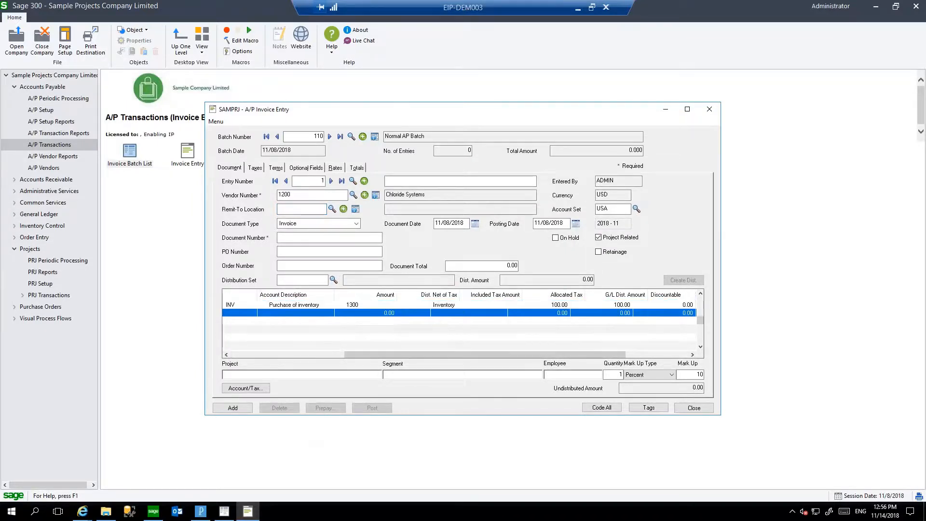
{"action": "type", "text": "INV"}
{"action": "key", "text": "Tab"}
{"action": "key", "text": "Tab"}
{"action": "key", "text": "Tab"}
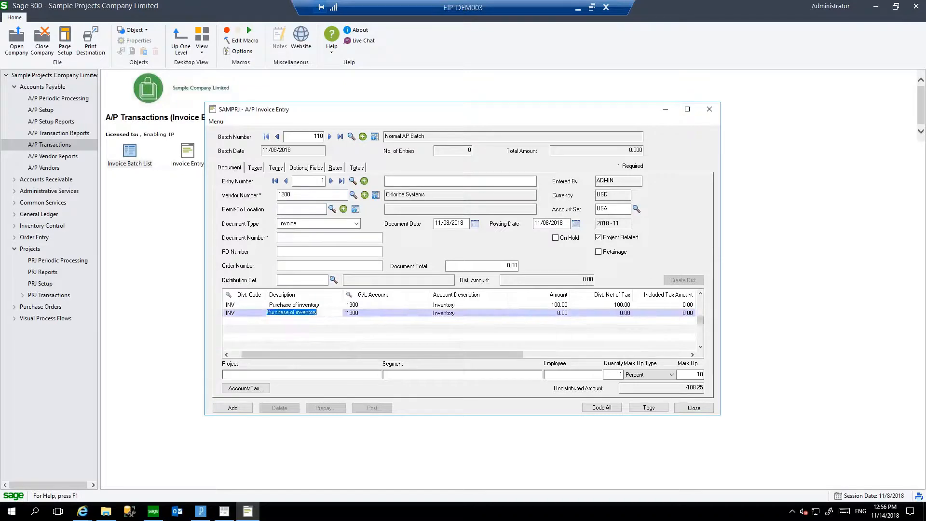
{"action": "type", "text": "50"}
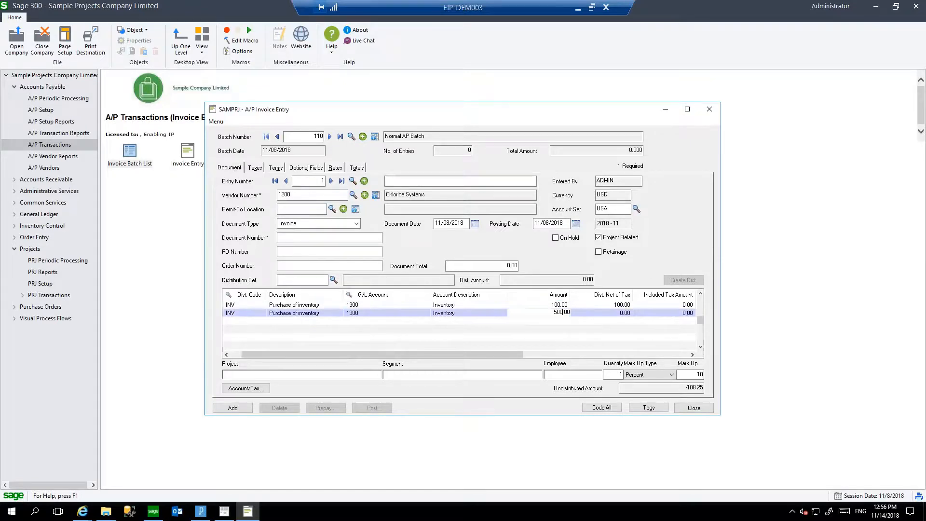
{"action": "type", "text": "0"}
{"action": "key", "text": "Tab"}
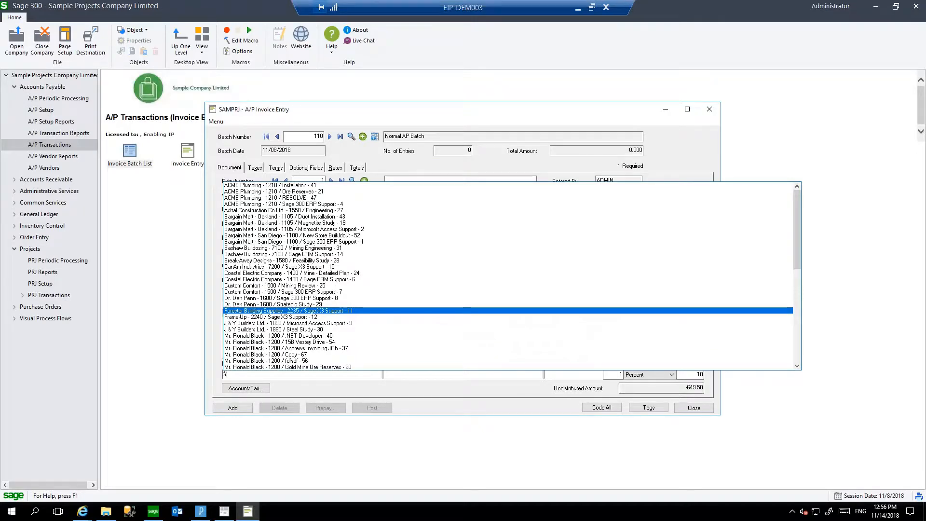
{"action": "type", "text": "%vest"}
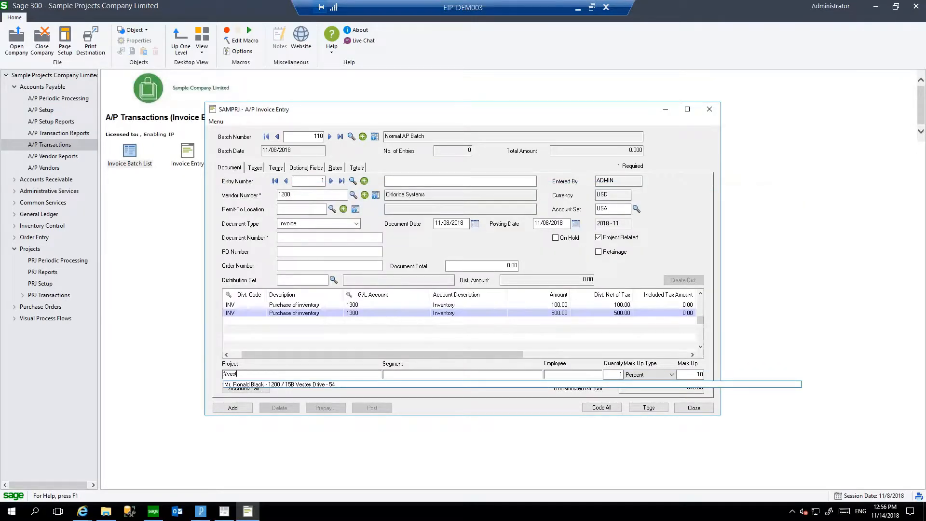
{"action": "key", "text": "Tab"}
{"action": "type", "text": "%"}
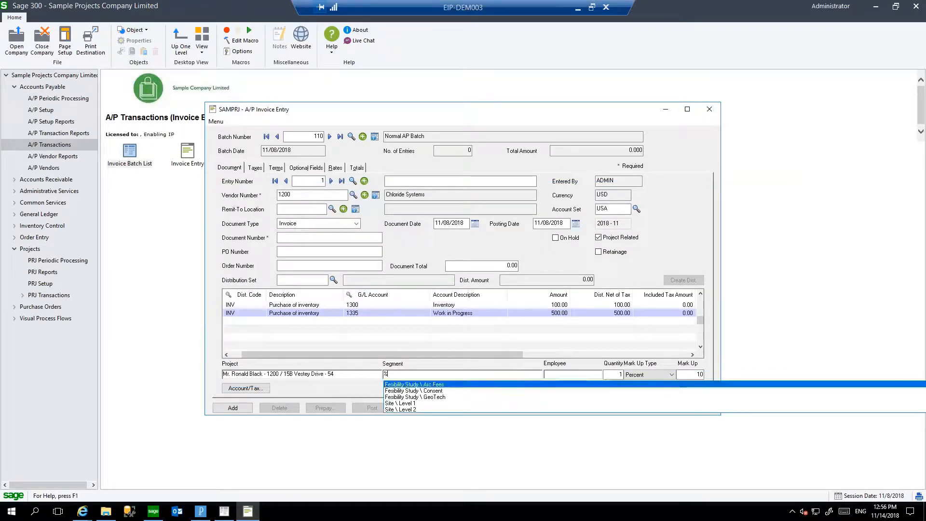
{"action": "key", "text": "Tab"}
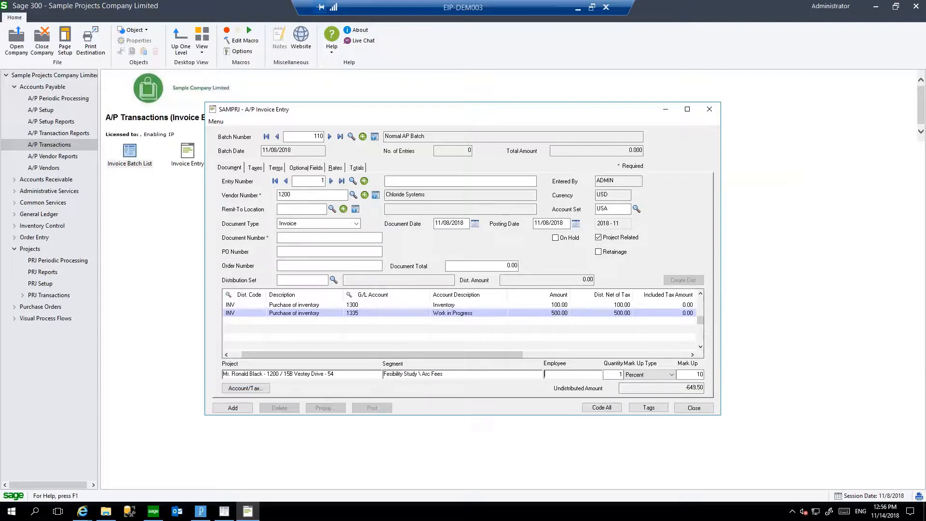
{"action": "type", "text": "%"}
{"action": "key", "text": "Down"}
{"action": "key", "text": "Down"}
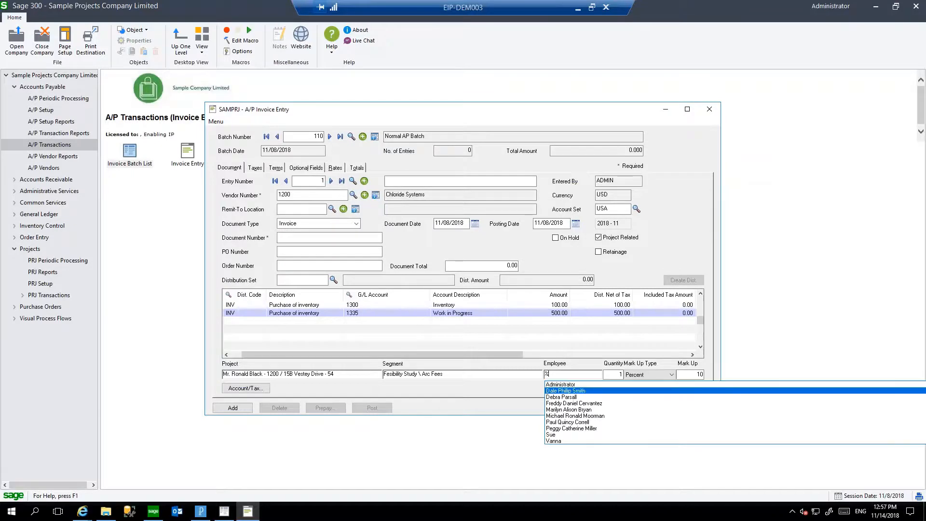
{"action": "key", "text": "Tab"}
{"action": "type", "text": "2"}
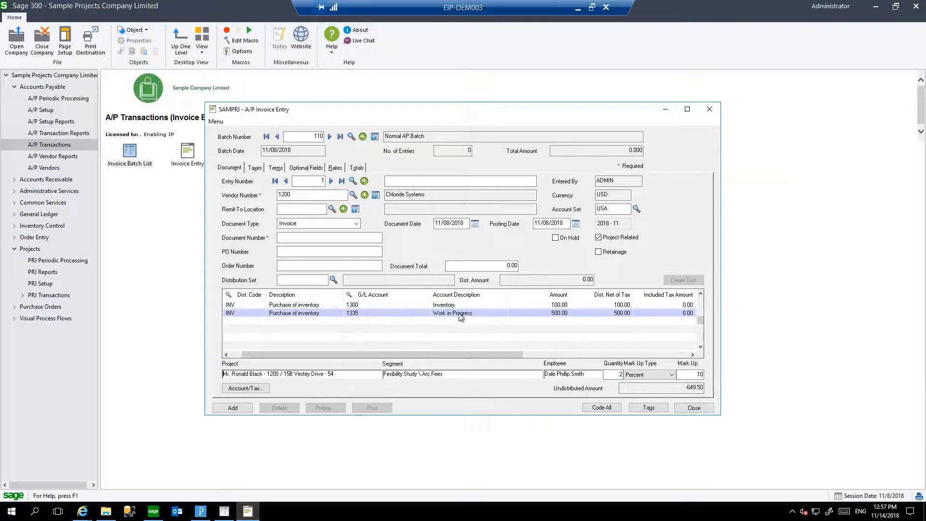
Add a third detail line with distribution code INV and an amount of 250.
{"action": "key", "text": "Insert"}
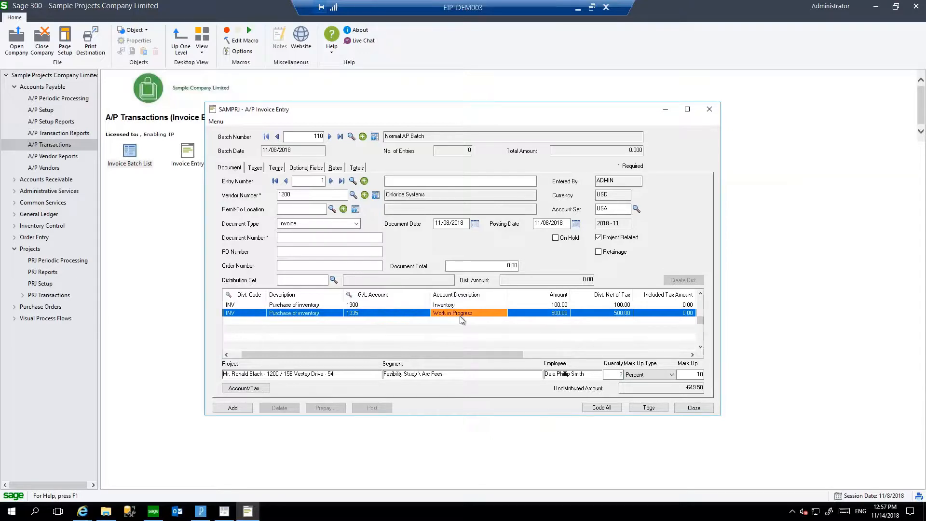
{"action": "type", "text": "INV"}
{"action": "key", "text": "Tab"}
{"action": "key", "text": "Tab"}
{"action": "key", "text": "Tab"}
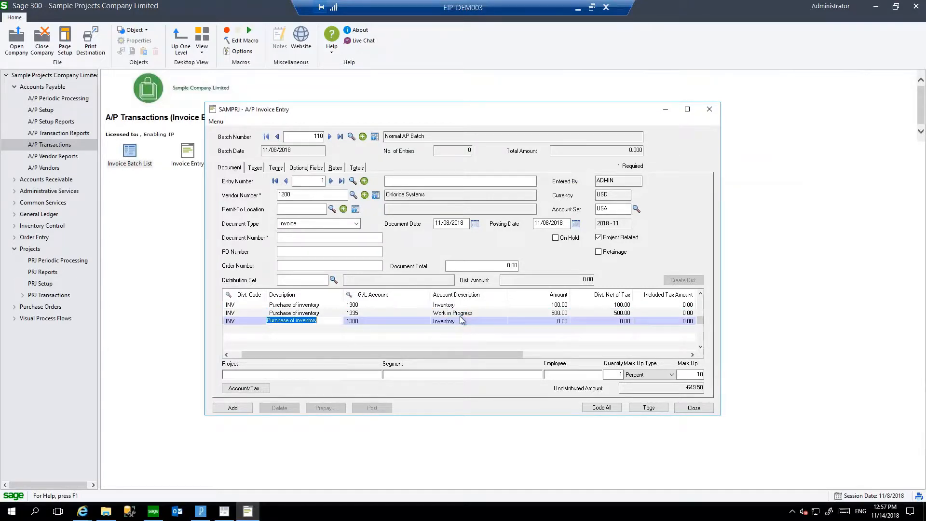
{"action": "type", "text": "250"}
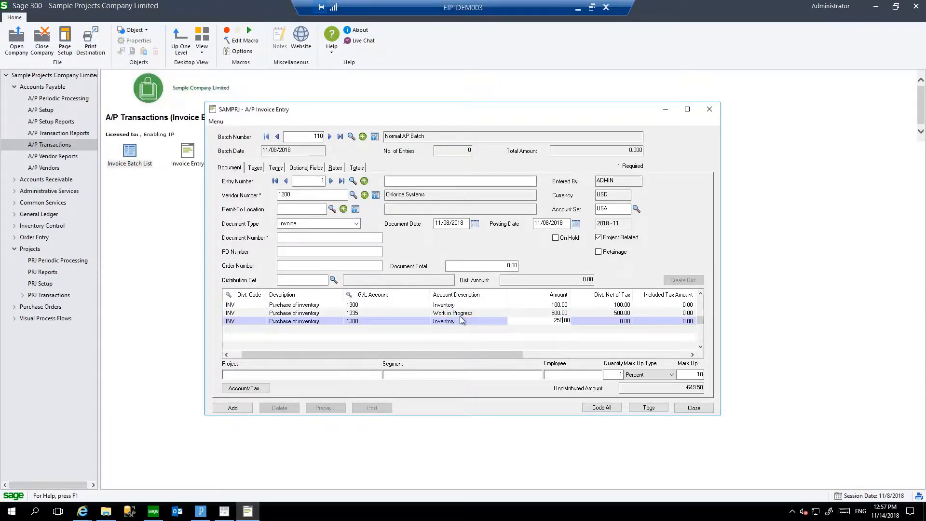
{"action": "key", "text": "Tab"}
Add a fourth detail line with distribution code INV and an amount of 300.
{"action": "key", "text": "Tab"}
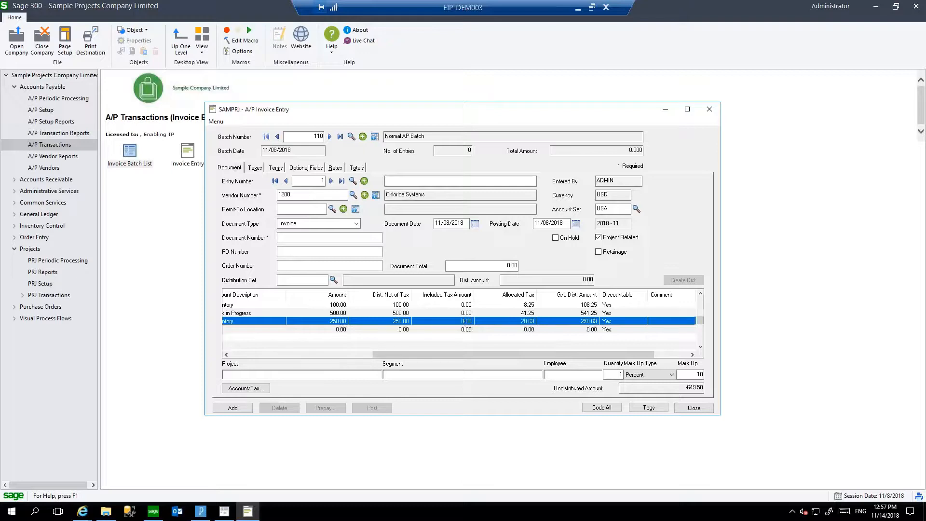
{"action": "type", "text": "INV"}
{"action": "key", "text": "Tab"}
{"action": "key", "text": "Tab"}
{"action": "key", "text": "Tab"}
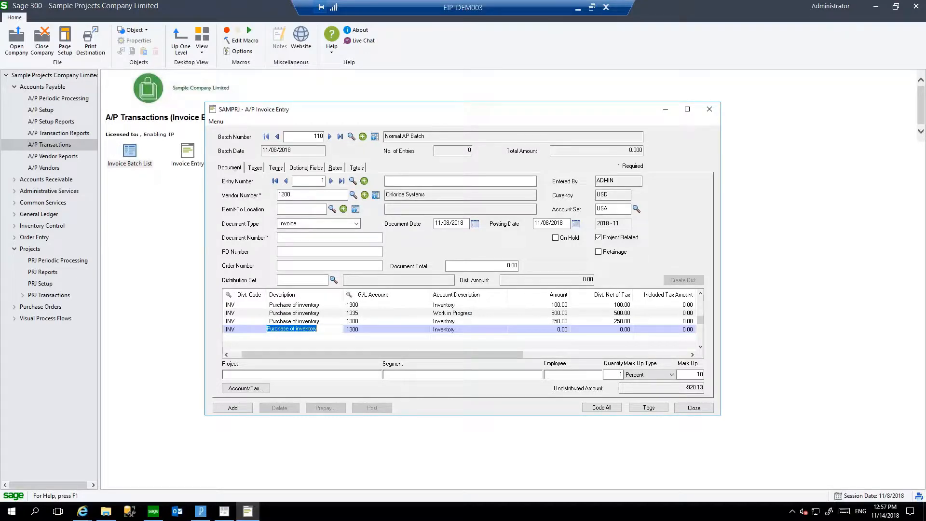
{"action": "type", "text": "300"}
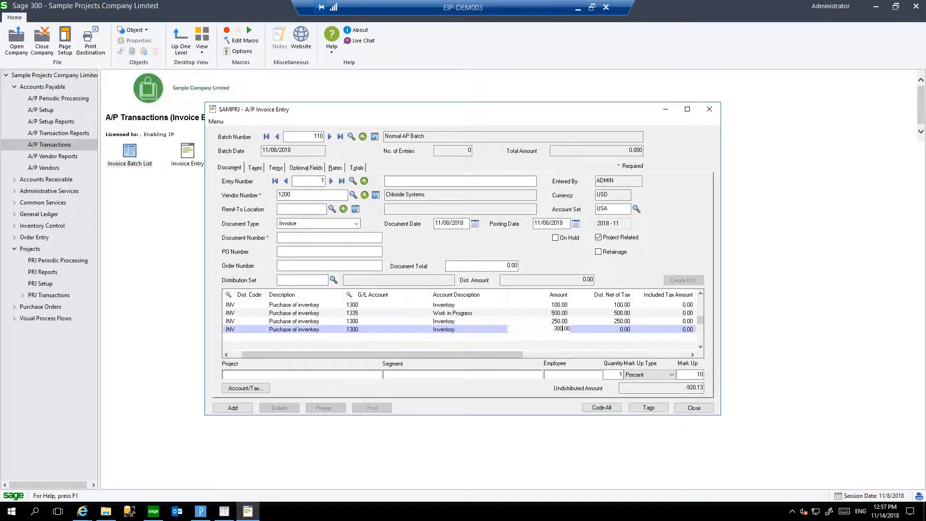
{"action": "key", "text": "Tab"}
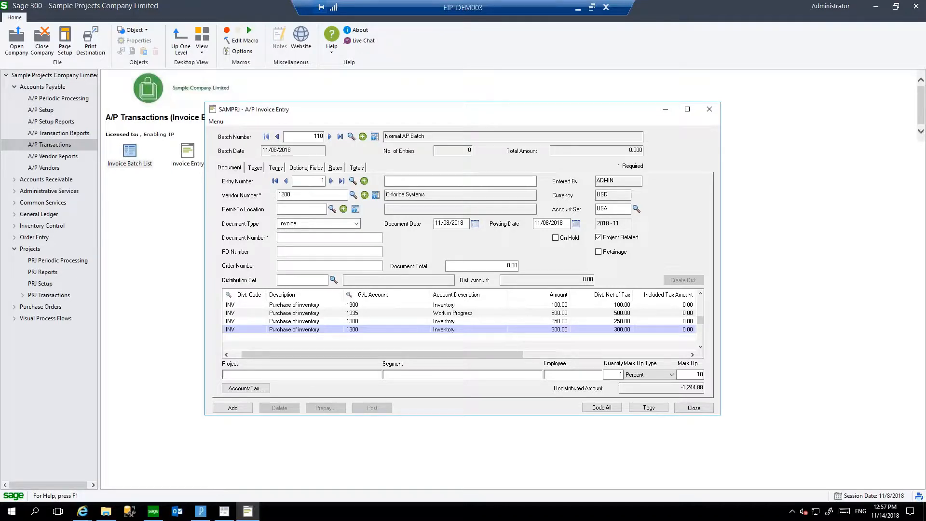
Assign the 300.00 line to the invoicing job project numbered 37, leaving its segment blank.
{"action": "type", "text": "%"}
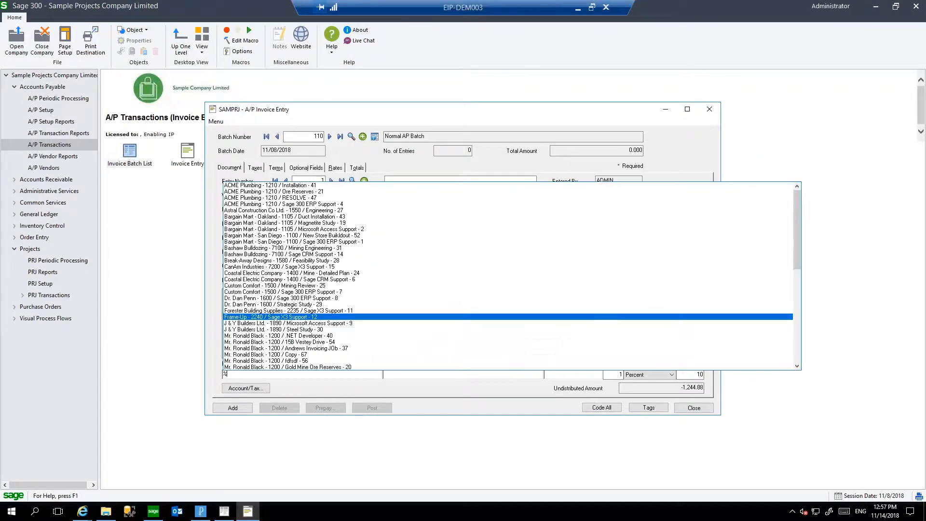
{"action": "key", "text": "Down"}
{"action": "key", "text": "Down"}
{"action": "key", "text": "Down"}
{"action": "key", "text": "Down"}
{"action": "key", "text": "Down"}
{"action": "key", "text": "Tab"}
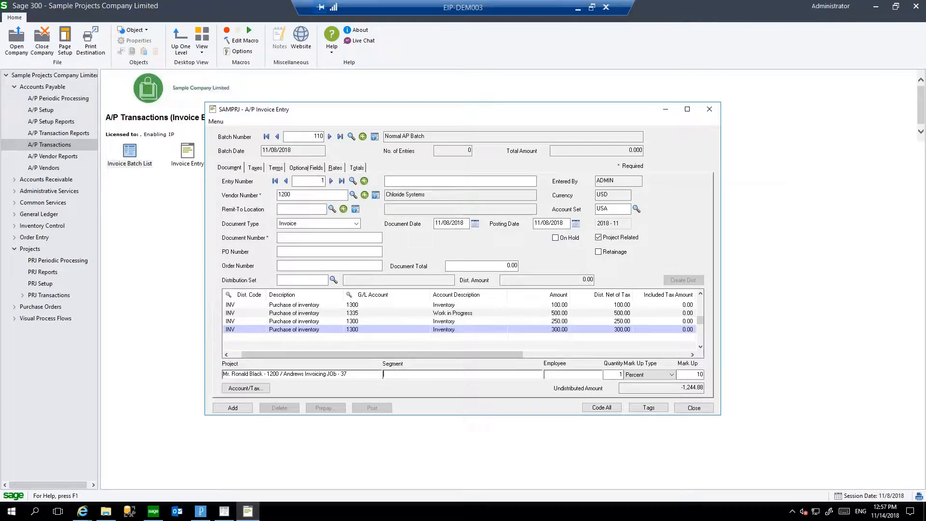
Review the project coding of the invoice's detail lines from the 100.00 line through the 300.00 line.
{"action": "left_click", "coordinate": [539, 329]}
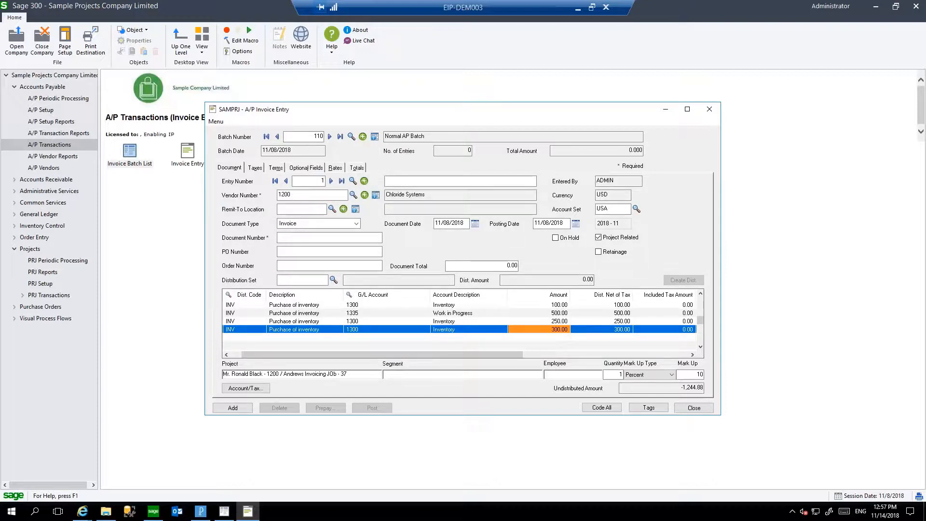
{"action": "key", "text": "Up"}
{"action": "key", "text": "Up"}
{"action": "key", "text": "Up"}
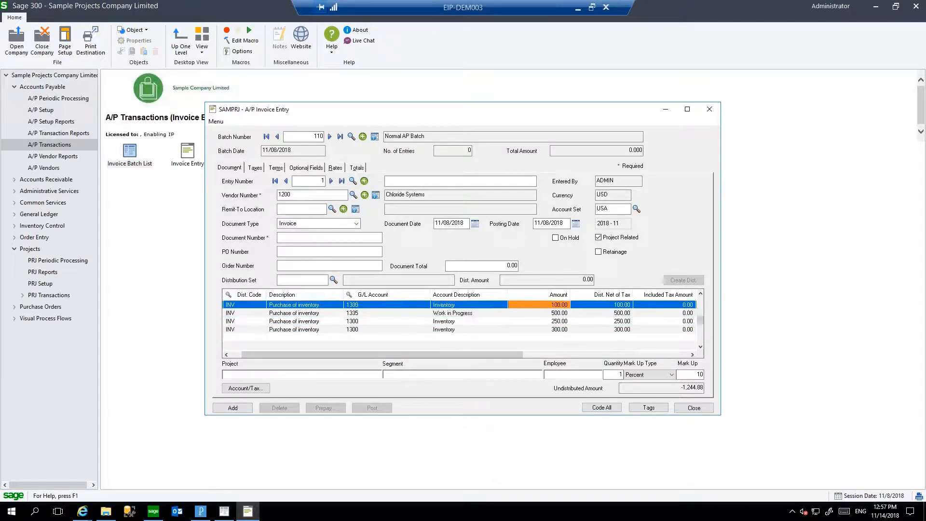
{"action": "key", "text": "Down"}
{"action": "key", "text": "Down"}
{"action": "key", "text": "Down"}
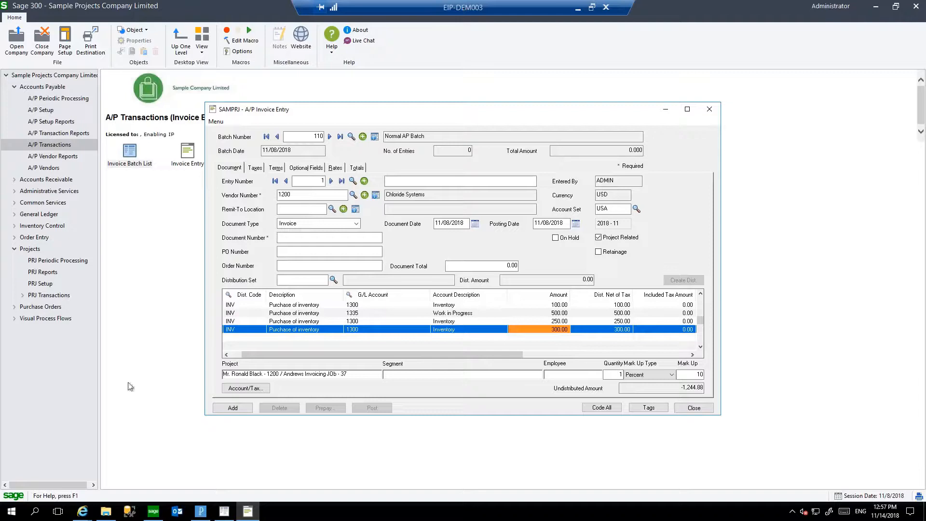
Close the A/P invoice entry without adding it to the batch.
{"action": "left_click", "coordinate": [693, 408]}
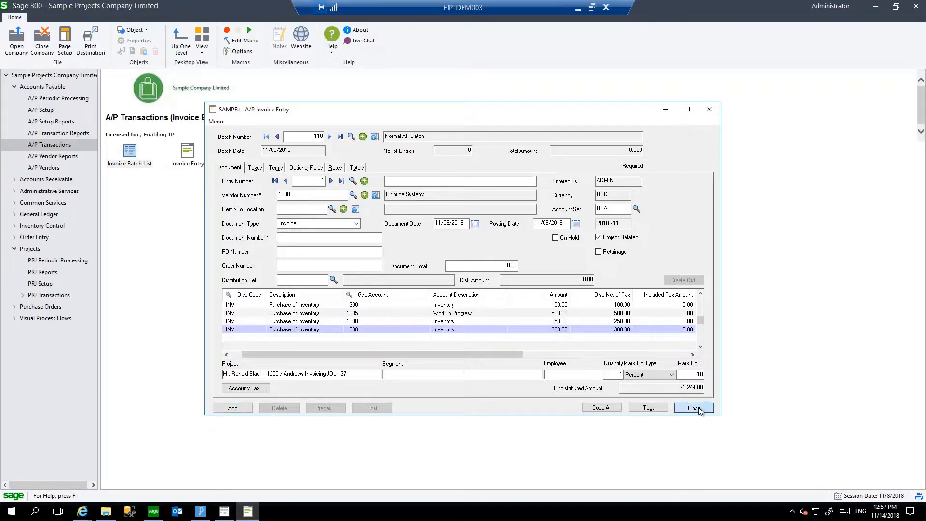
{"action": "left_click", "coordinate": [698, 409]}
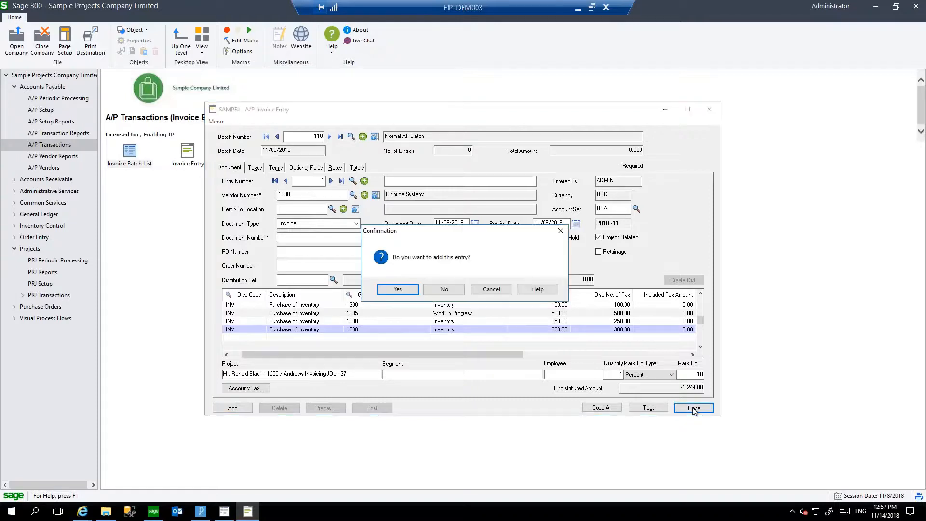
{"action": "left_click", "coordinate": [458, 293]}
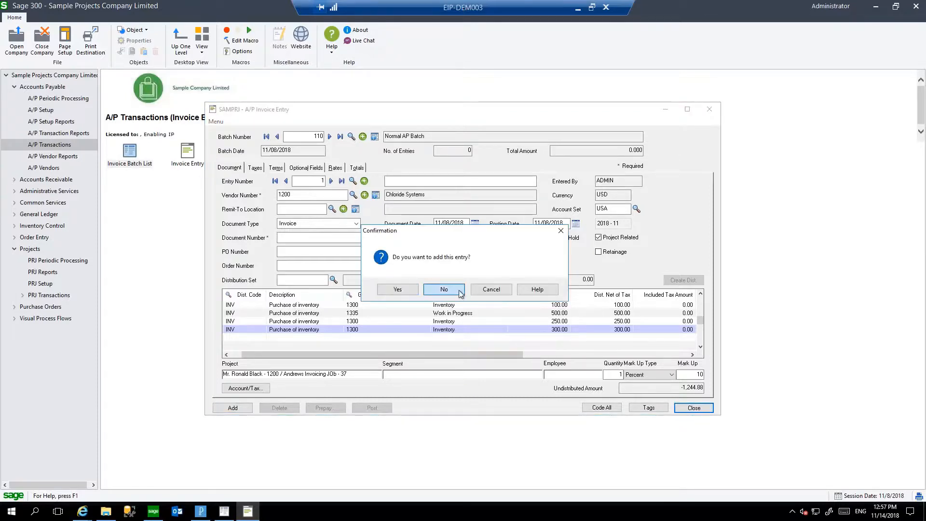
{"action": "left_click", "coordinate": [670, 344]}
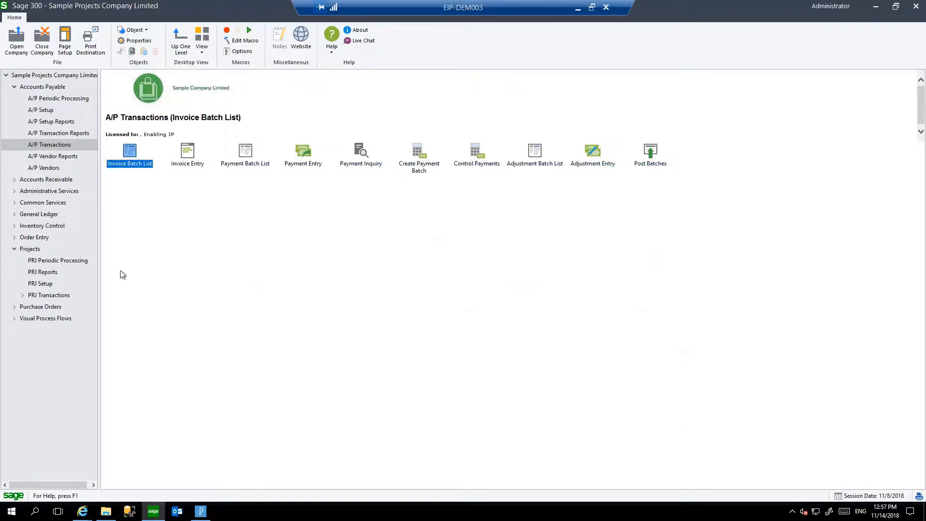
Browse the Projects module's transaction folders and examine the Accounts Payable functions, including the Payment Batch List.
{"action": "left_click", "coordinate": [38, 251]}
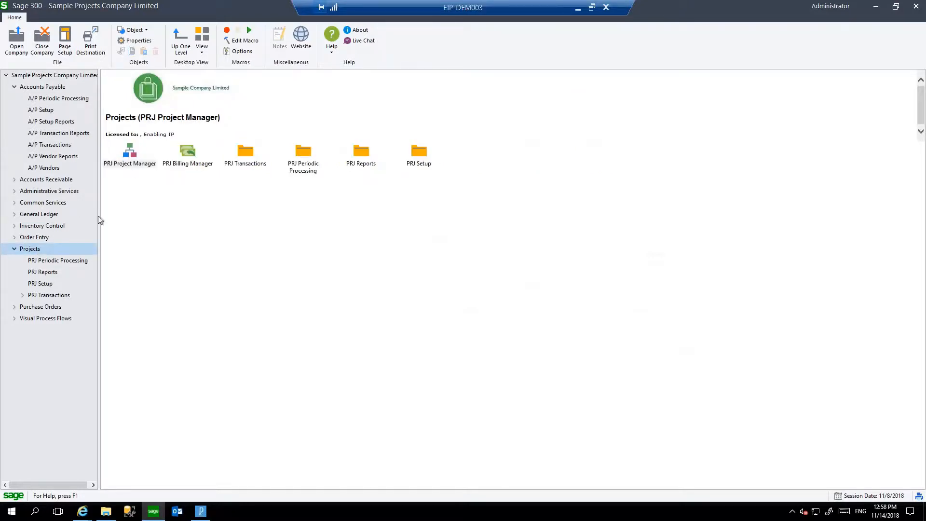
{"action": "left_click", "coordinate": [48, 296]}
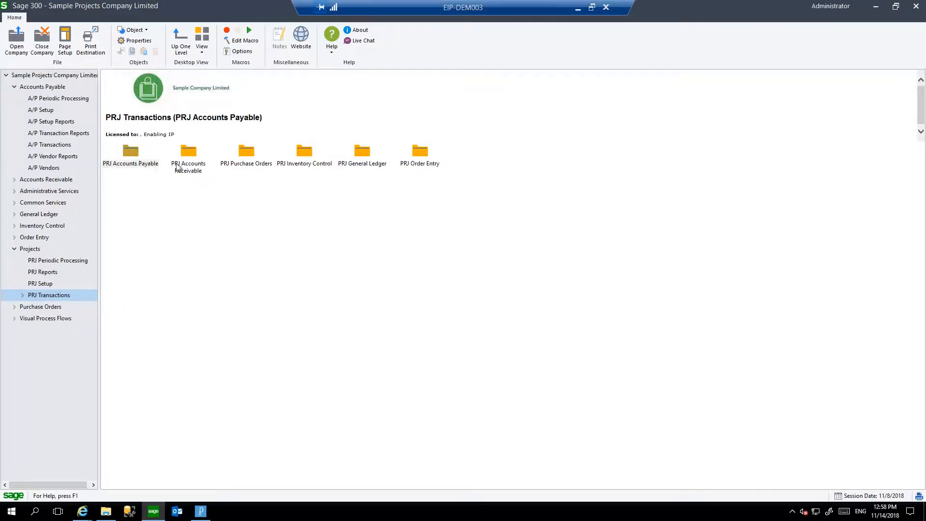
{"action": "double_click", "coordinate": [128, 163]}
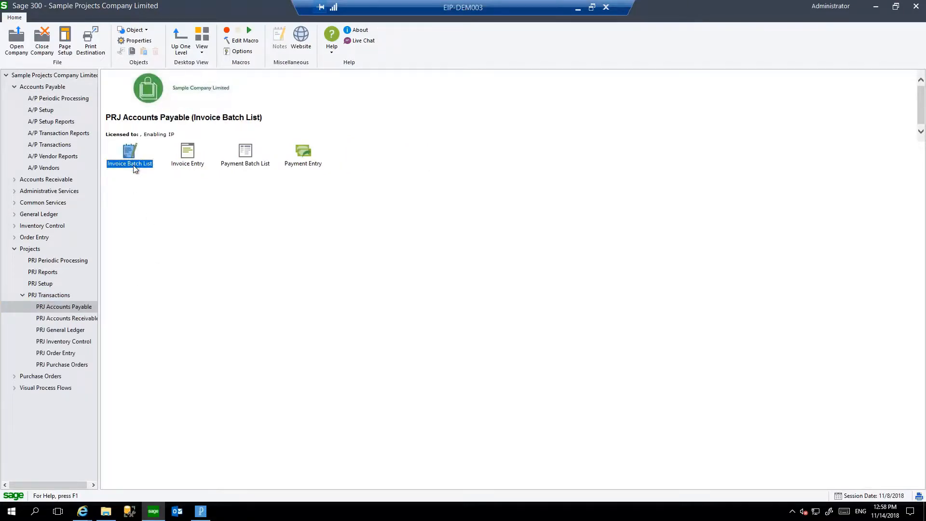
{"action": "left_click", "coordinate": [251, 165]}
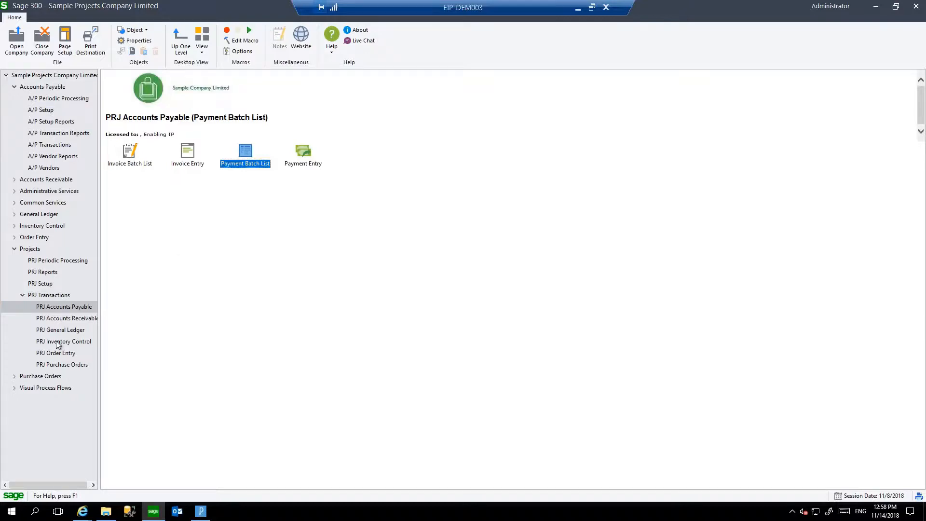
View the project coding in the Projects module's A/R Invoice Entry, close it, and select Create Recurring Charge Batch.
{"action": "left_click", "coordinate": [79, 318]}
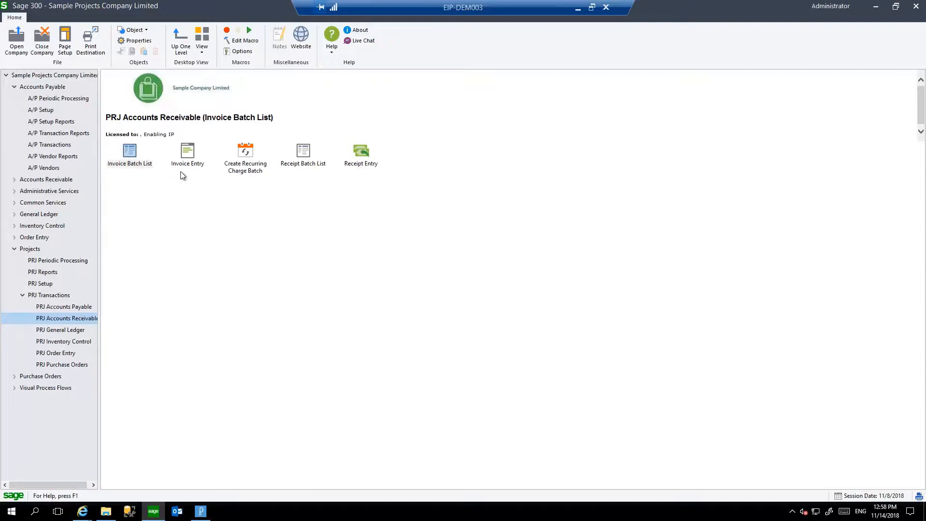
{"action": "double_click", "coordinate": [187, 156]}
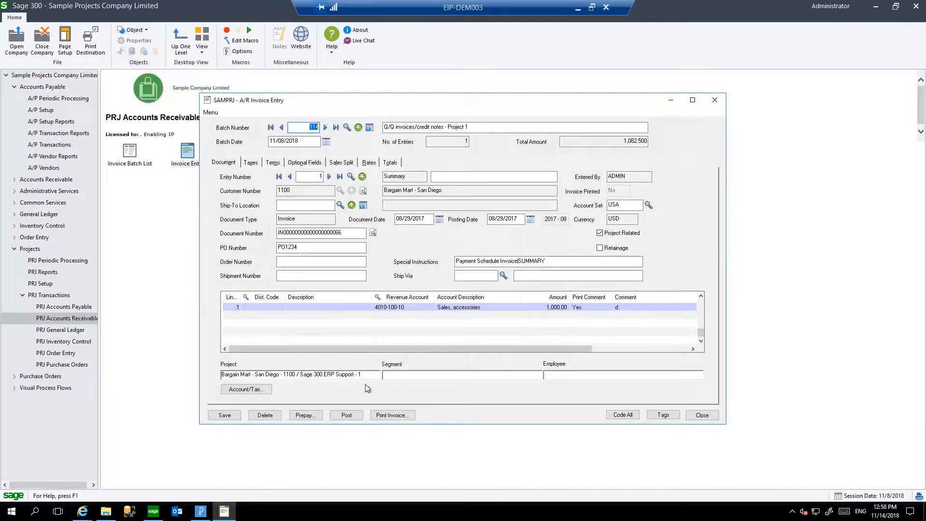
{"action": "left_click", "coordinate": [689, 415]}
{"action": "left_click", "coordinate": [244, 164]}
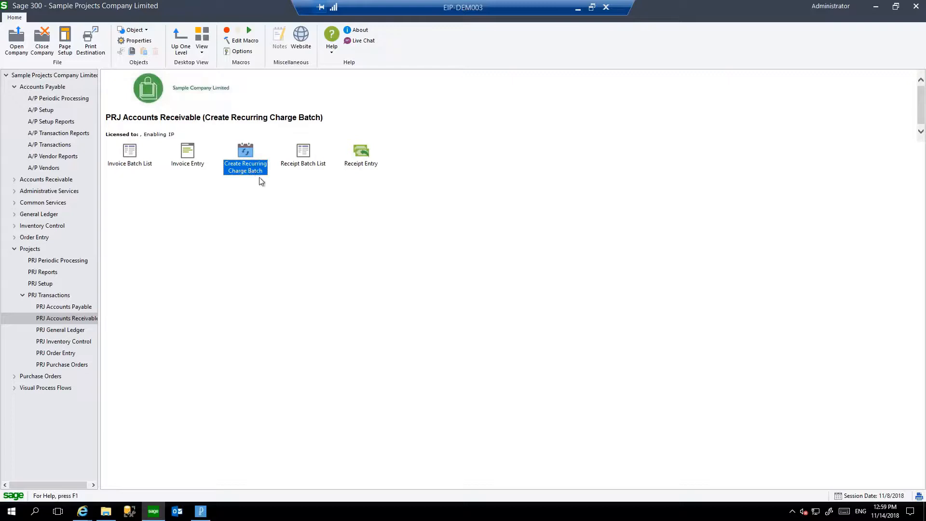
Browse the Projects module's Accounts Receivable receipt functions and its General Ledger, Inventory Control, Order Entry and Purchase Orders transaction folders.
{"action": "left_click", "coordinate": [310, 156]}
{"action": "left_click", "coordinate": [355, 159]}
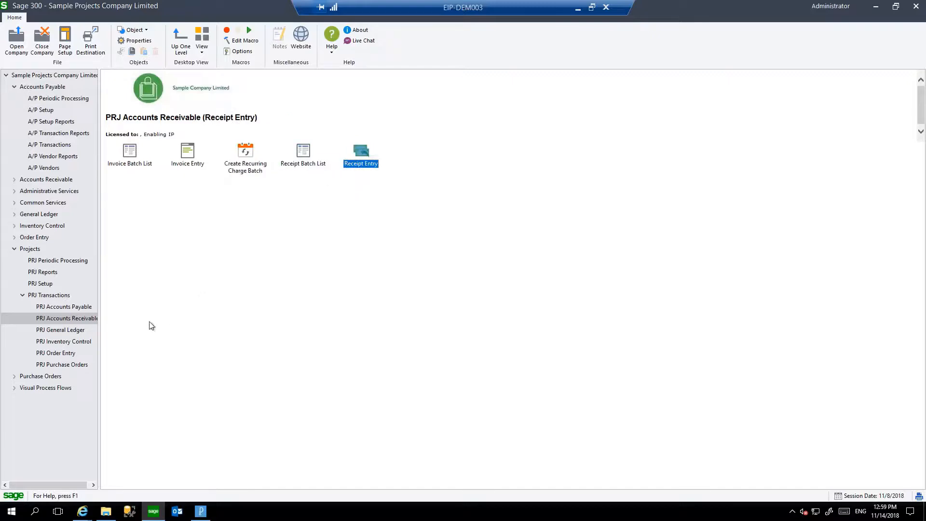
{"action": "left_click", "coordinate": [78, 332]}
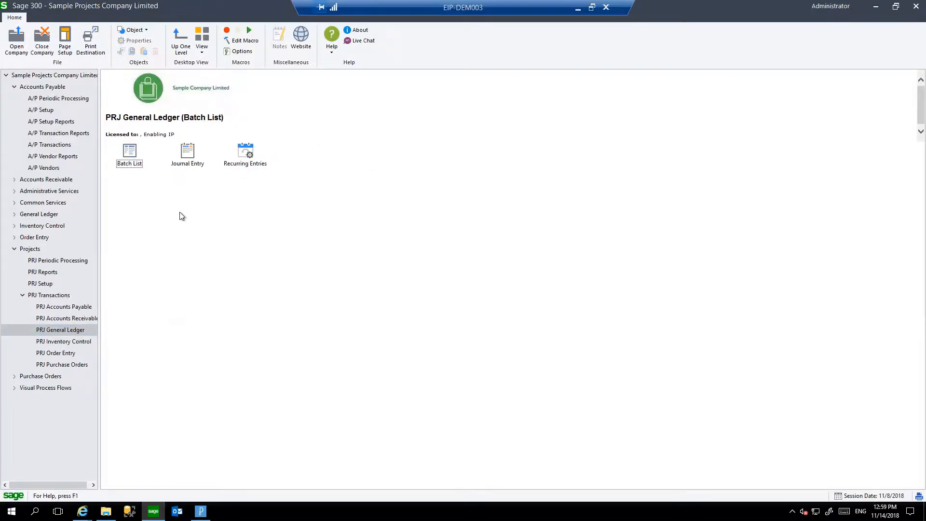
{"action": "left_click", "coordinate": [83, 342]}
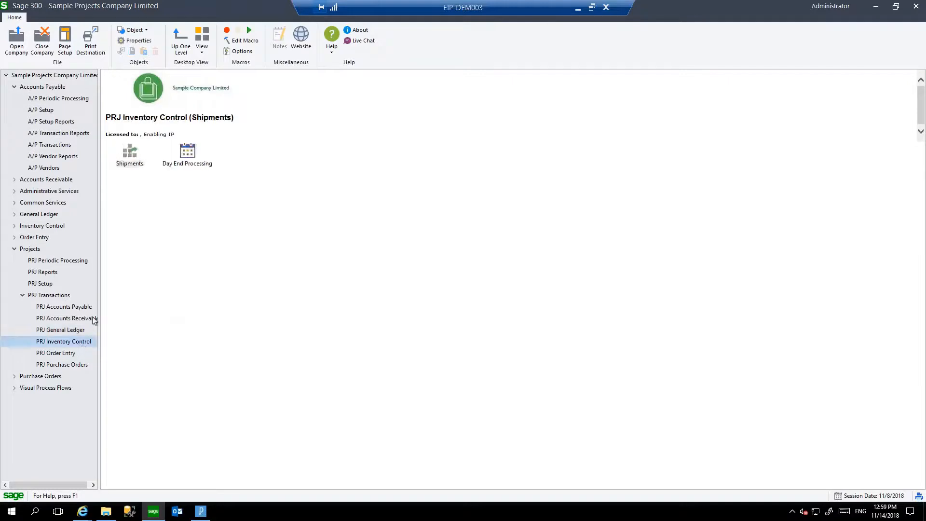
{"action": "left_click", "coordinate": [69, 356]}
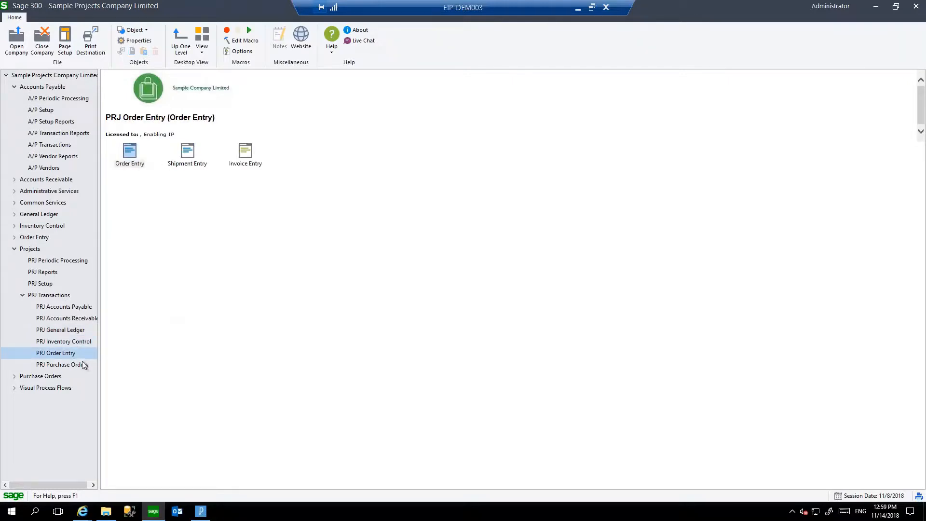
{"action": "left_click", "coordinate": [82, 367]}
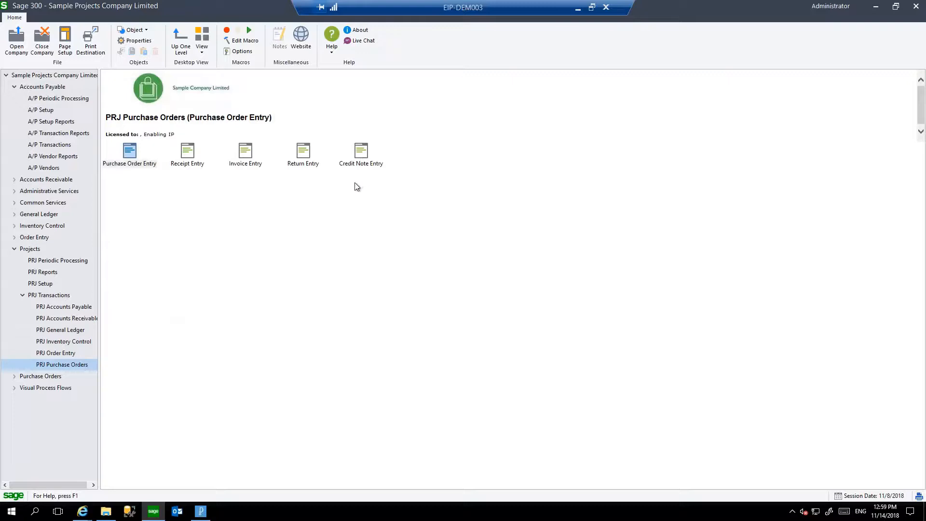
View the project coding of the last purchase order's MISC line and of a blank new line, and close P/O Purchase Order Entry.
{"action": "double_click", "coordinate": [136, 161]}
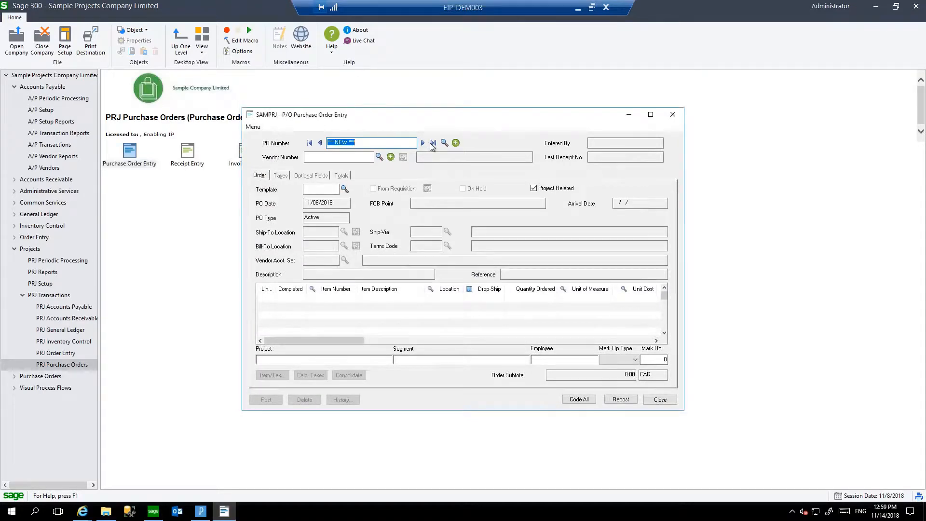
{"action": "left_click", "coordinate": [432, 144]}
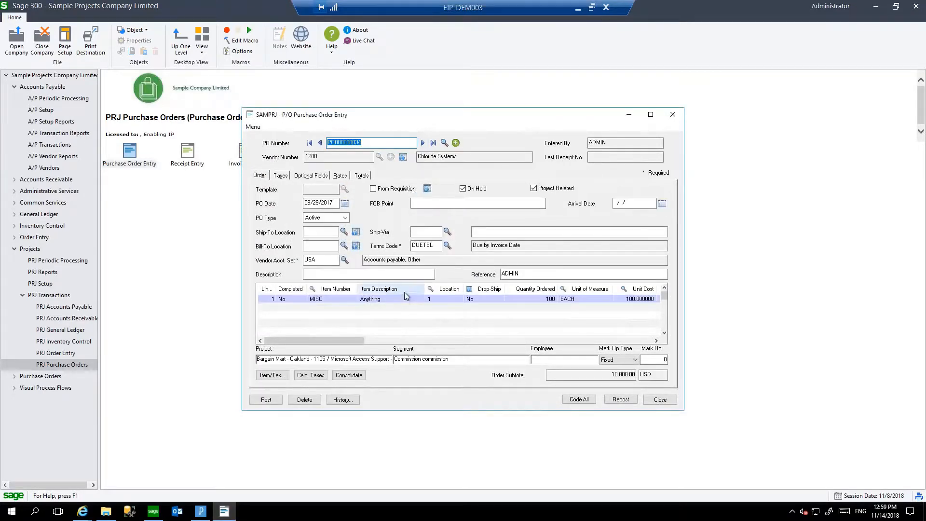
{"action": "left_click", "coordinate": [404, 299]}
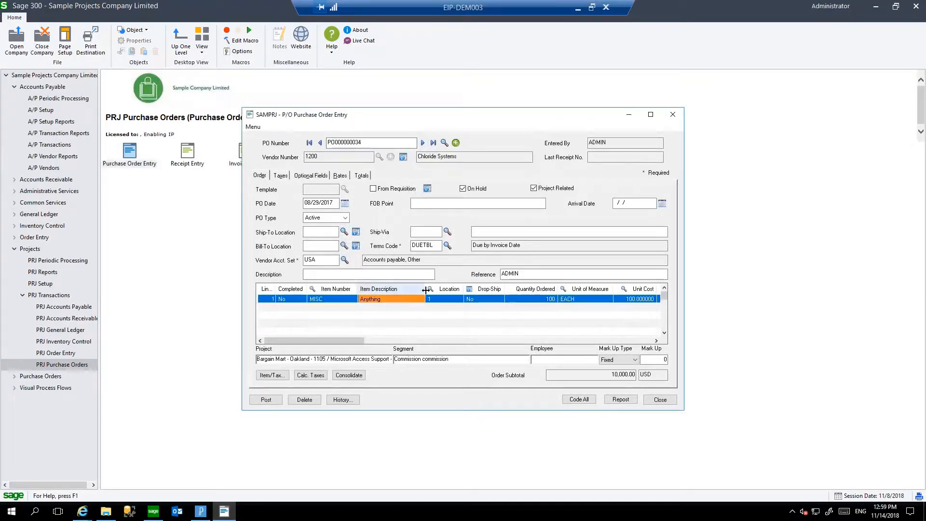
{"action": "key", "text": "Insert"}
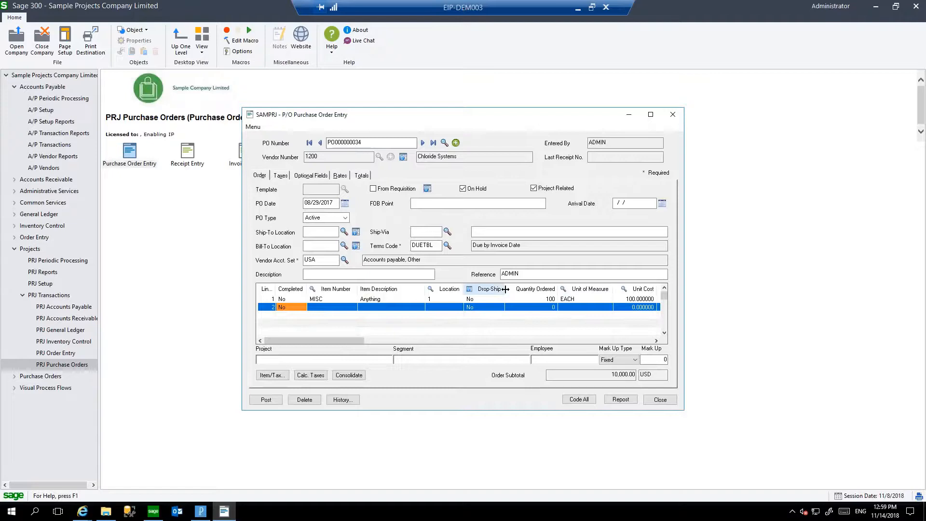
{"action": "key", "text": "Up"}
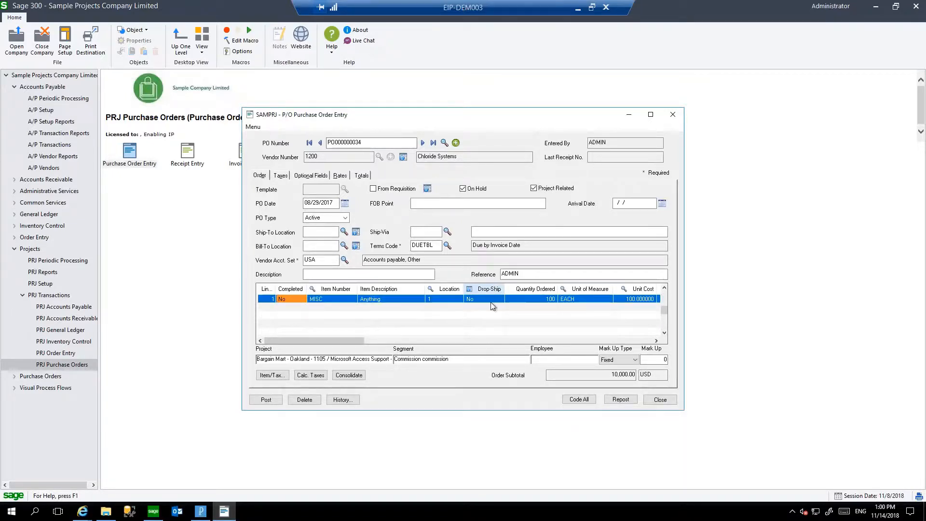
{"action": "left_click", "coordinate": [667, 400]}
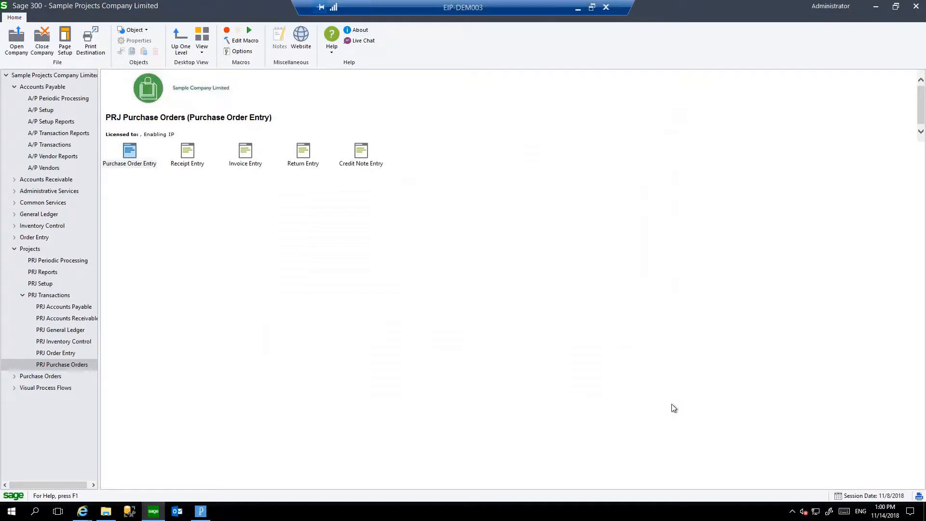
Switch to the Project Manager and open the Sage 300 ERP Support project for Bargain Mart - San Diego at its segments.
{"action": "left_click", "coordinate": [34, 240]}
{"action": "left_click", "coordinate": [33, 248]}
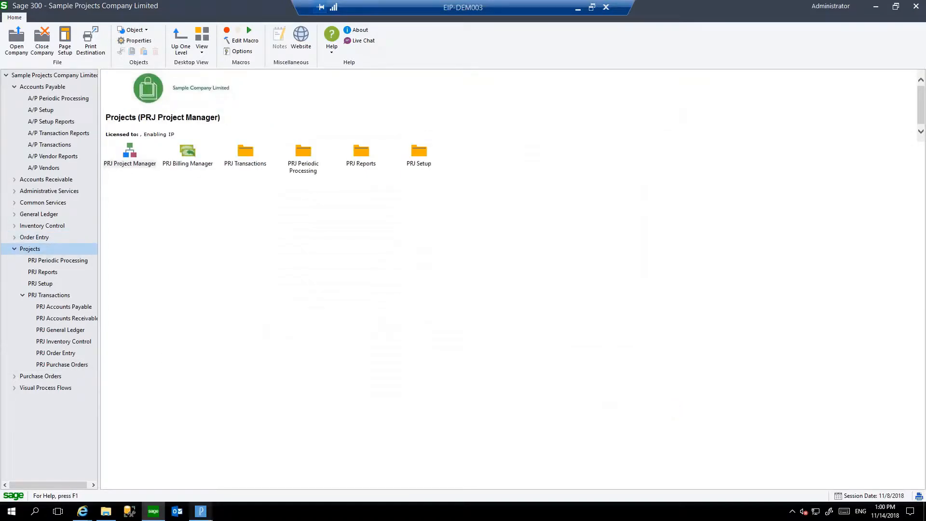
{"action": "left_click", "coordinate": [200, 510]}
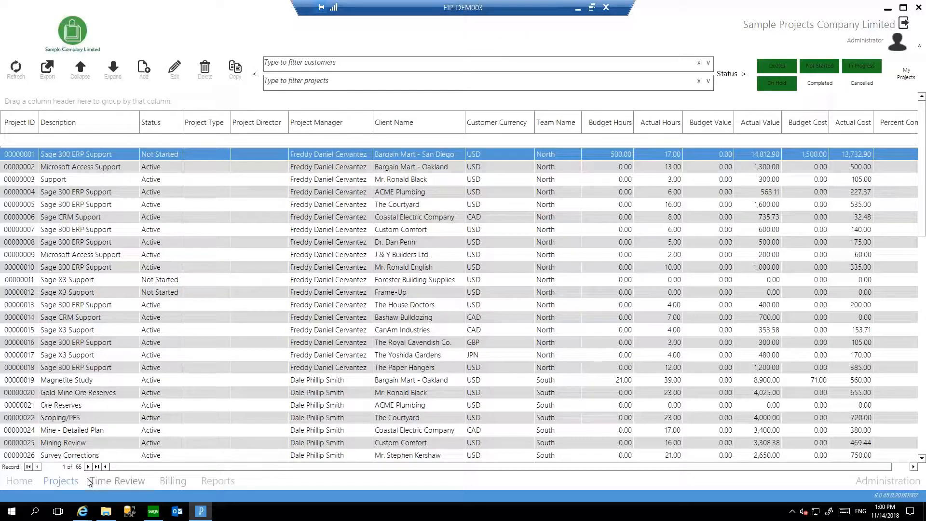
{"action": "left_click", "coordinate": [175, 78]}
{"action": "left_click", "coordinate": [72, 482]}
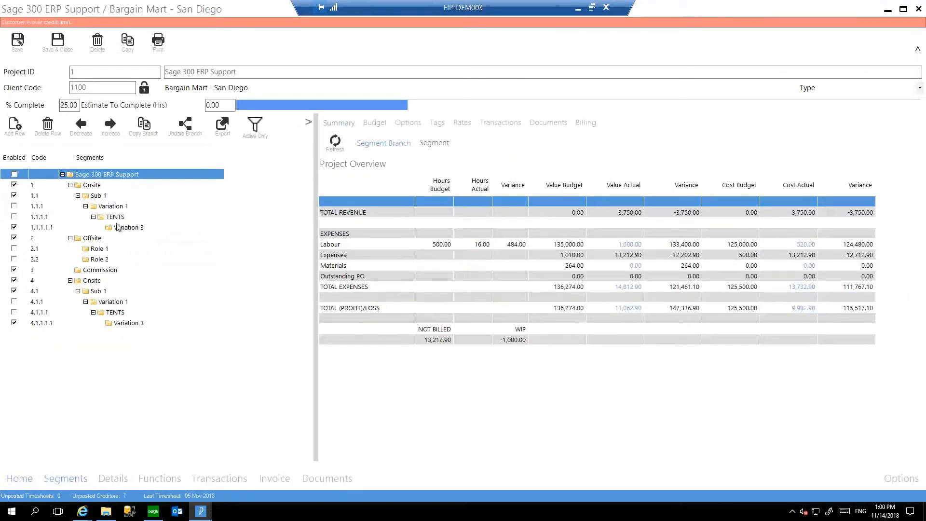
Examine the Project Overview's labour, expenses, materials, outstanding PO, total expenses, revenue, profit/loss, and not-billed and WIP rows.
{"action": "left_click", "coordinate": [358, 249]}
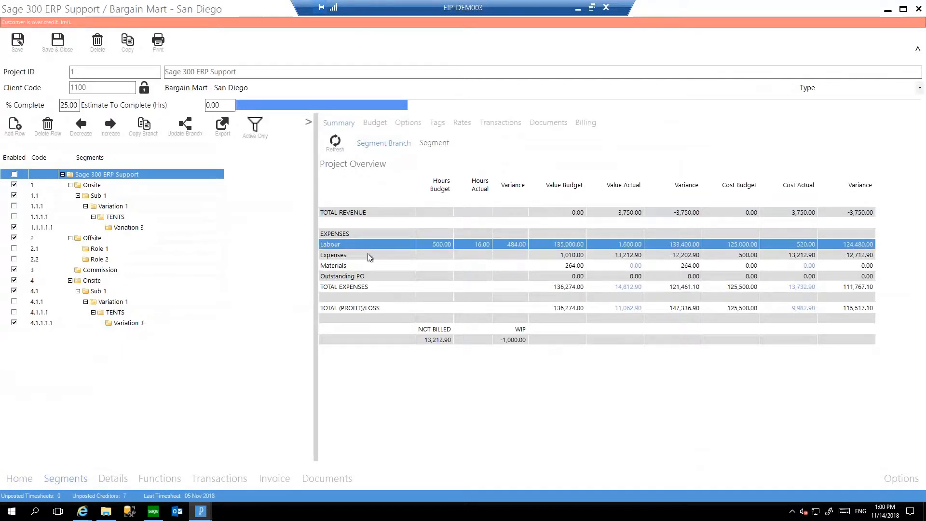
{"action": "left_click", "coordinate": [367, 255]}
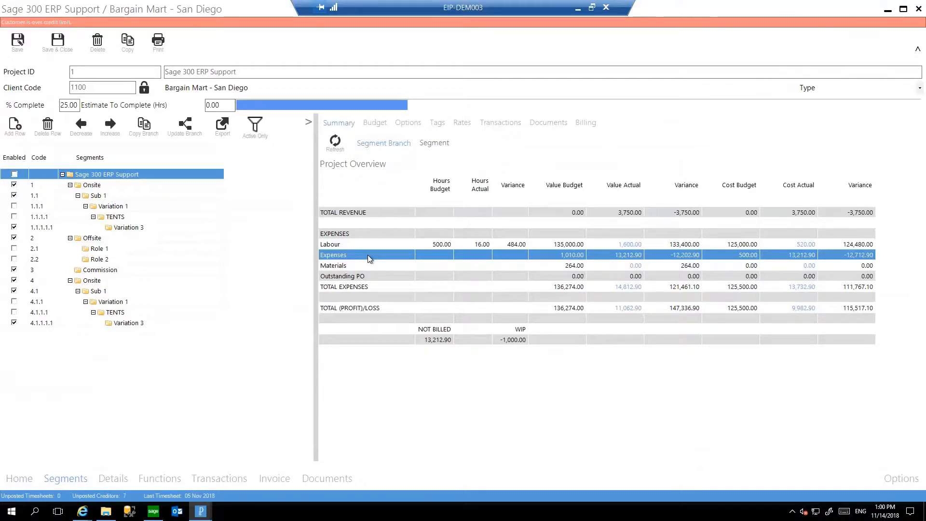
{"action": "left_click", "coordinate": [374, 266]}
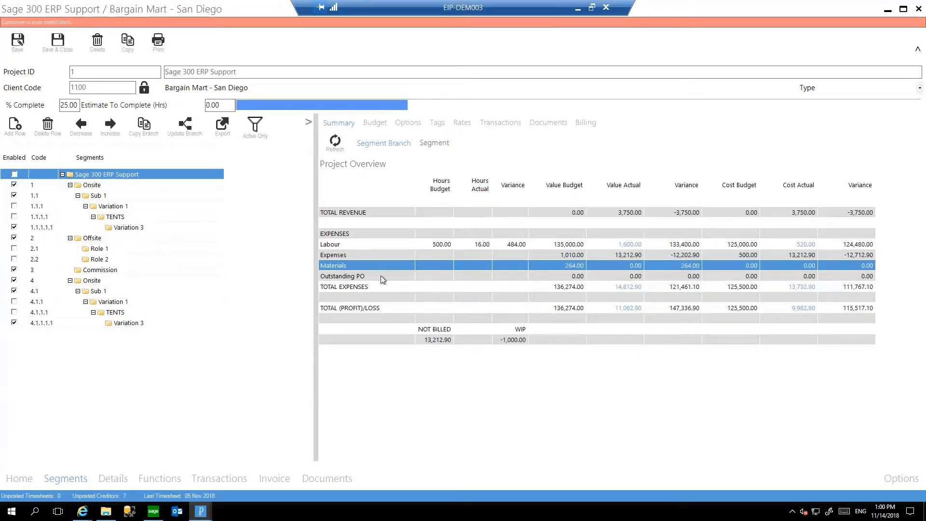
{"action": "left_click", "coordinate": [380, 278]}
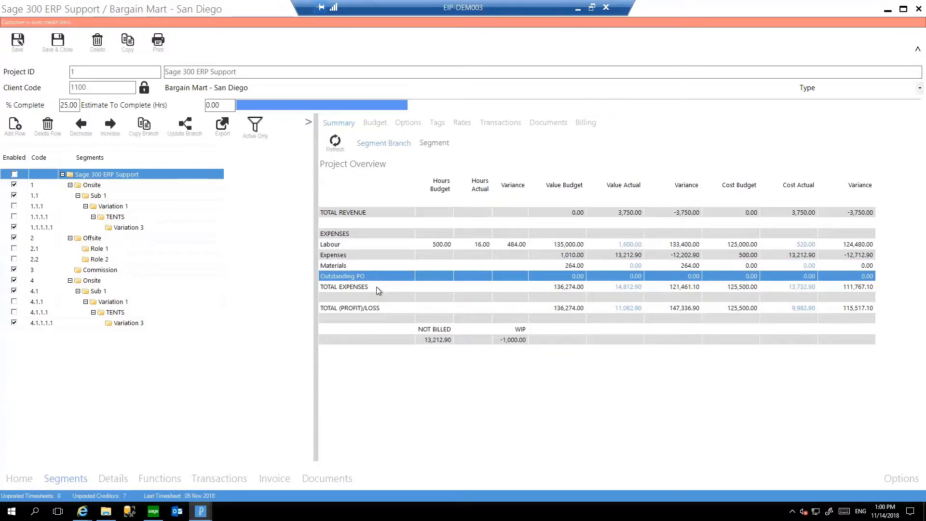
{"action": "left_click", "coordinate": [376, 286]}
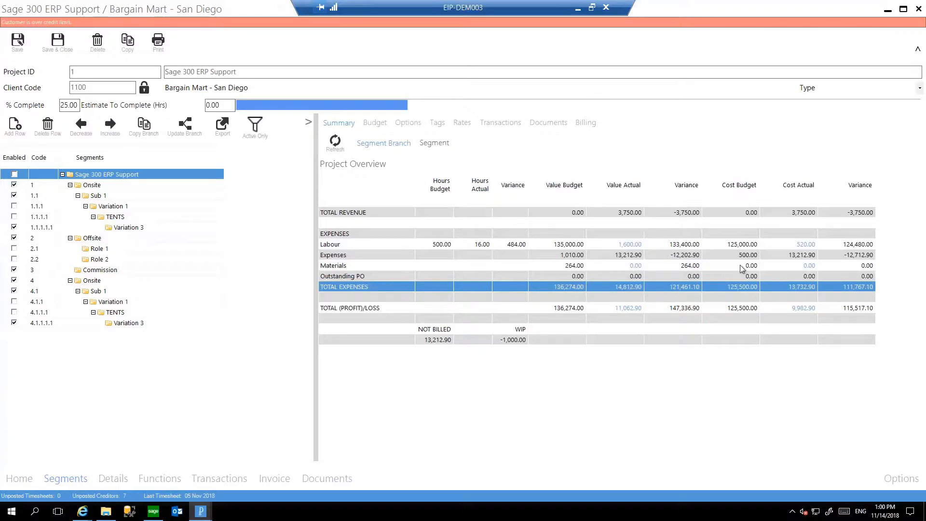
{"action": "left_click", "coordinate": [454, 211]}
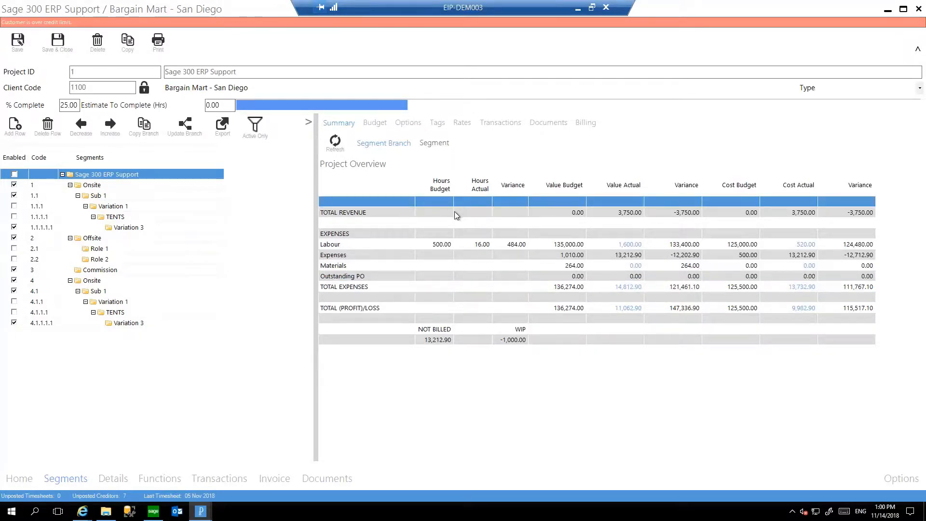
{"action": "left_click", "coordinate": [639, 319]}
{"action": "left_click", "coordinate": [636, 310]}
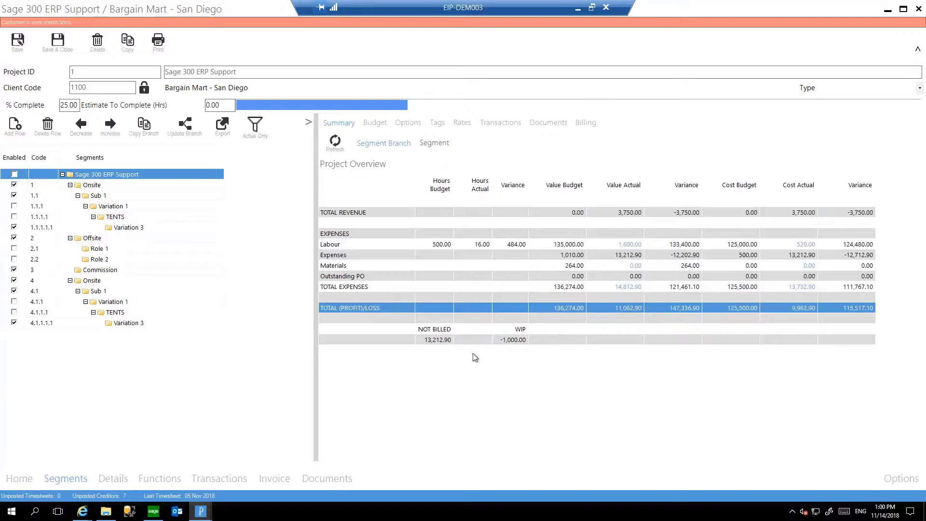
{"action": "left_click", "coordinate": [441, 339]}
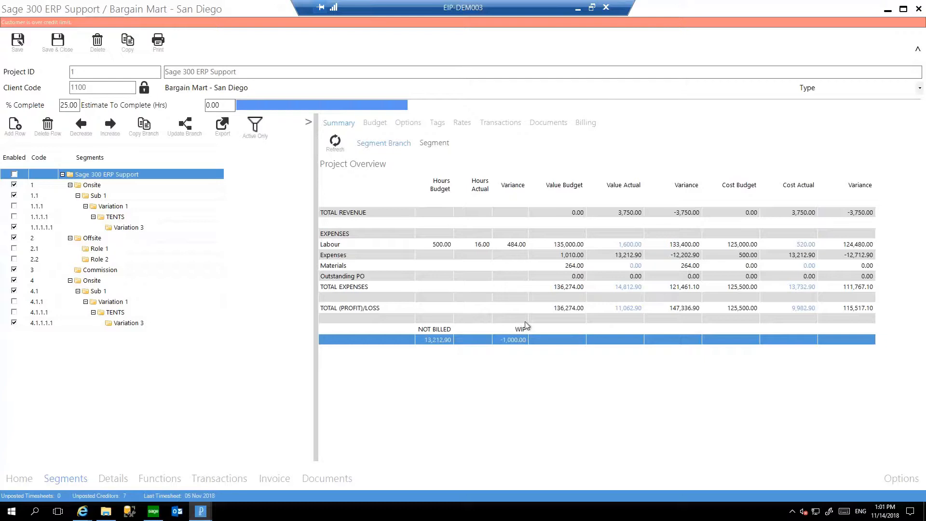
Compare the Segment Branch Overviews of the first Onsite segment and its Sub 1, Variation 1, TENTS and Variation 3 segments.
{"action": "left_click", "coordinate": [147, 189]}
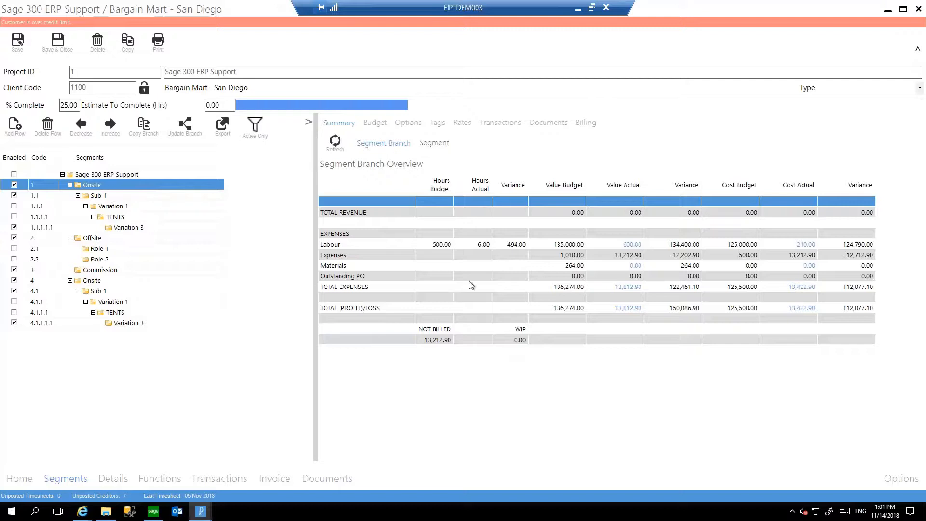
{"action": "left_click", "coordinate": [120, 195]}
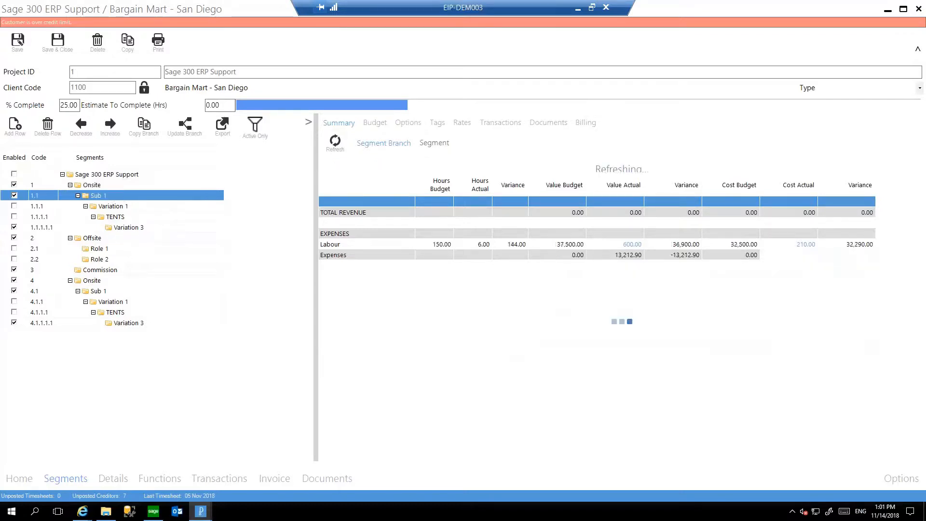
{"action": "left_click", "coordinate": [133, 208]}
{"action": "left_click", "coordinate": [142, 216]}
{"action": "left_click", "coordinate": [149, 227]}
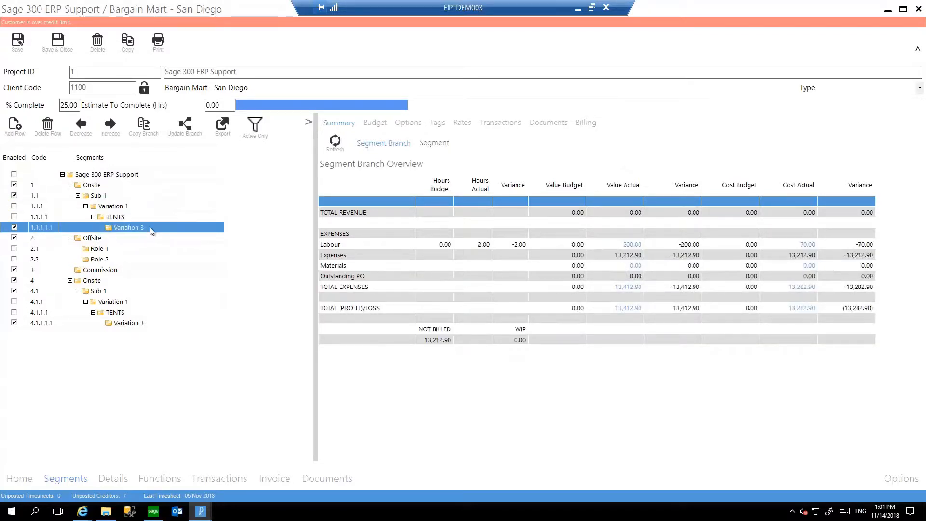
{"action": "left_click", "coordinate": [131, 213]}
{"action": "left_click", "coordinate": [120, 208]}
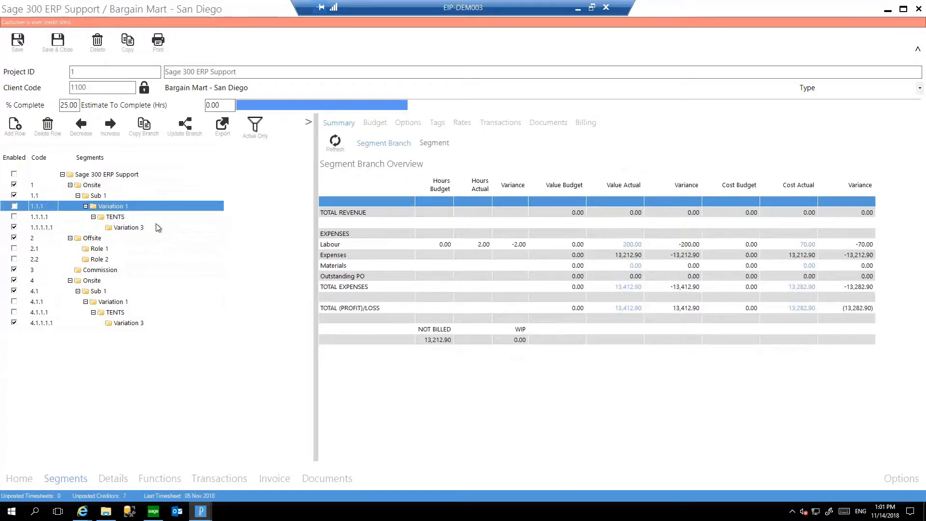
Expand the segment tree to the full-width grid, refresh its budget and actual figures, and return to the summary view.
{"action": "left_click", "coordinate": [309, 124]}
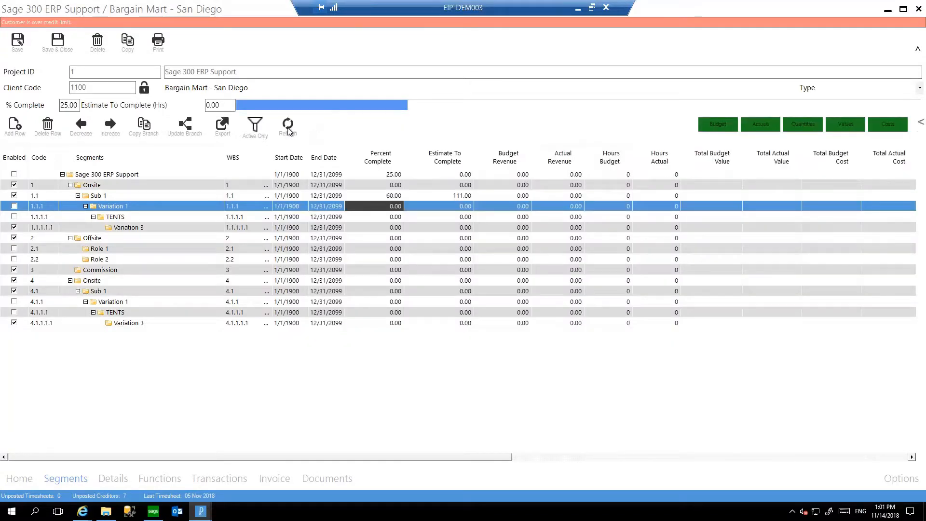
{"action": "left_click", "coordinate": [288, 128]}
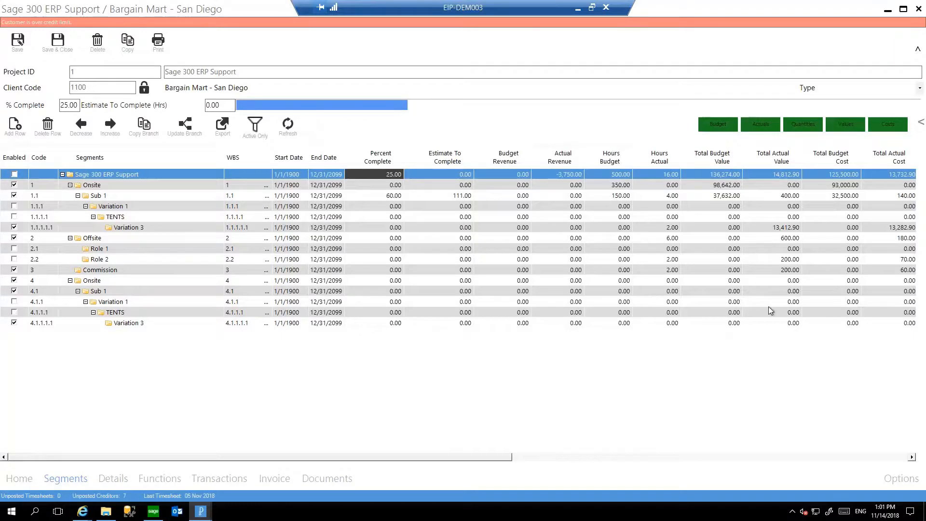
{"action": "left_click", "coordinate": [921, 125]}
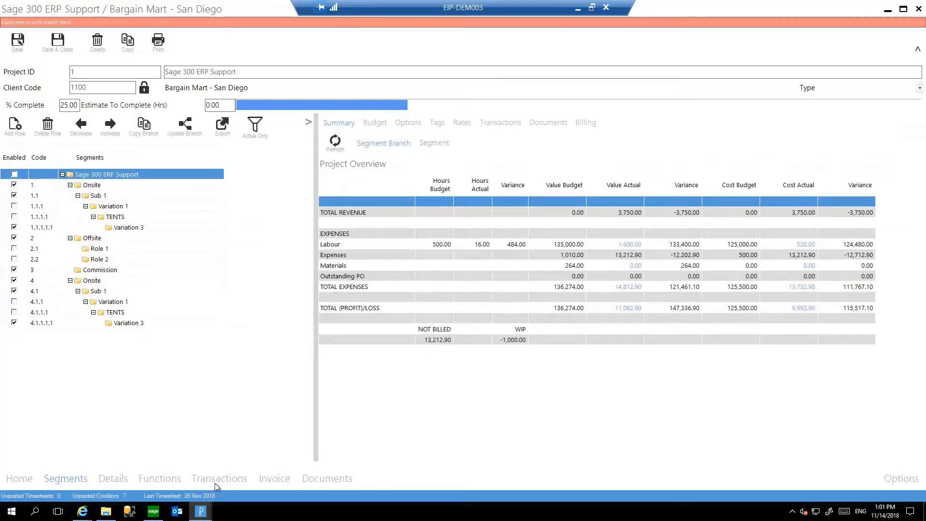
Drill down into the transactions behind the Expenses and Labour rows, and open the project's full transaction list.
{"action": "left_click", "coordinate": [580, 245]}
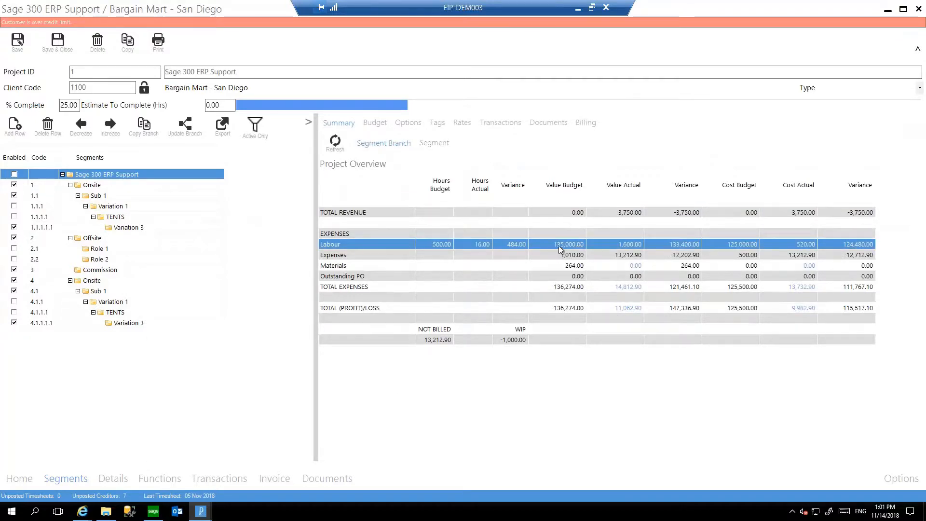
{"action": "left_click", "coordinate": [581, 258]}
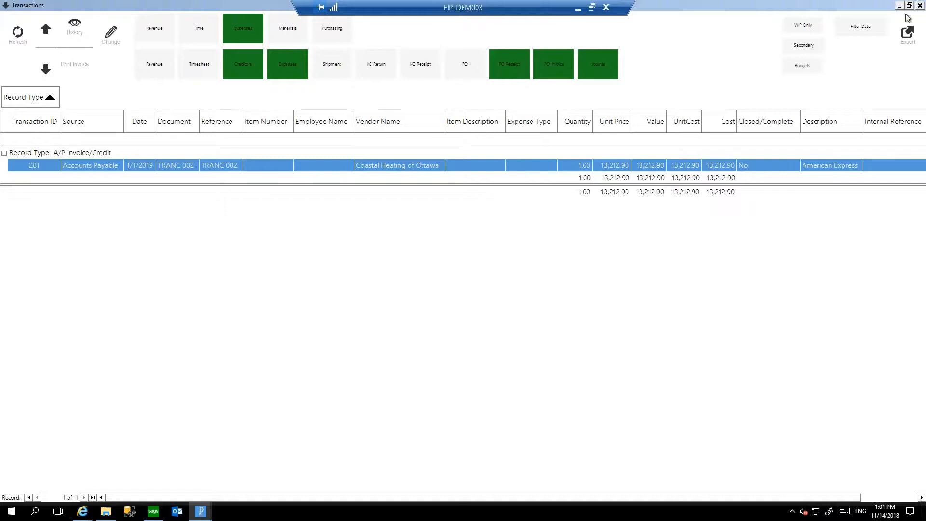
{"action": "left_click", "coordinate": [918, 5]}
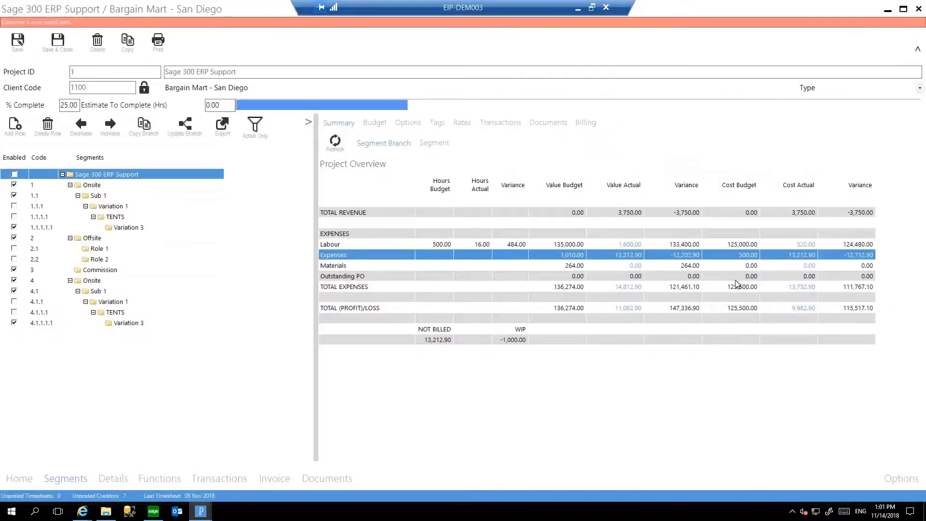
{"action": "double_click", "coordinate": [675, 245]}
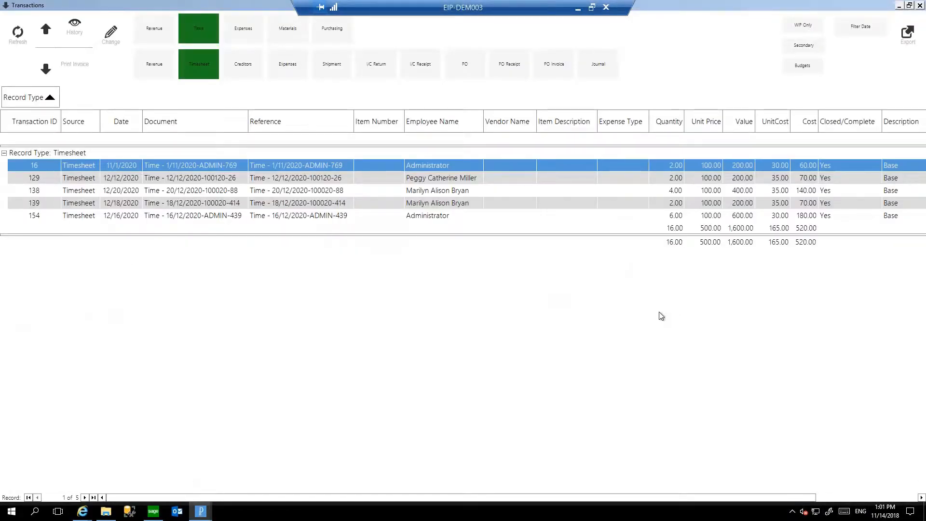
{"action": "left_click", "coordinate": [919, 6]}
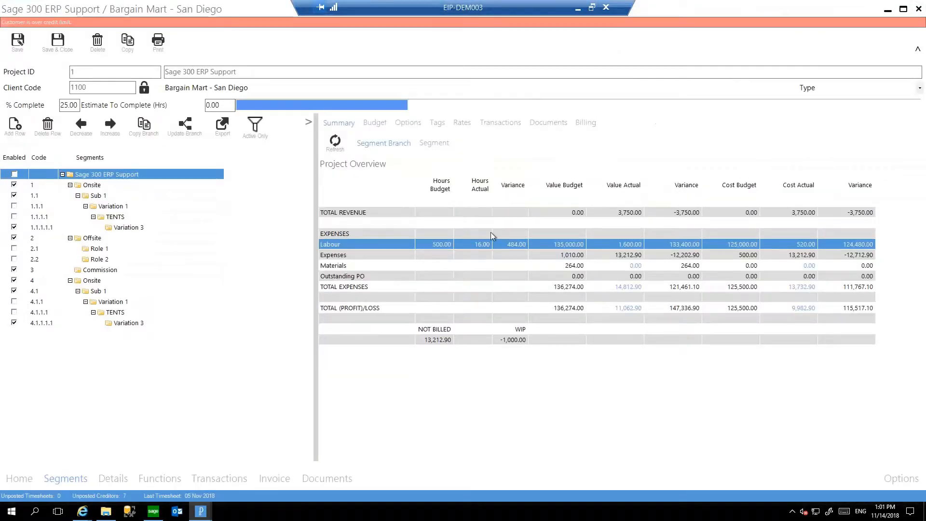
{"action": "left_click", "coordinate": [234, 480]}
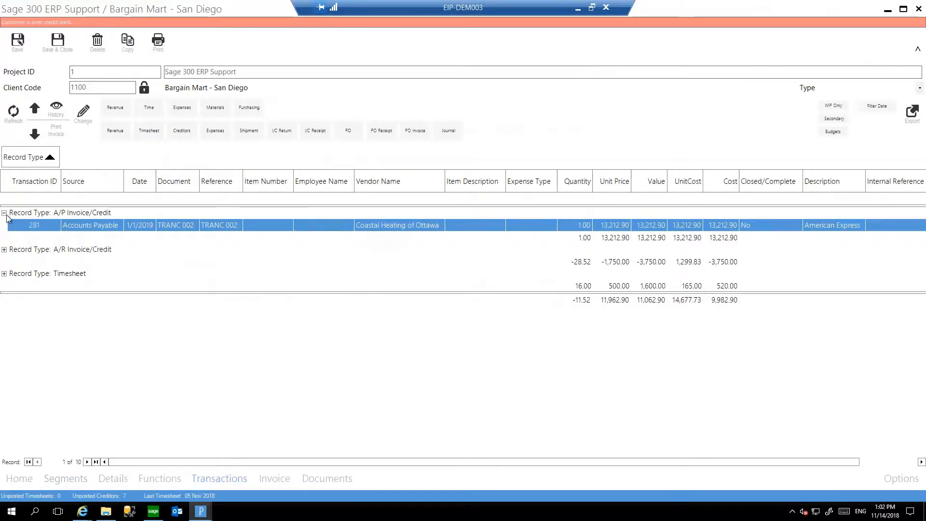
Expand the Timesheet and A/R Invoice/Credit transaction groups and preview the printed invoice of transaction 202.
{"action": "left_click", "coordinate": [6, 274]}
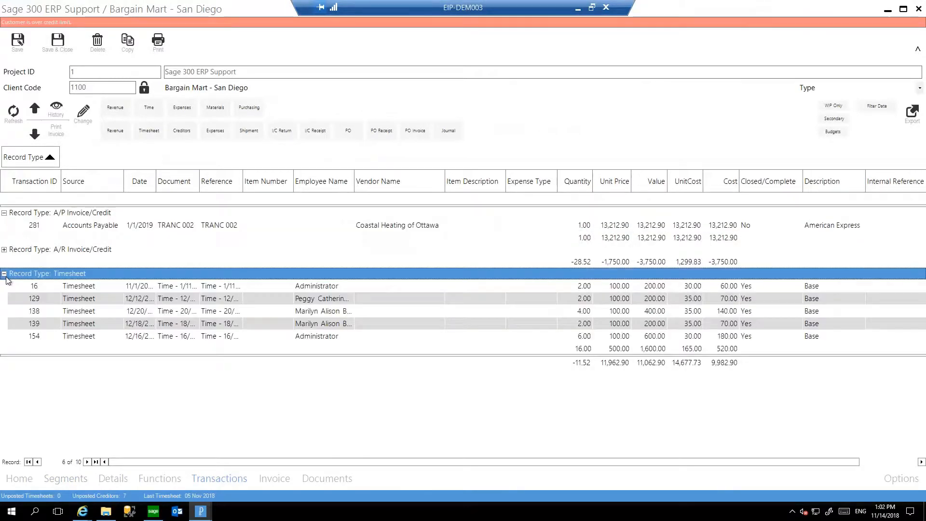
{"action": "left_click", "coordinate": [4, 250]}
{"action": "left_click", "coordinate": [180, 278]}
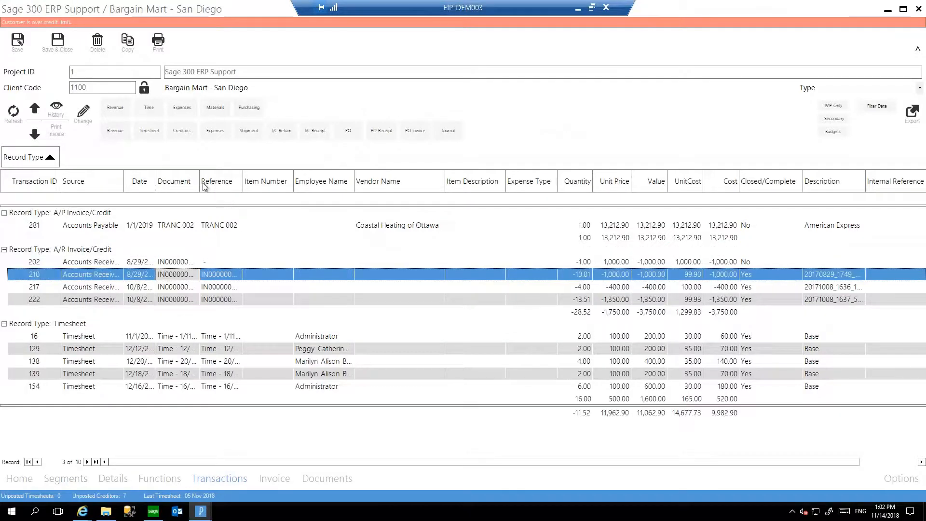
{"action": "left_click", "coordinate": [261, 300]}
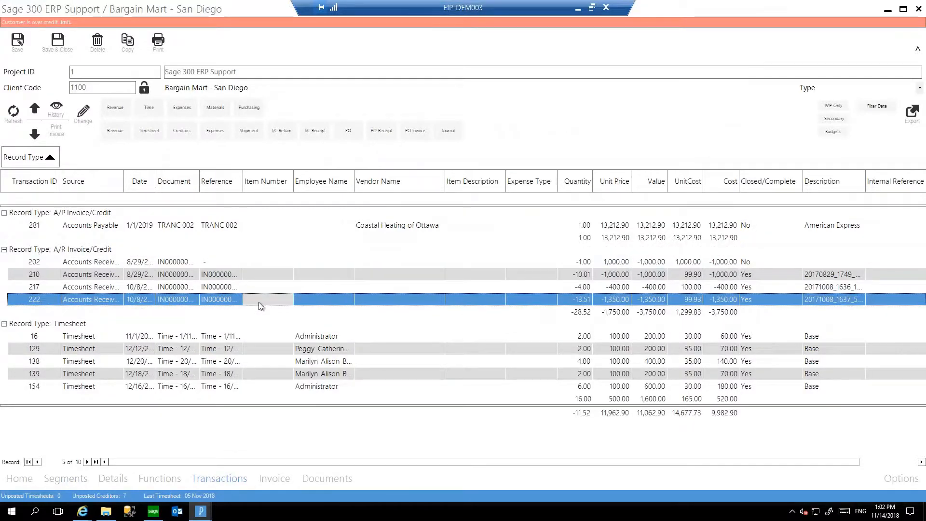
{"action": "left_click", "coordinate": [260, 263]}
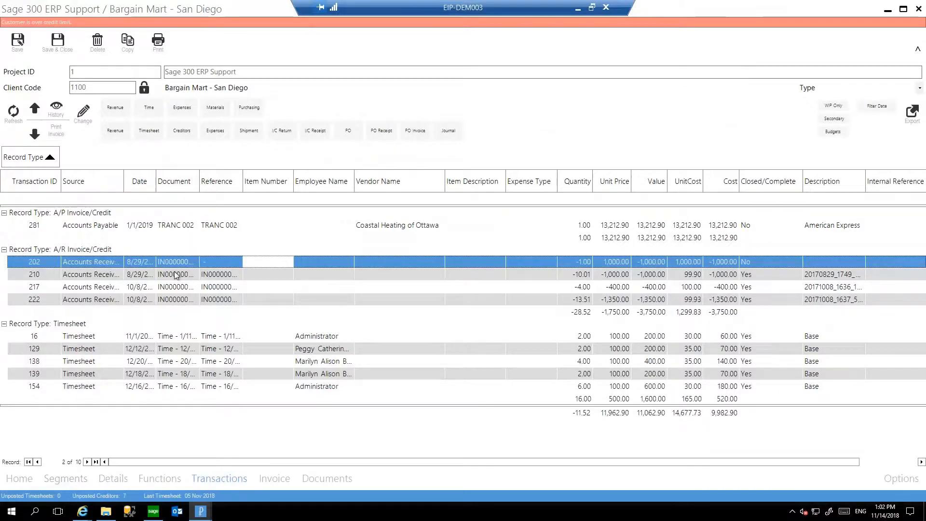
{"action": "left_click", "coordinate": [61, 134]}
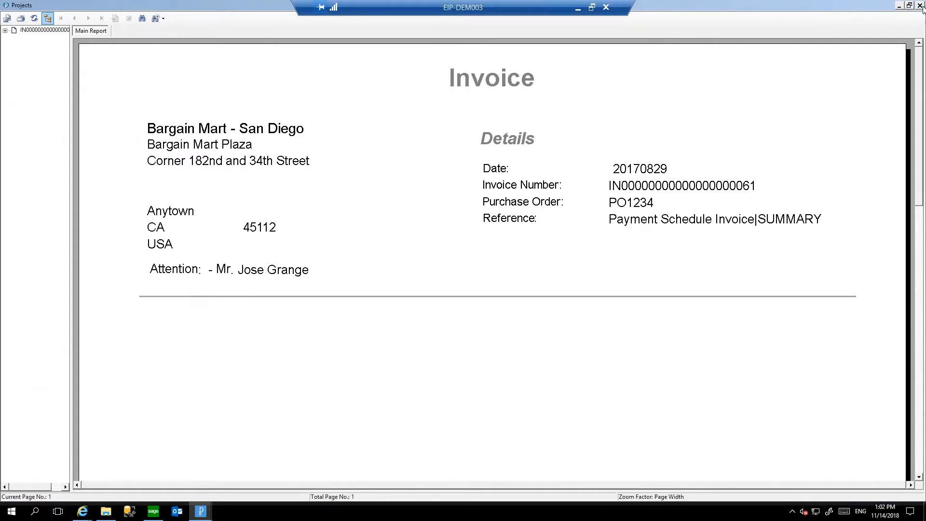
{"action": "left_click", "coordinate": [920, 5]}
Preview the printed invoice of A/R transaction 222, and view the transaction history of timesheet entry 139.
{"action": "left_click", "coordinate": [210, 298]}
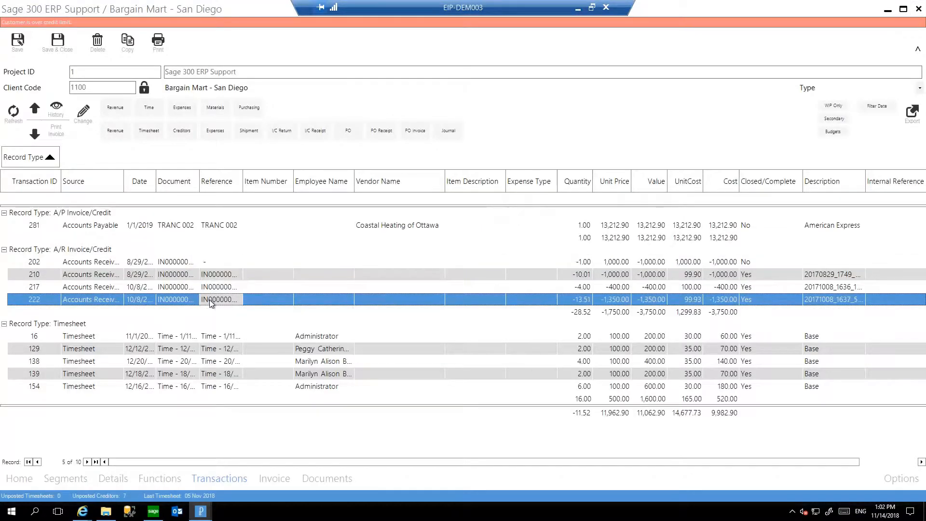
{"action": "left_click", "coordinate": [55, 130]}
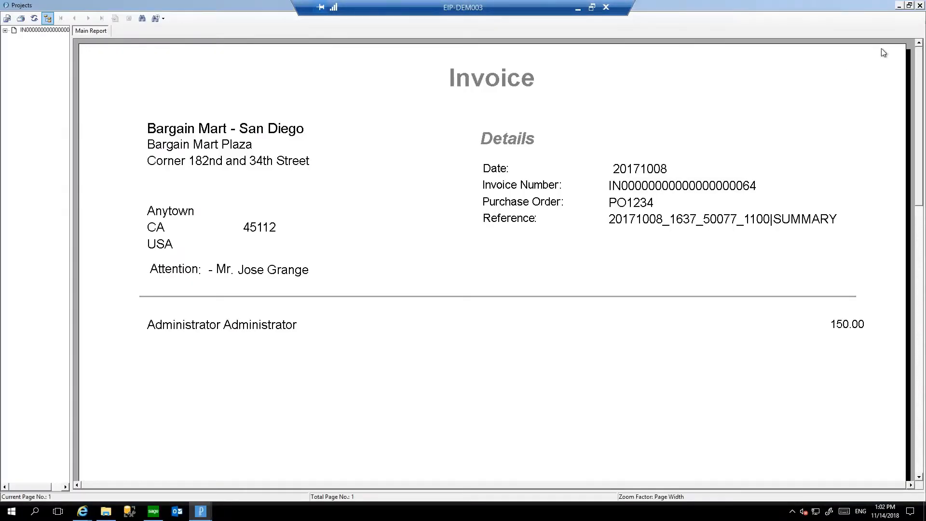
{"action": "left_click", "coordinate": [919, 6]}
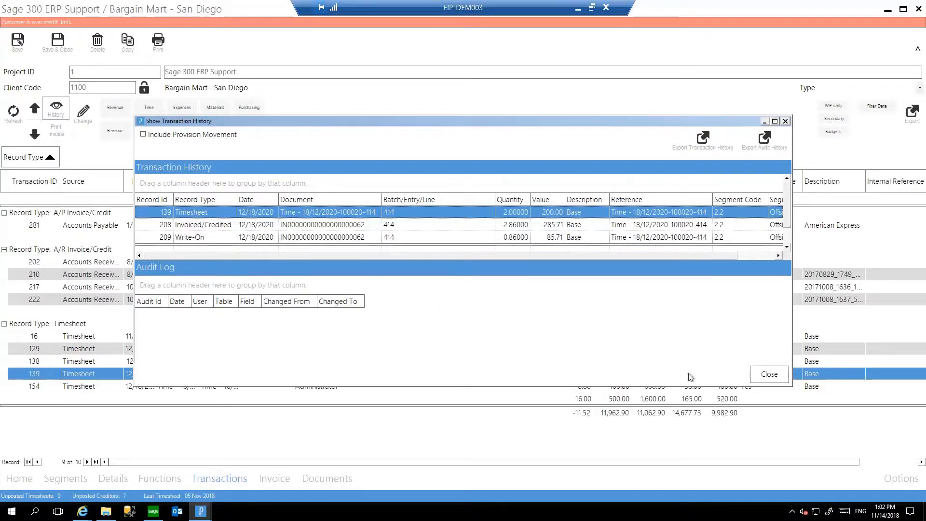
{"action": "left_click", "coordinate": [770, 375]}
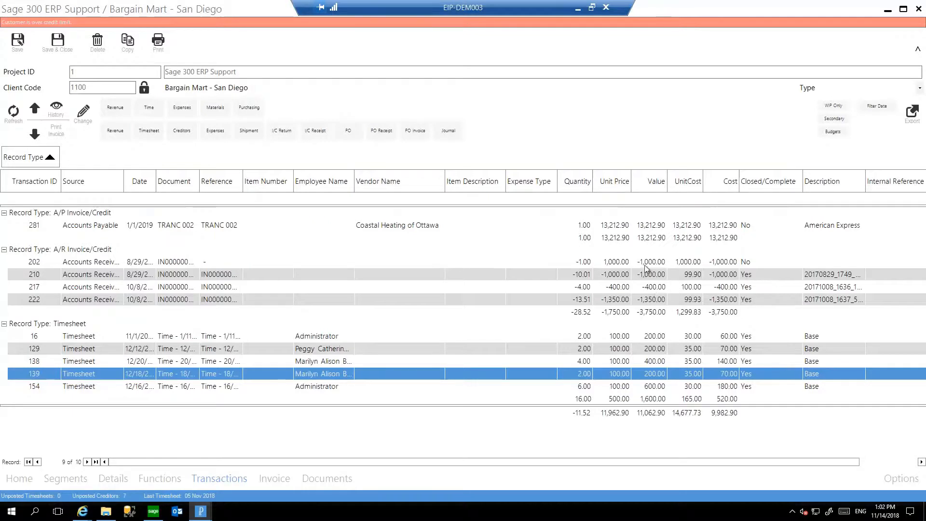
Change the cost price of the Coastal Heating of Ottawa A/P transaction to 14,000.00.
{"action": "left_click", "coordinate": [275, 235]}
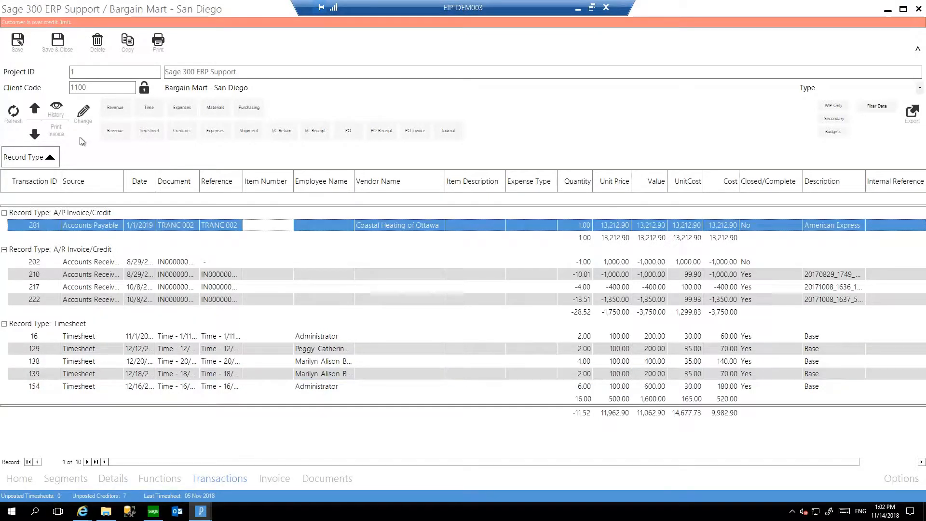
{"action": "left_click", "coordinate": [79, 118]}
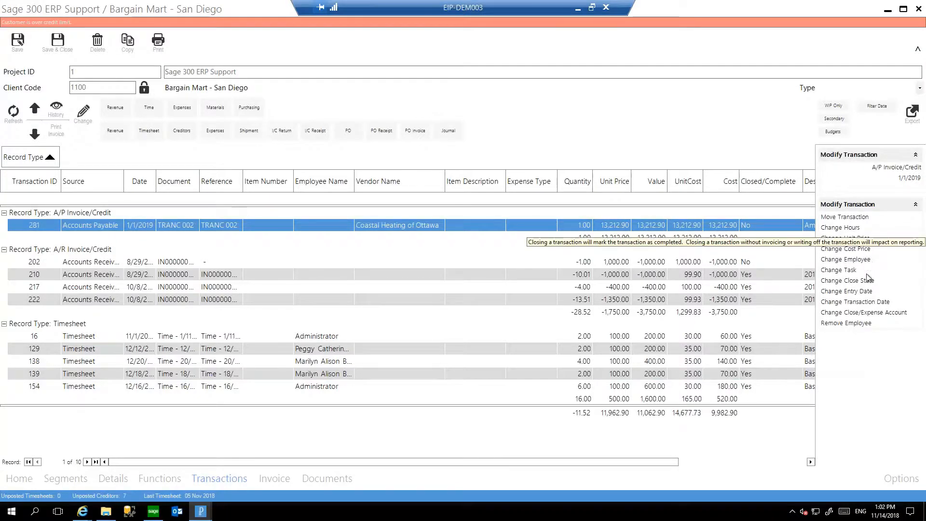
{"action": "left_click", "coordinate": [866, 250]}
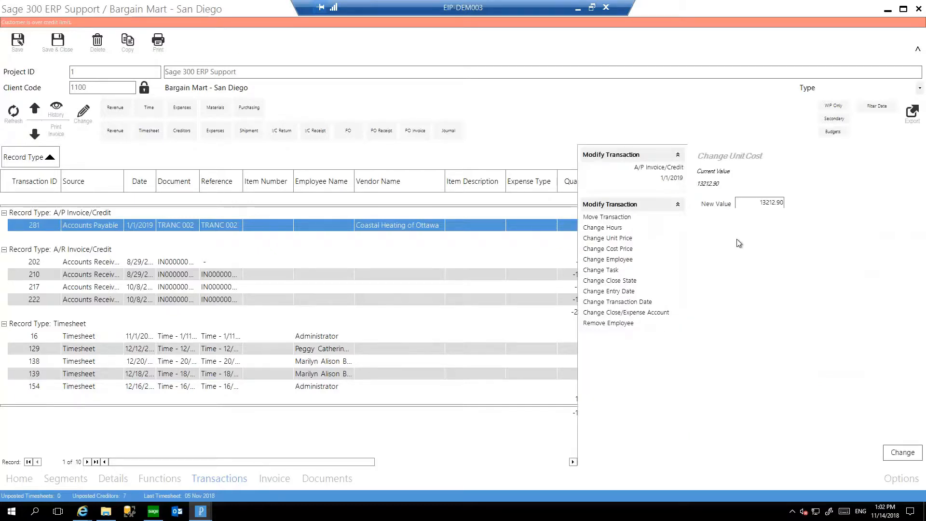
{"action": "left_click_drag", "start_coordinate": [759, 202], "coordinate": [784, 202]}
{"action": "type", "text": "14000"}
{"action": "key", "text": "Tab"}
{"action": "left_click", "coordinate": [912, 448]}
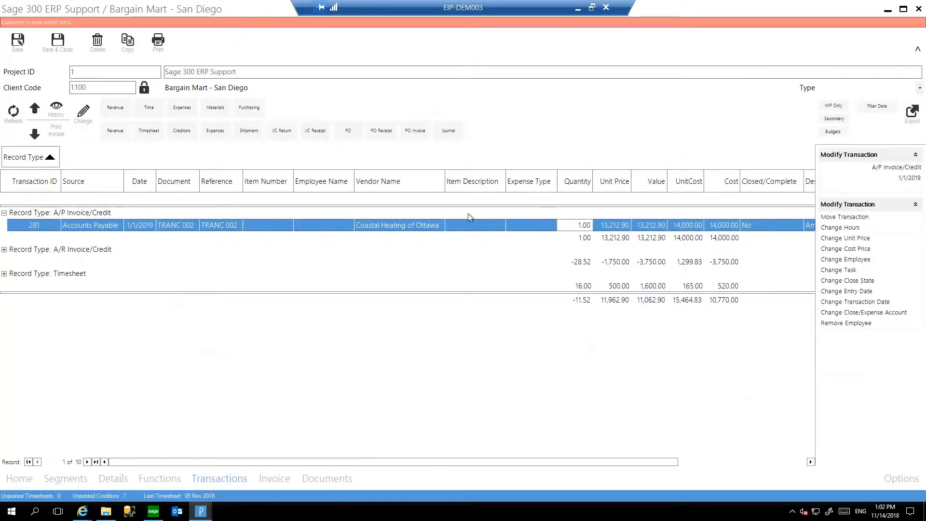
Review the transaction history and audit log of the Coastal Heating of Ottawa A/P transaction.
{"action": "left_click", "coordinate": [58, 115]}
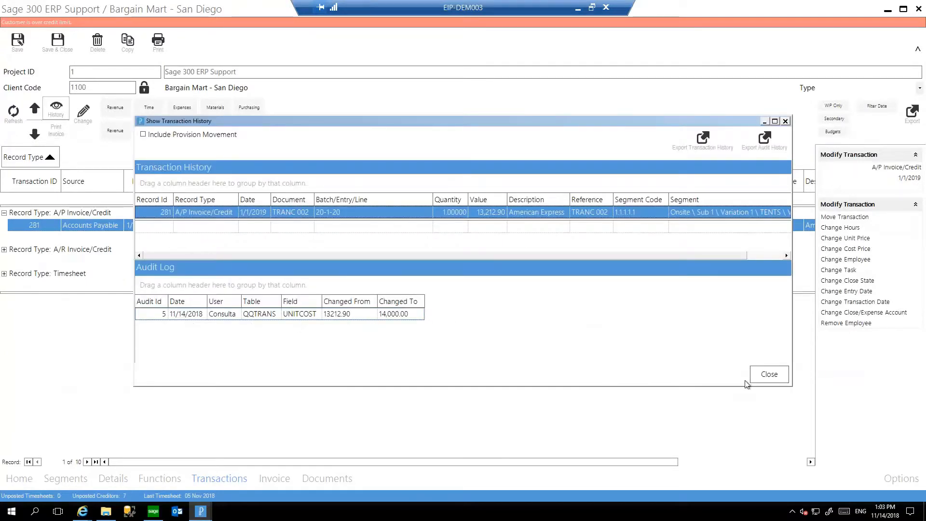
{"action": "left_click", "coordinate": [779, 375]}
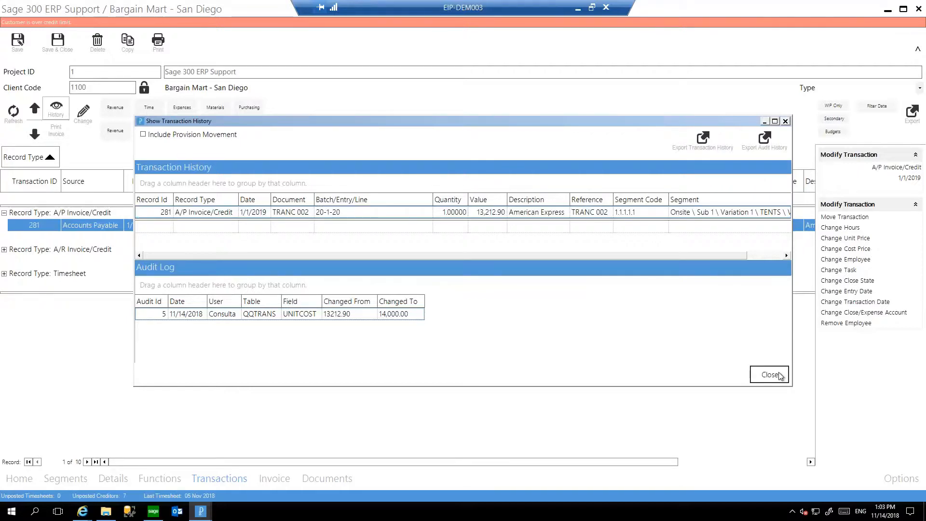
{"action": "left_click", "coordinate": [780, 375]}
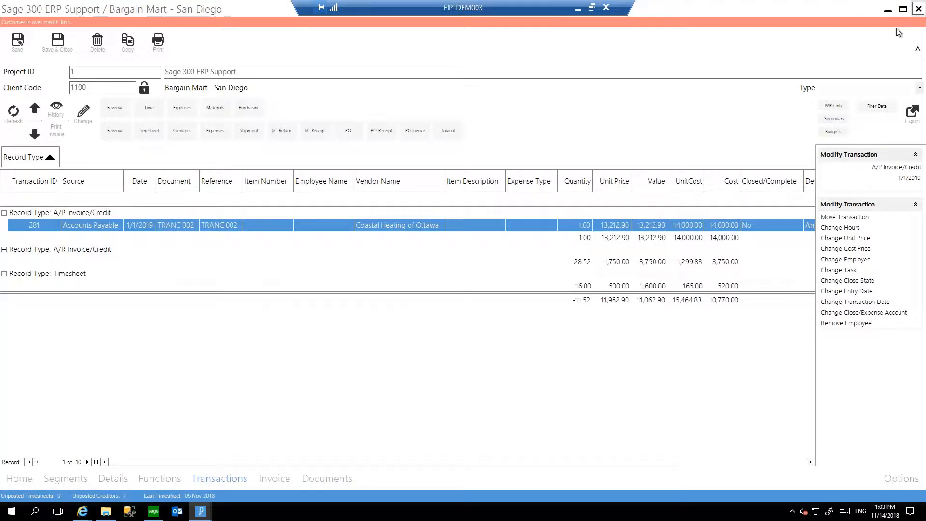
Load the project's attached documents and preview the Receipt.jpg attachments.
{"action": "left_click", "coordinate": [322, 479]}
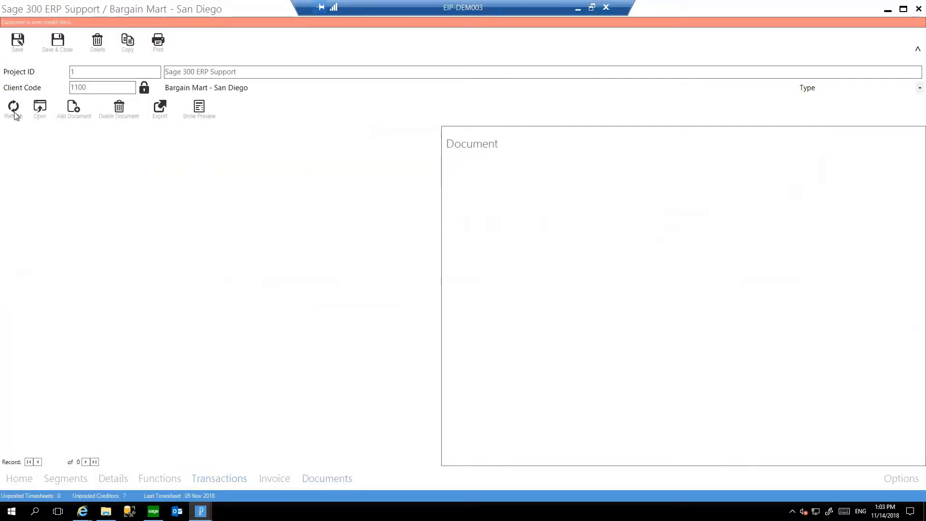
{"action": "left_click", "coordinate": [305, 218]}
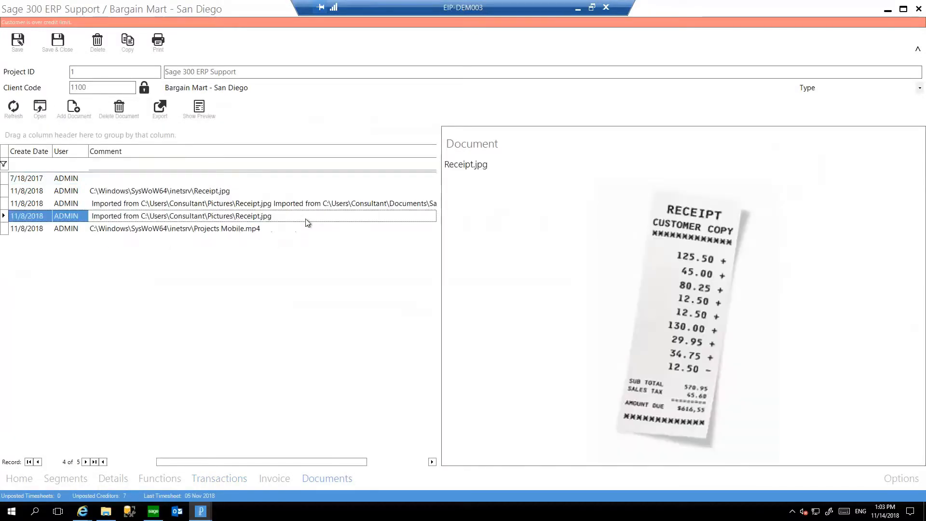
{"action": "left_click", "coordinate": [220, 190]}
Open the attached Sage 300 Projects - 2016.pptx presentation, close it, and check the Tag column of the document list.
{"action": "left_click", "coordinate": [224, 204]}
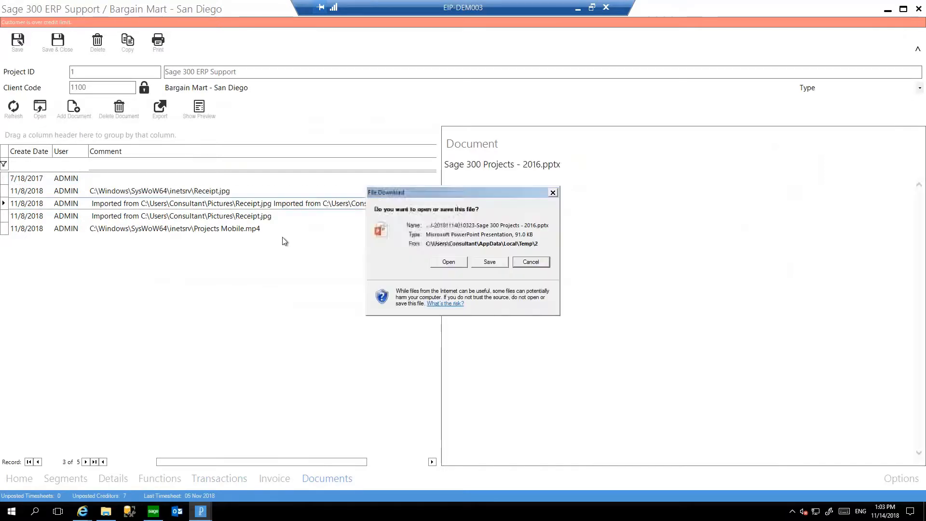
{"action": "left_click", "coordinate": [449, 261]}
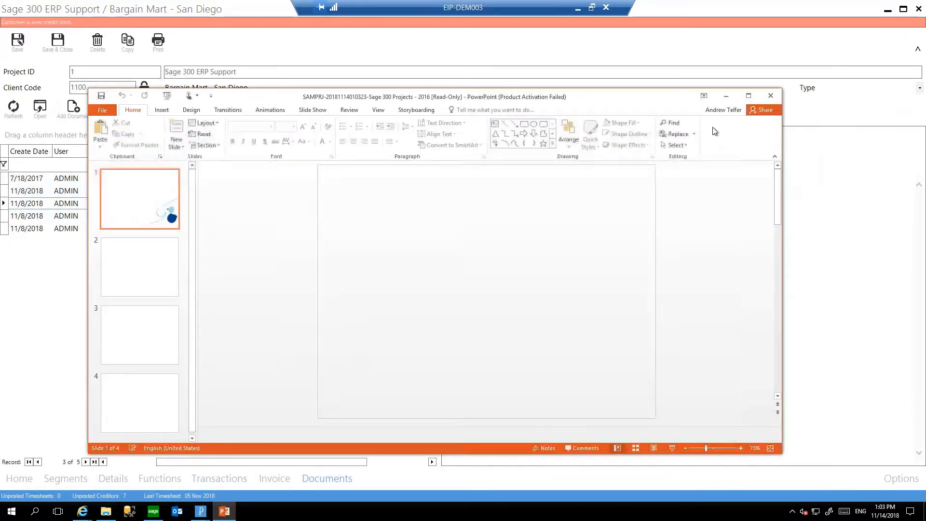
{"action": "left_click", "coordinate": [530, 369]}
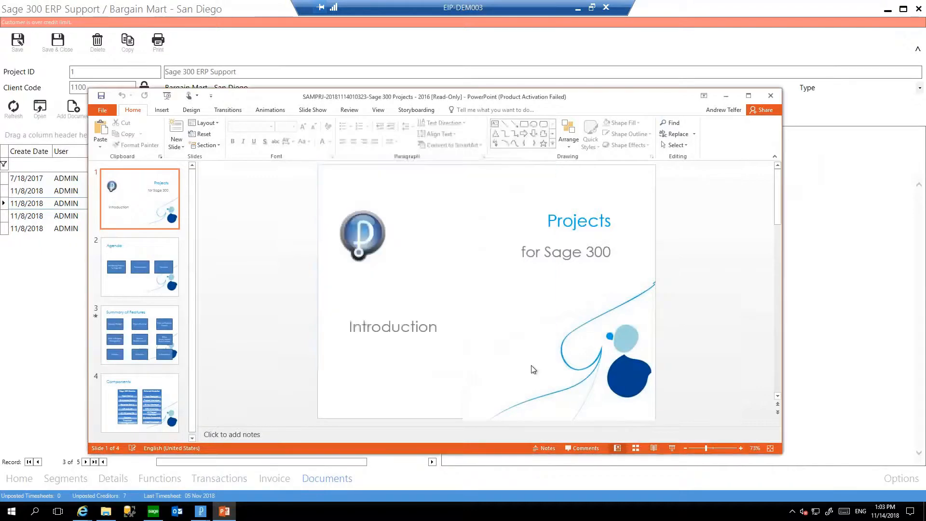
{"action": "left_click", "coordinate": [771, 96]}
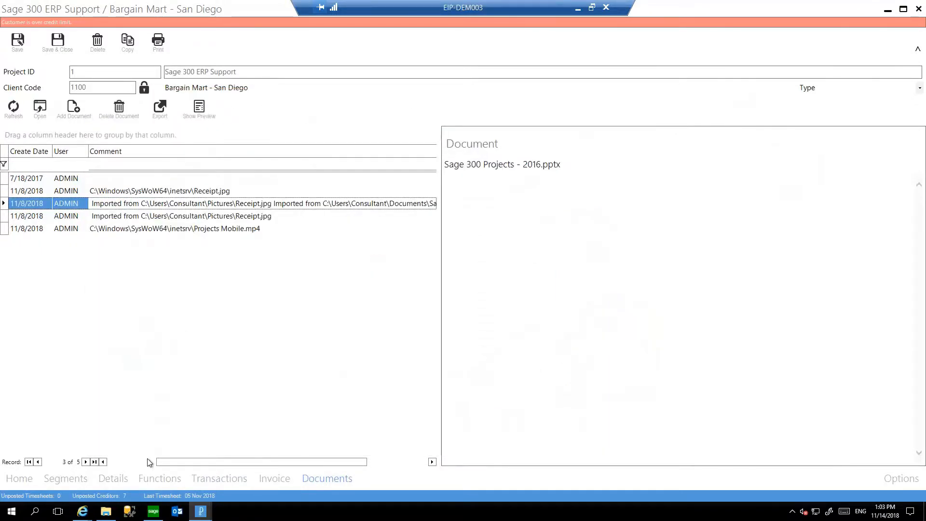
{"action": "left_click_drag", "start_coordinate": [147, 459], "coordinate": [127, 467]}
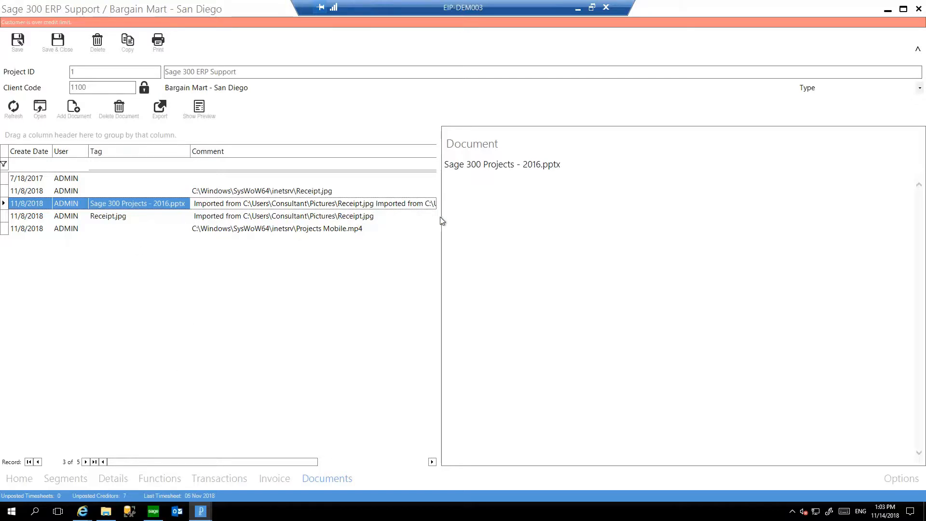
View the Home dashboard, and inspect the "Raise me an invoice." line in the project's invoice payment schedule.
{"action": "left_click", "coordinate": [25, 479]}
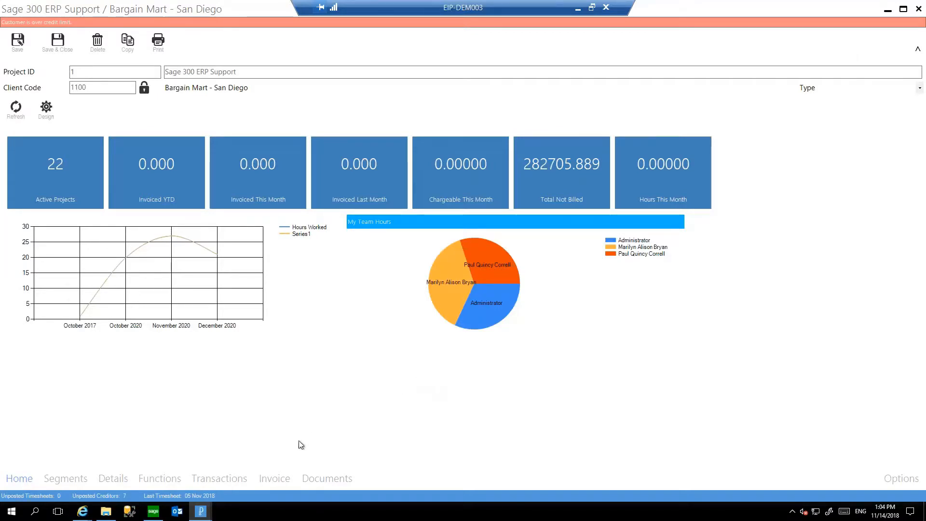
{"action": "left_click", "coordinate": [270, 480]}
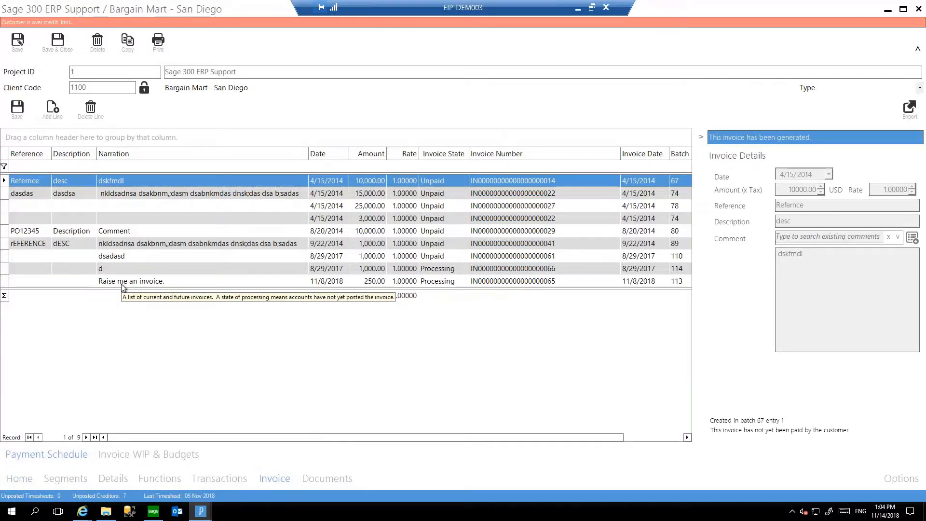
{"action": "left_click", "coordinate": [346, 284]}
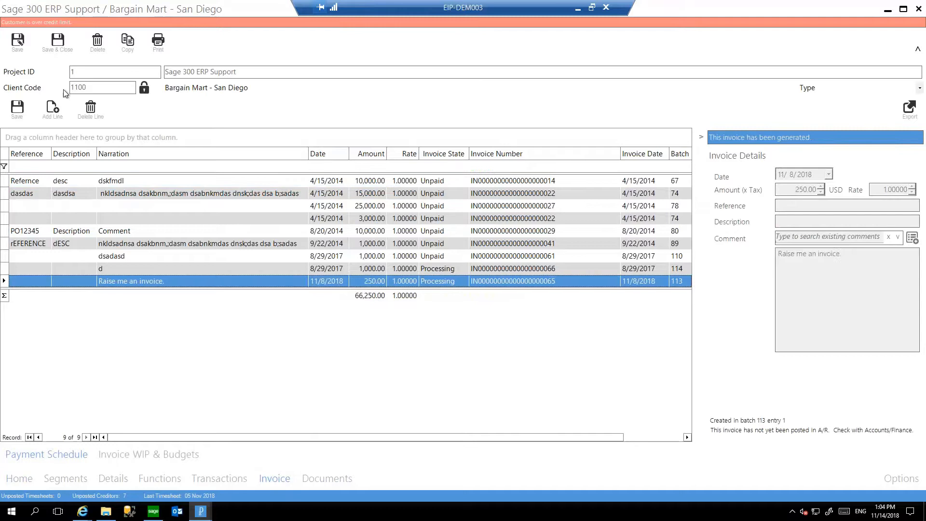
Add a payment schedule line with the narration Milestone and an amount of 1,000.00, and save it.
{"action": "left_click", "coordinate": [54, 112]}
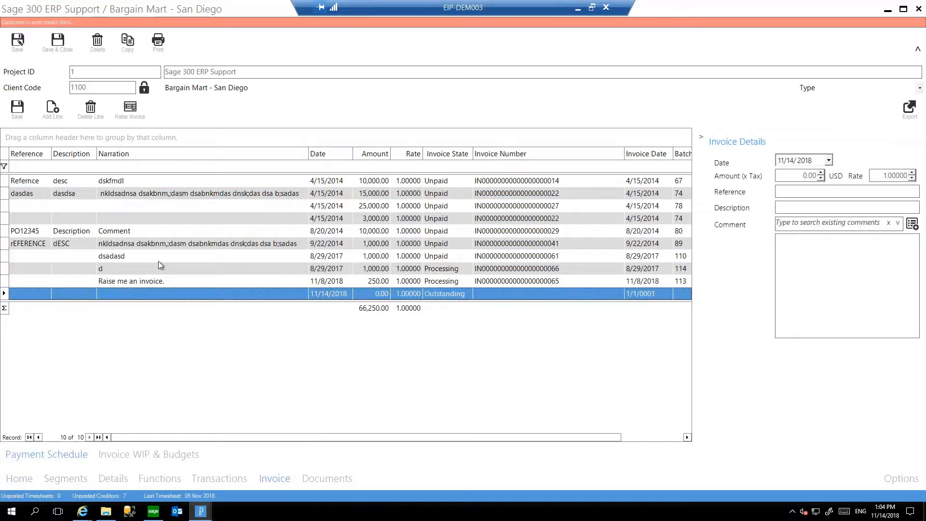
{"action": "left_click", "coordinate": [149, 297]}
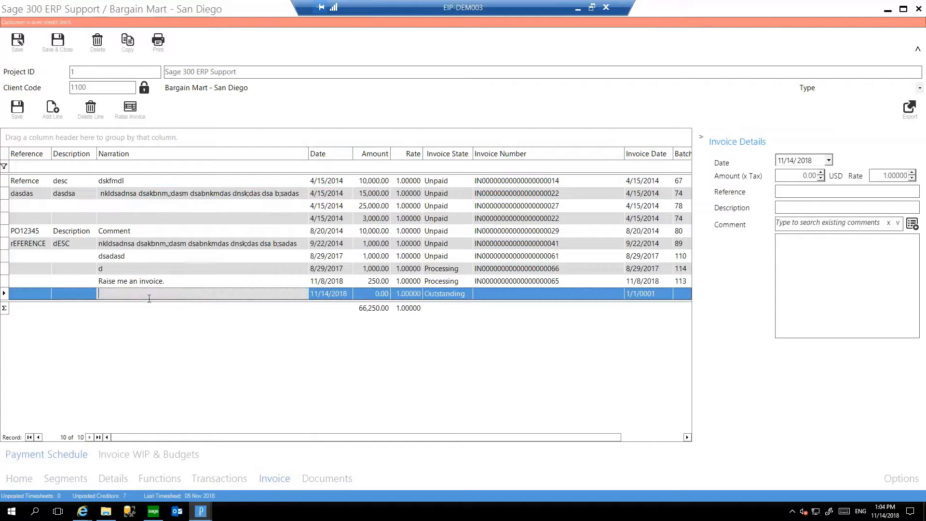
{"action": "type", "text": "Milestone"}
{"action": "key", "text": "Tab"}
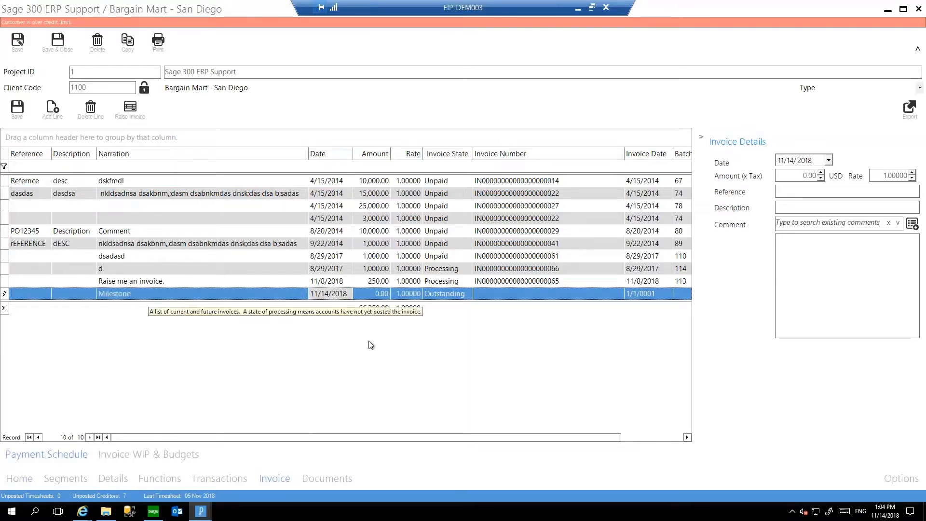
{"action": "left_click", "coordinate": [384, 294]}
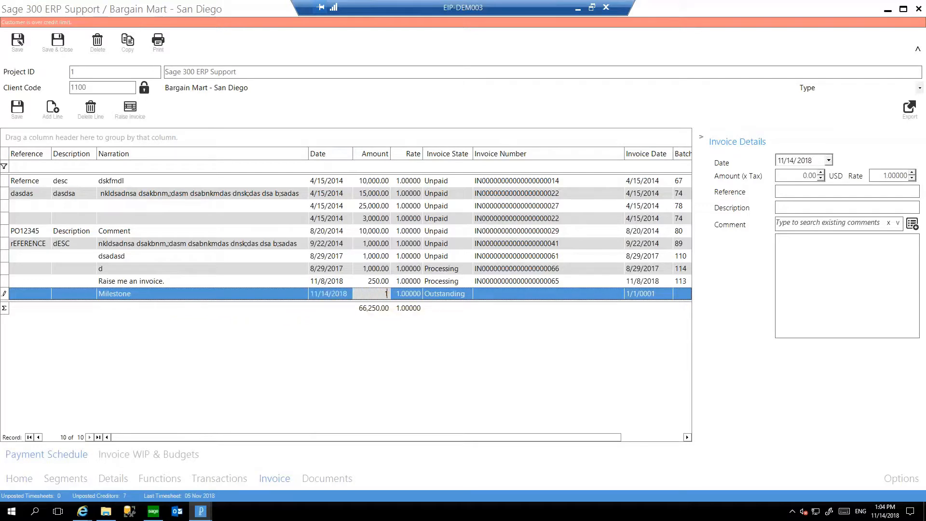
{"action": "type", "text": "1000"}
{"action": "key", "text": "Up"}
{"action": "left_click", "coordinate": [346, 292]}
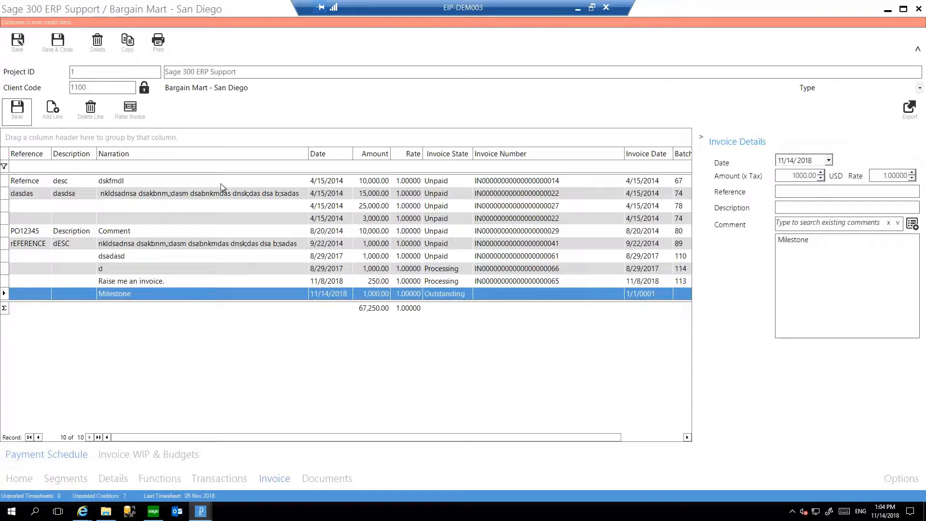
Raise an invoice for the Milestone line, logging in to Sage 300 with the account's login name and password, and select its invoice number.
{"action": "left_click", "coordinate": [129, 110]}
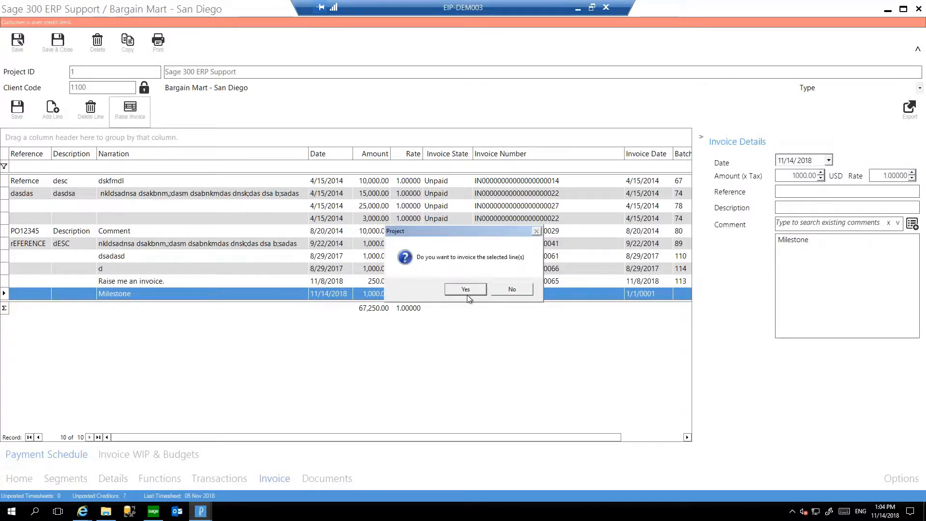
{"action": "left_click", "coordinate": [466, 289]}
{"action": "type", "text": "admin"}
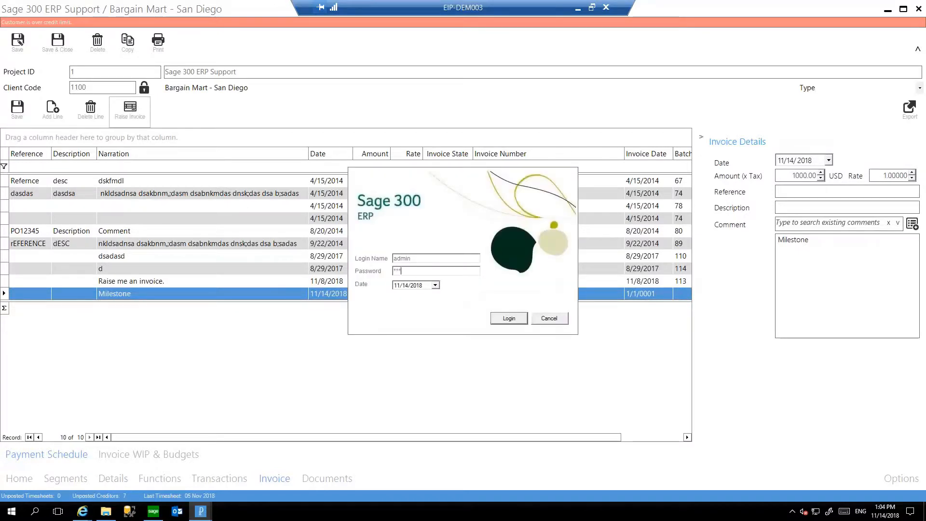
{"action": "key", "text": "Return"}
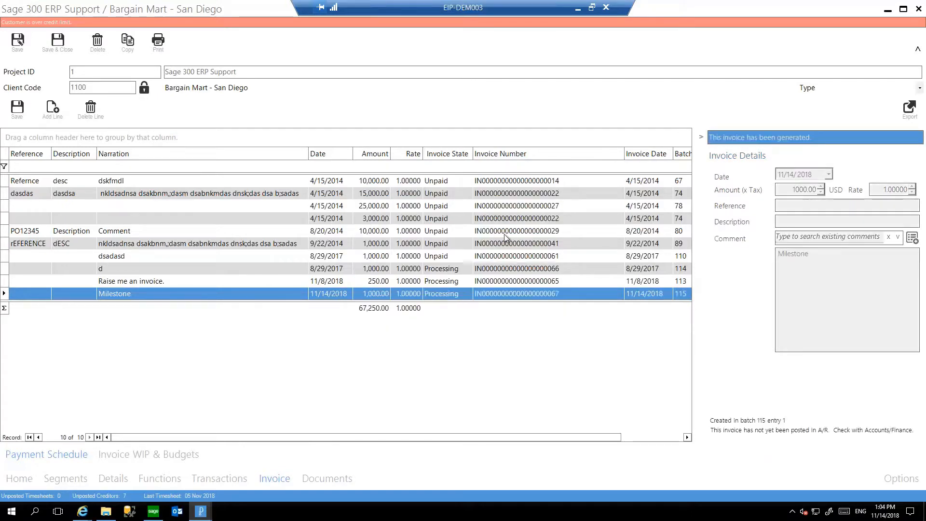
{"action": "left_click", "coordinate": [553, 292]}
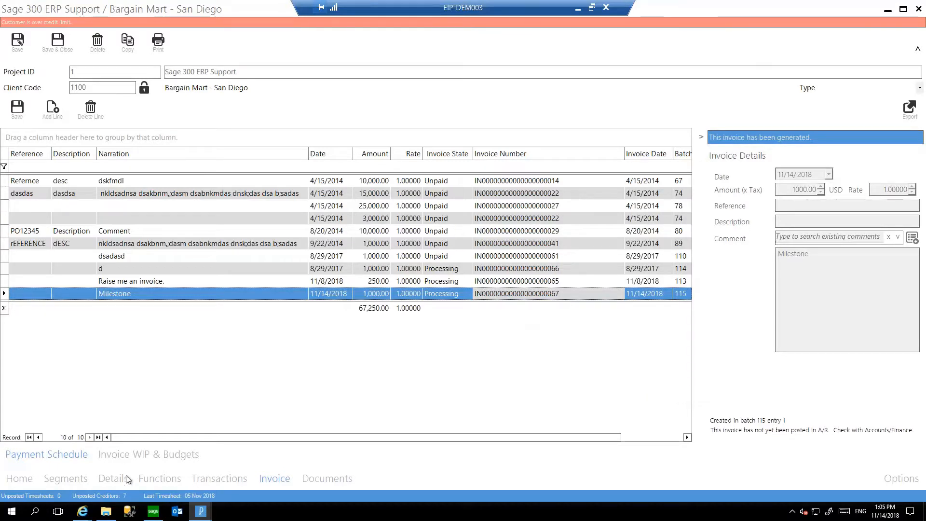
Review the project's WIP and Budget lines available for invoicing, and close the project.
{"action": "left_click", "coordinate": [158, 455]}
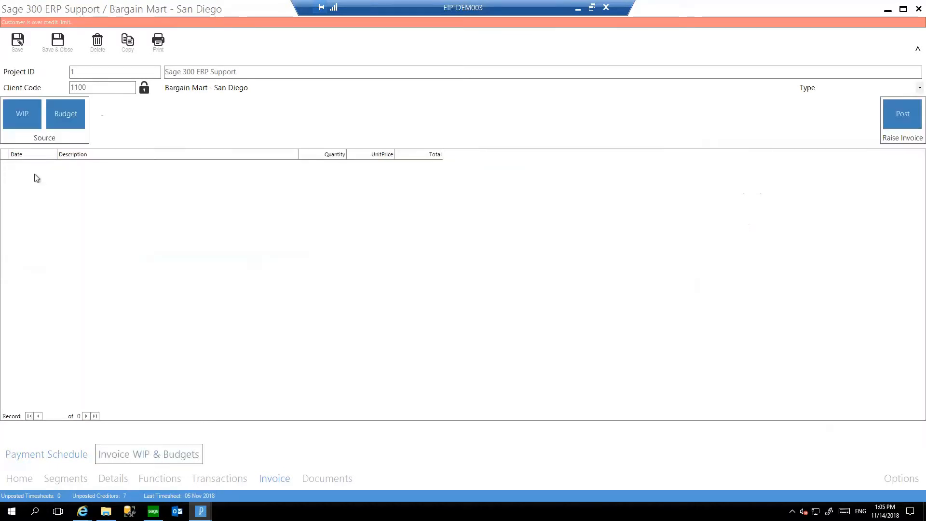
{"action": "left_click", "coordinate": [16, 107]}
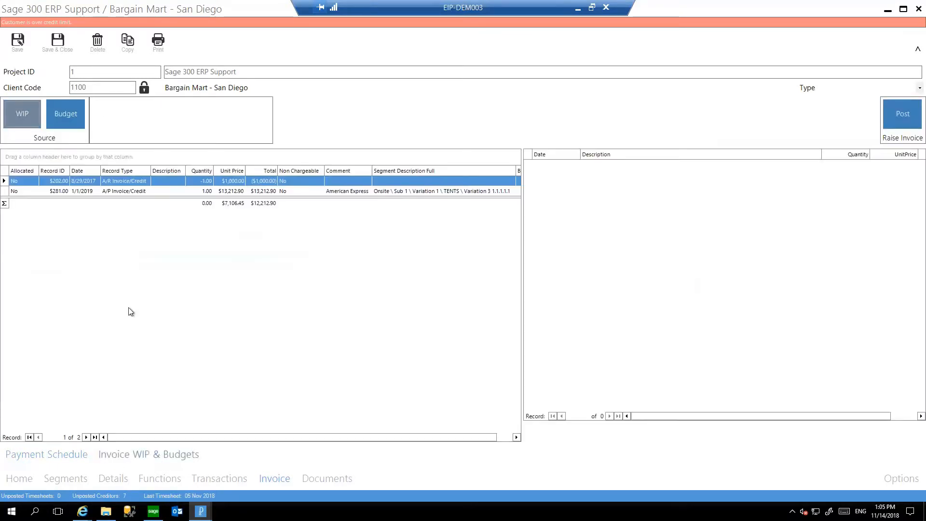
{"action": "left_click", "coordinate": [76, 114]}
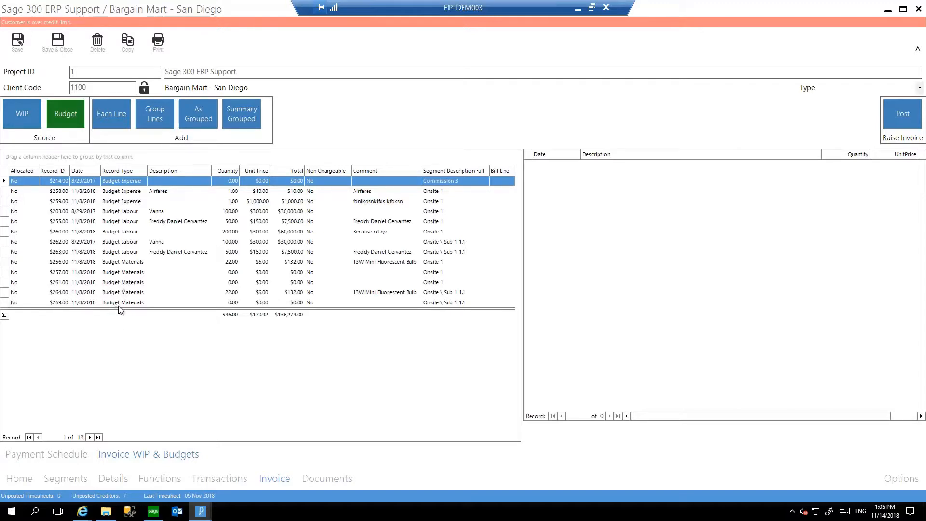
{"action": "left_click", "coordinate": [917, 8]}
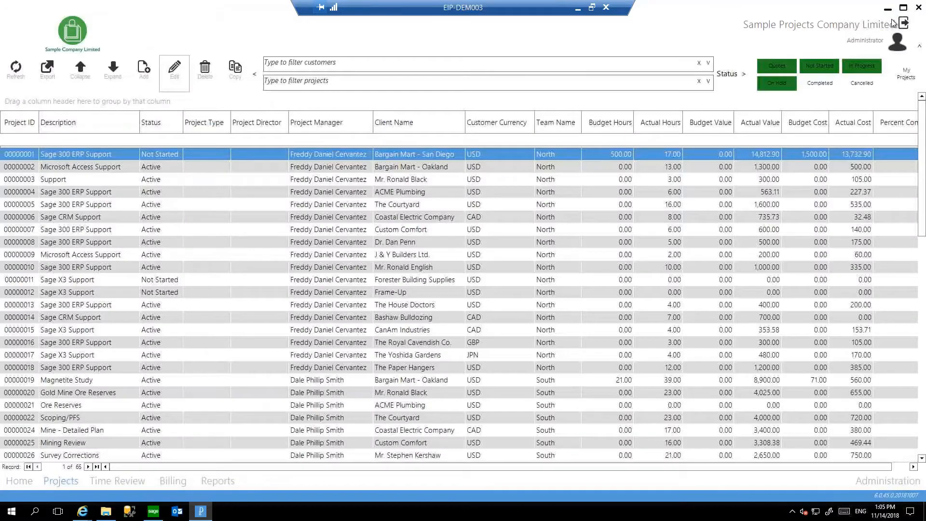
Open Billing and expand the INCOMPLETE work in progress for ACME Plumbing down to the transactions of project 47 RESOLVE.
{"action": "left_click", "coordinate": [180, 484]}
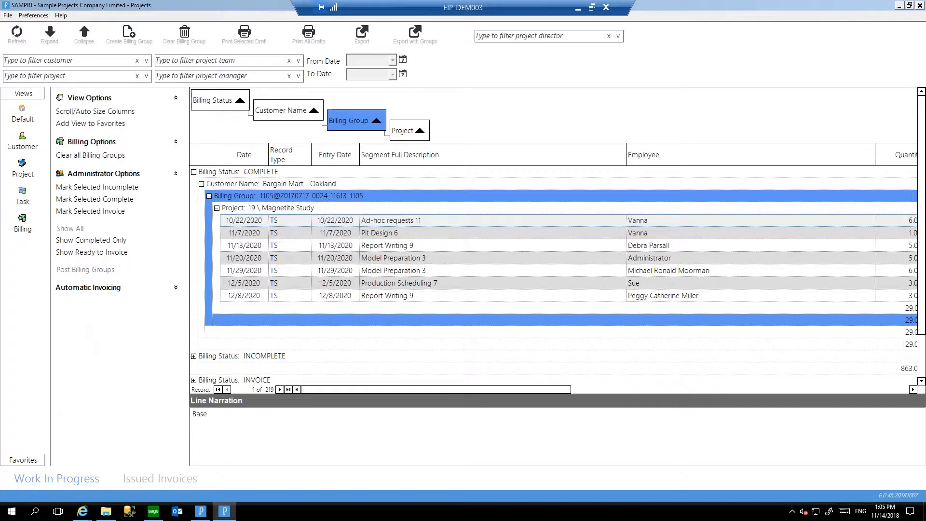
{"action": "left_click", "coordinate": [364, 246]}
{"action": "scroll", "coordinate": [364, 249], "scroll_direction": "down", "scroll_amount": 1}
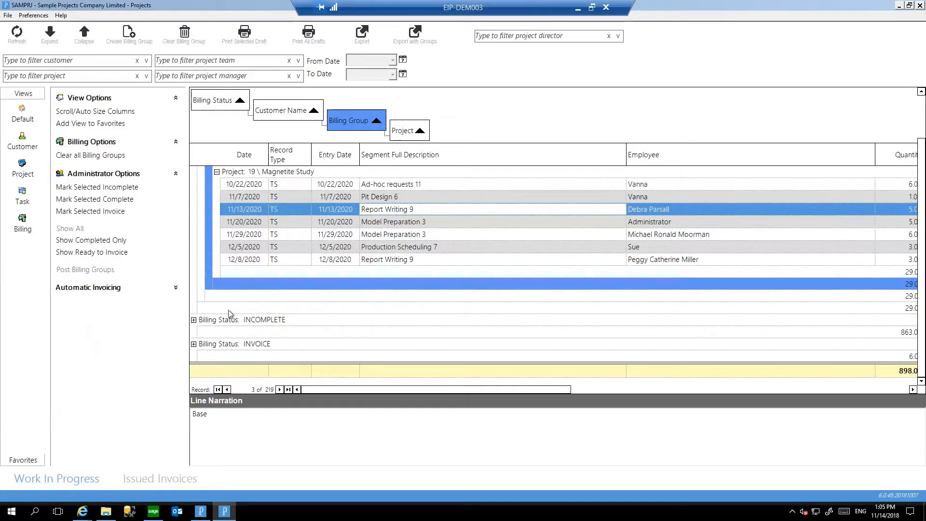
{"action": "left_click", "coordinate": [193, 320]}
{"action": "scroll", "coordinate": [359, 244], "scroll_direction": "down", "scroll_amount": 4}
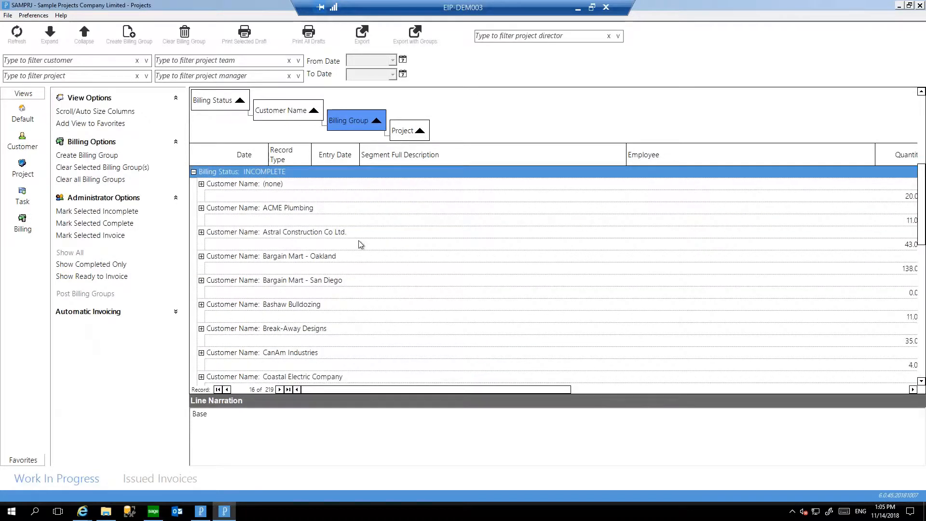
{"action": "left_click", "coordinate": [195, 222]}
{"action": "left_click", "coordinate": [201, 208]}
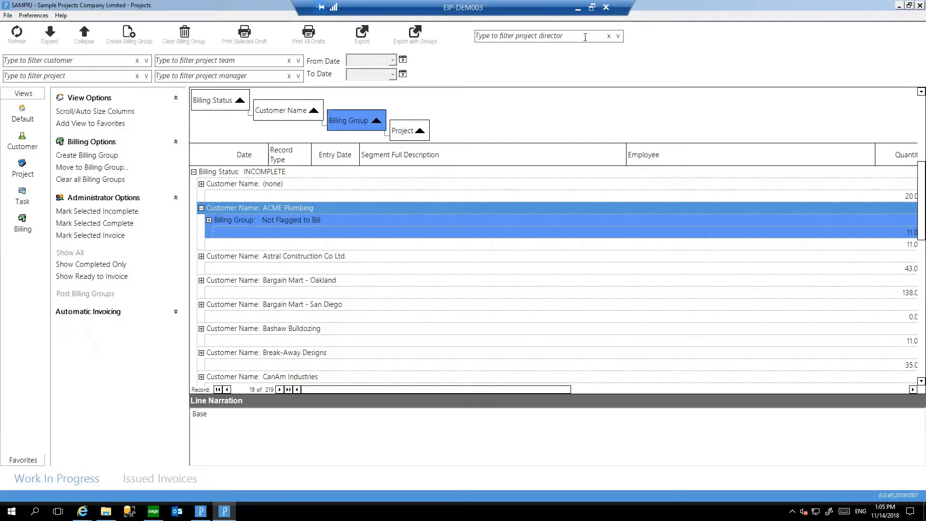
{"action": "left_click", "coordinate": [208, 220]}
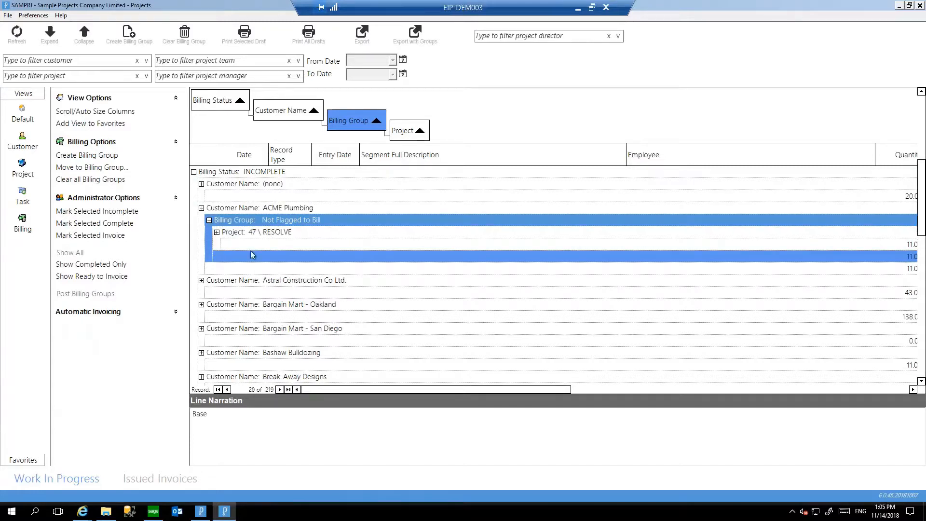
{"action": "left_click", "coordinate": [217, 232]}
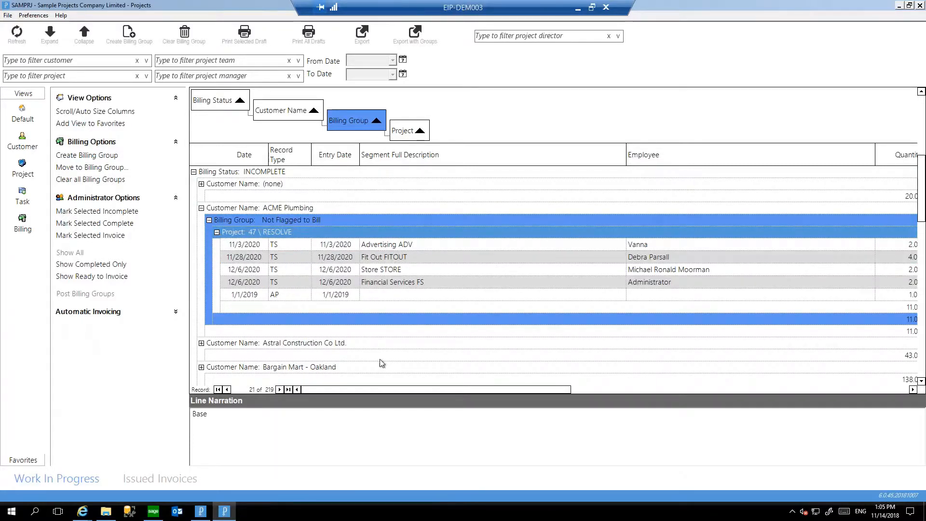
Examine the hour rate, WIP value, write-off, bill amount and on-hold columns of the RESOLVE transactions.
{"action": "left_click_drag", "start_coordinate": [336, 390], "coordinate": [535, 390]}
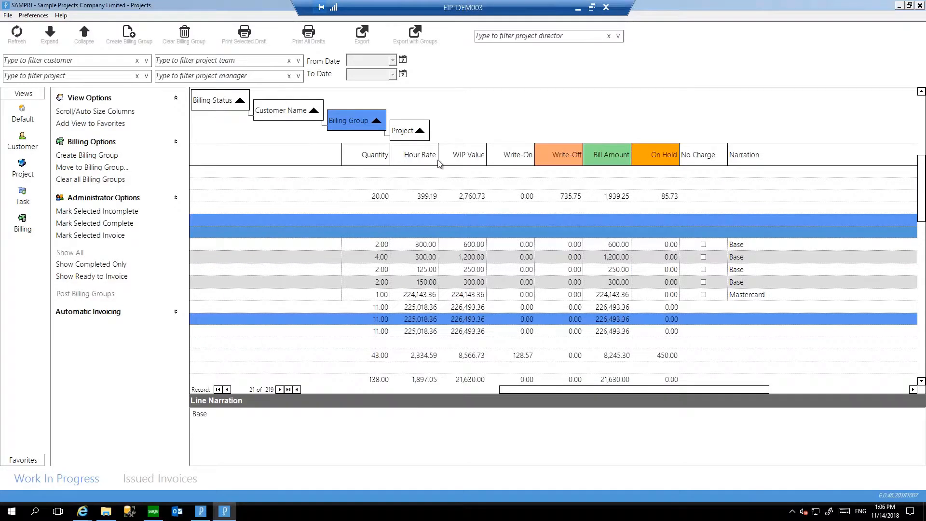
{"action": "left_click", "coordinate": [467, 282]}
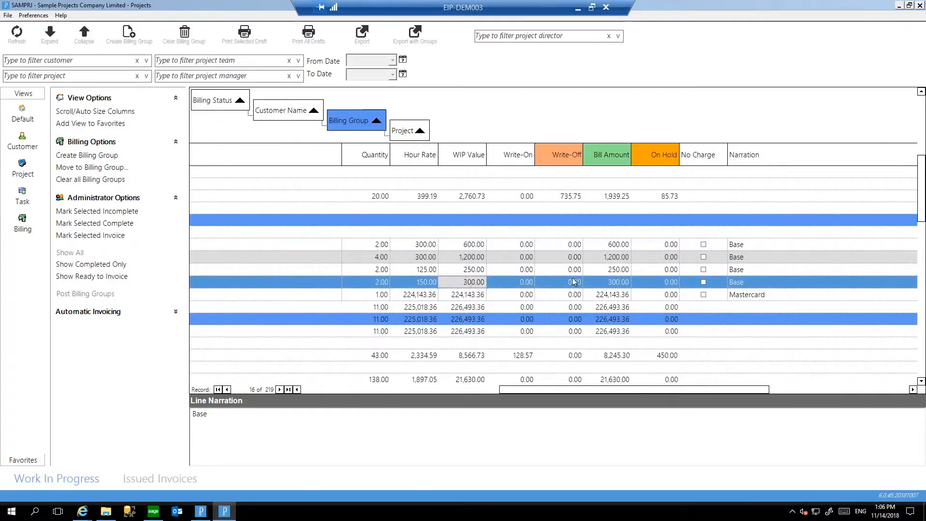
{"action": "left_click", "coordinate": [574, 244]}
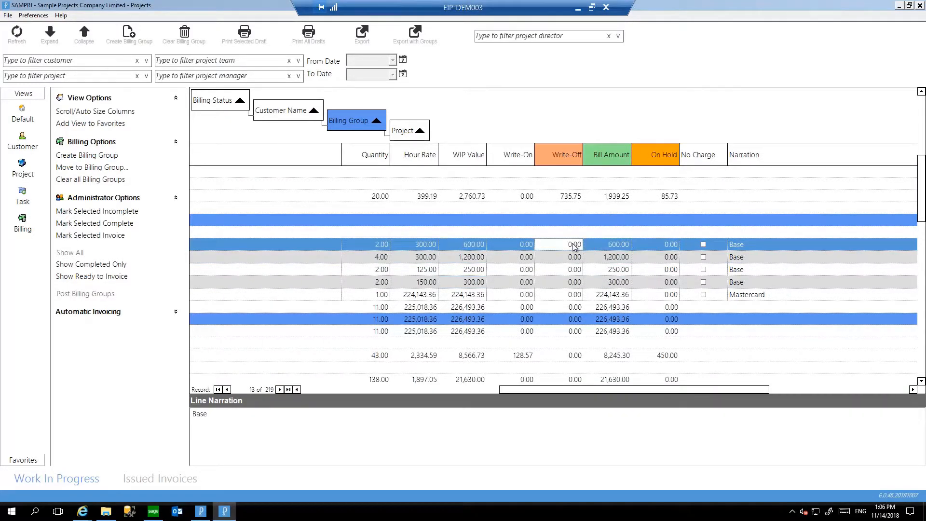
{"action": "left_click", "coordinate": [476, 389]}
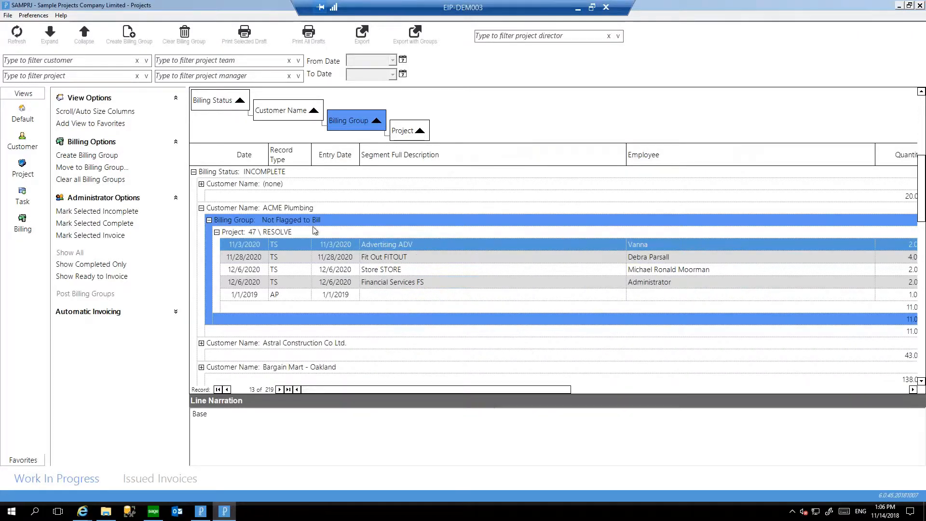
Hide the billing options pane and narrow the Employee and Segment Full Description columns to fit the billing amounts.
{"action": "left_click", "coordinate": [35, 14]}
{"action": "left_click", "coordinate": [48, 82]}
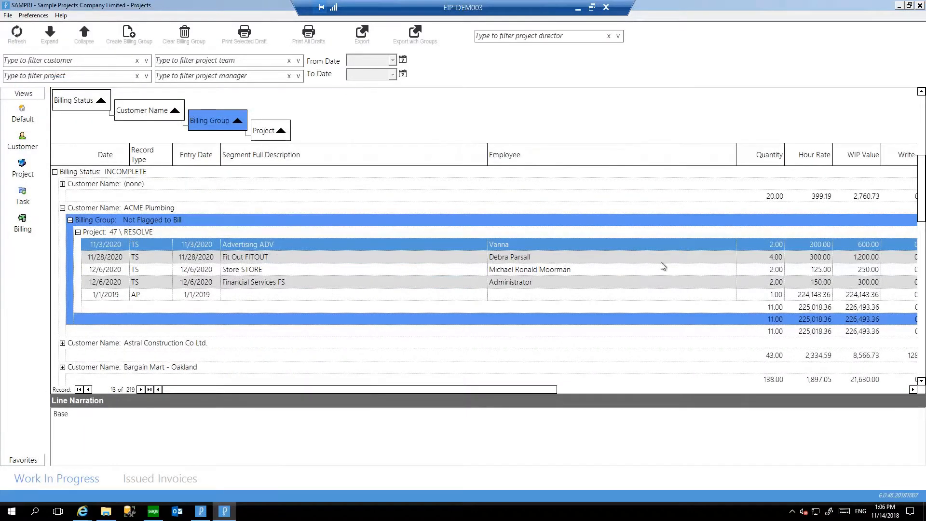
{"action": "left_click_drag", "start_coordinate": [736, 155], "coordinate": [540, 155]}
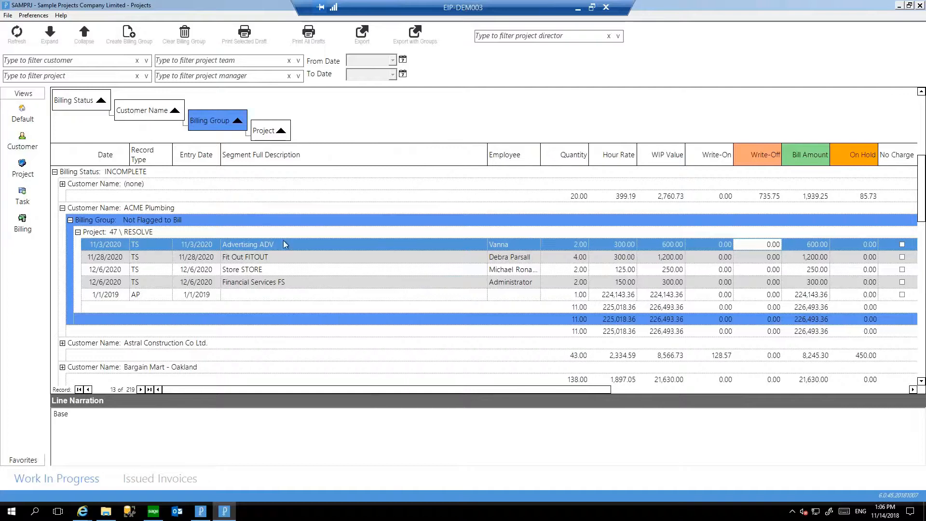
Create a billing group from the four timesheet transactions of ACME Plumbing's RESOLVE project.
{"action": "left_click", "coordinate": [157, 282], "text": "shift"}
{"action": "right_click", "coordinate": [180, 271]}
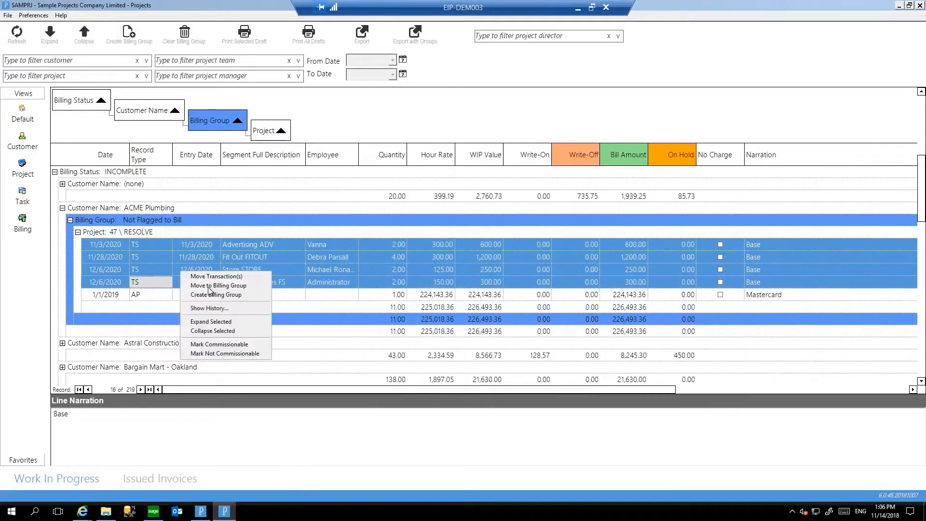
{"action": "left_click", "coordinate": [213, 296]}
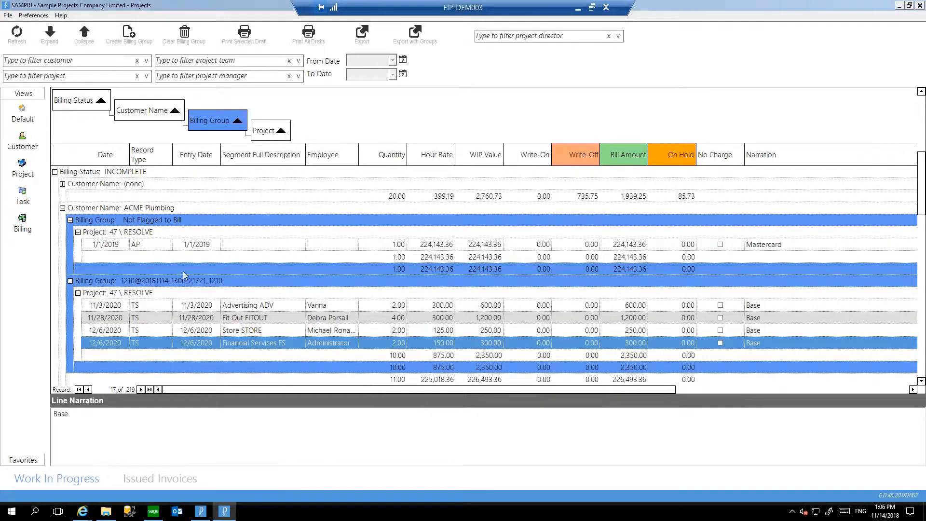
{"action": "left_click", "coordinate": [379, 307]}
{"action": "left_click", "coordinate": [370, 345]}
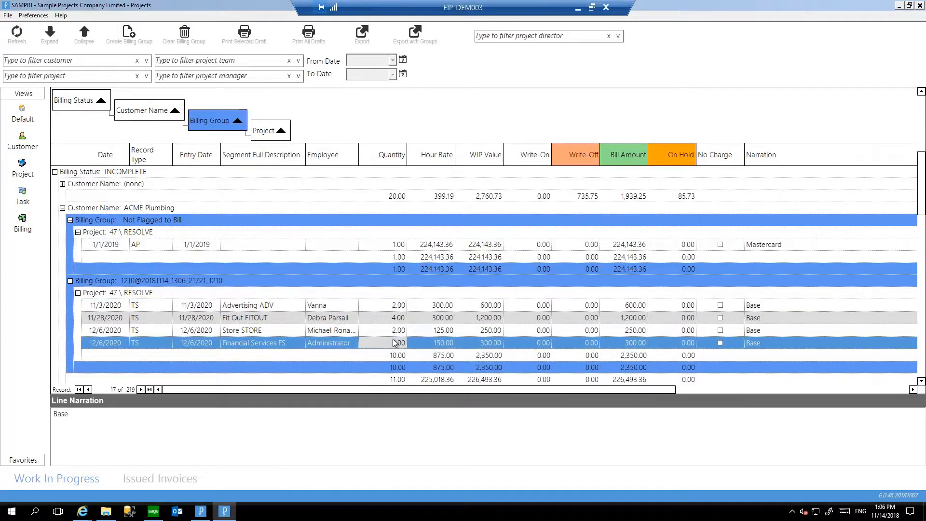
Bill the new ACME Plumbing billing group to 2500 with the balance written off/on by value, and preview its draft invoice.
{"action": "right_click", "coordinate": [192, 281]}
{"action": "mouse_move", "coordinate": [227, 319]}
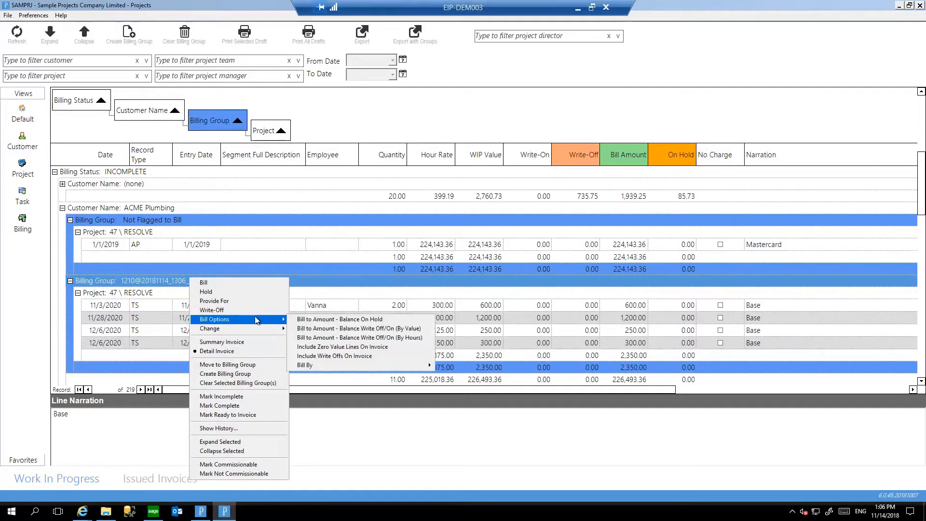
{"action": "left_click", "coordinate": [330, 330]}
{"action": "type", "text": "2590"}
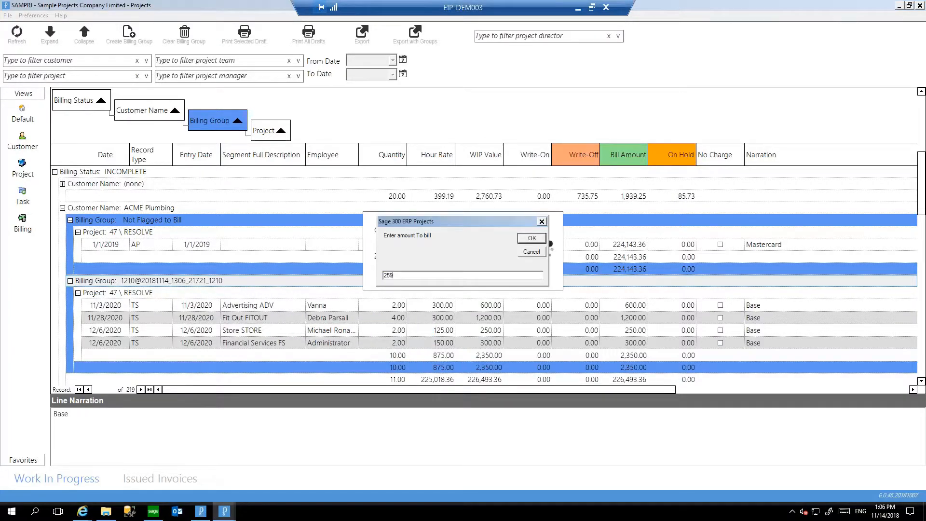
{"action": "key", "text": "BackSpace"}
{"action": "key", "text": "BackSpace"}
{"action": "left_click", "coordinate": [531, 238]}
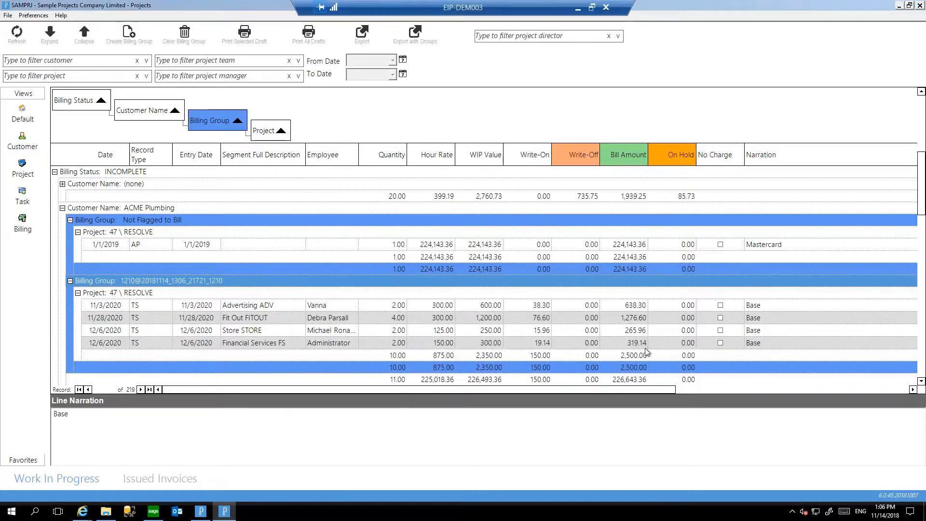
{"action": "left_click", "coordinate": [251, 39]}
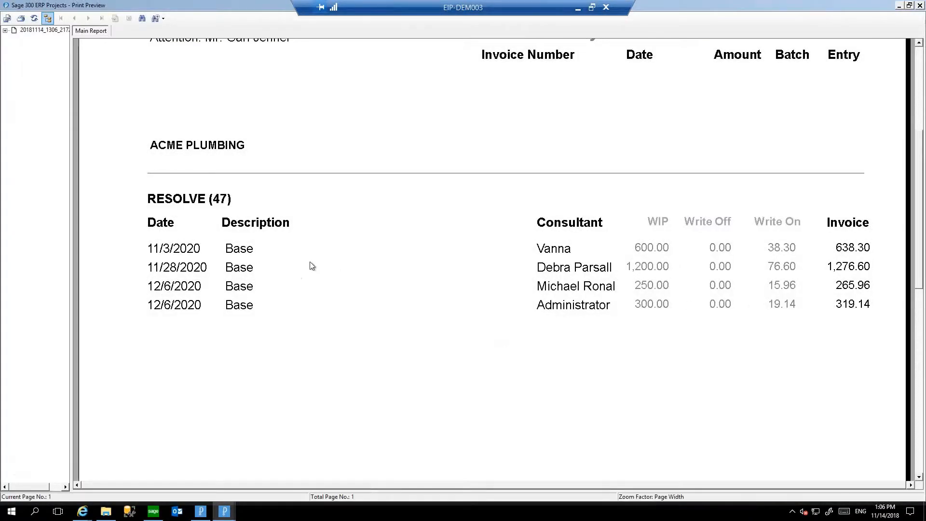
{"action": "left_click", "coordinate": [919, 6]}
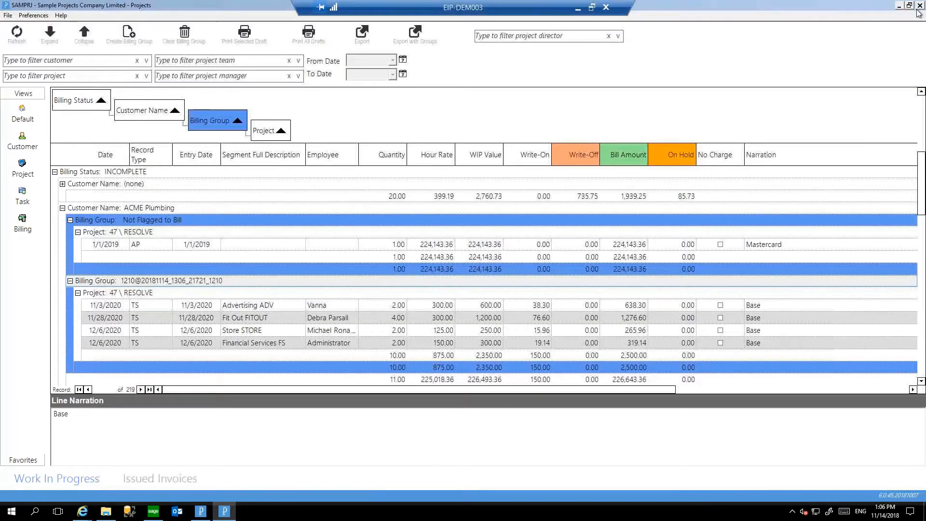
Switch the billing group to a summary invoice with the narration "This is an invoice." and an amount of 2500.00, and save it.
{"action": "right_click", "coordinate": [139, 283]}
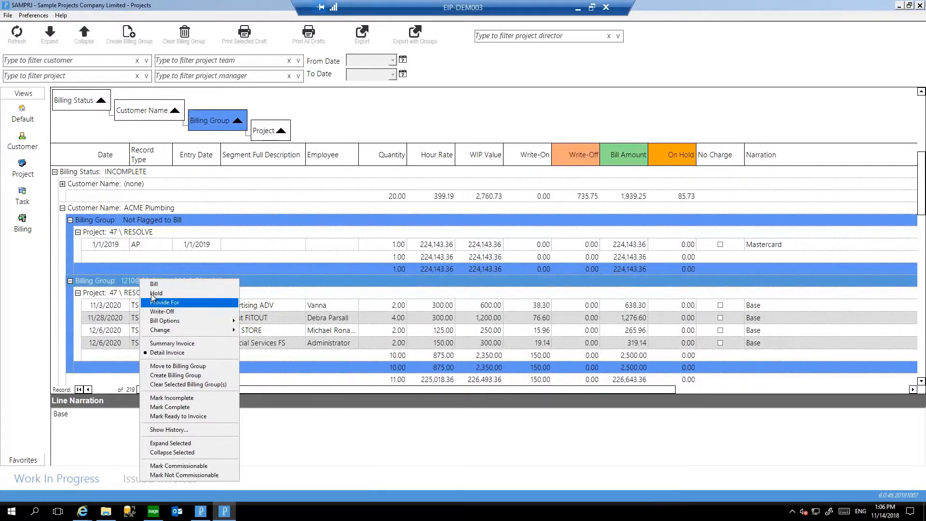
{"action": "left_click", "coordinate": [172, 343]}
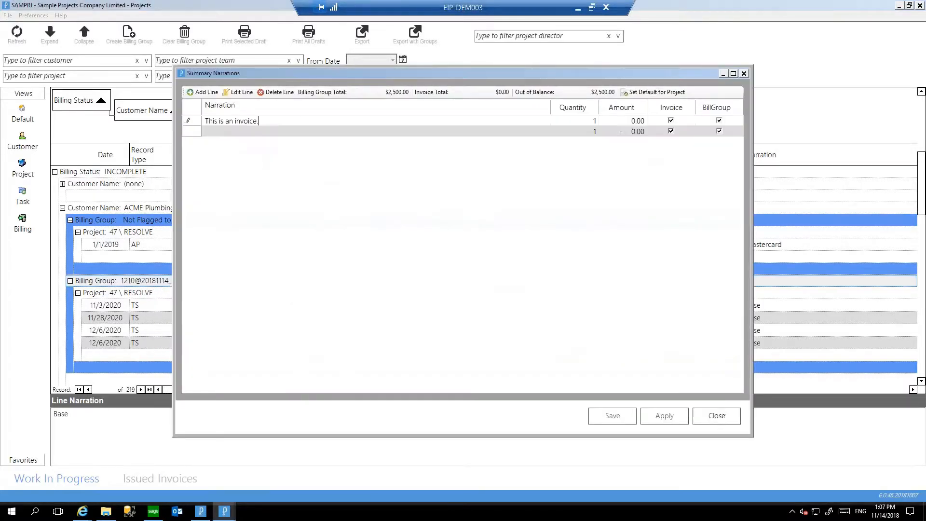
{"action": "left_click", "coordinate": [636, 121]}
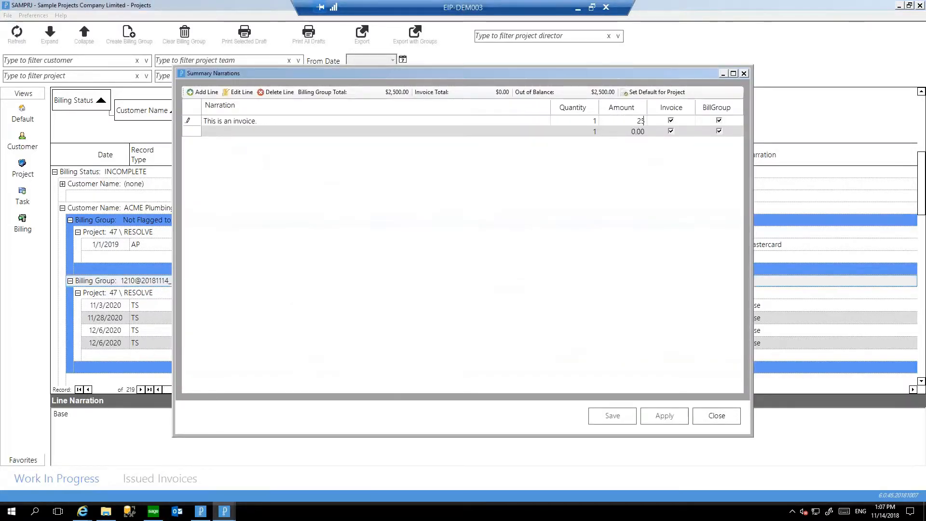
{"action": "type", "text": "2500,"}
{"action": "key", "text": "Tab"}
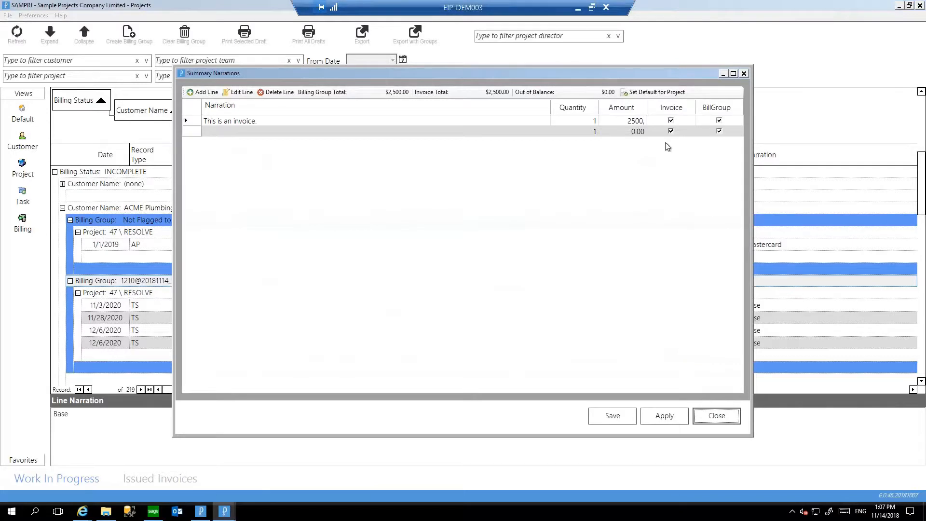
{"action": "left_click", "coordinate": [644, 120]}
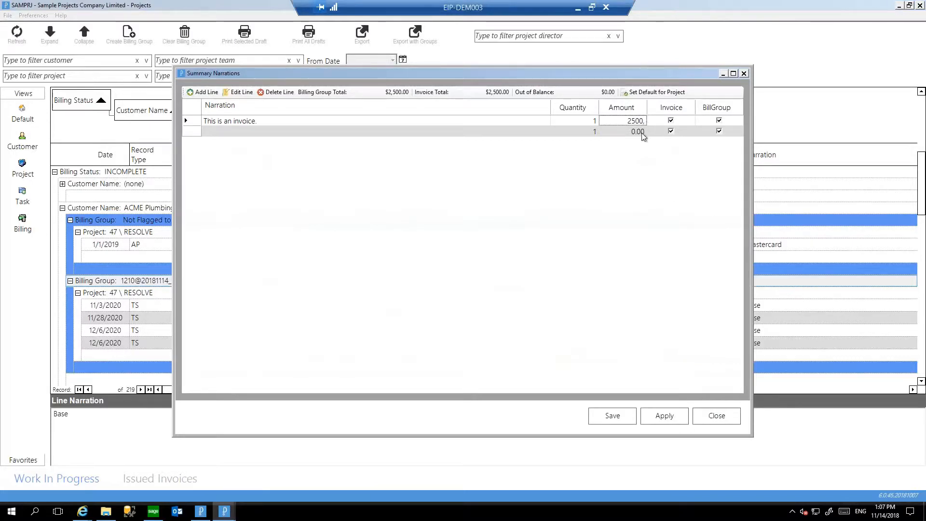
{"action": "type", "text": "2500.00"}
{"action": "key", "text": "Tab"}
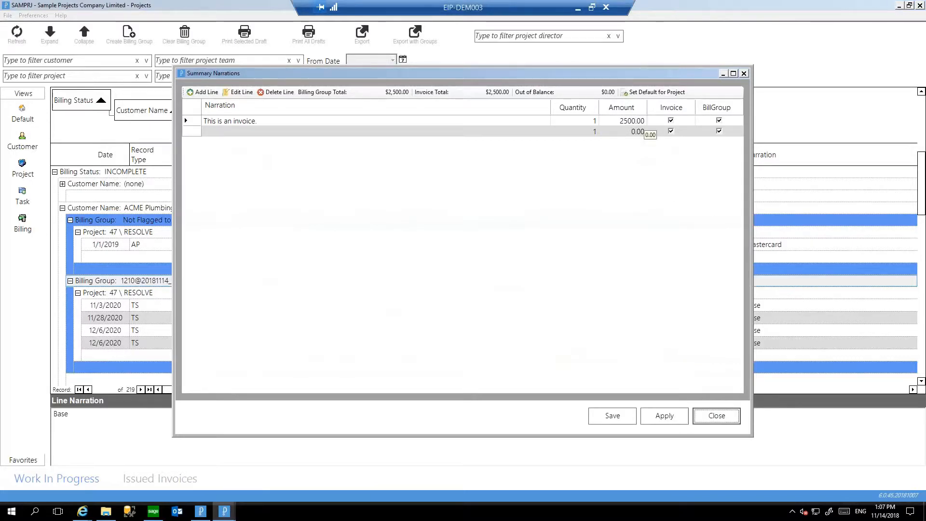
{"action": "left_click", "coordinate": [612, 415]}
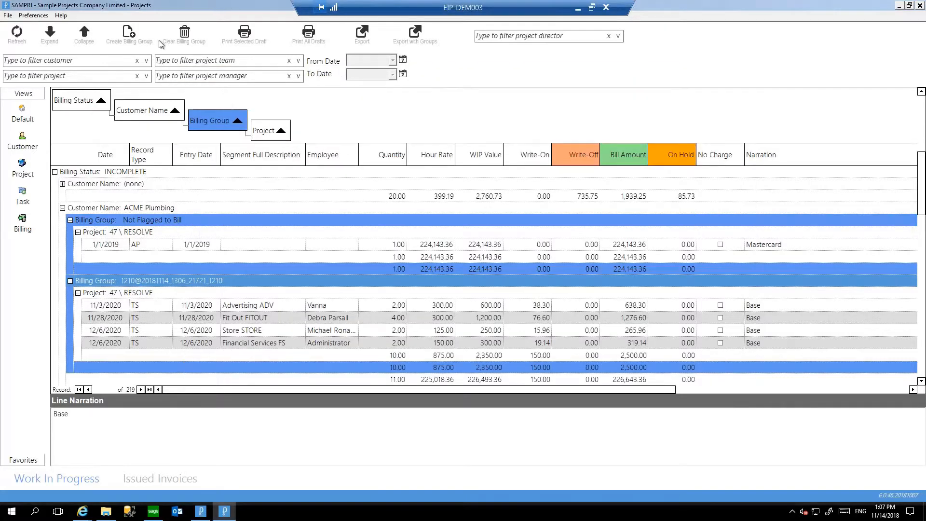
Preview the billing group's summary draft invoice, check the customer address and main report, and close the preview.
{"action": "left_click", "coordinate": [256, 38]}
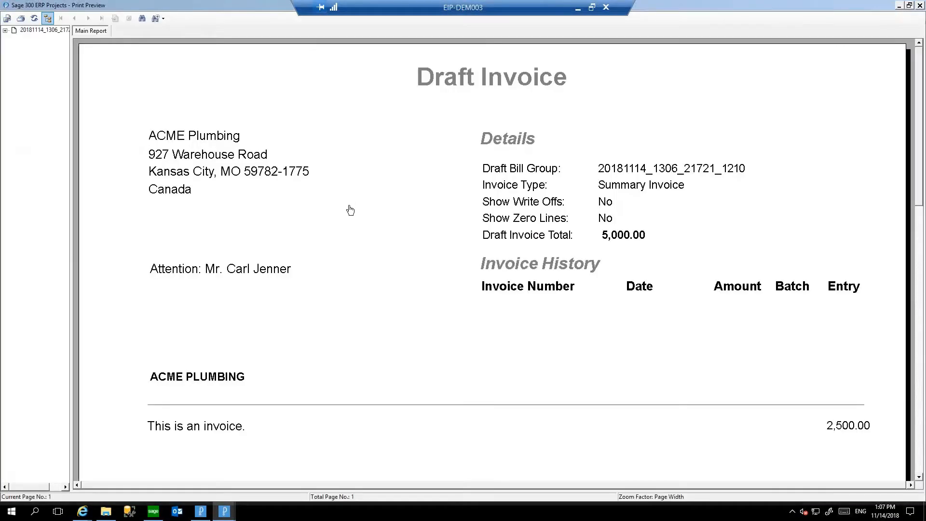
{"action": "double_click", "coordinate": [350, 208]}
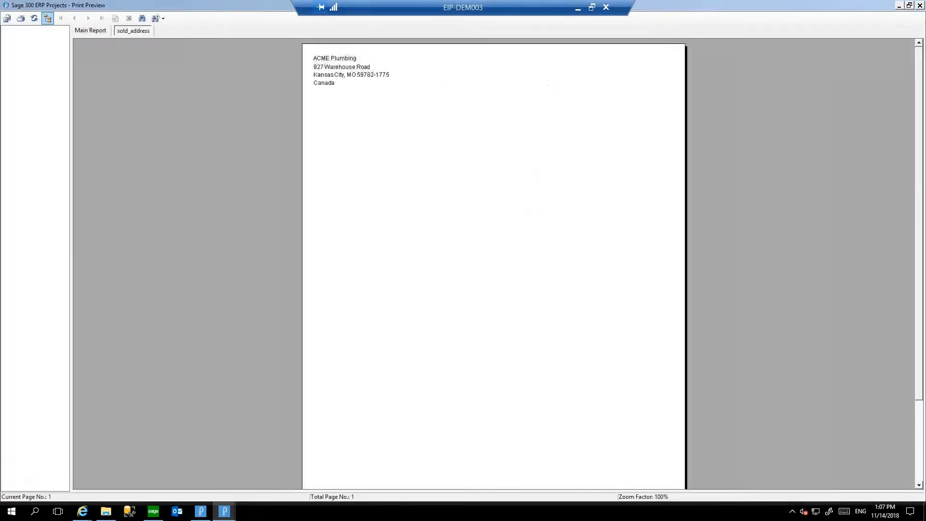
{"action": "scroll", "coordinate": [325, 208], "scroll_direction": "down", "scroll_amount": 1}
{"action": "scroll", "coordinate": [329, 212], "scroll_direction": "up", "scroll_amount": 1}
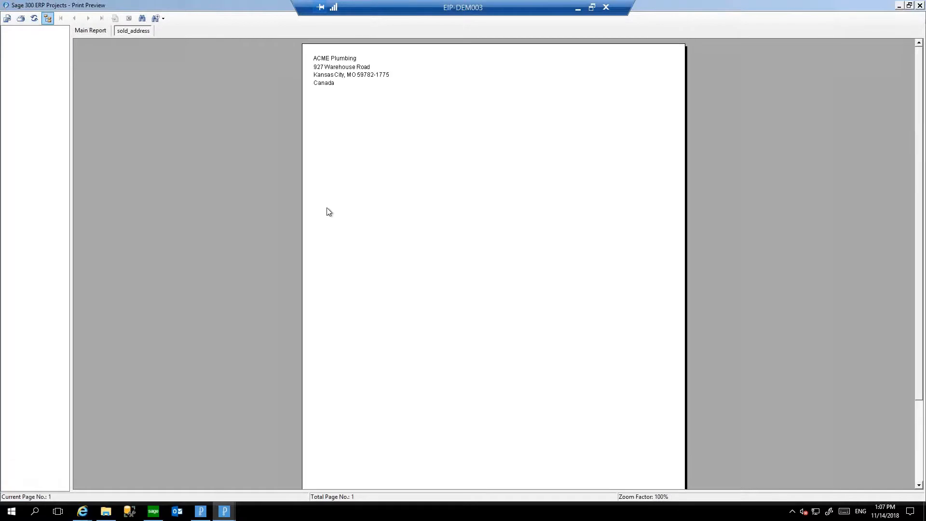
{"action": "left_click", "coordinate": [89, 35]}
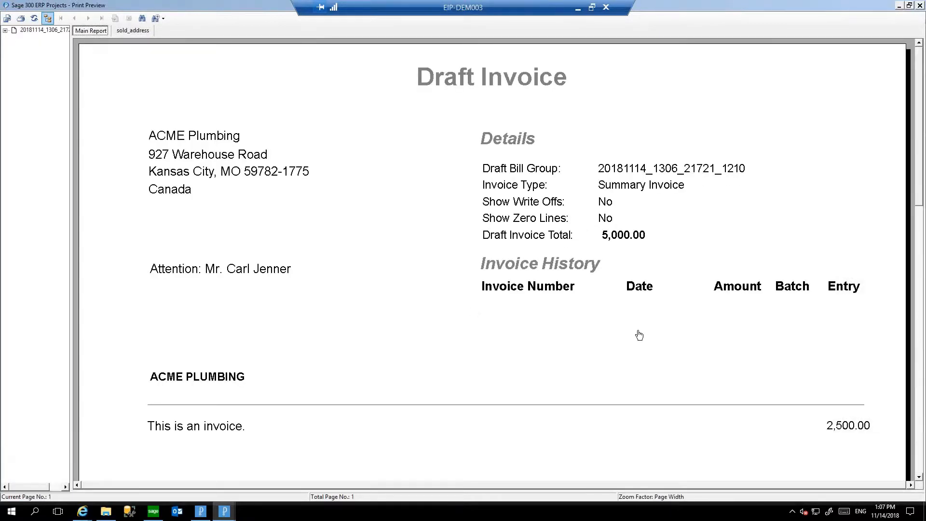
{"action": "left_click", "coordinate": [920, 5]}
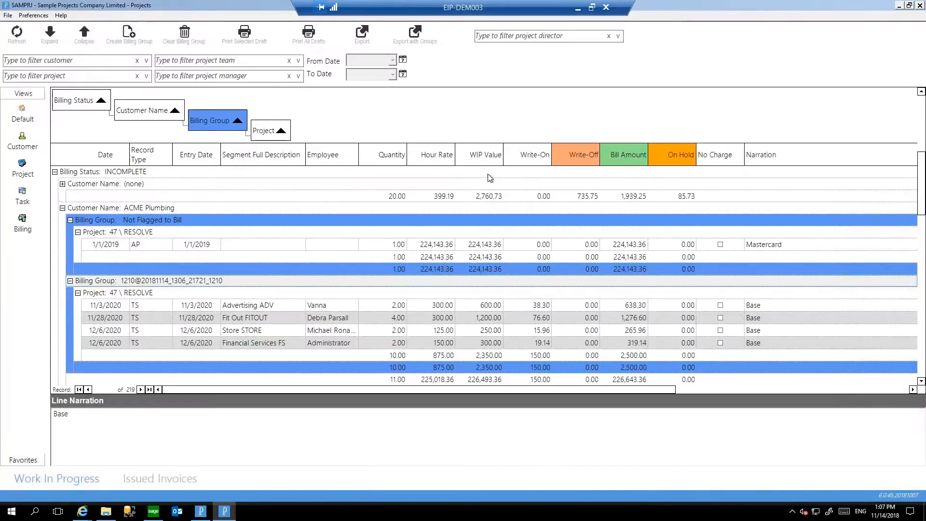
Mark ACME Plumbing's billing group for the RESOLVE project as ready to invoice.
{"action": "left_click", "coordinate": [163, 282]}
{"action": "right_click", "coordinate": [163, 282]}
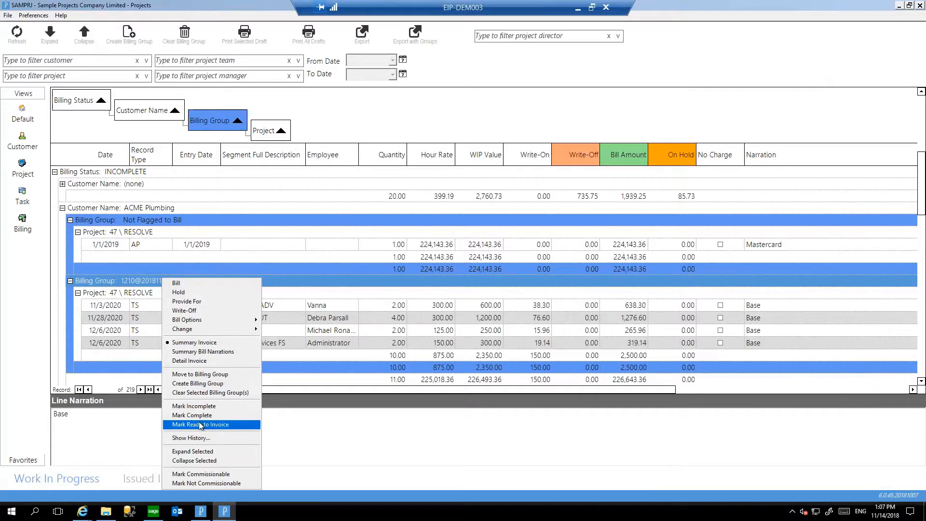
{"action": "left_click", "coordinate": [214, 427]}
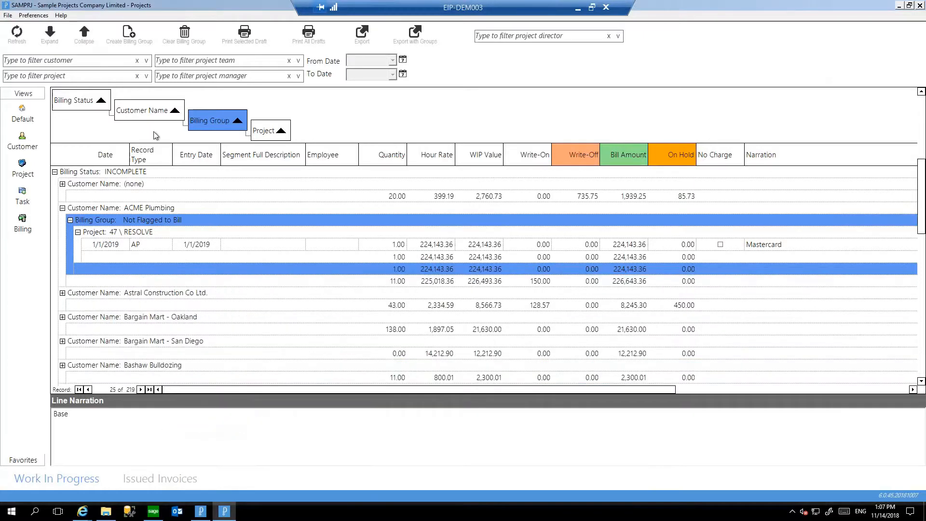
Look at the billing preferences options, and close the billing and project windows.
{"action": "left_click", "coordinate": [33, 15]}
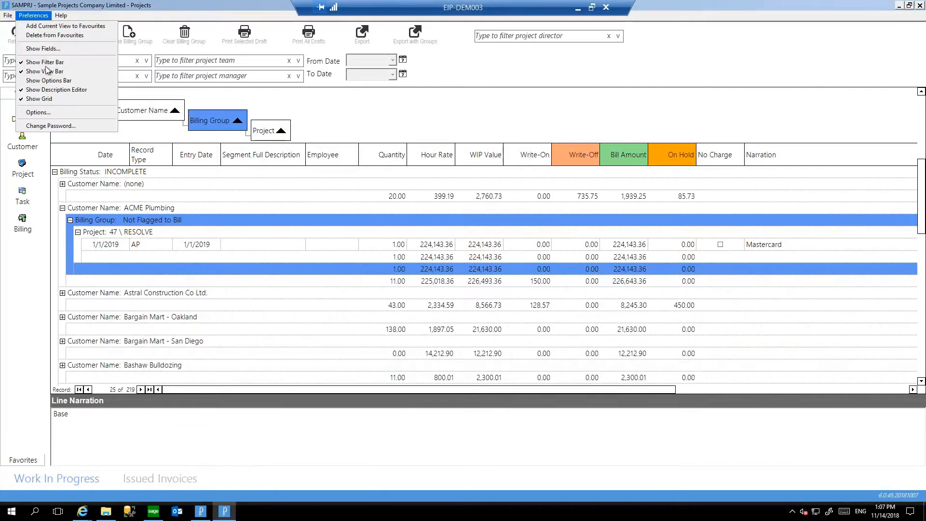
{"action": "left_click", "coordinate": [37, 112]}
{"action": "left_click", "coordinate": [554, 332]}
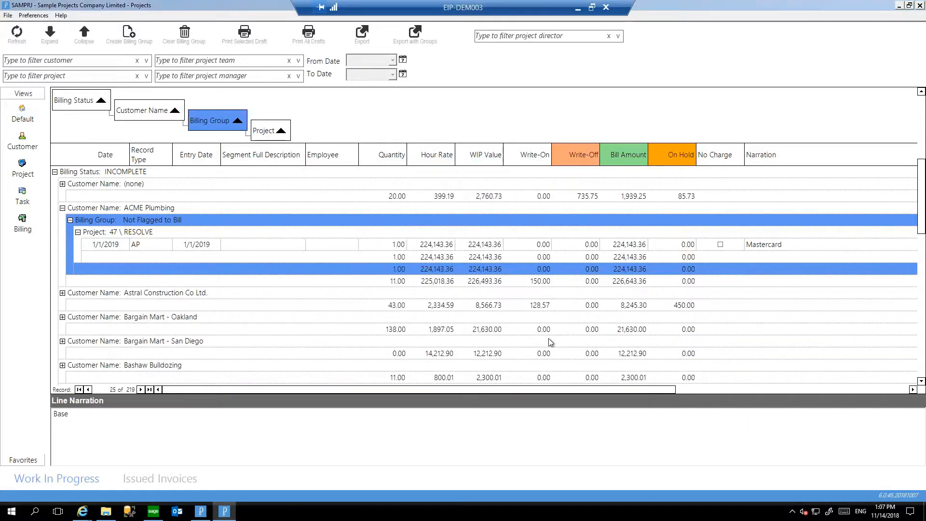
{"action": "left_click", "coordinate": [920, 6]}
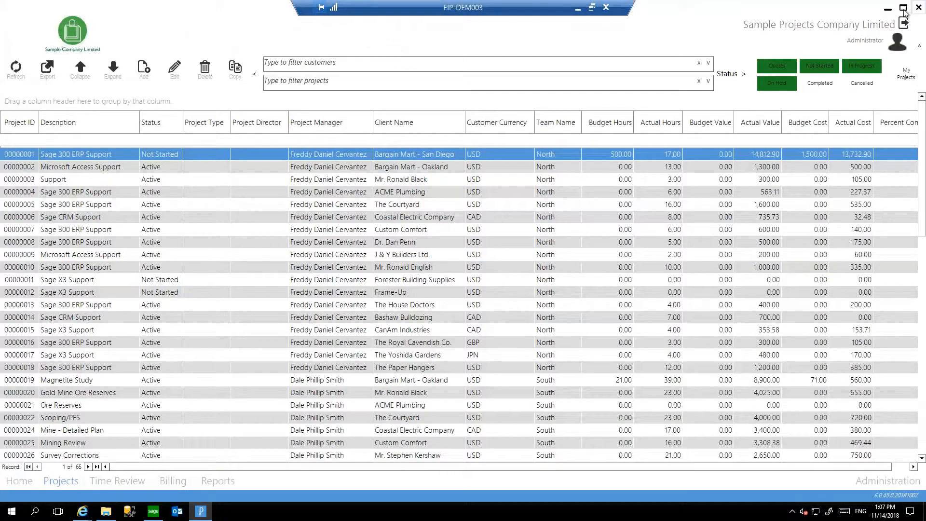
{"action": "left_click", "coordinate": [918, 6]}
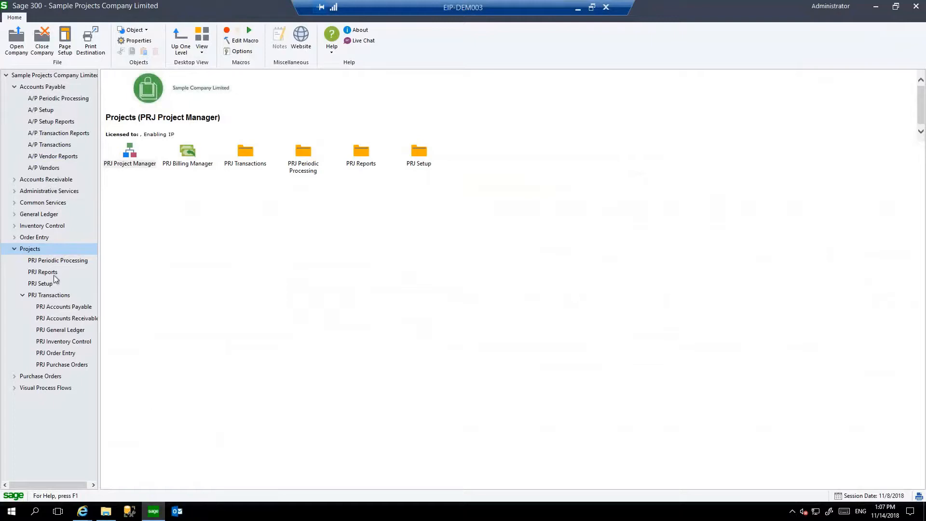
Reopen the PRJ Project Manager and add a graph item to the Home dashboard in design mode.
{"action": "double_click", "coordinate": [129, 153]}
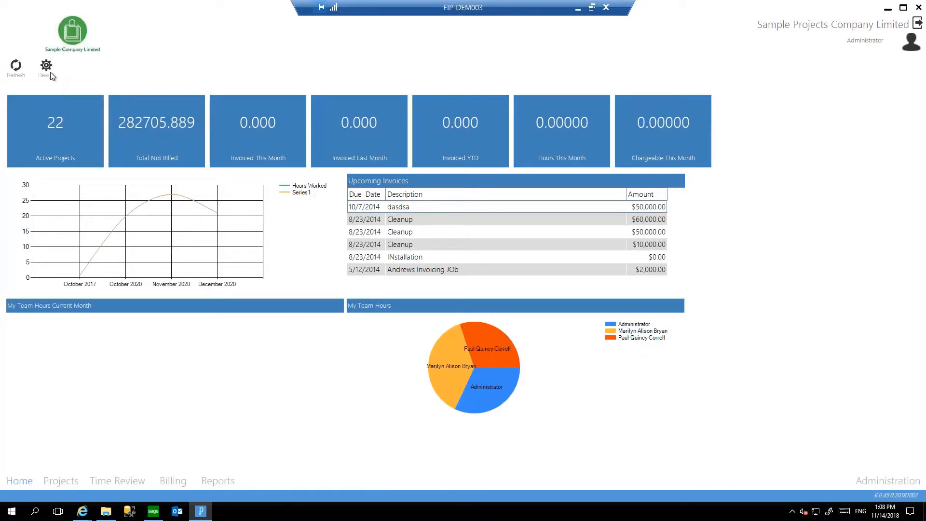
{"action": "left_click", "coordinate": [48, 69]}
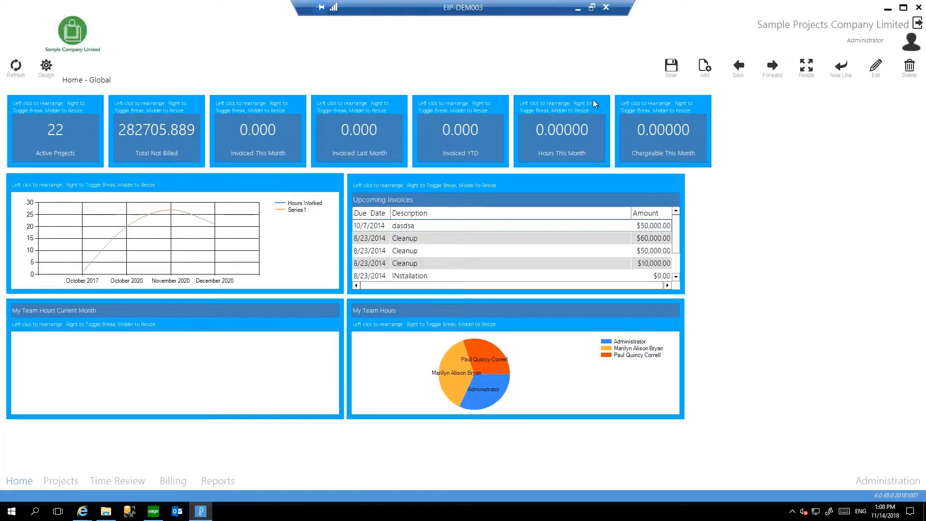
{"action": "left_click", "coordinate": [704, 67]}
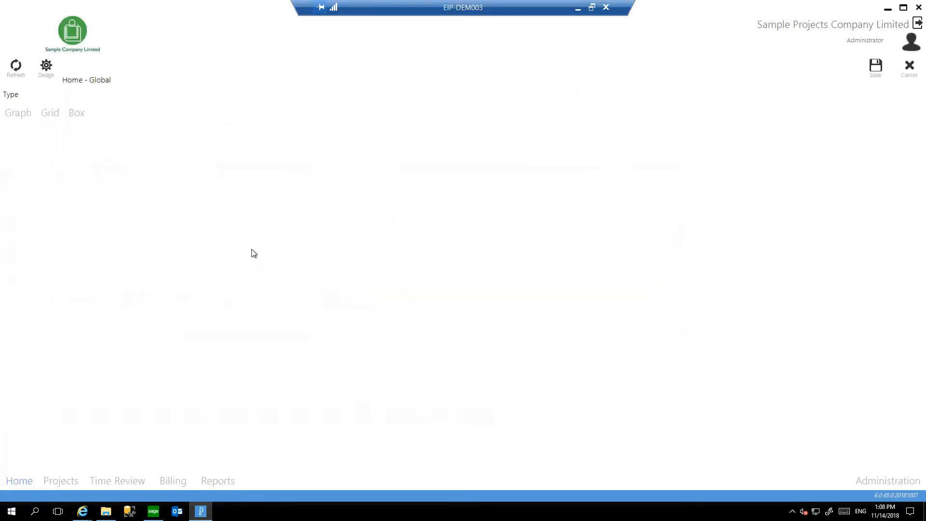
{"action": "left_click", "coordinate": [22, 114]}
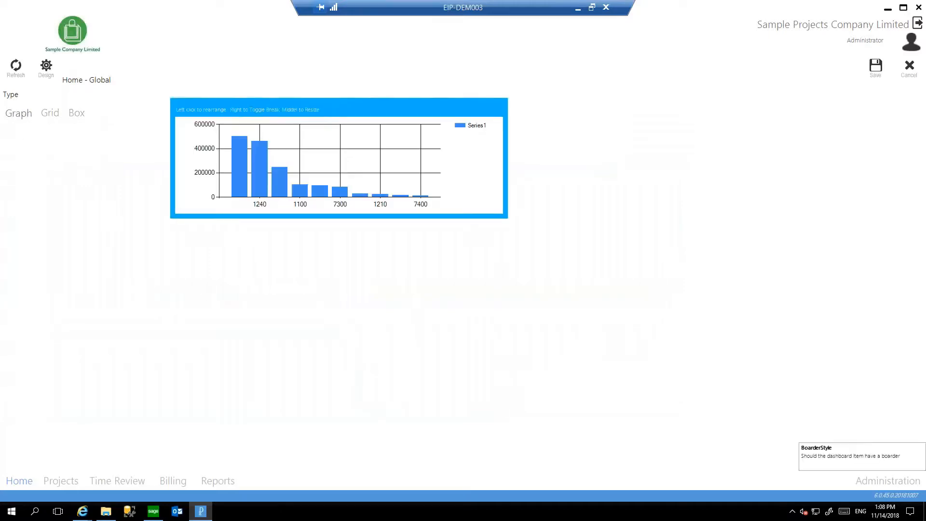
Keep the new dashboard item as a graph, highlight its SQL query, and try chart types such as Area and ErrorBar.
{"action": "left_click", "coordinate": [75, 114]}
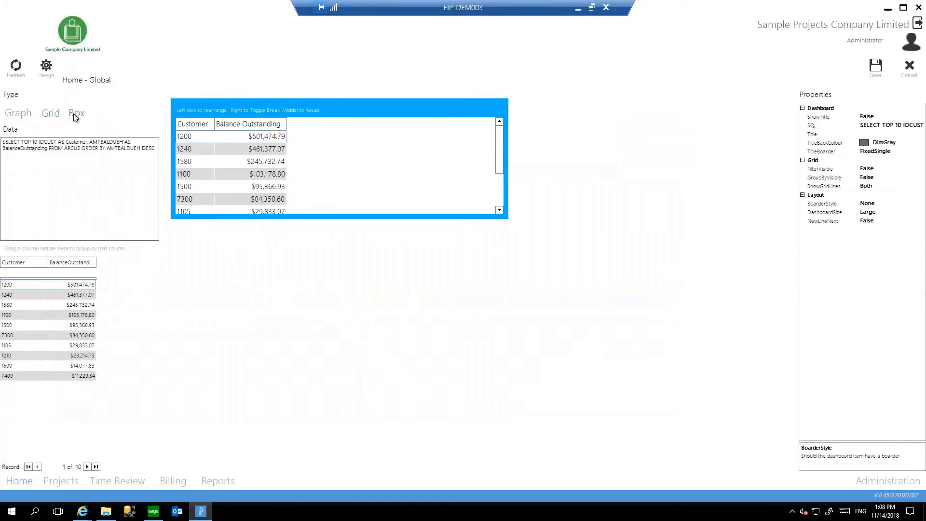
{"action": "left_click", "coordinate": [24, 114]}
{"action": "left_click_drag", "start_coordinate": [155, 150], "coordinate": [2, 142]}
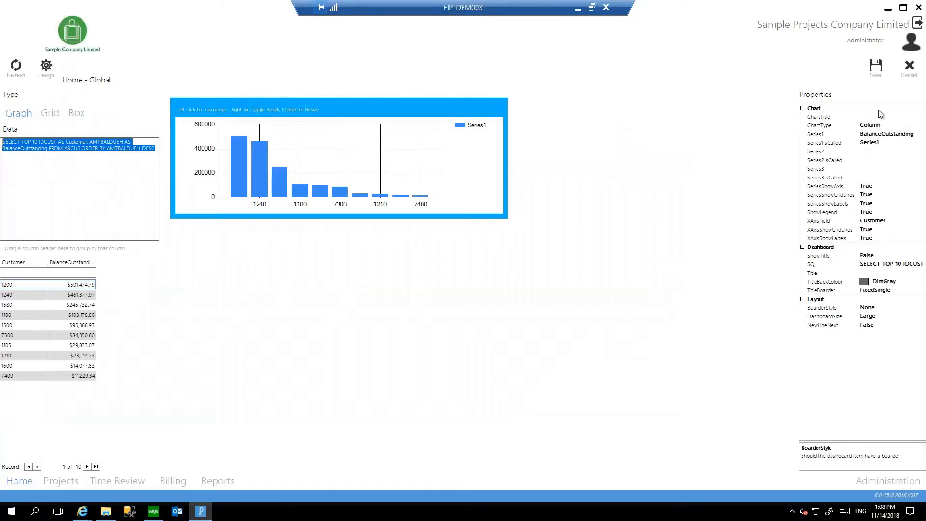
{"action": "left_click", "coordinate": [893, 125]}
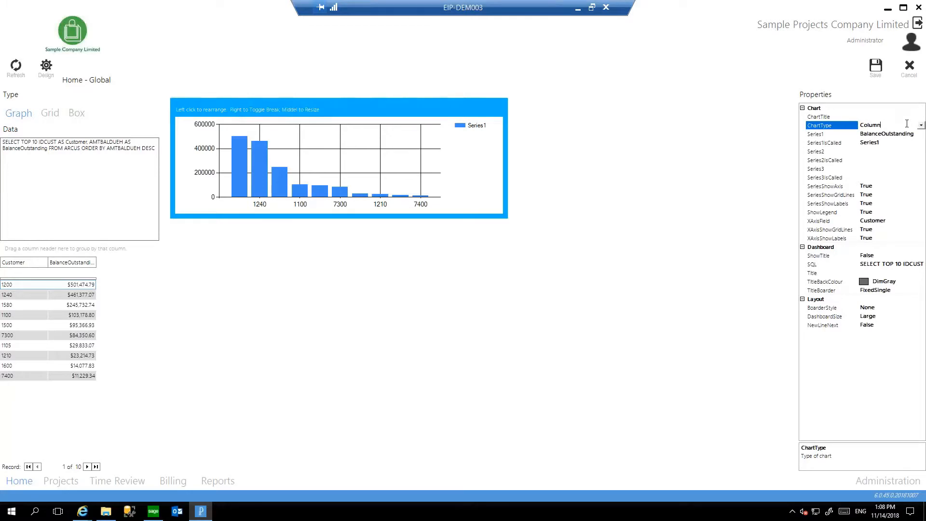
{"action": "key", "text": "Down"}
{"action": "key", "text": "Down"}
{"action": "key", "text": "Down"}
{"action": "key", "text": "Down"}
{"action": "key", "text": "Down"}
{"action": "key", "text": "Down"}
{"action": "key", "text": "Down"}
{"action": "key", "text": "Down"}
{"action": "key", "text": "Down"}
{"action": "key", "text": "Down"}
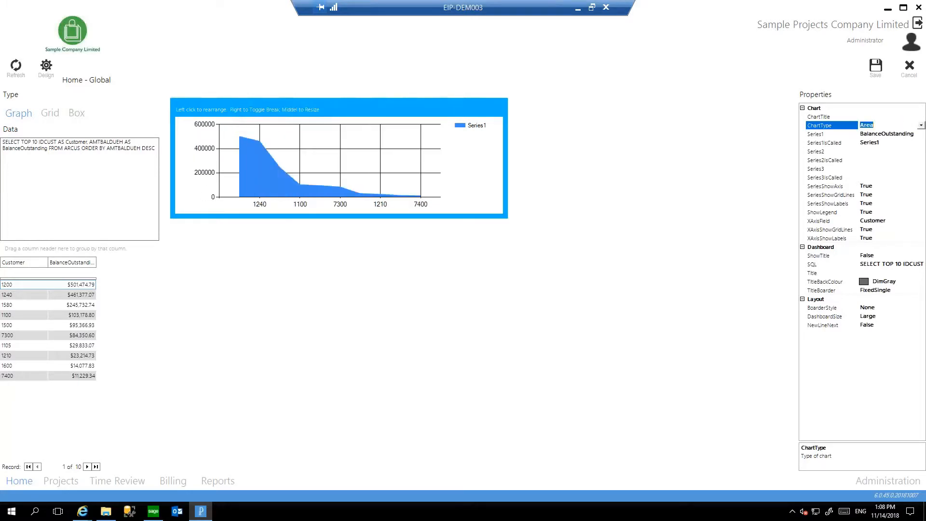
{"action": "key", "text": "Down"}
{"action": "key", "text": "Down"}
{"action": "key", "text": "Down"}
{"action": "key", "text": "Down"}
{"action": "key", "text": "Down"}
{"action": "key", "text": "Down"}
{"action": "key", "text": "Down"}
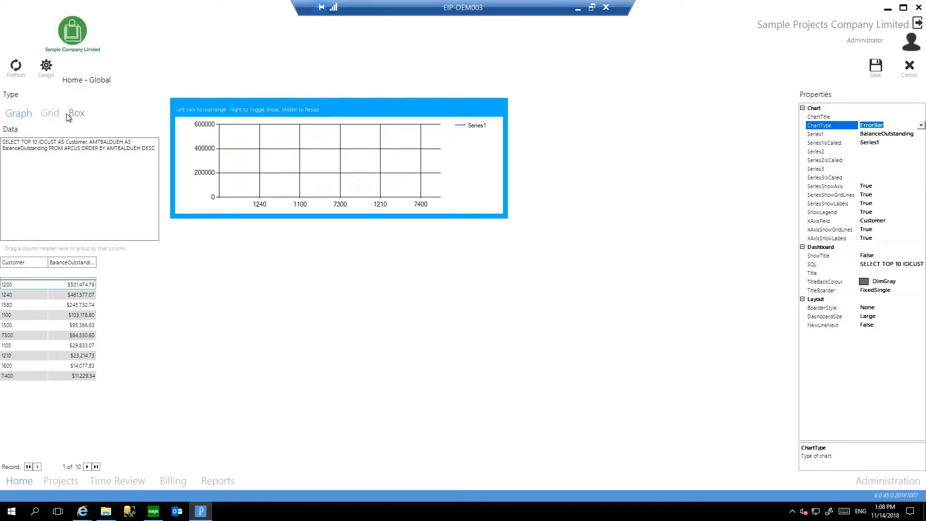
Try the new dashboard item as a grid and as a box, highlight the box's SQL query, and cancel the item.
{"action": "left_click", "coordinate": [51, 113]}
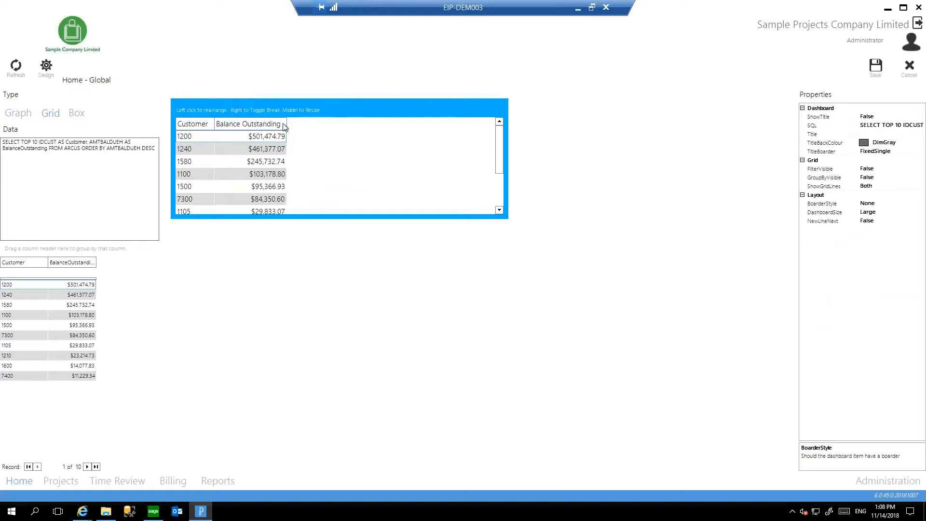
{"action": "left_click", "coordinate": [82, 115]}
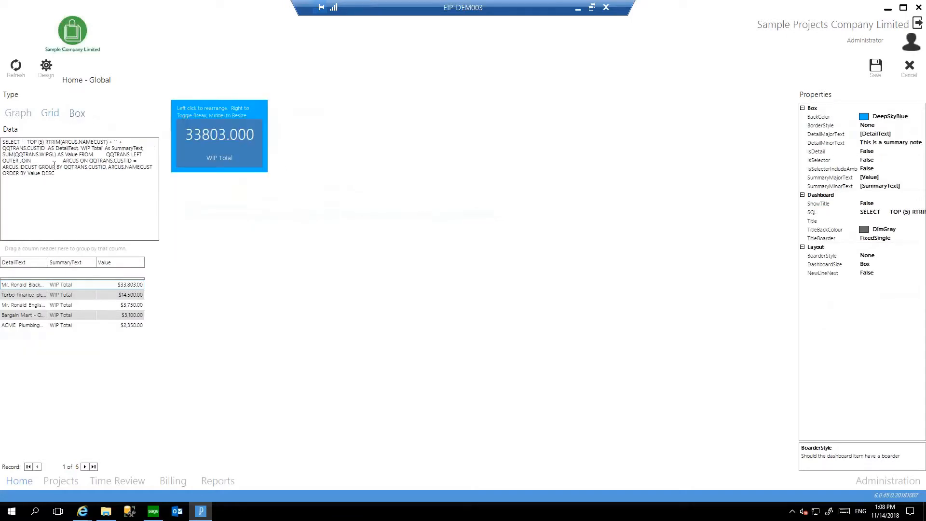
{"action": "key", "text": "ctrl+a"}
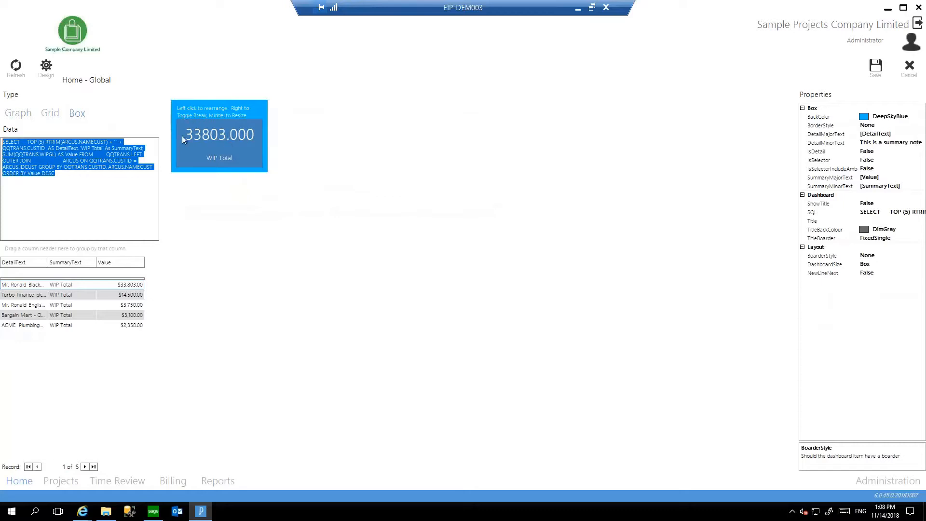
{"action": "left_click", "coordinate": [909, 72]}
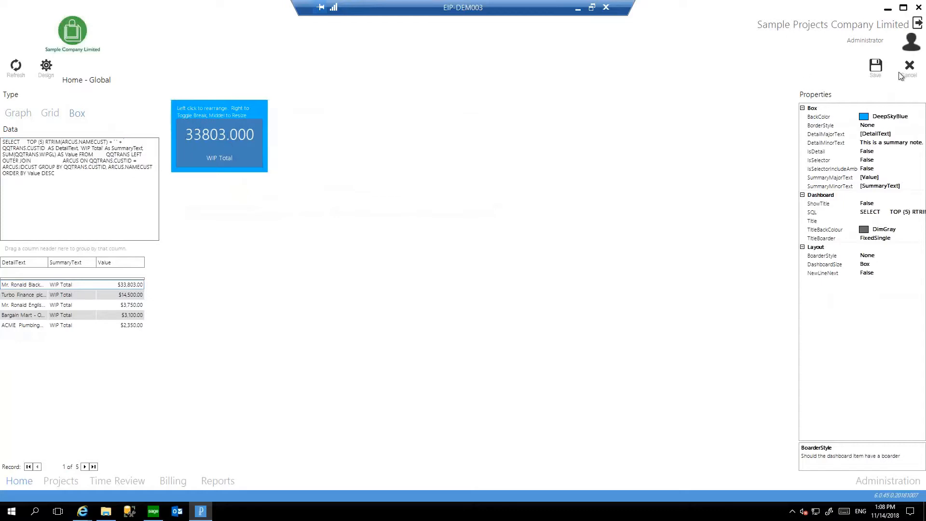
Start saving the Home dashboard, review the available scope choices, and cancel the save.
{"action": "left_click", "coordinate": [670, 68]}
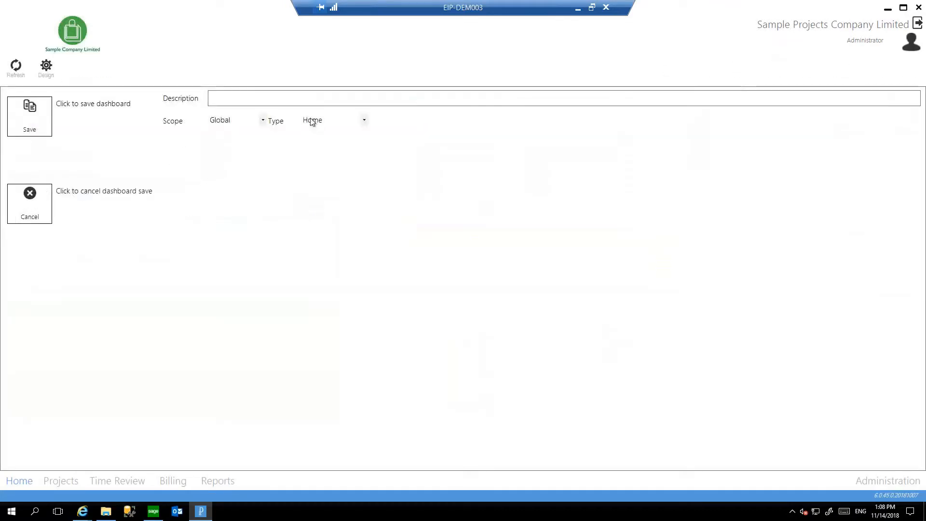
{"action": "left_click", "coordinate": [263, 120]}
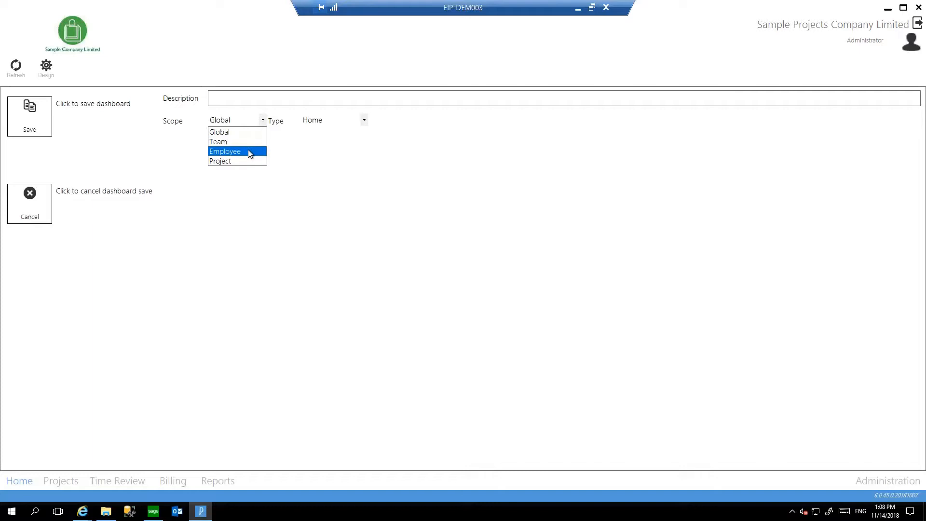
{"action": "left_click", "coordinate": [381, 170]}
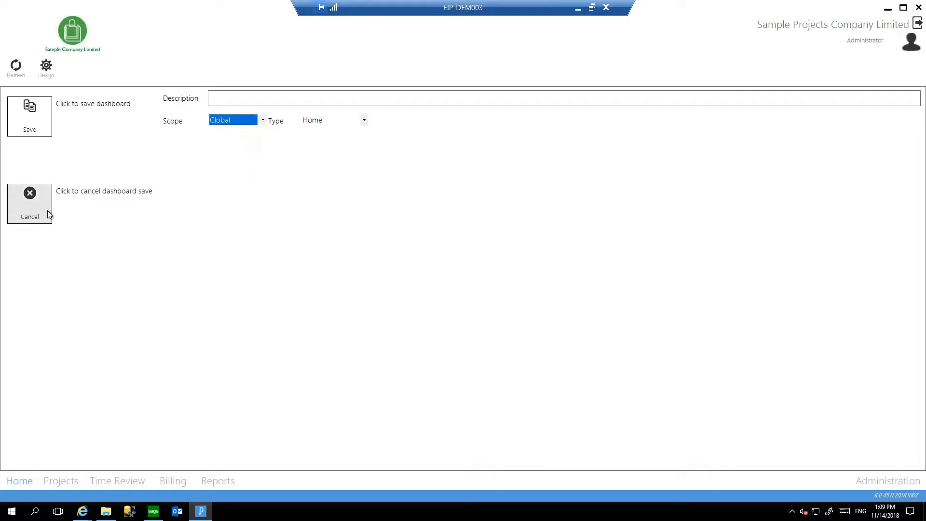
{"action": "left_click", "coordinate": [33, 212]}
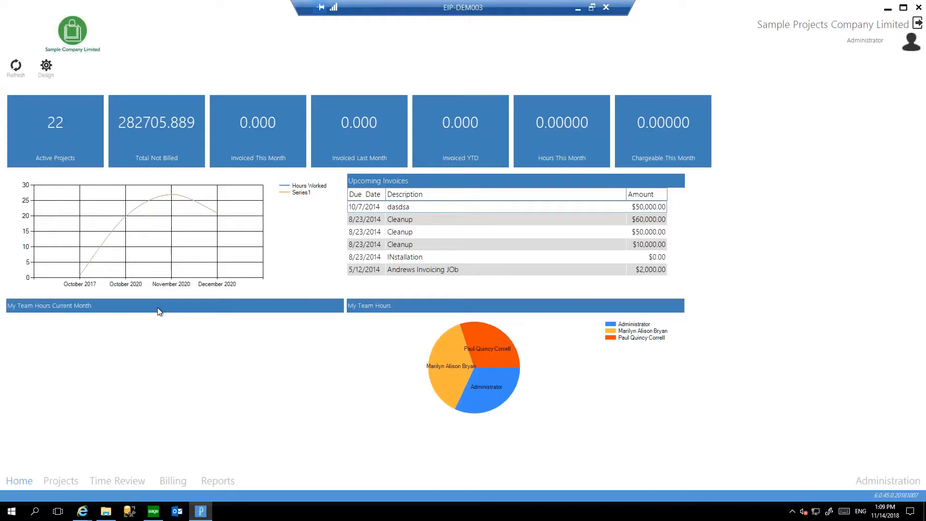
Preview the Project Analysis Status report for the full range of projects, and close the preview.
{"action": "left_click", "coordinate": [225, 482]}
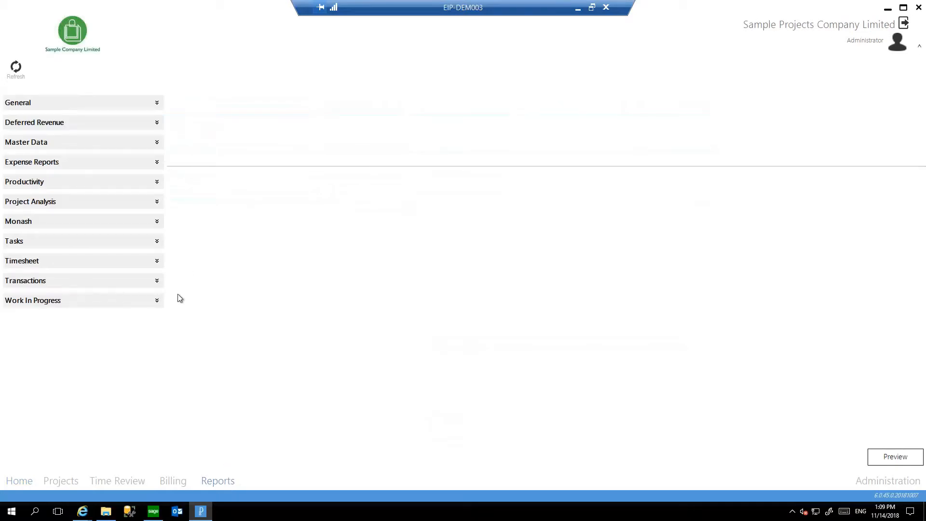
{"action": "left_click", "coordinate": [159, 201]}
{"action": "left_click", "coordinate": [19, 238]}
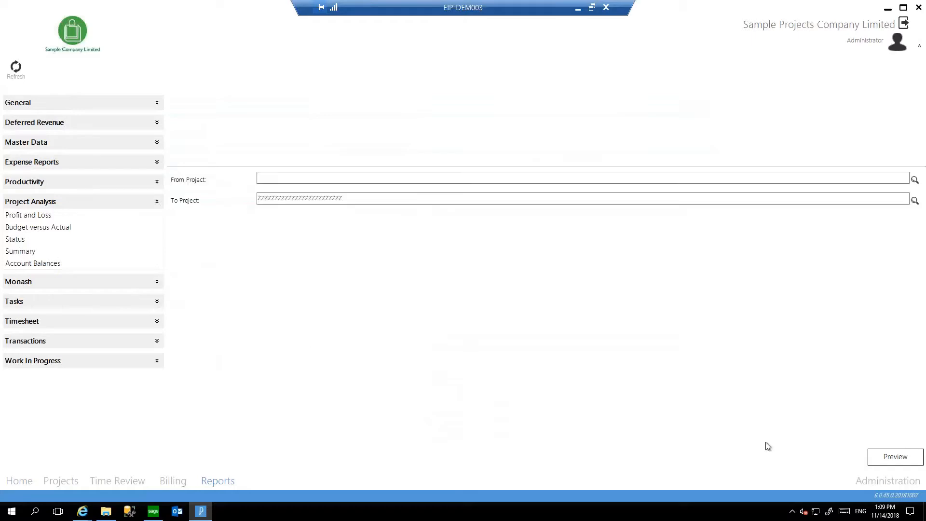
{"action": "left_click", "coordinate": [904, 458]}
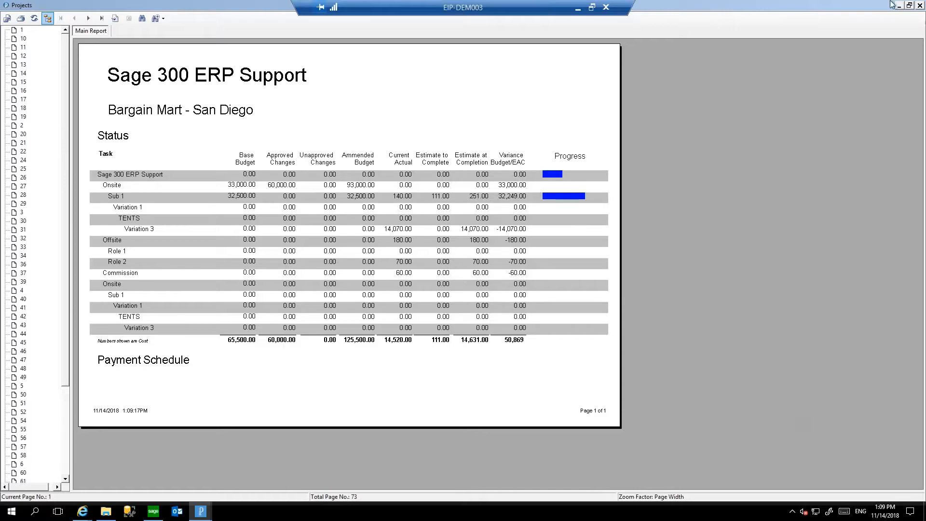
{"action": "left_click", "coordinate": [920, 7]}
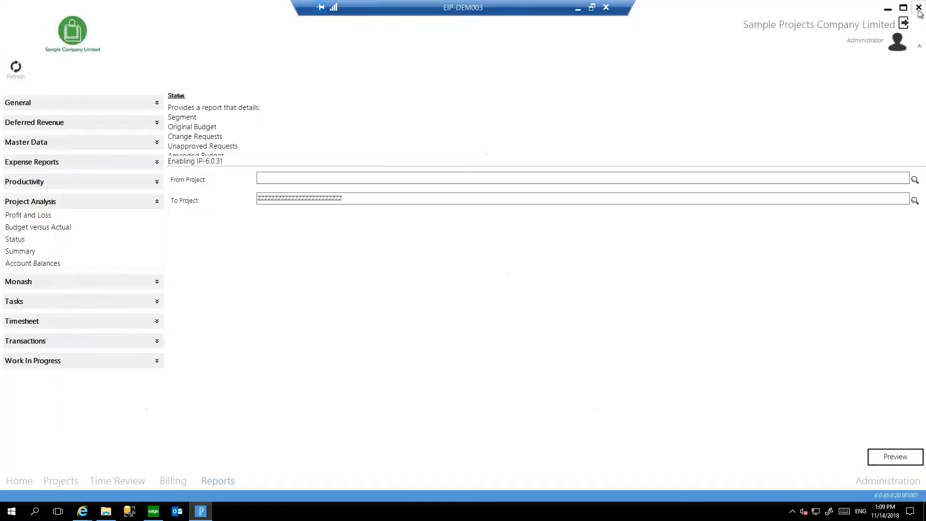
Expand the Productivity reports, preview the Work In Progress G/L Balances Reconciliation report, and close the preview.
{"action": "left_click", "coordinate": [162, 181]}
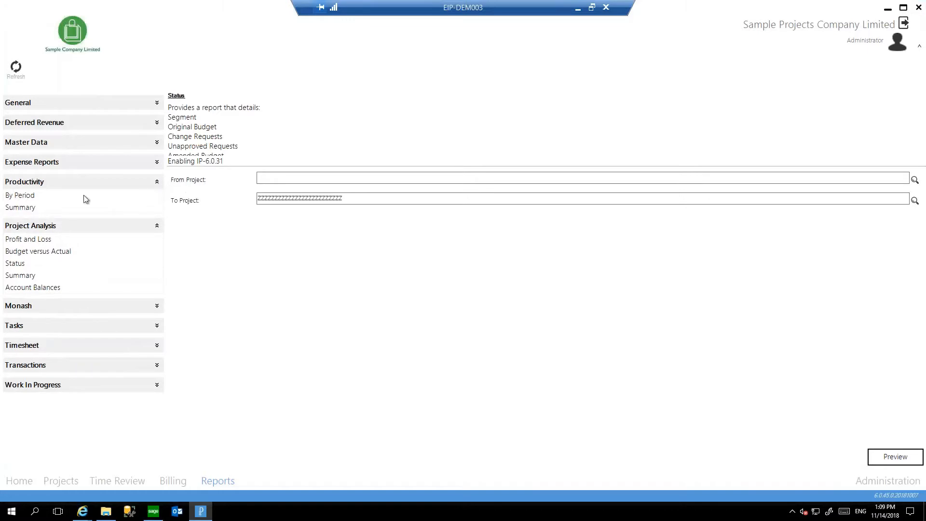
{"action": "left_click", "coordinate": [161, 384]}
{"action": "left_click", "coordinate": [23, 422]}
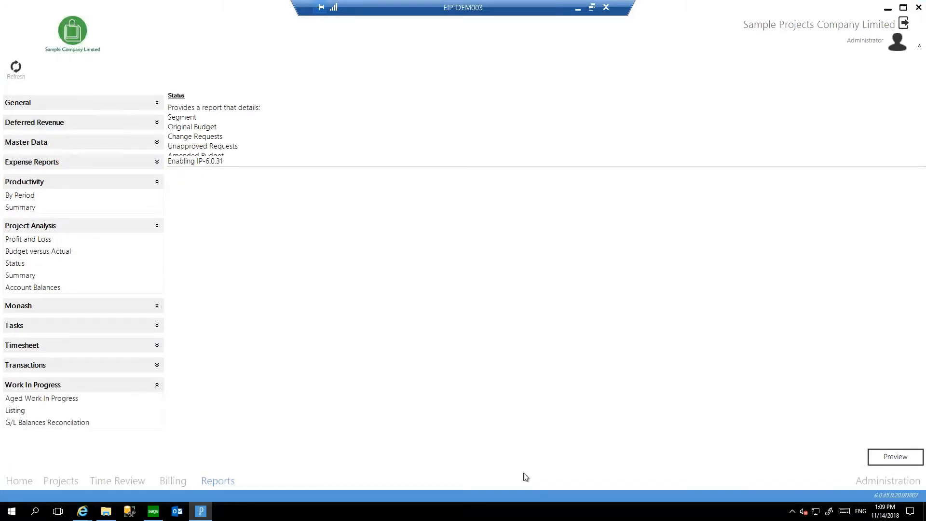
{"action": "left_click", "coordinate": [894, 456]}
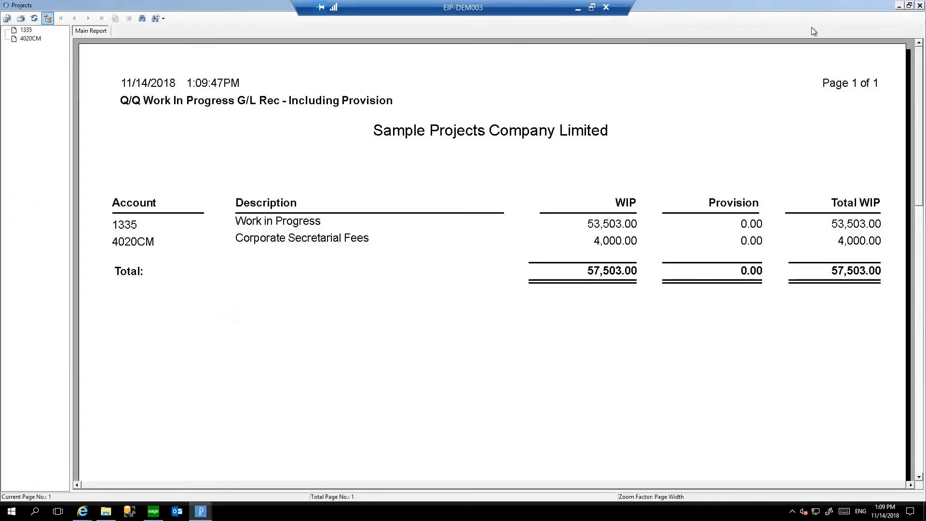
{"action": "left_click", "coordinate": [919, 6]}
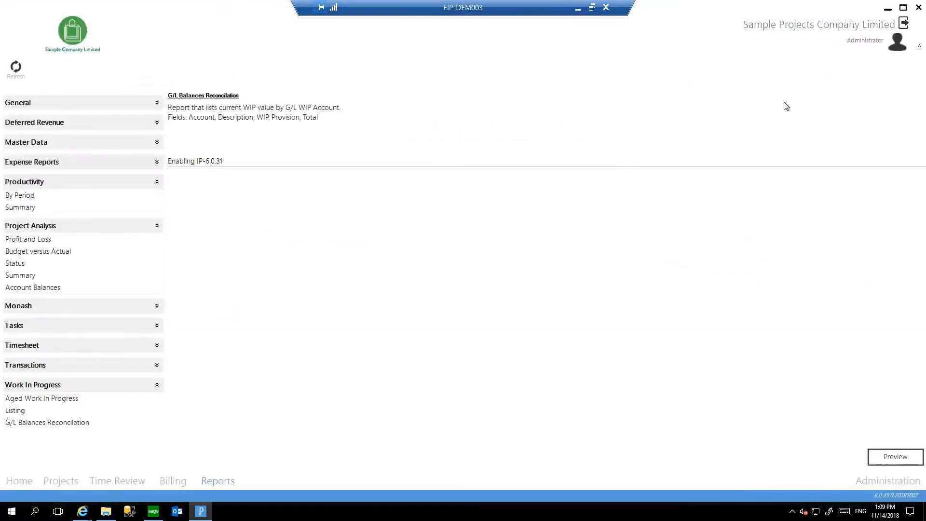
Switch to the Sage 300 desktop, open the SAMPRJ Analysis workbook from the PRJ Reports, and maximise it in Excel.
{"action": "left_click", "coordinate": [887, 10]}
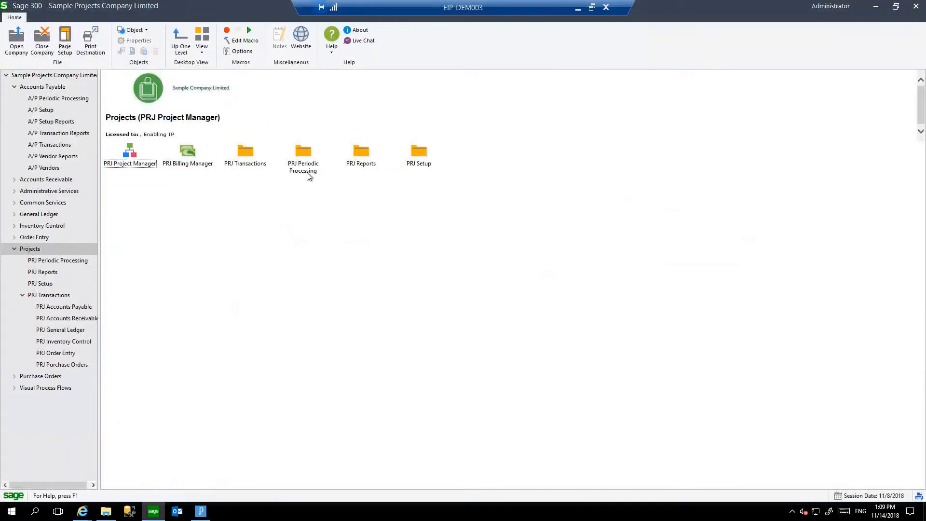
{"action": "double_click", "coordinate": [360, 152]}
{"action": "double_click", "coordinate": [303, 151]}
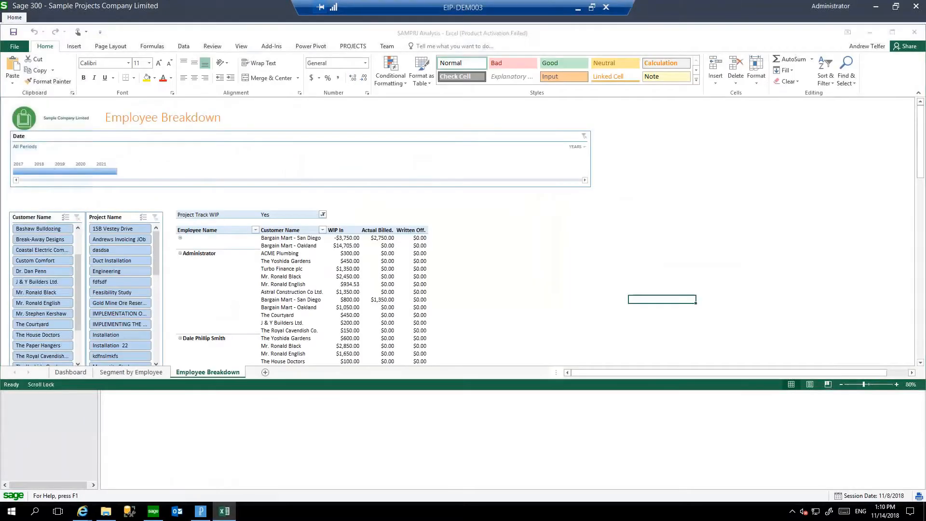
{"action": "left_click", "coordinate": [573, 310]}
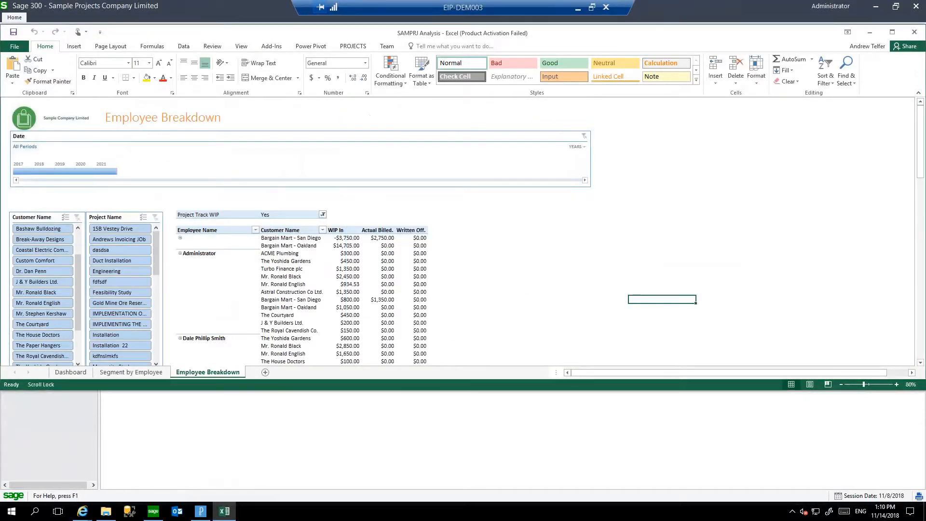
{"action": "left_click", "coordinate": [892, 33]}
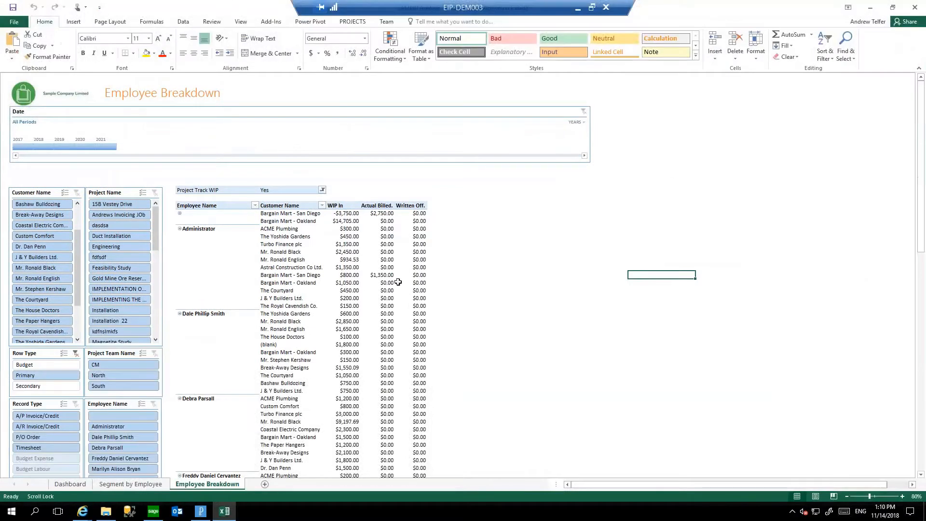
Examine the available pivot table fields for the Employee Breakdown sheet, and view the charts on the Dashboard sheet.
{"action": "left_click", "coordinate": [293, 298]}
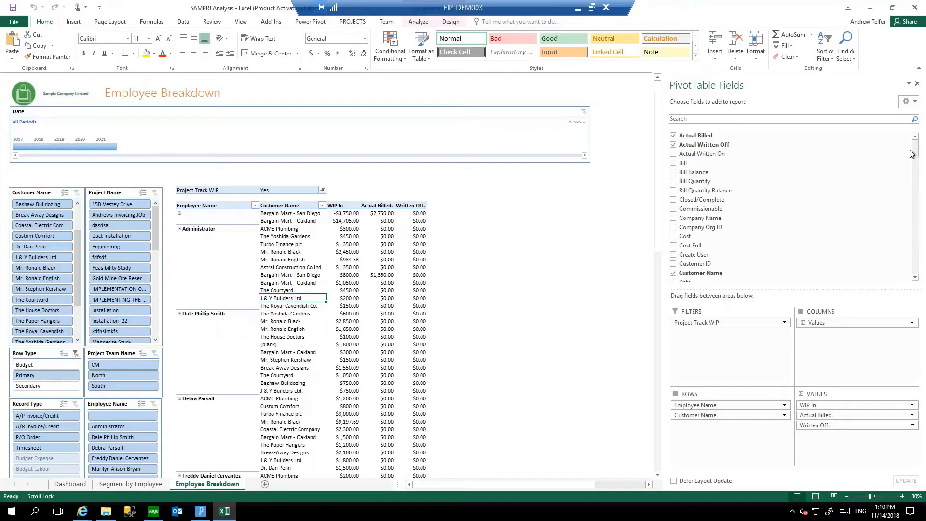
{"action": "left_click_drag", "start_coordinate": [915, 153], "coordinate": [906, 135]}
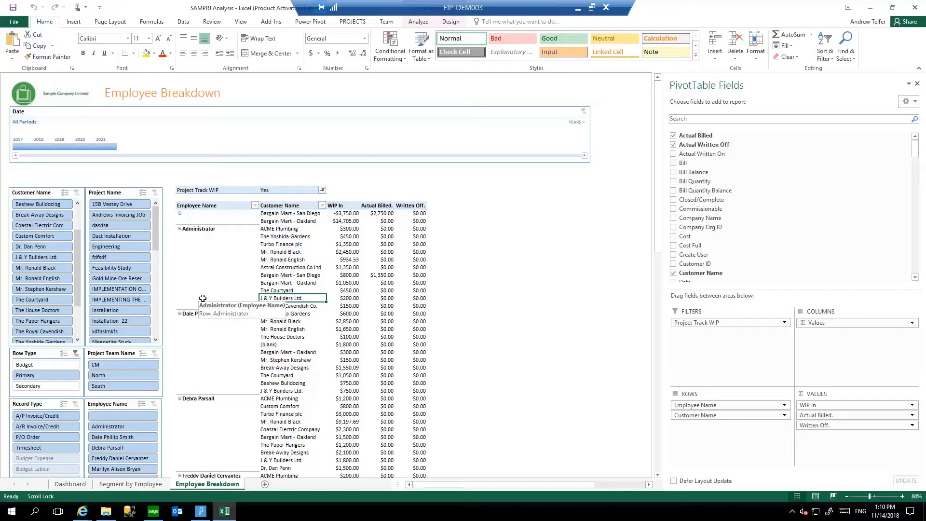
{"action": "left_click", "coordinate": [84, 484]}
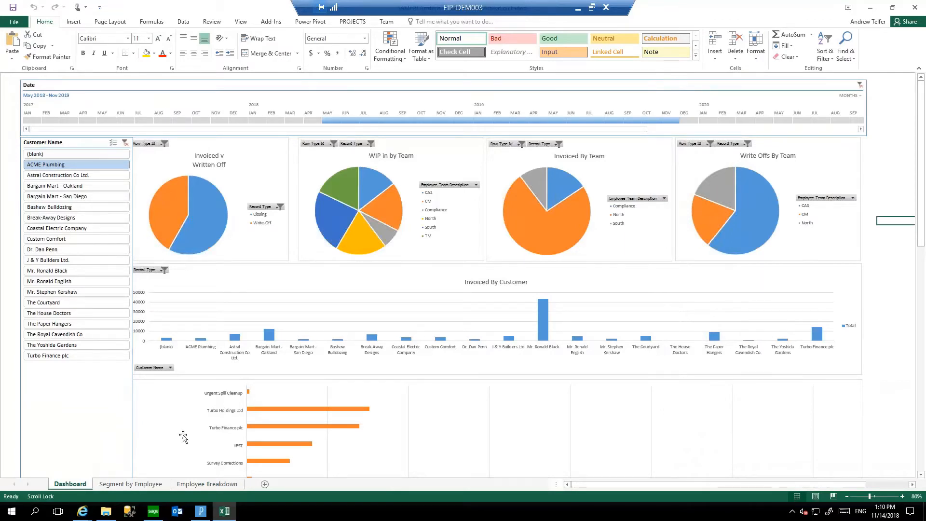
On the Segment by Employee sheet, try several project and team filters, ending with the first listed project and the North team.
{"action": "left_click", "coordinate": [130, 484]}
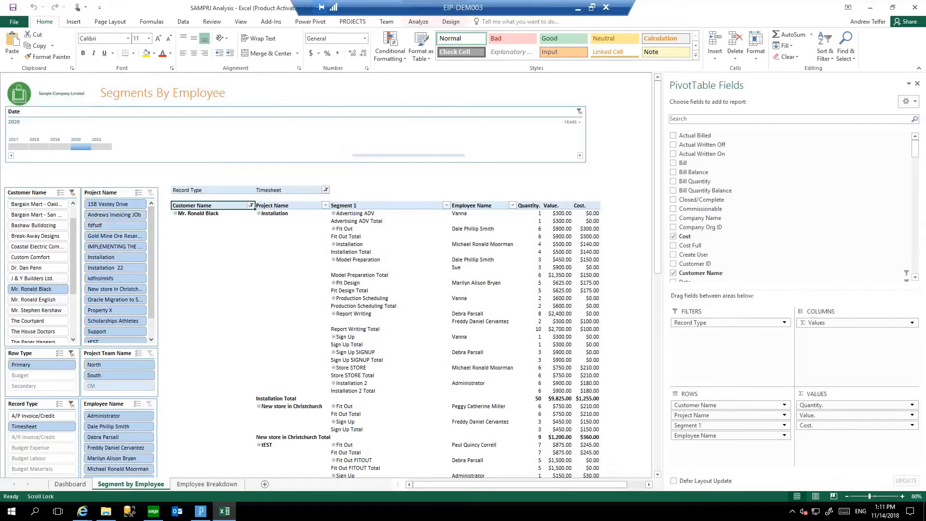
{"action": "left_click", "coordinate": [129, 205]}
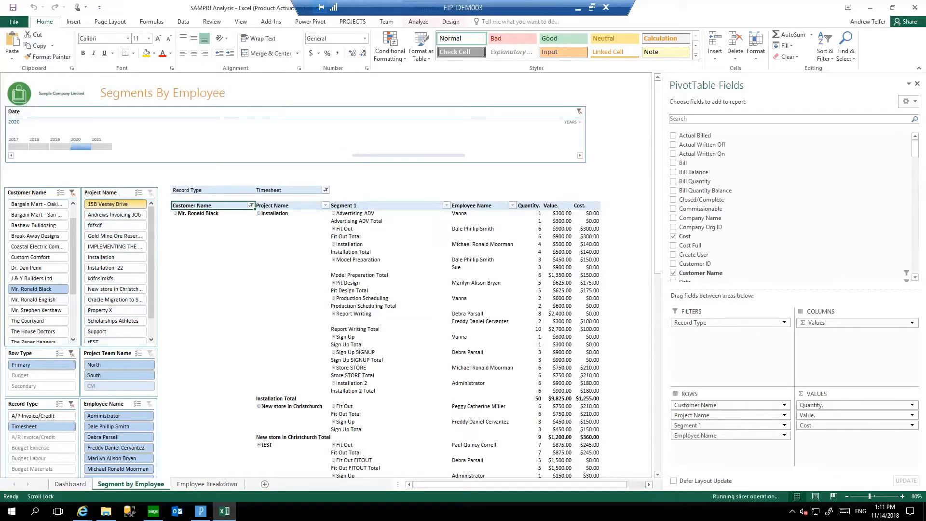
{"action": "left_click", "coordinate": [120, 246]}
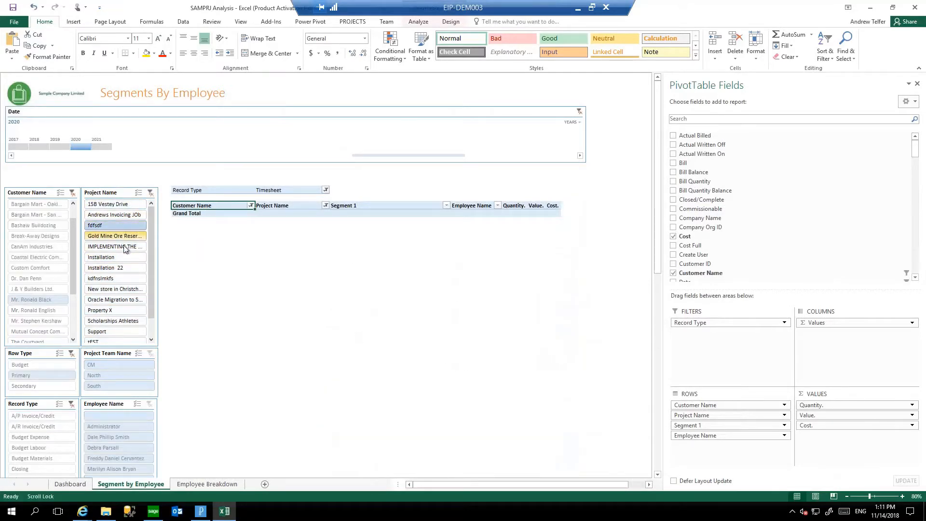
{"action": "left_click", "coordinate": [118, 288]}
{"action": "left_click", "coordinate": [119, 206]}
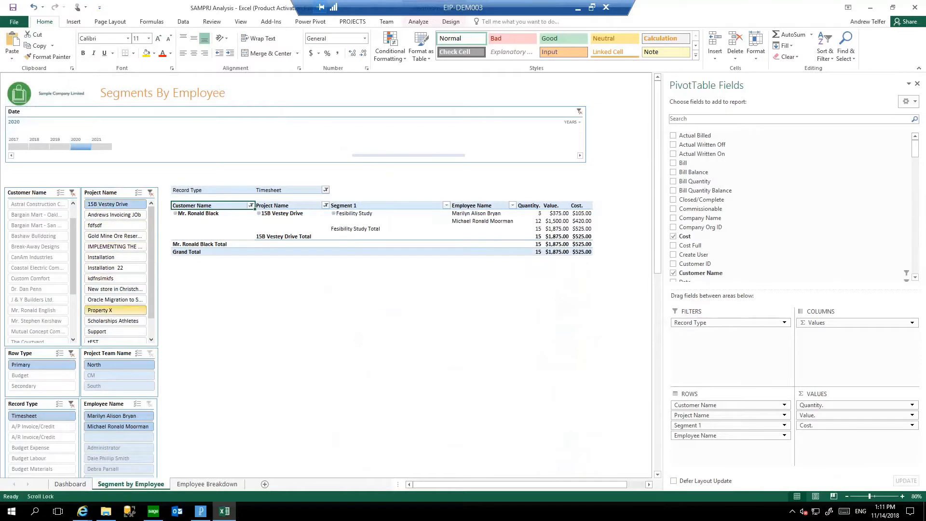
{"action": "left_click", "coordinate": [100, 375]}
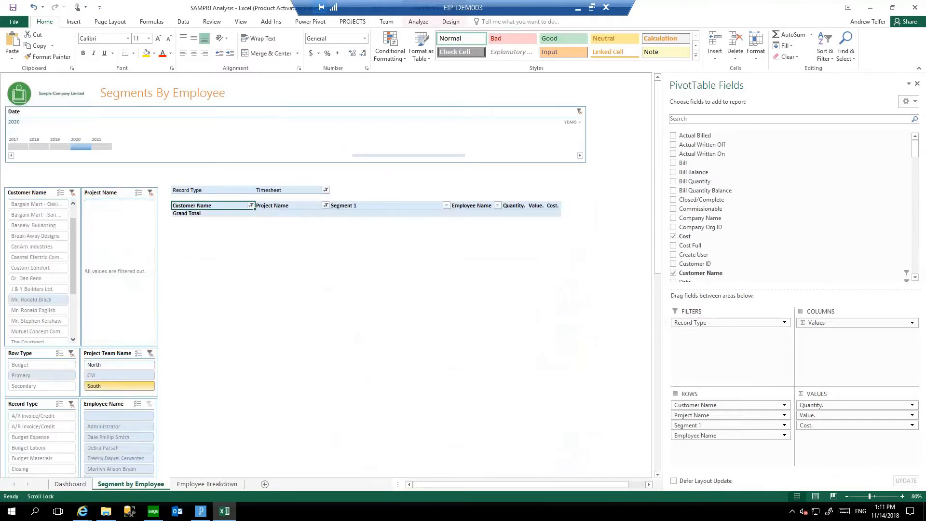
{"action": "left_click", "coordinate": [121, 364]}
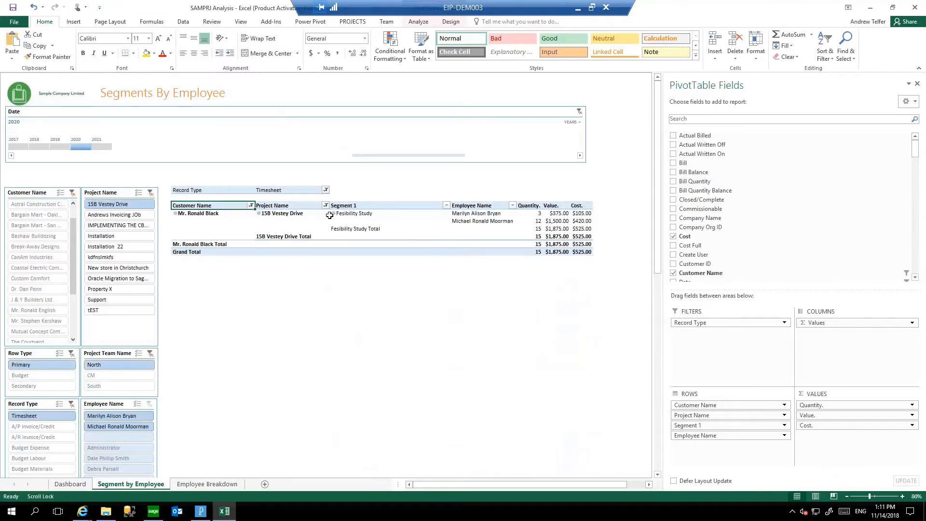
Drill into the first employee's Value figure to examine its underlying transaction, and delete the generated detail sheet.
{"action": "double_click", "coordinate": [555, 213]}
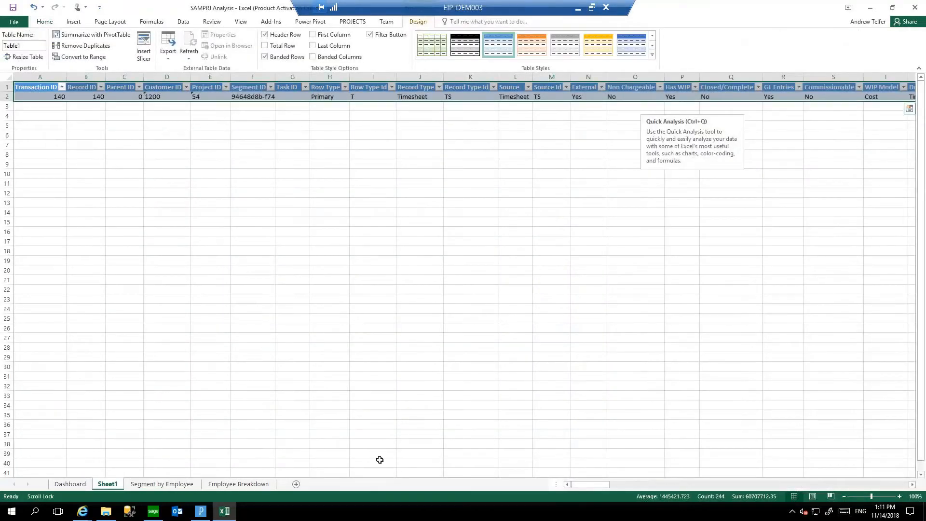
{"action": "mouse_move", "coordinate": [596, 483]}
{"action": "left_mouse_down"}
{"action": "mouse_move", "coordinate": [823, 468]}
{"action": "mouse_move", "coordinate": [596, 484]}
{"action": "left_mouse_up"}
{"action": "right_click", "coordinate": [107, 484]}
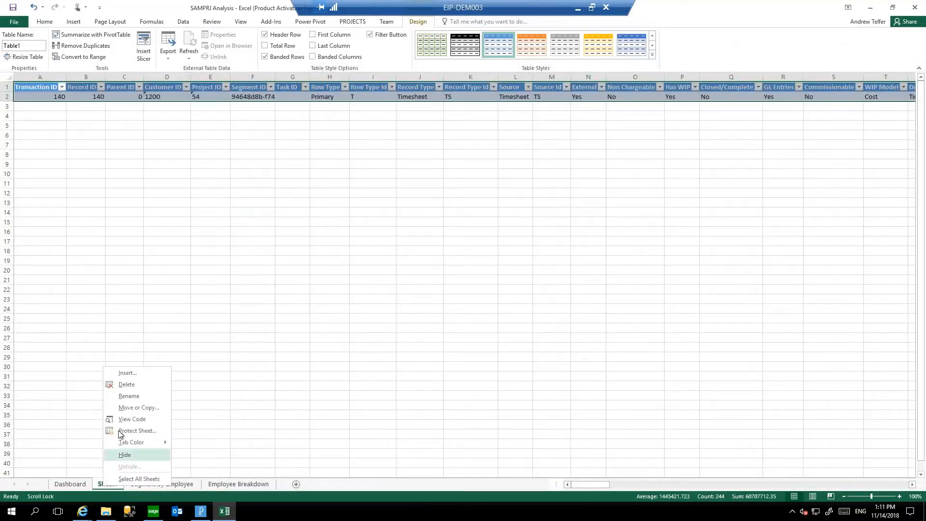
{"action": "left_click", "coordinate": [127, 385]}
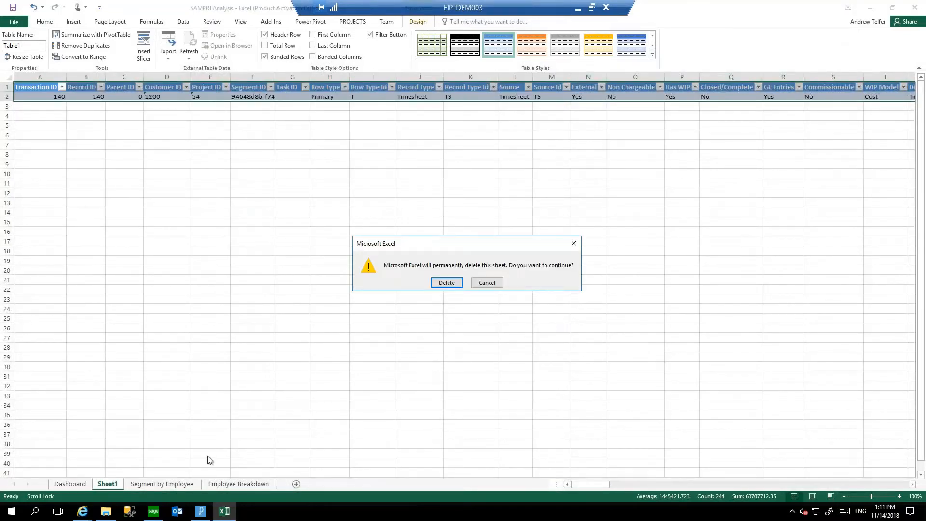
{"action": "left_click", "coordinate": [440, 282]}
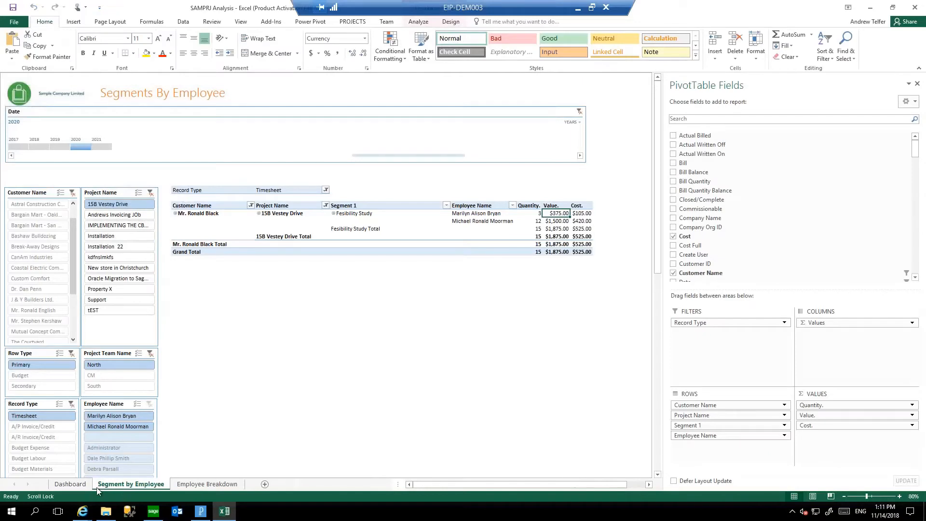
On the Employee Breakdown sheet, swap the pivot table's row order back and forth, ending with Customer Name above Employee Name.
{"action": "left_click", "coordinate": [205, 484]}
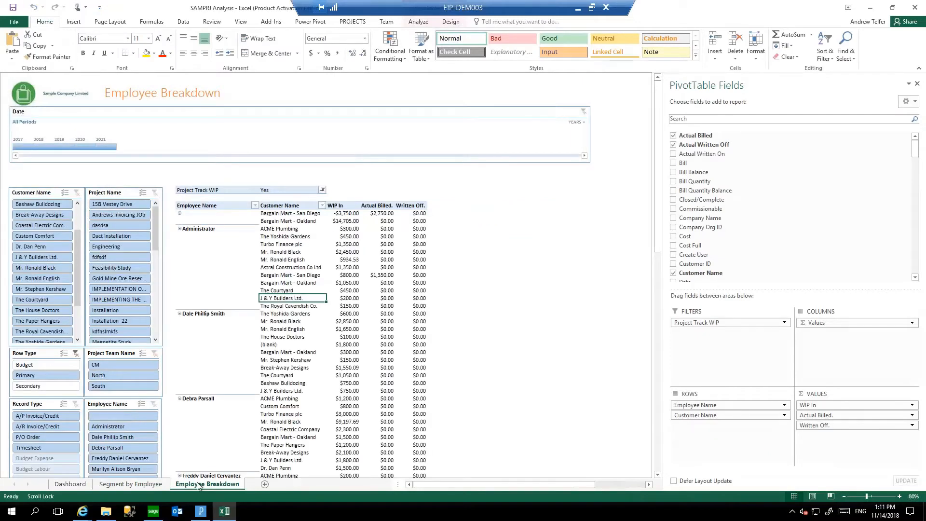
{"action": "left_click", "coordinate": [290, 259]}
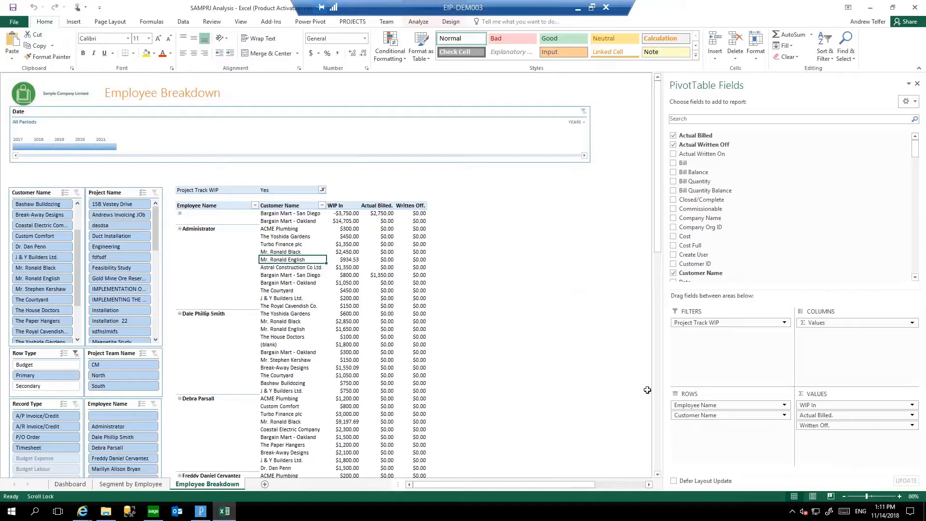
{"action": "left_click_drag", "start_coordinate": [695, 415], "coordinate": [705, 403]}
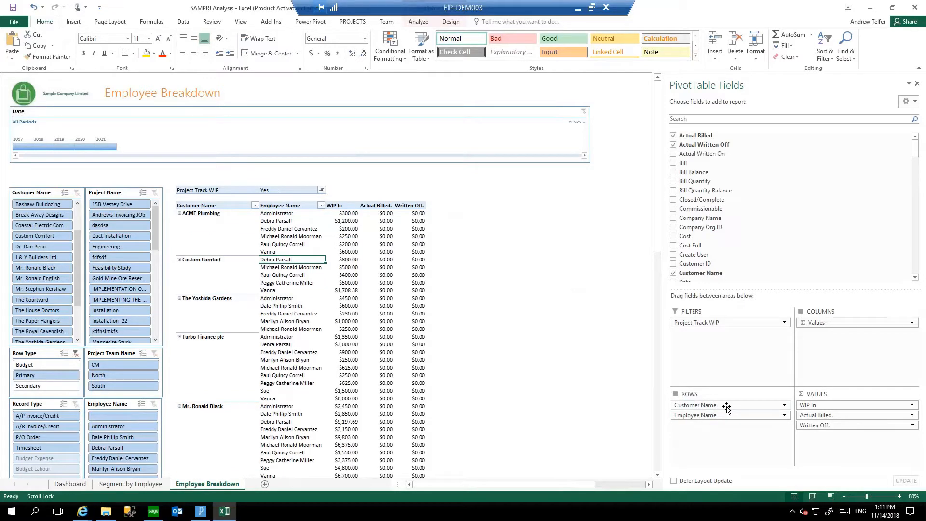
{"action": "left_click_drag", "start_coordinate": [726, 405], "coordinate": [735, 425]}
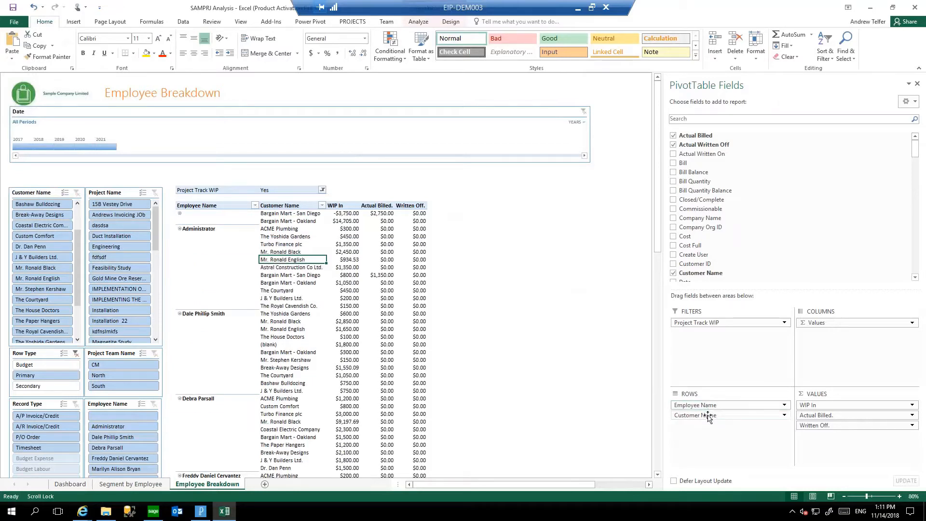
{"action": "left_click_drag", "start_coordinate": [708, 417], "coordinate": [707, 405]}
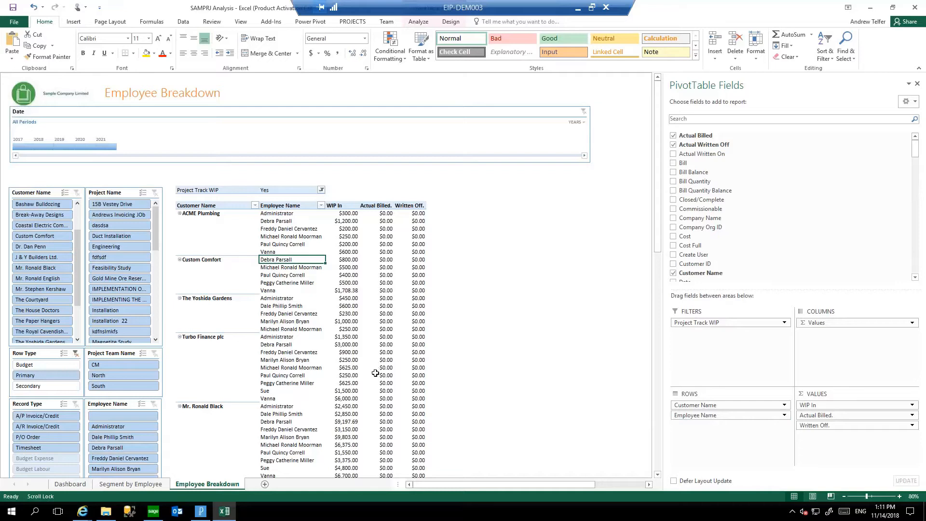
Close the SAMPRJ Analysis workbook without saving, and switch to the Administration area of the Projects application.
{"action": "left_click", "coordinate": [919, 10]}
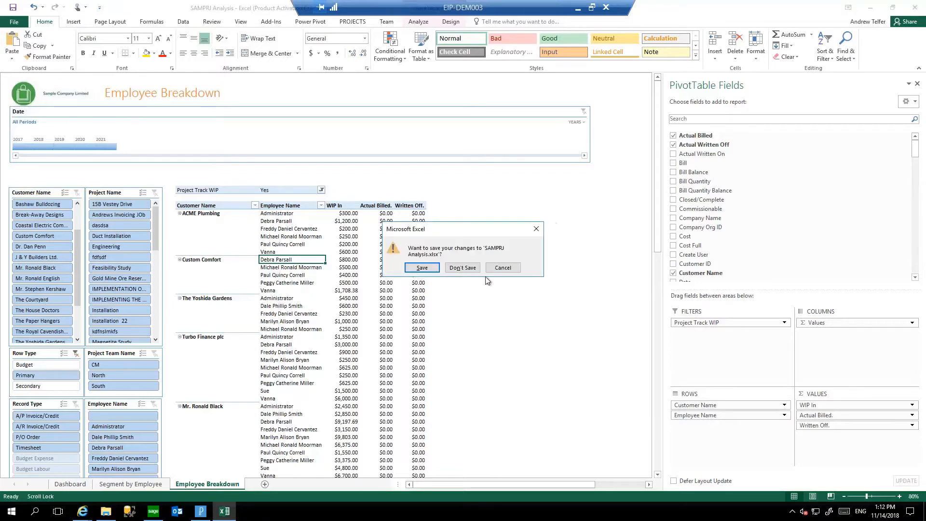
{"action": "left_click", "coordinate": [469, 269]}
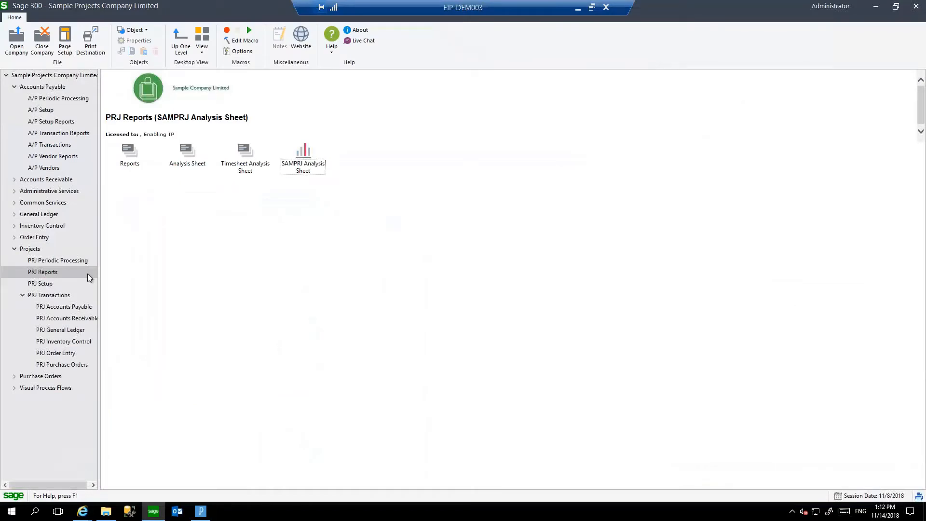
{"action": "left_click", "coordinate": [33, 254]}
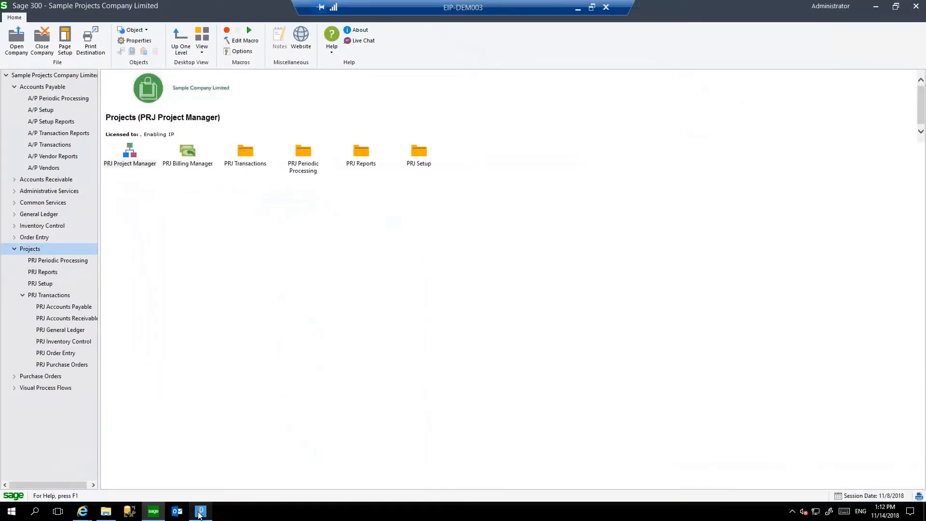
{"action": "left_click", "coordinate": [193, 506]}
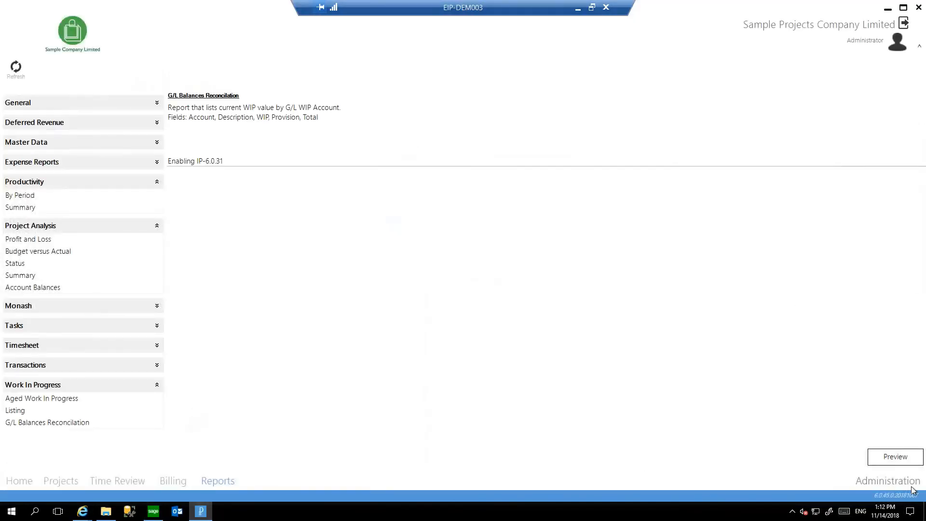
{"action": "left_click", "coordinate": [889, 481]}
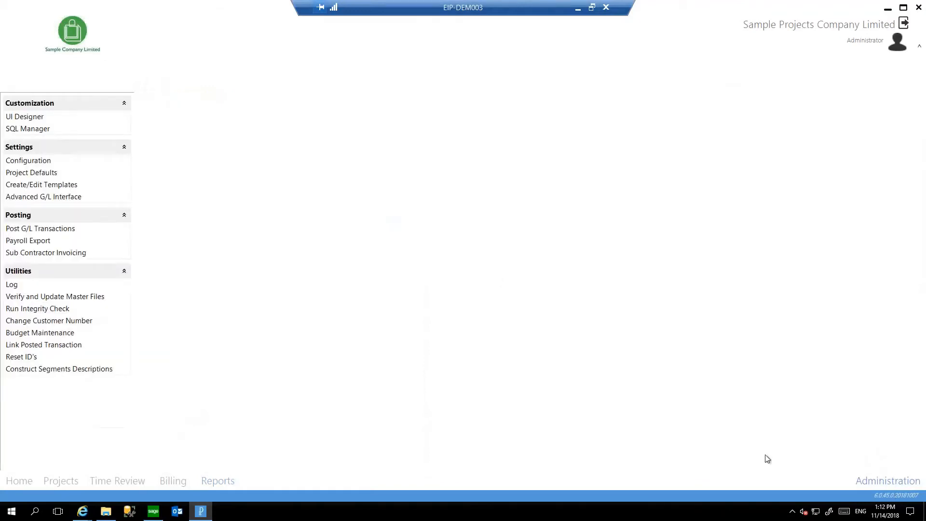
Open the Sage 300 ERP Support project for Bargain Mart - San Diego and enter sample text in its Details notes.
{"action": "left_click", "coordinate": [71, 483]}
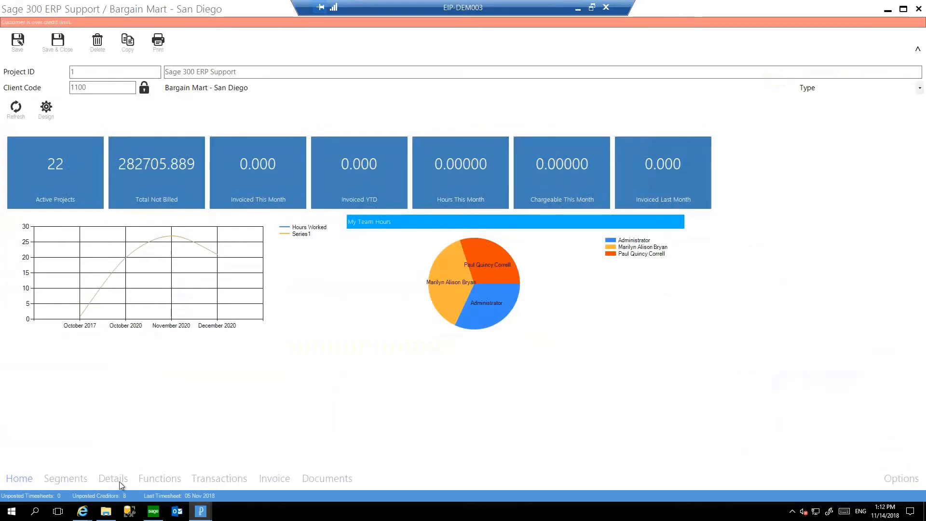
{"action": "left_click", "coordinate": [121, 481]}
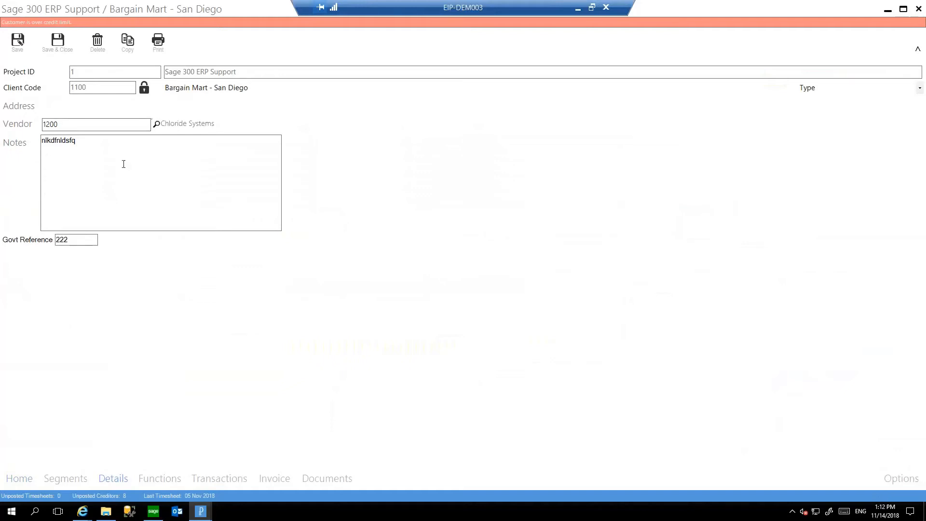
{"action": "type", "text": "dnlasd"}
View the custom tags of the first Onsite segment in the project, and minimise the project window.
{"action": "left_click", "coordinate": [78, 472]}
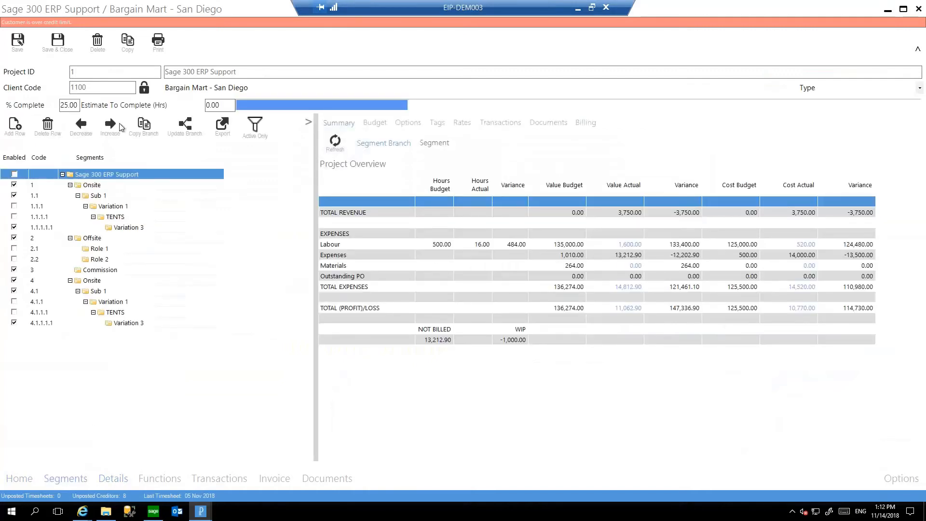
{"action": "left_click", "coordinate": [145, 185]}
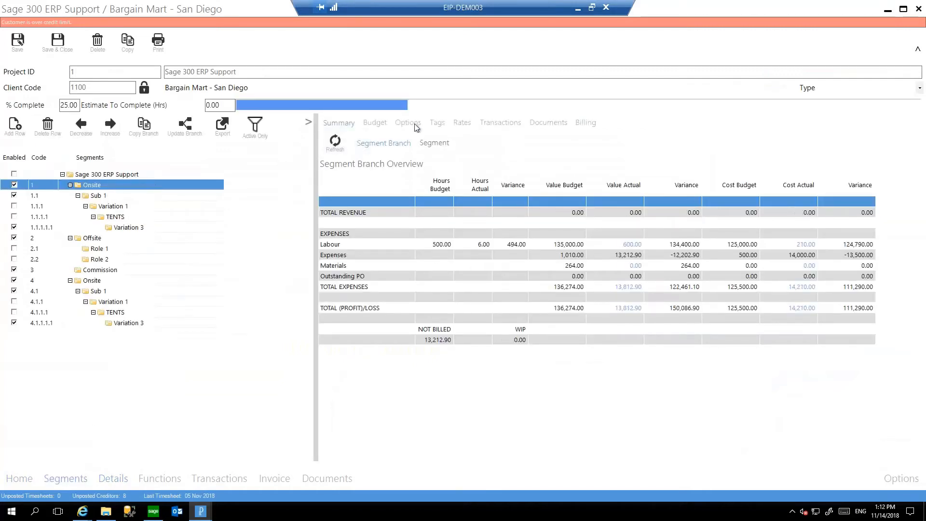
{"action": "left_click", "coordinate": [437, 122]}
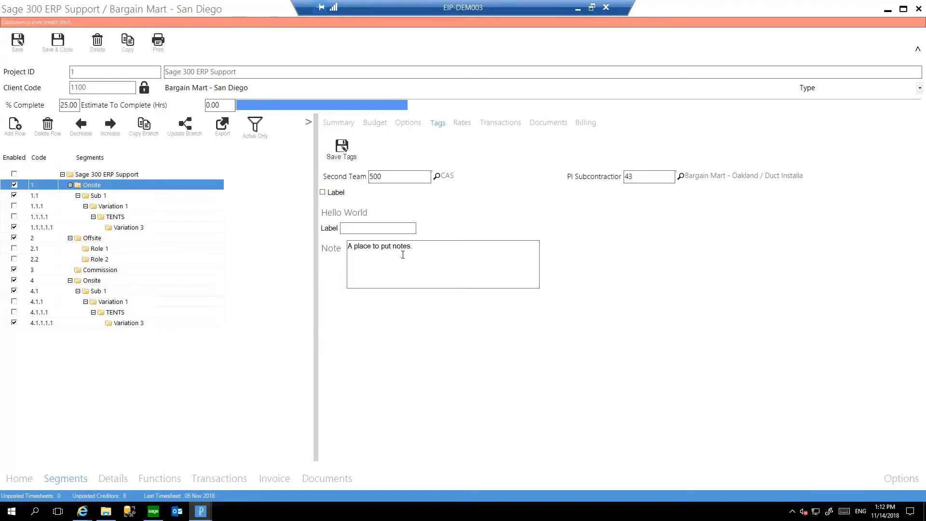
{"action": "left_click", "coordinate": [887, 10]}
Open the UI Designer in Administration and choose Segments as the entity to customise.
{"action": "left_click", "coordinate": [886, 482]}
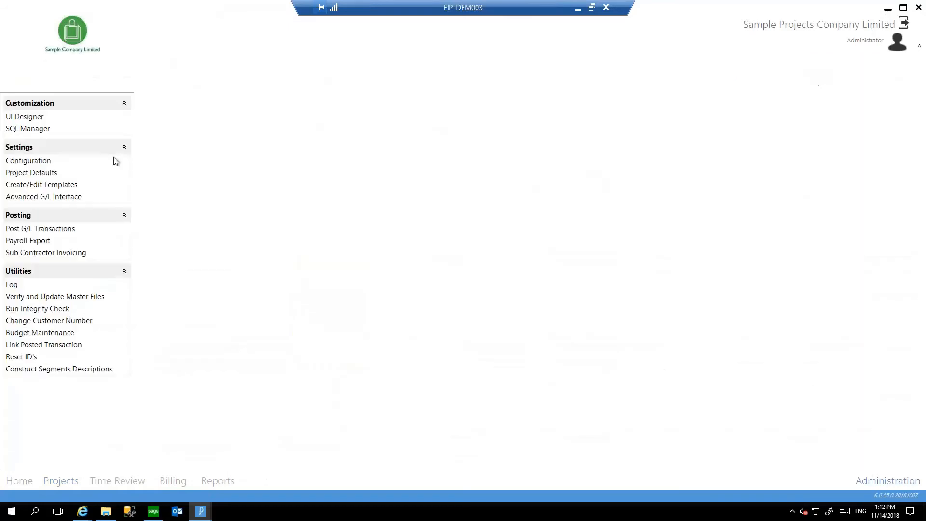
{"action": "left_click", "coordinate": [28, 117]}
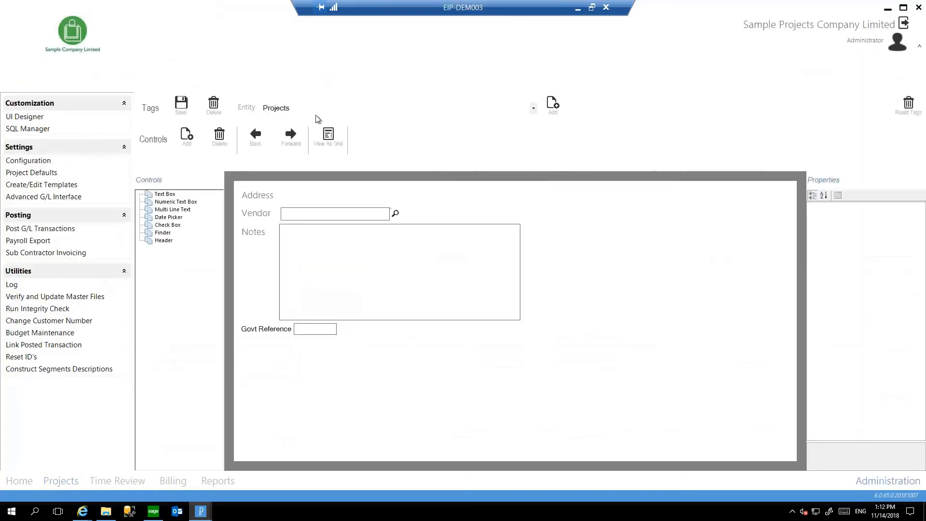
{"action": "left_click", "coordinate": [530, 109]}
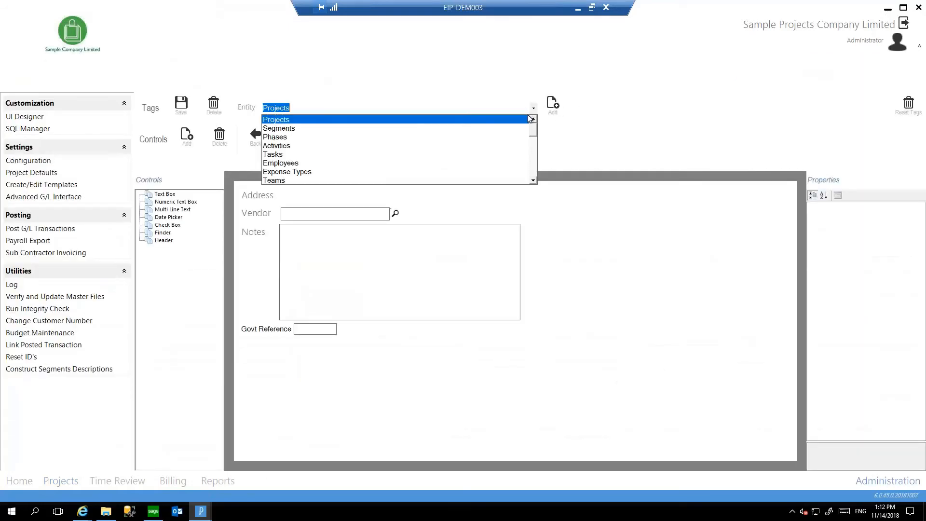
{"action": "left_click", "coordinate": [411, 129]}
Add three date pickers and two text boxes to the Segments tag layout.
{"action": "left_click", "coordinate": [163, 218]}
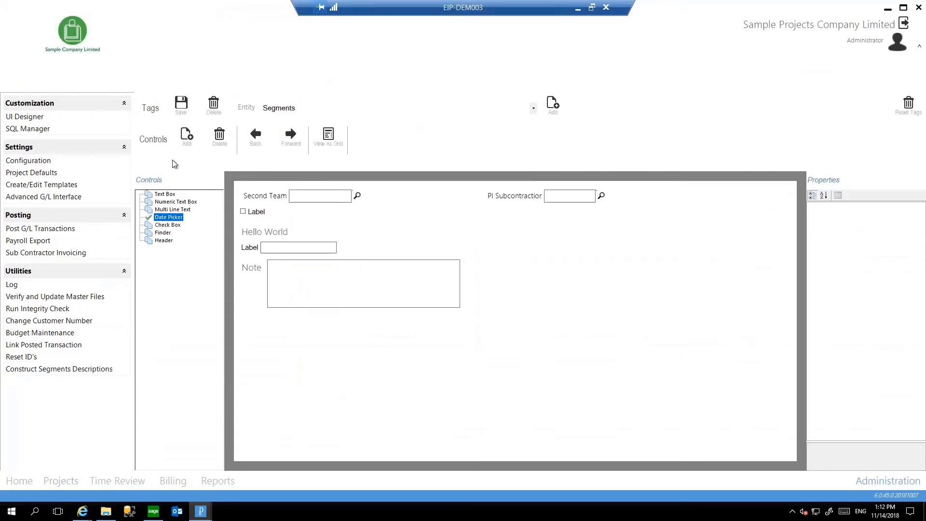
{"action": "left_click", "coordinate": [187, 135]}
{"action": "left_click", "coordinate": [187, 135]}
{"action": "left_click", "coordinate": [187, 135]}
{"action": "left_click", "coordinate": [163, 232]}
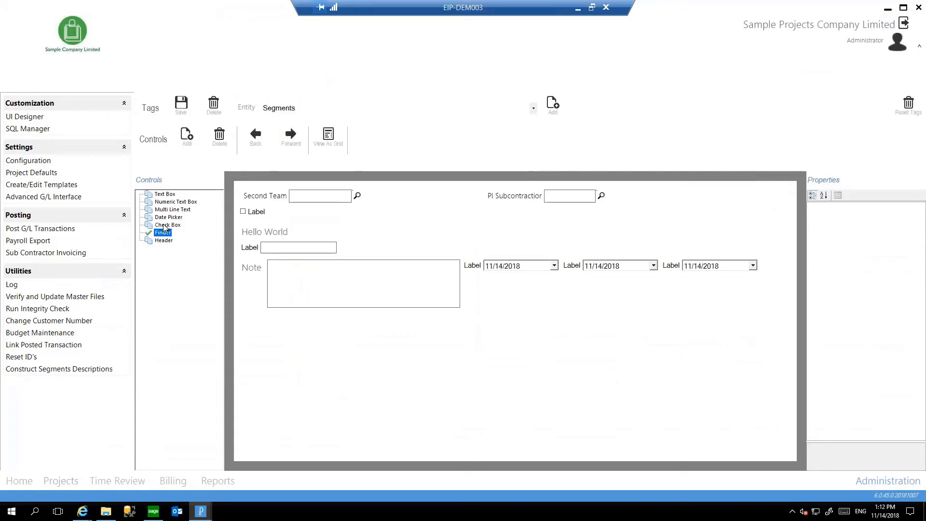
{"action": "left_click", "coordinate": [164, 194]}
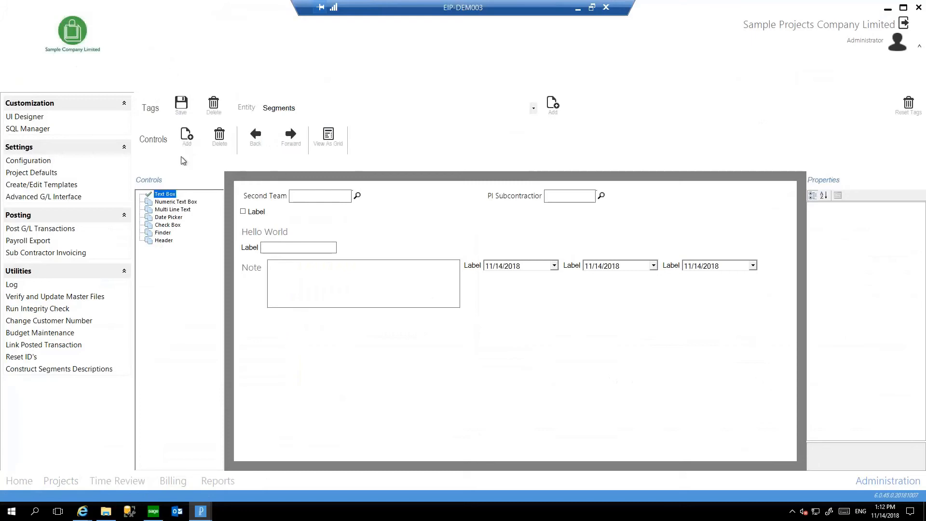
{"action": "left_click", "coordinate": [187, 135]}
{"action": "left_click", "coordinate": [187, 135]}
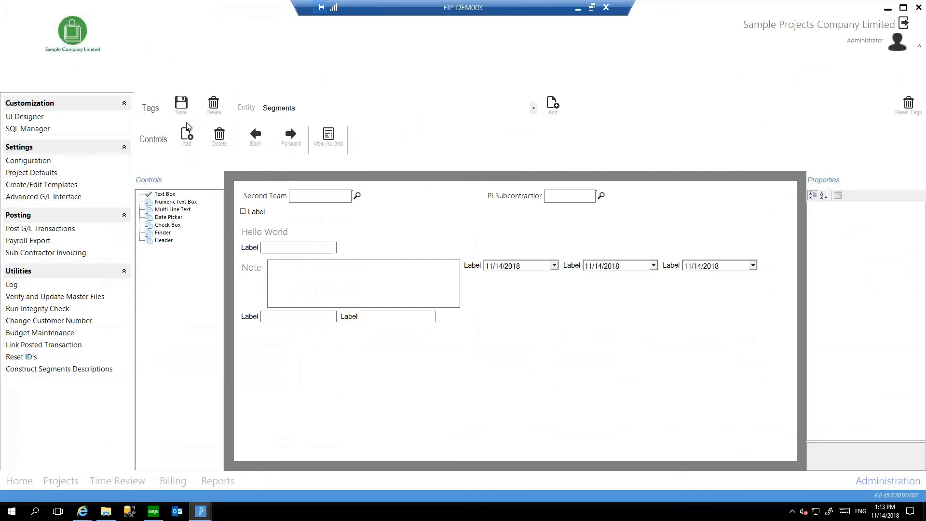
Open the SQL Manager to look over its list of stored procedures.
{"action": "left_click", "coordinate": [37, 132]}
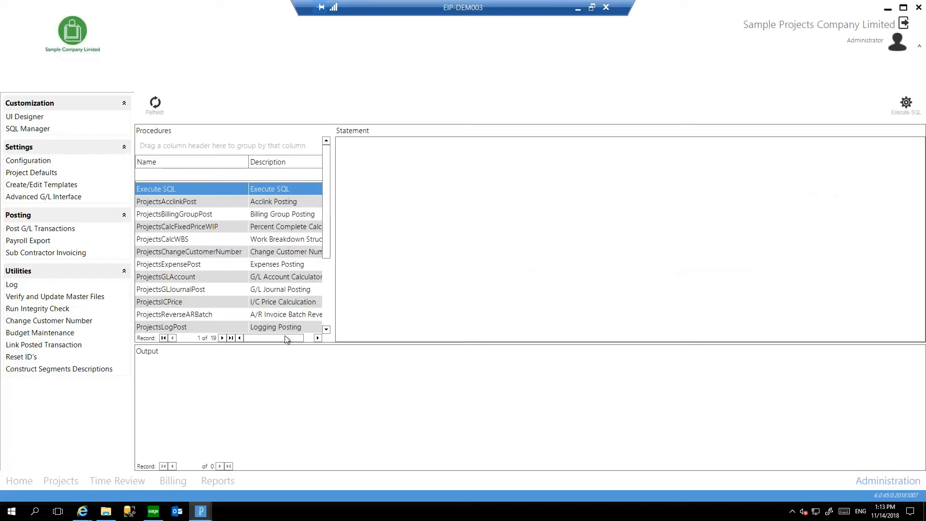
Reopen the Sage 300 ERP Support project and examine its Create Inventory and Create Asset functions.
{"action": "left_click", "coordinate": [75, 479]}
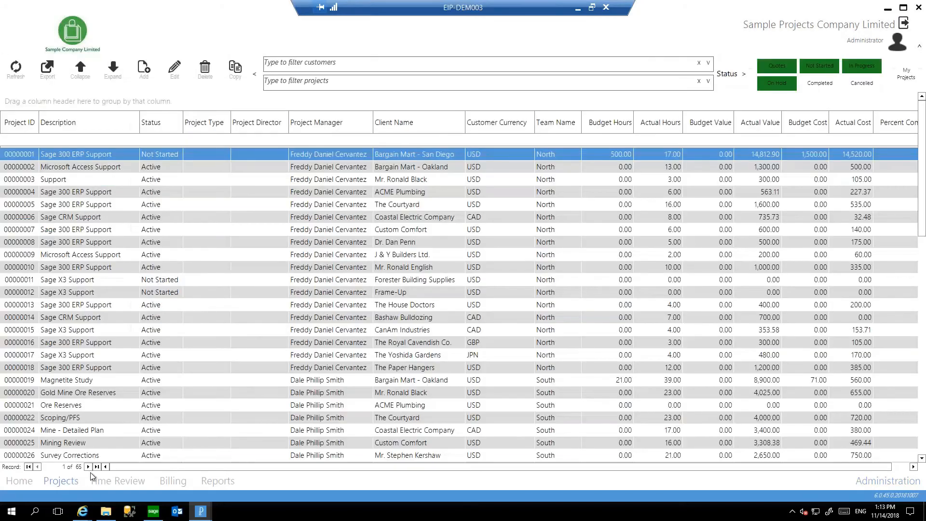
{"action": "left_click", "coordinate": [175, 79]}
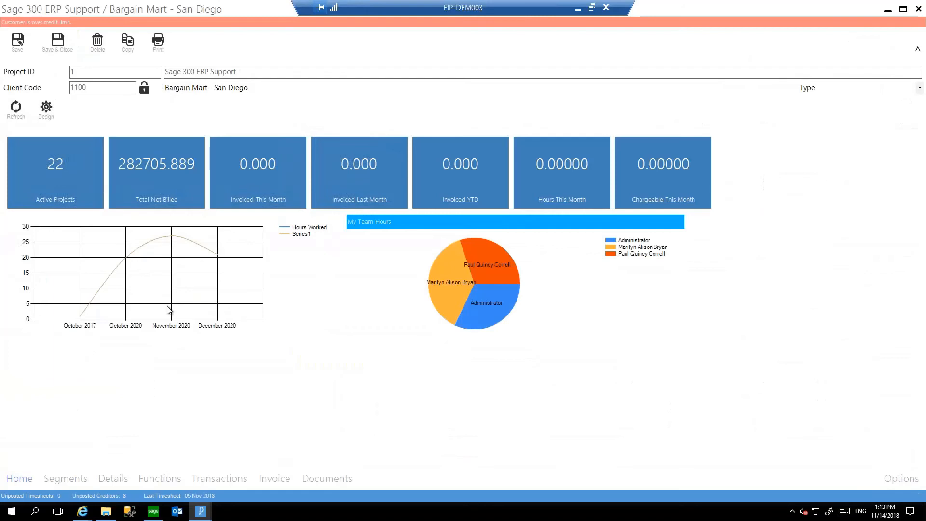
{"action": "left_click", "coordinate": [164, 479]}
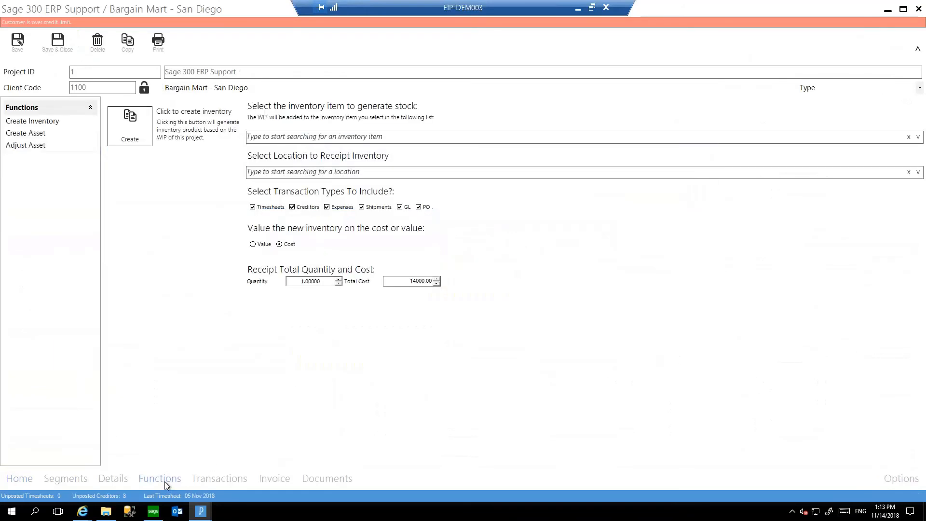
{"action": "left_click", "coordinate": [34, 134]}
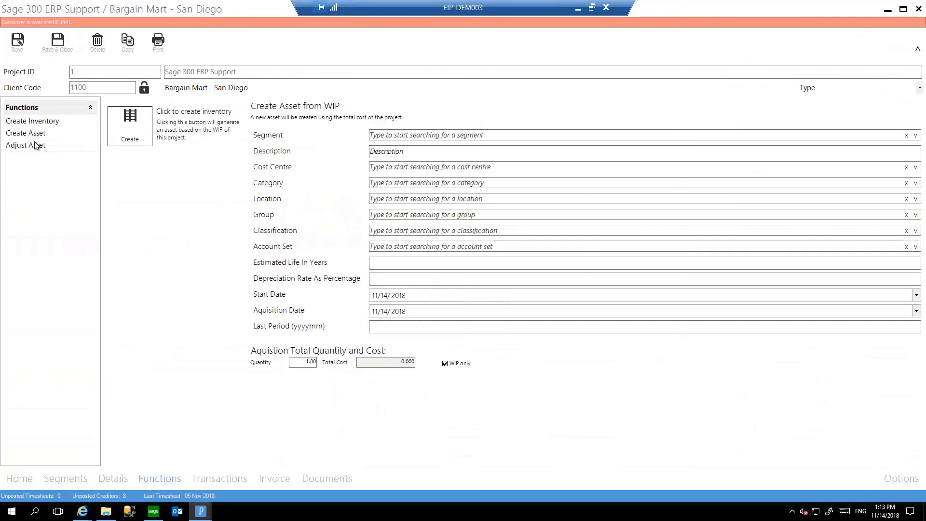